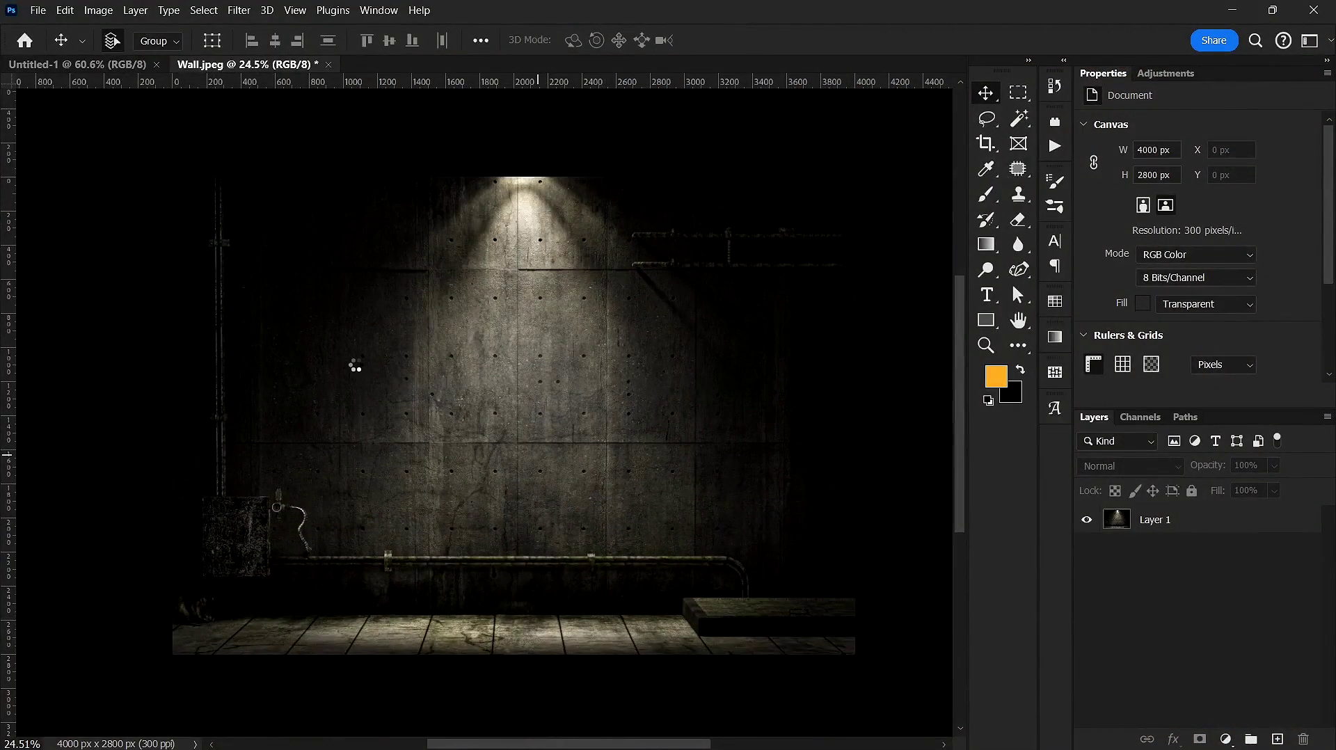
Create a paragraph text box across the middle of the wall containing the text "BLEND IF".
{"action": "scroll", "coordinate": [356, 369], "scroll_direction": "up", "scroll_amount": 1}
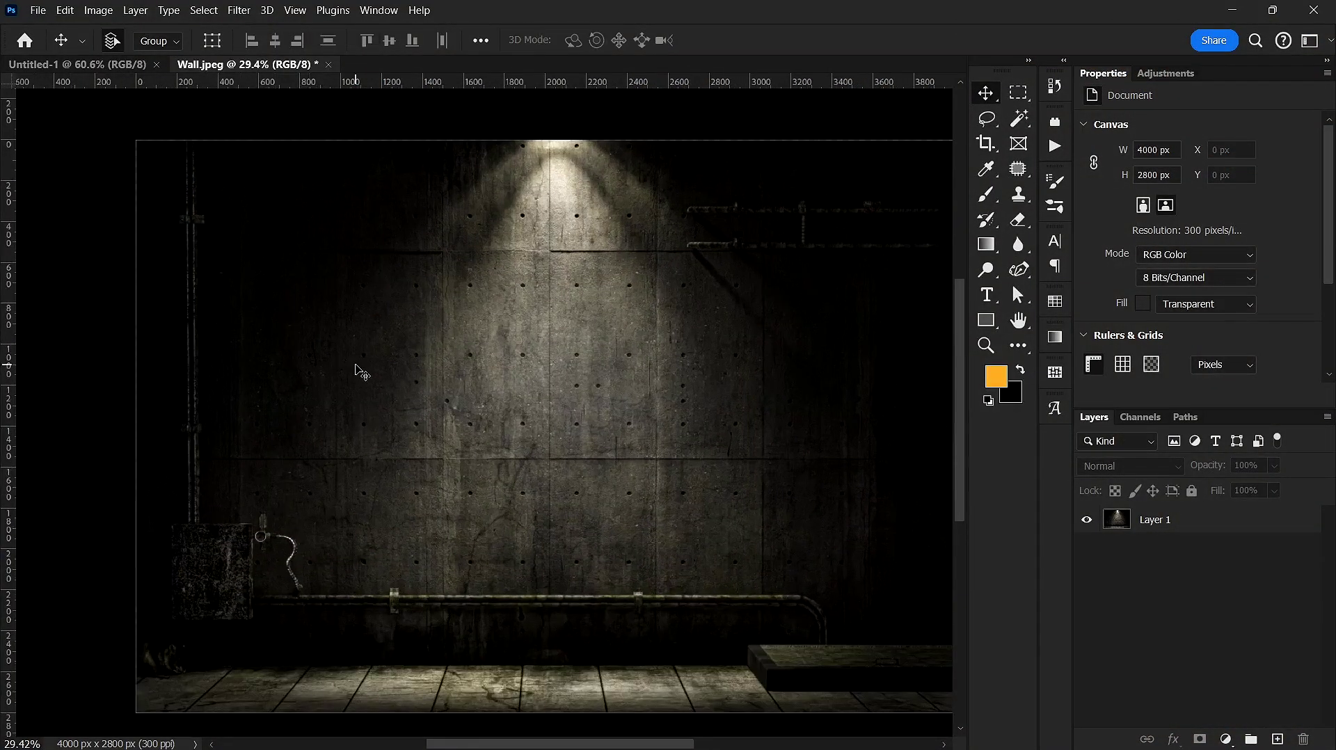
{"action": "key", "text": "t"}
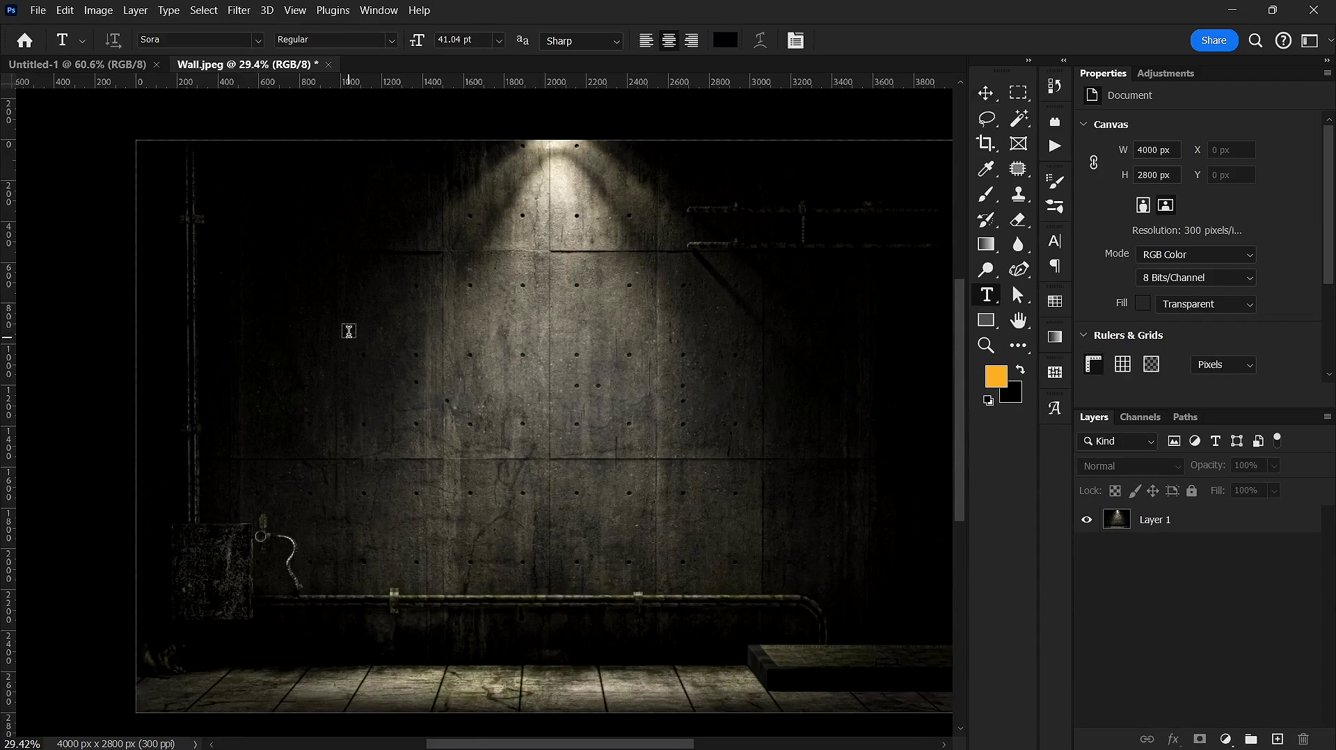
{"action": "left_click_drag", "start_coordinate": [307, 315], "coordinate": [912, 508]}
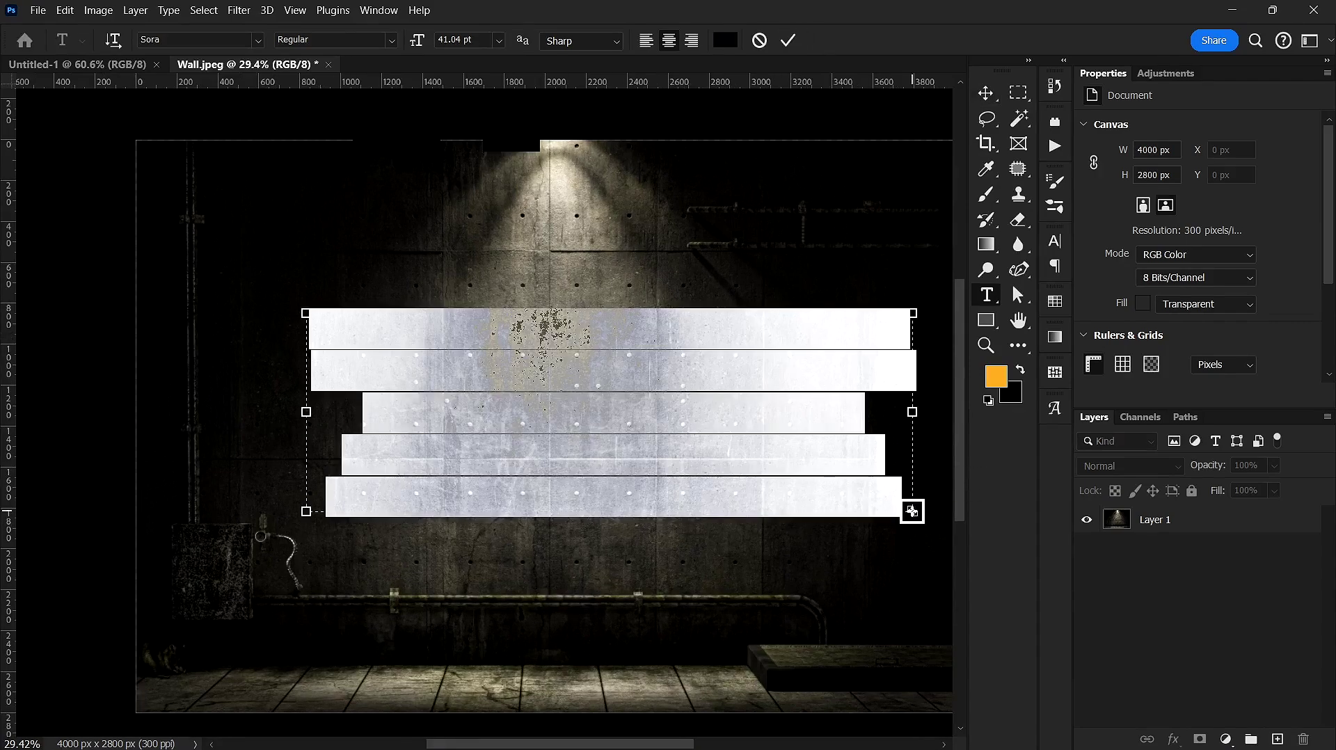
{"action": "key", "text": "Caps_Lock"}
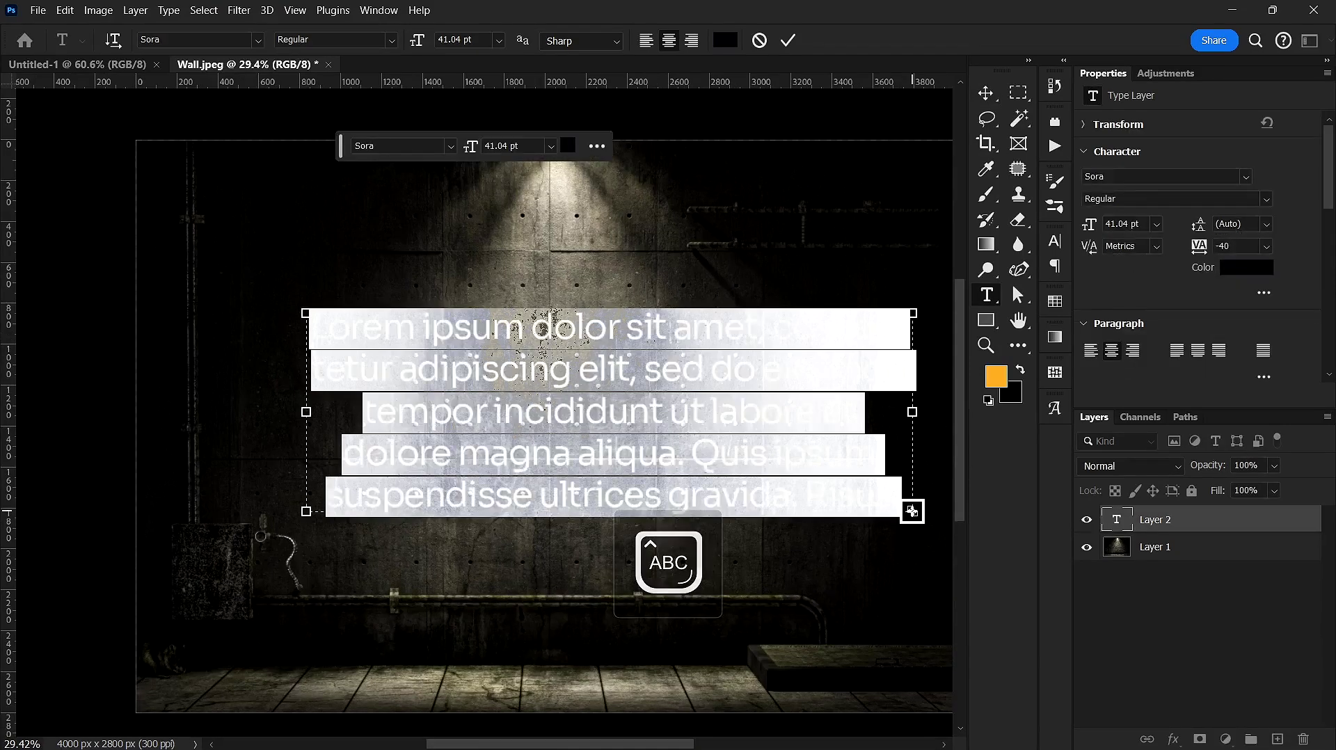
{"action": "type", "text": "BLEND IF"}
Set the colour of the whole "BLEND IF" text to white, ffffff.
{"action": "key", "text": "ctrl+a"}
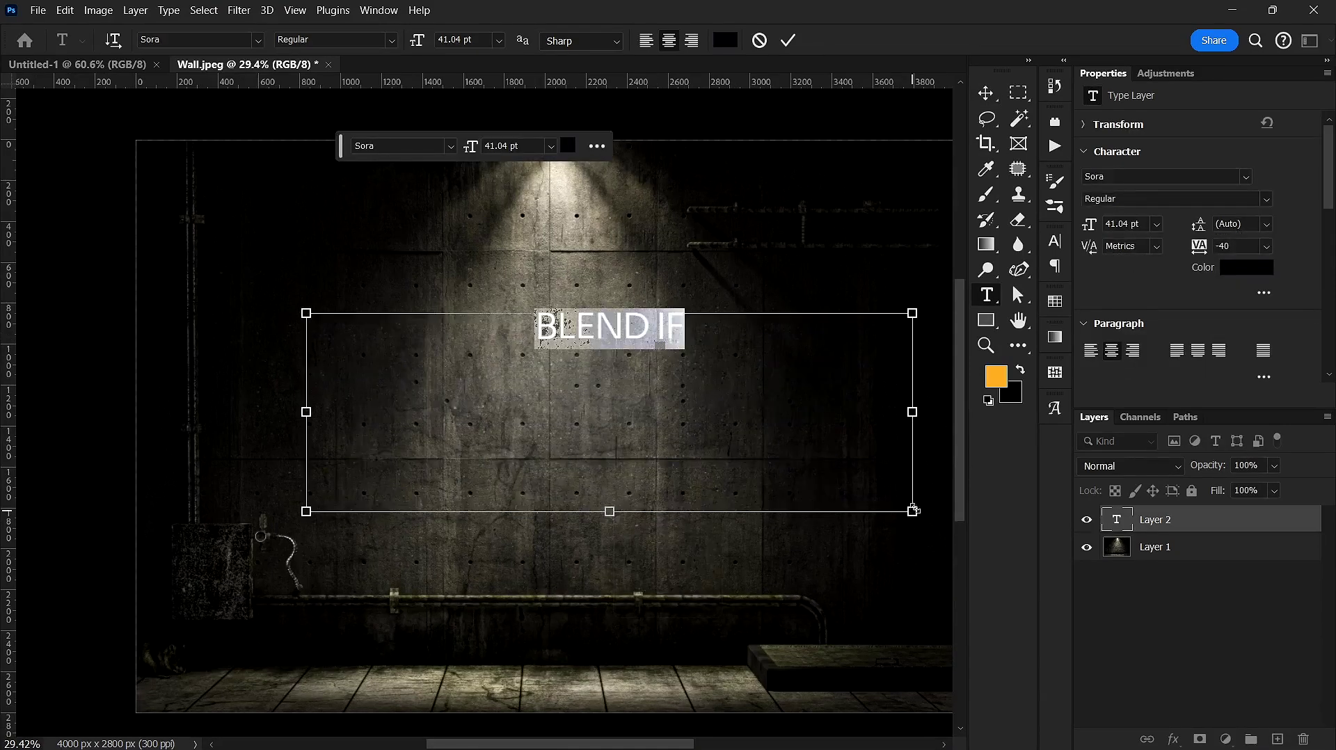
{"action": "left_click", "coordinate": [567, 146]}
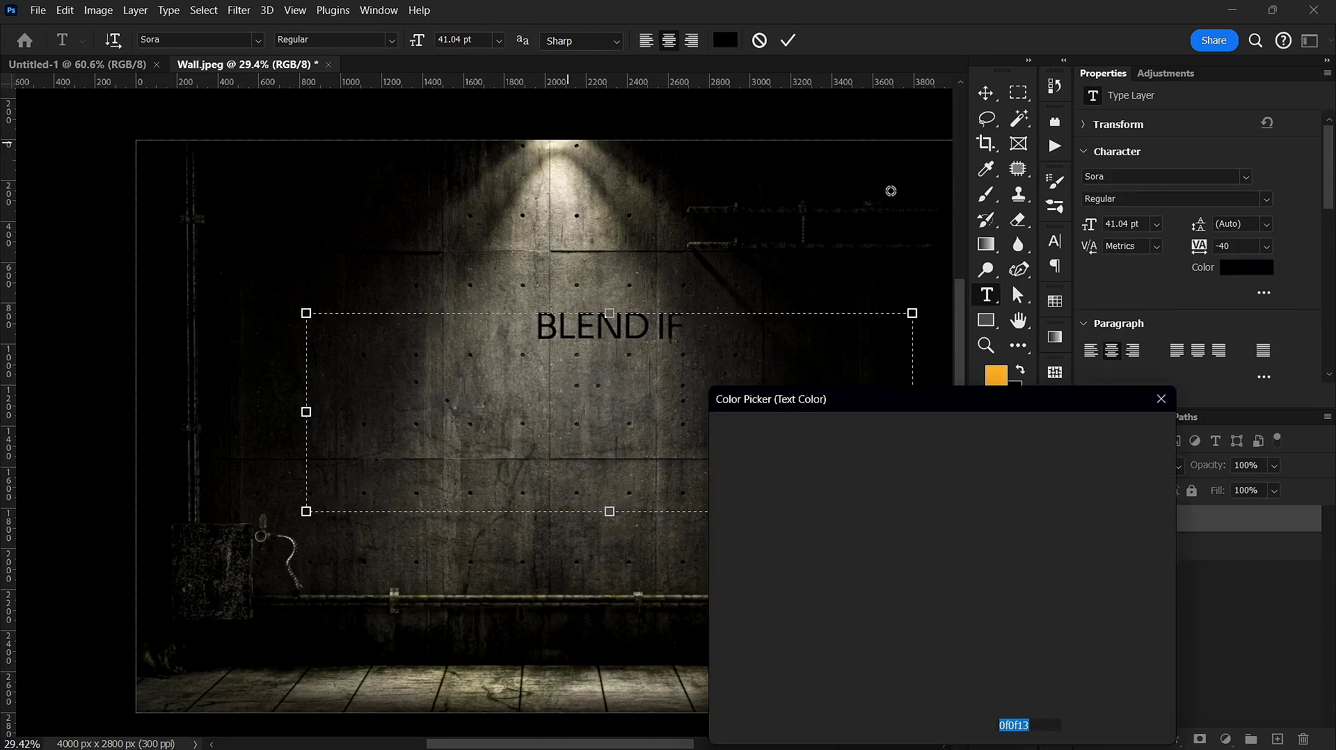
{"action": "type", "text": "ffffff"}
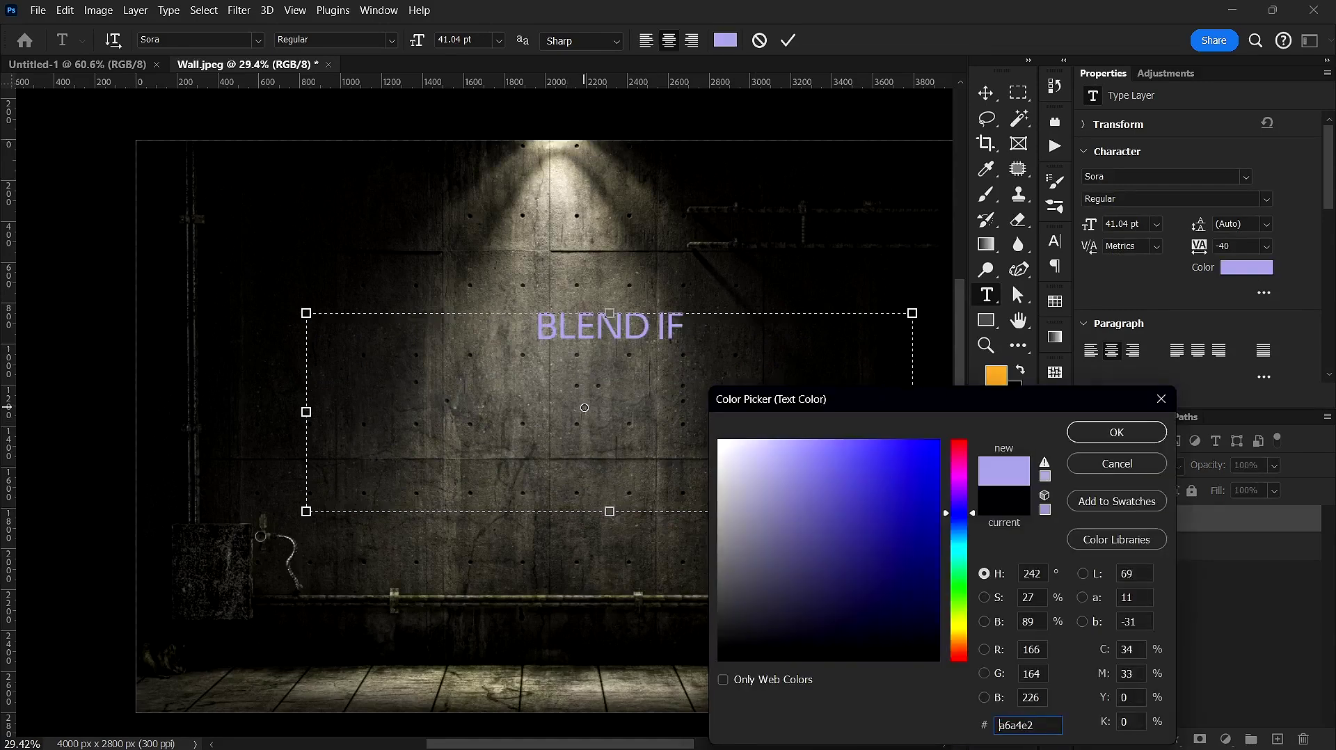
{"action": "key", "text": "Return"}
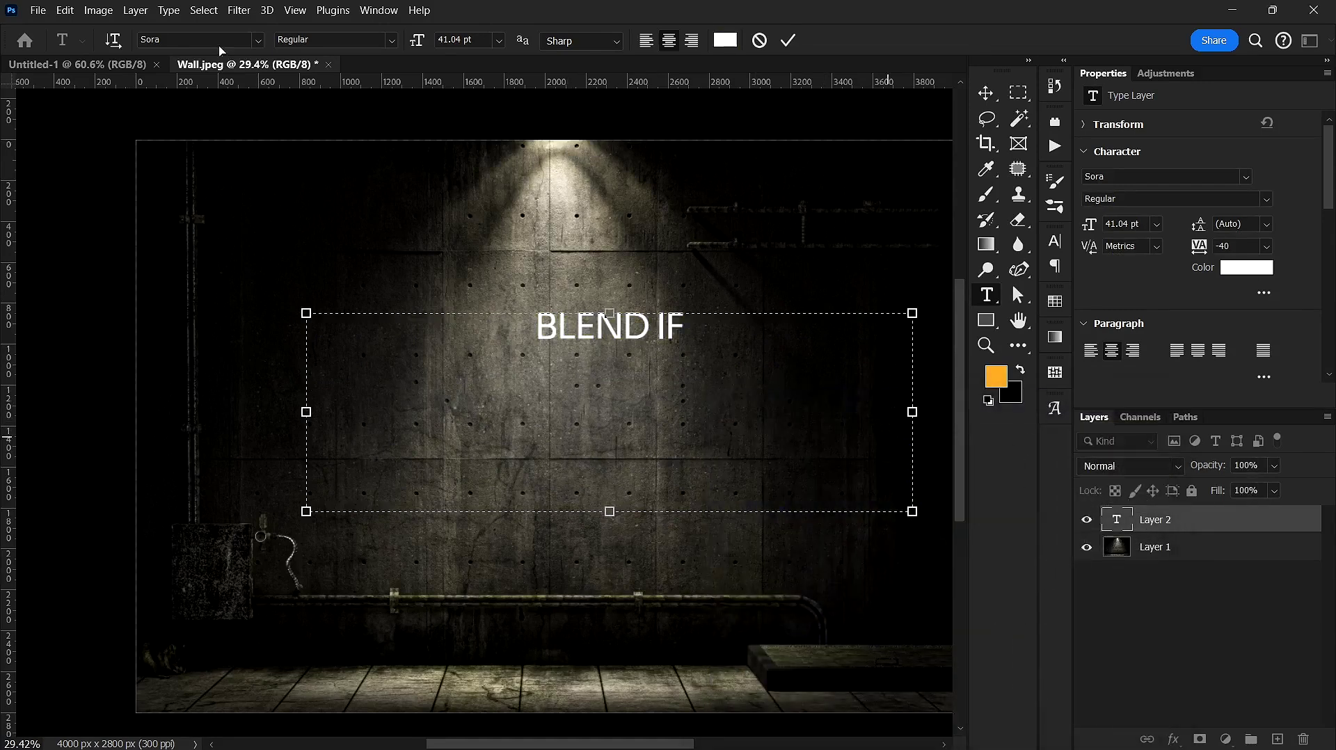
Set the text's font to Bebas Regular and shrink the text box to fit closely around the words.
{"action": "left_click", "coordinate": [218, 40]}
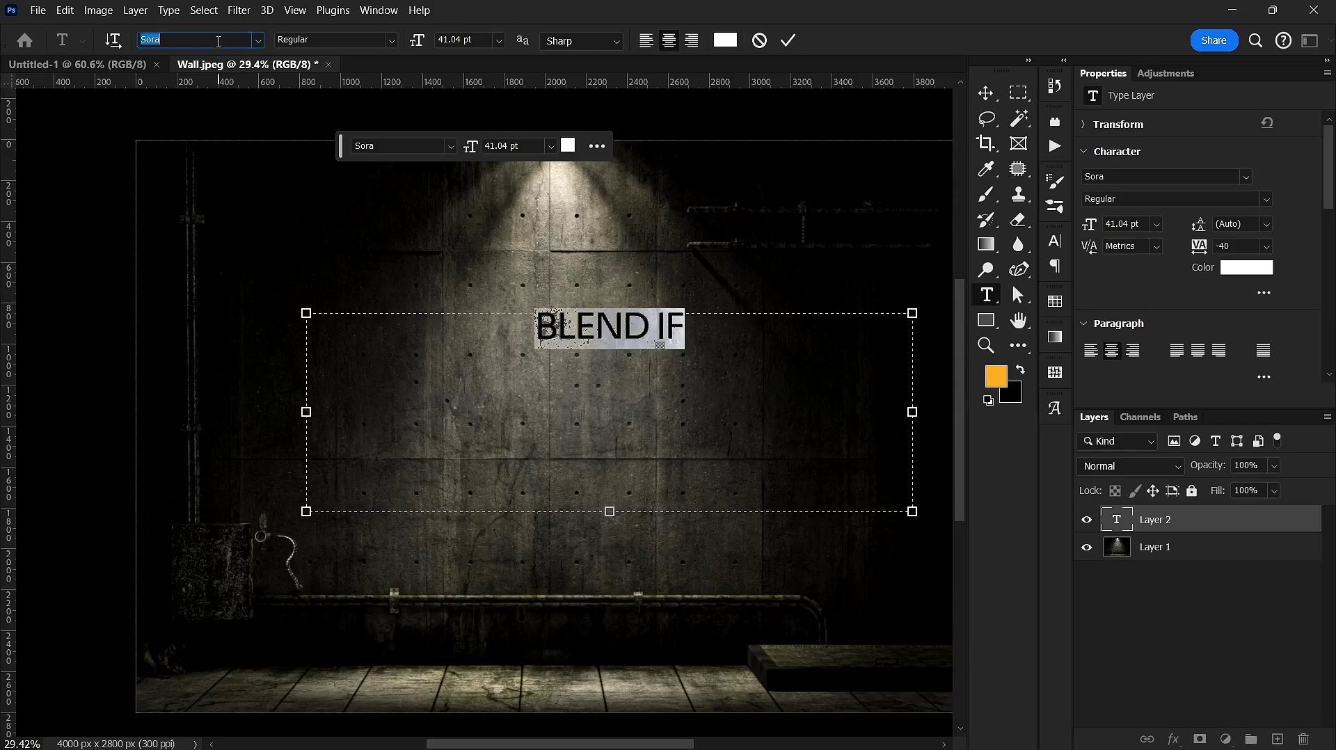
{"action": "left_click", "coordinate": [258, 40]}
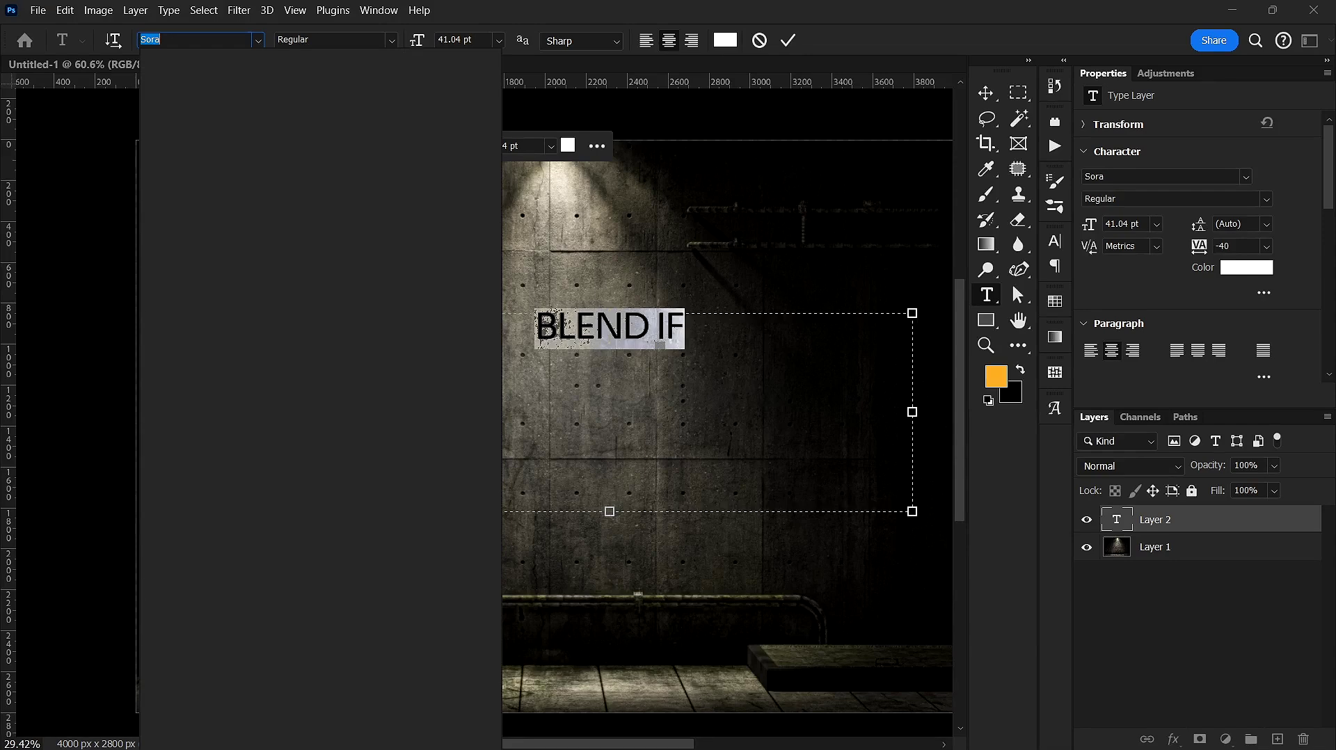
{"action": "type", "text": "Bebas"}
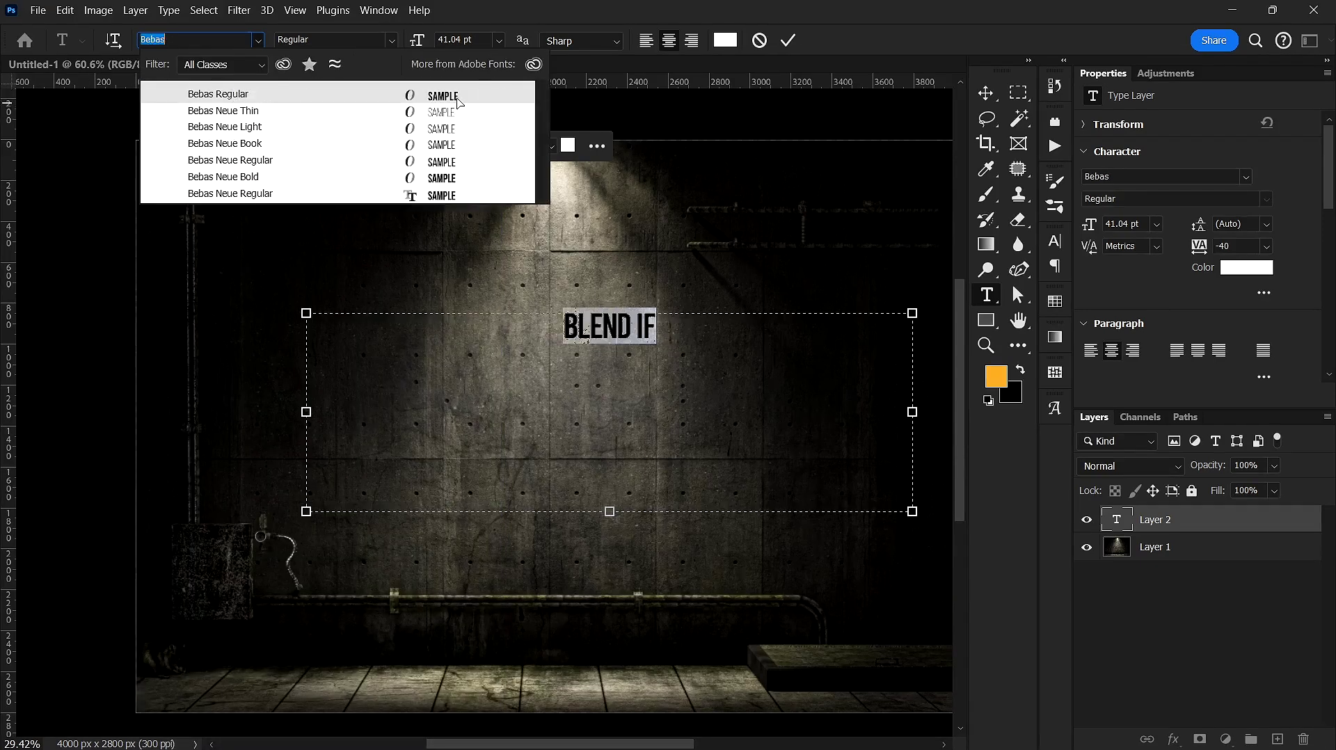
{"action": "left_click", "coordinate": [459, 98]}
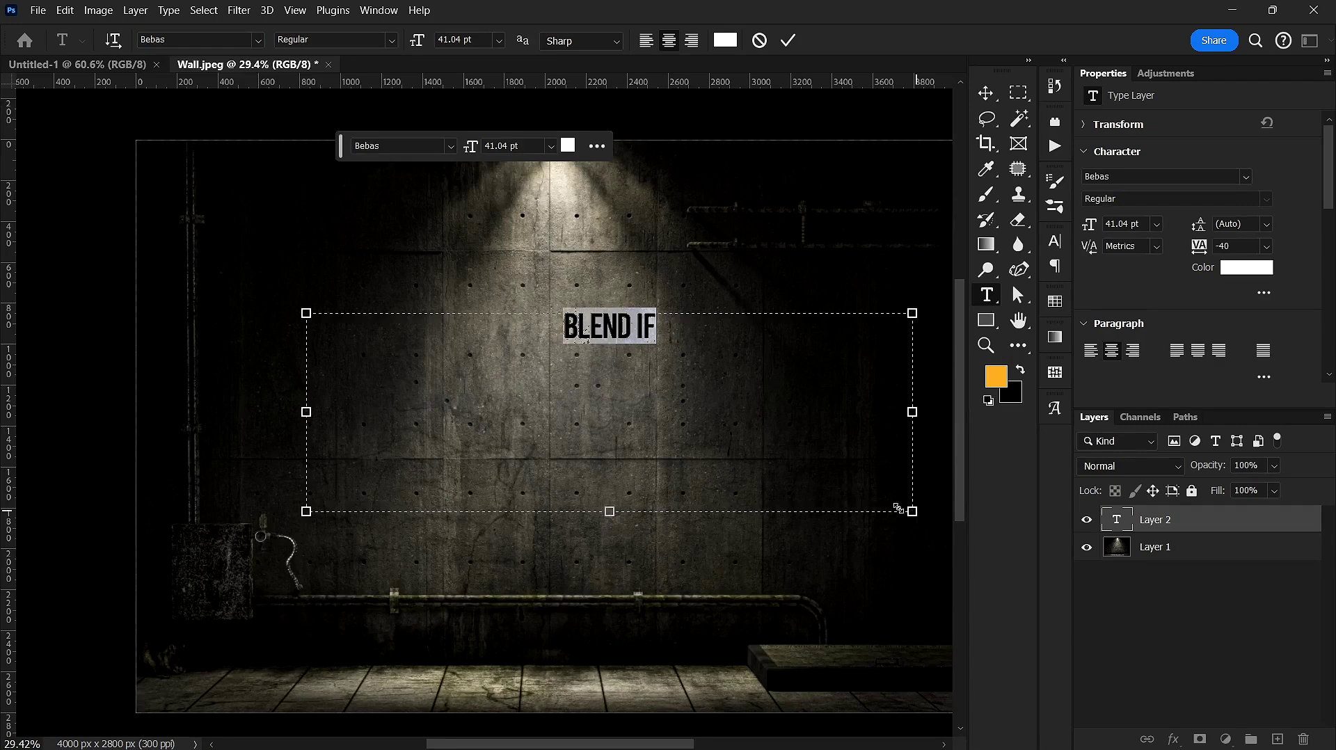
{"action": "left_click_drag", "start_coordinate": [904, 508], "coordinate": [421, 353]}
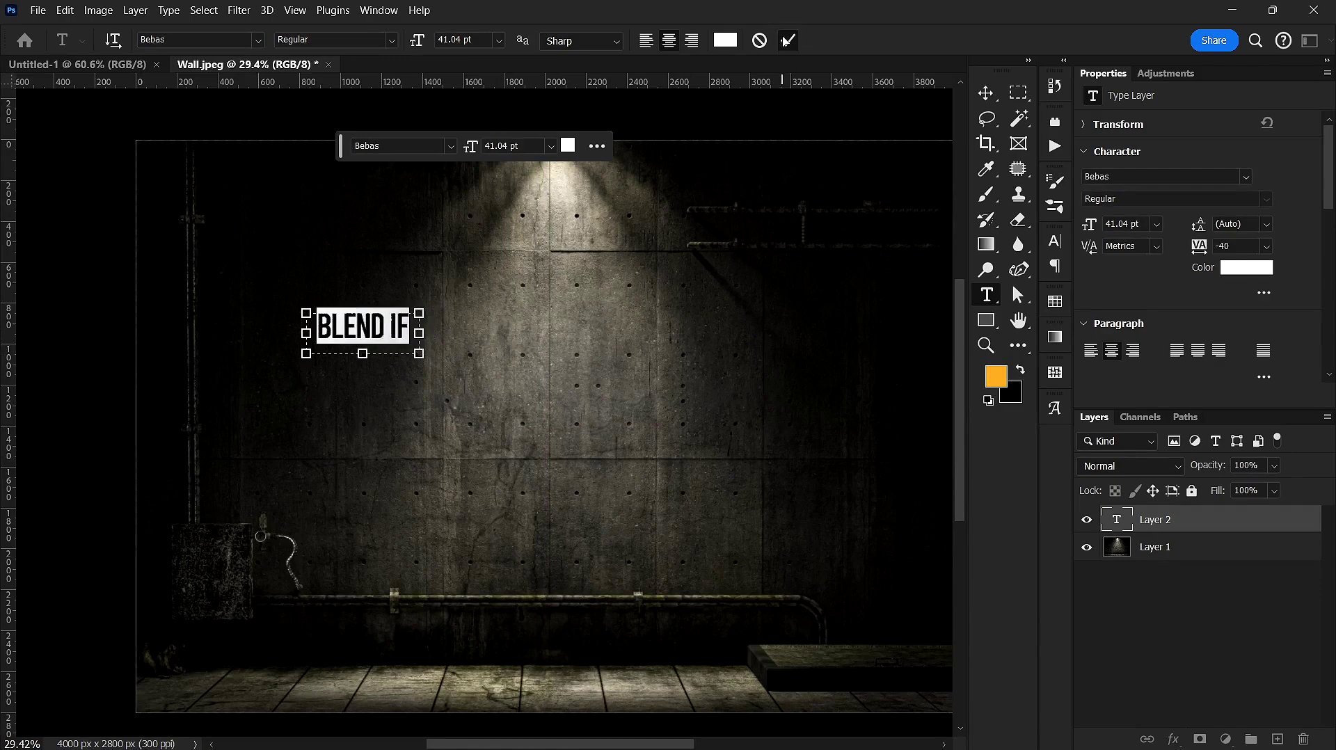
{"action": "left_click", "coordinate": [785, 40]}
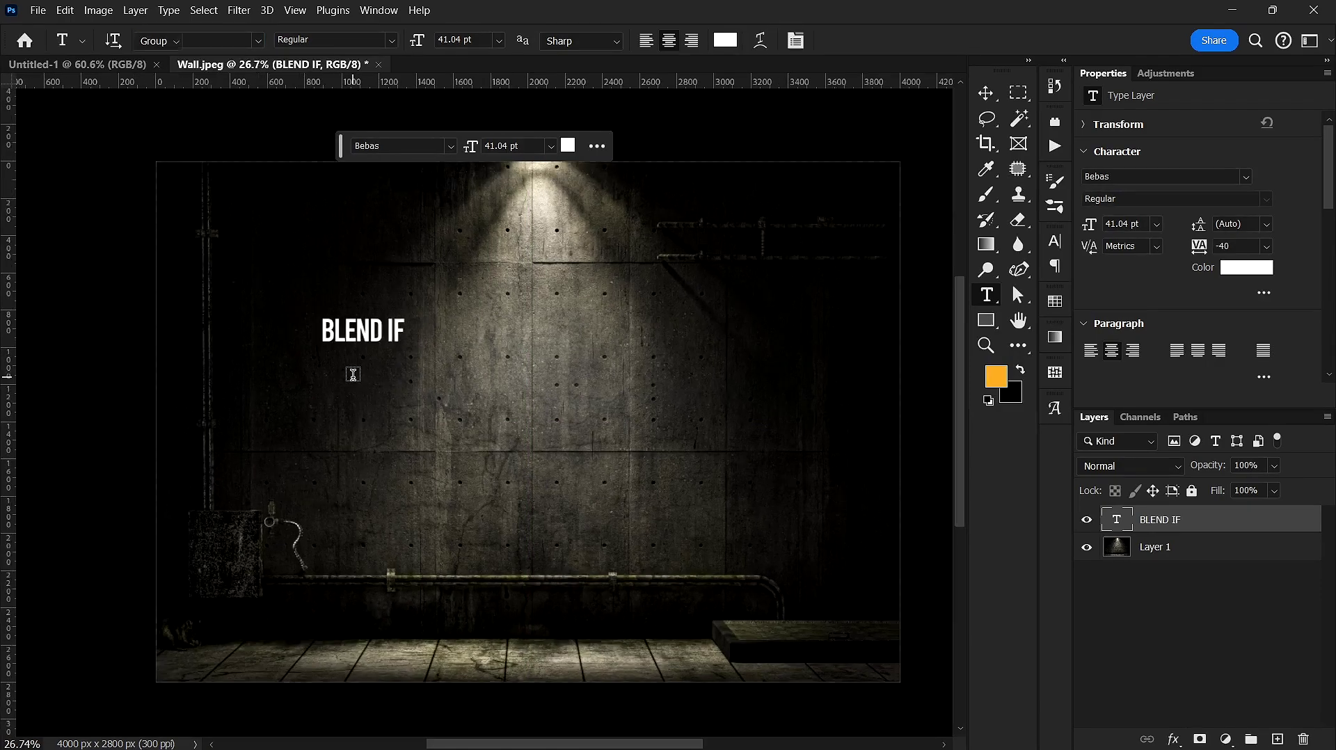
Scale the "BLEND IF" text proportionally to about 496% so it spans the lit part of the wall.
{"action": "scroll", "coordinate": [397, 399], "scroll_direction": "down", "scroll_amount": 1}
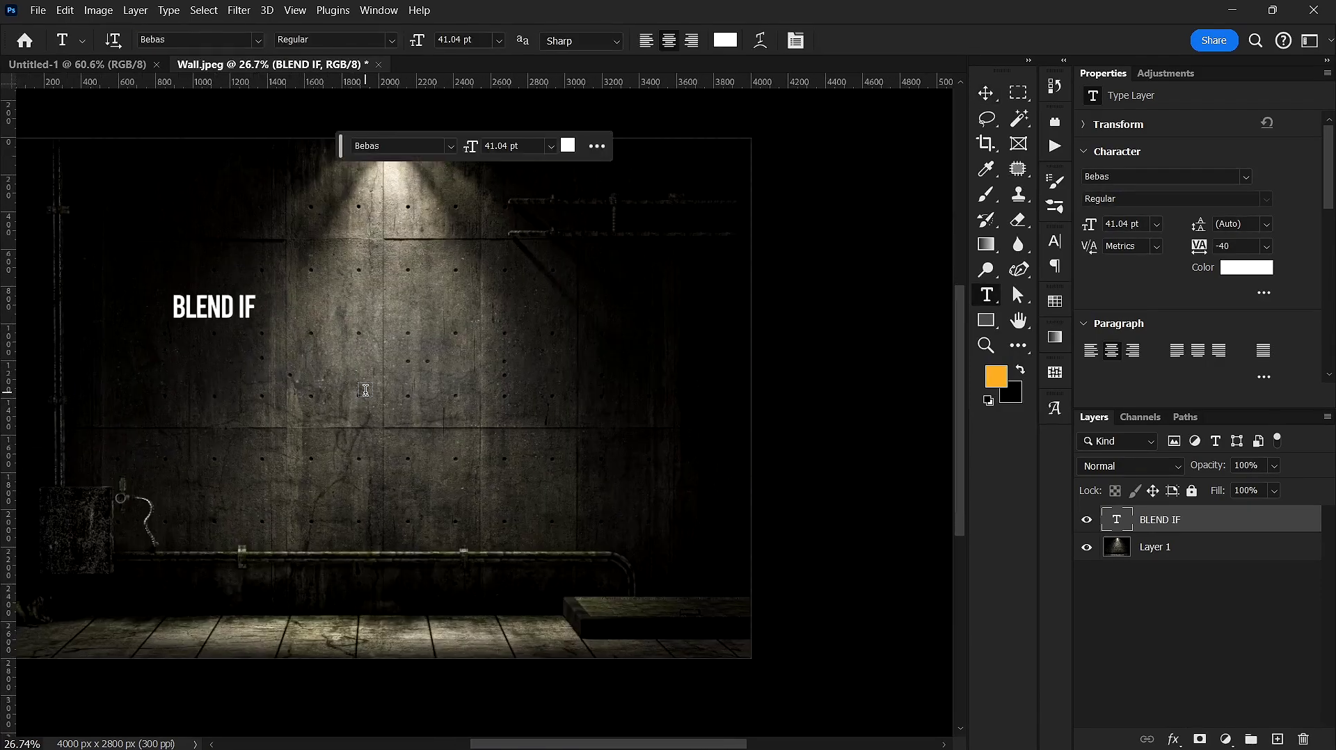
{"action": "key", "text": "ctrl+t"}
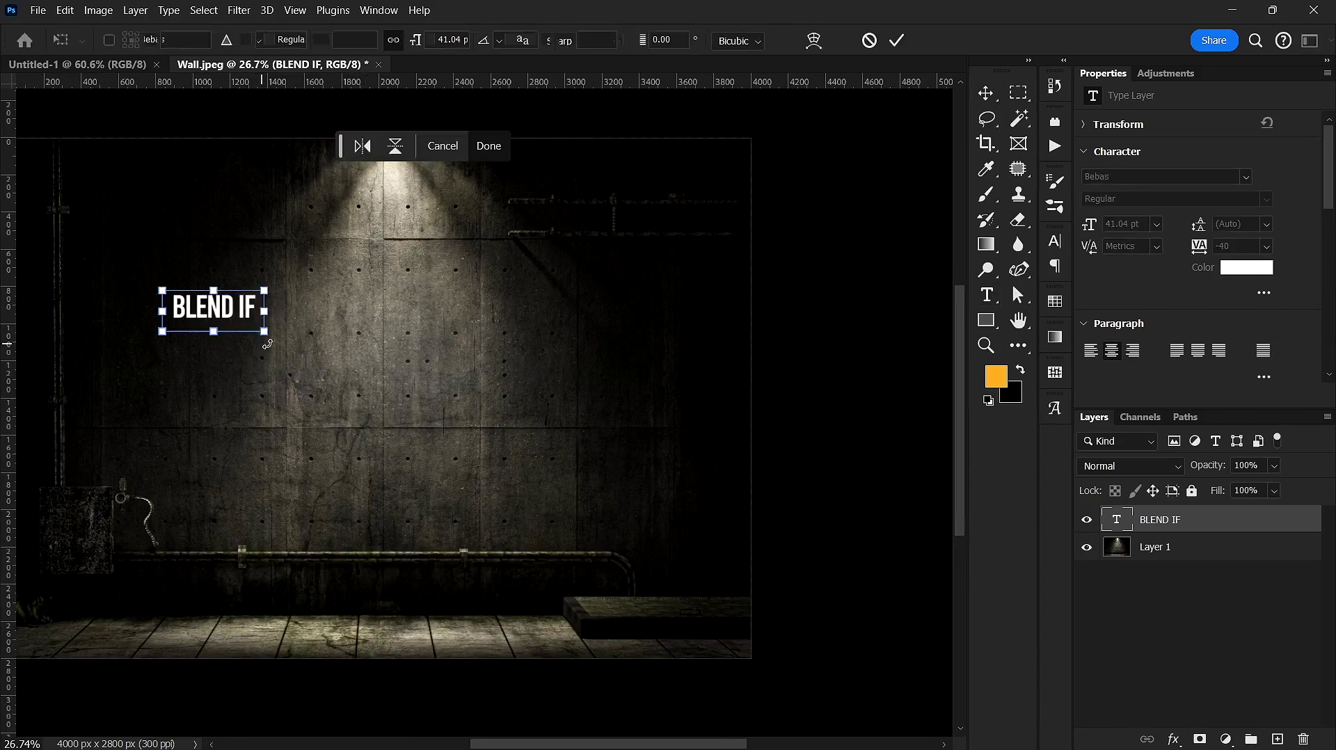
{"action": "left_click_drag", "start_coordinate": [286, 359], "coordinate": [668, 527]}
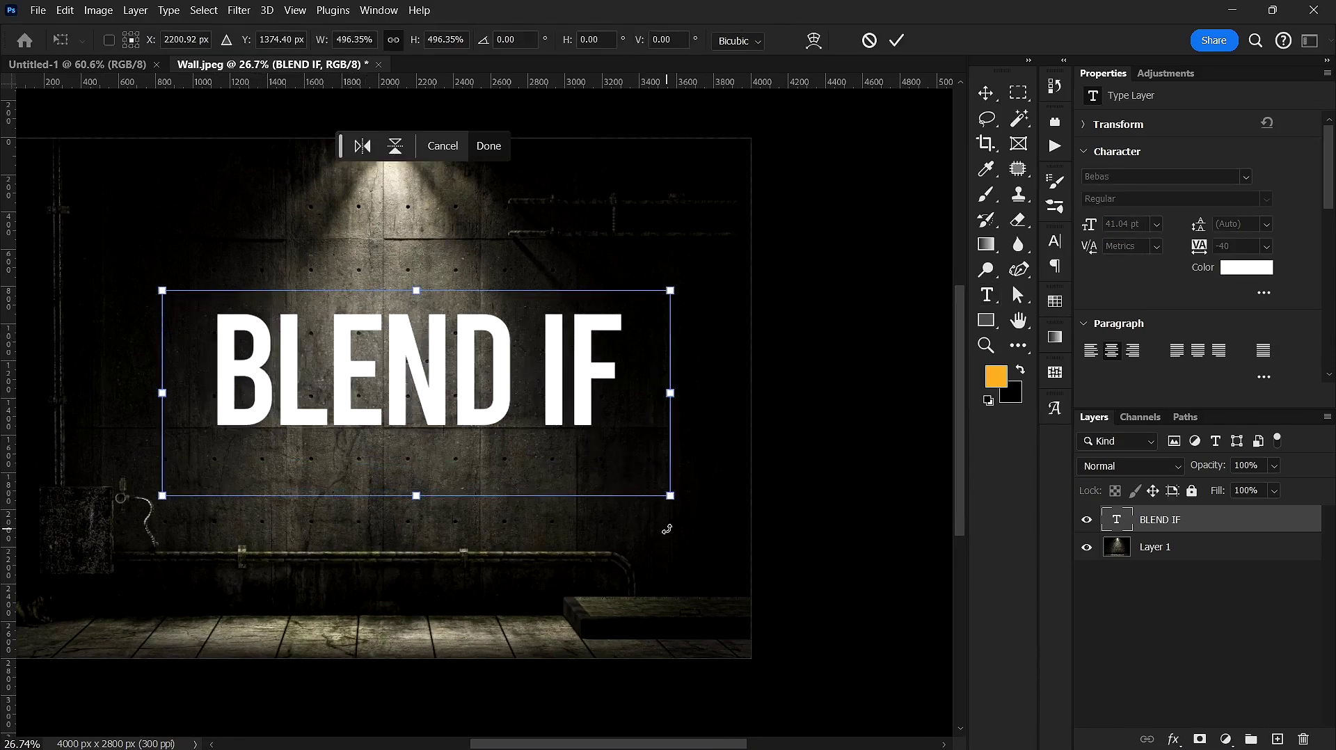
{"action": "key", "text": "Return"}
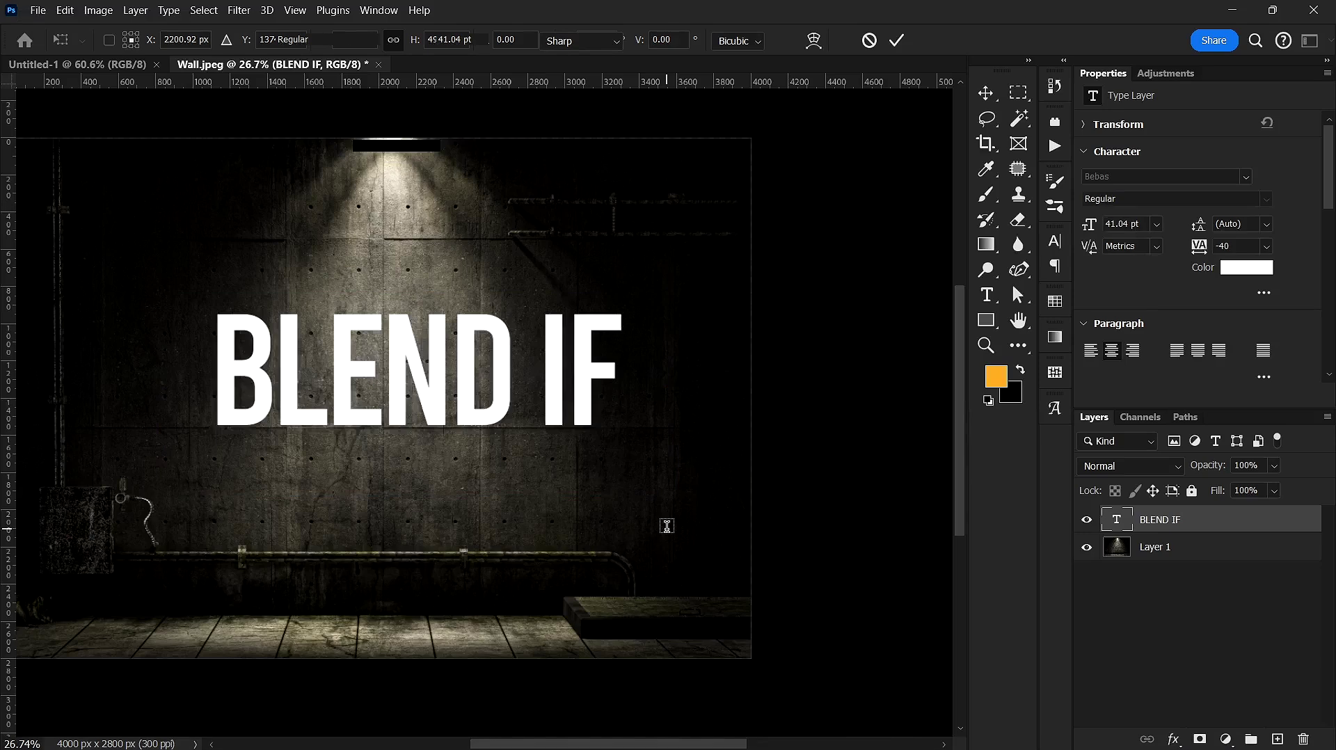
{"action": "key", "text": "ctrl+0"}
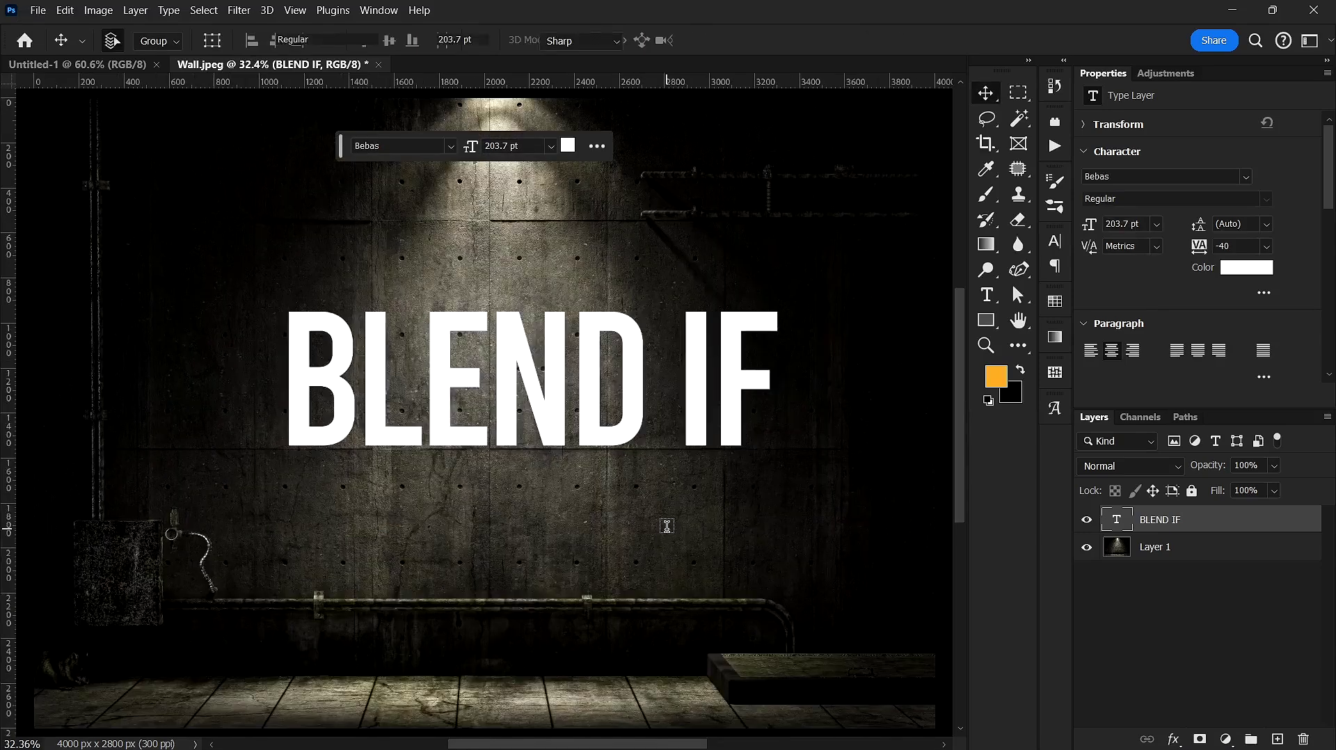
{"action": "key", "text": "ctrl+minus"}
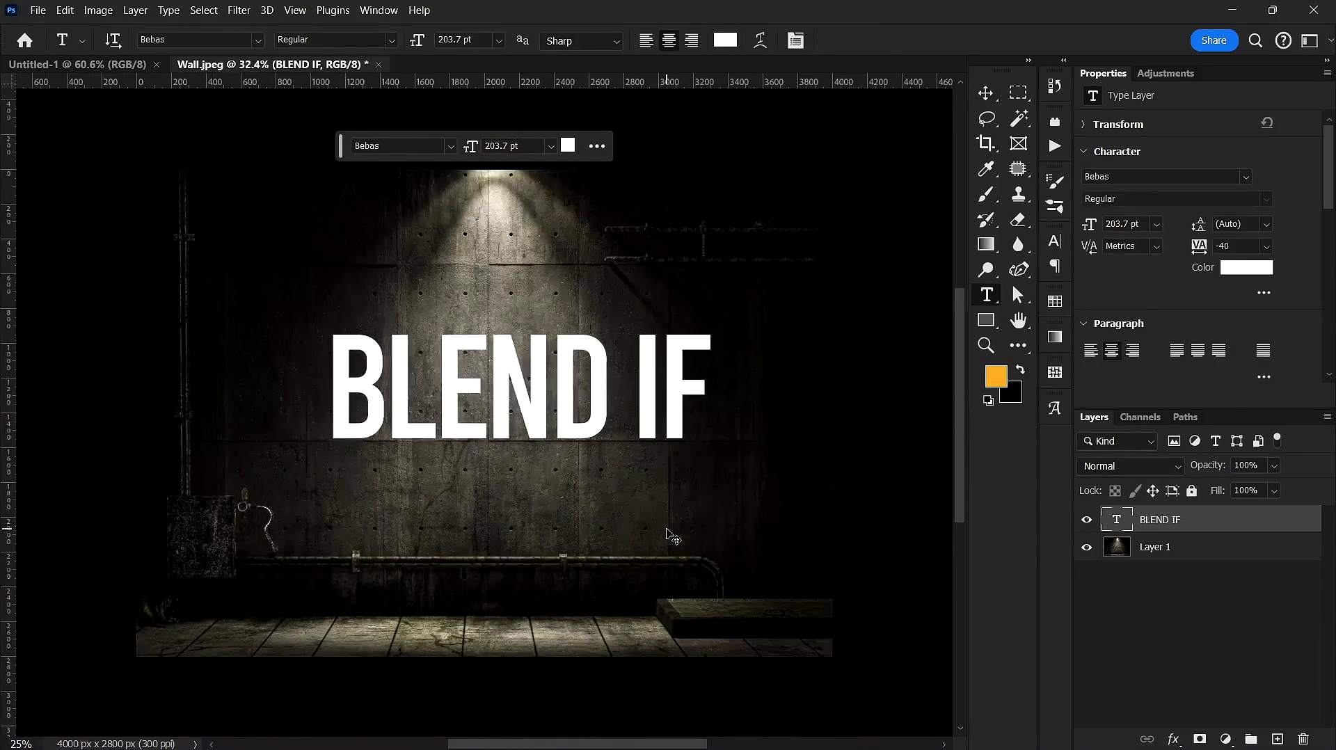
Centre the "BLEND IF" text horizontally and vertically on the canvas, leaving nothing selected.
{"action": "key", "text": "v"}
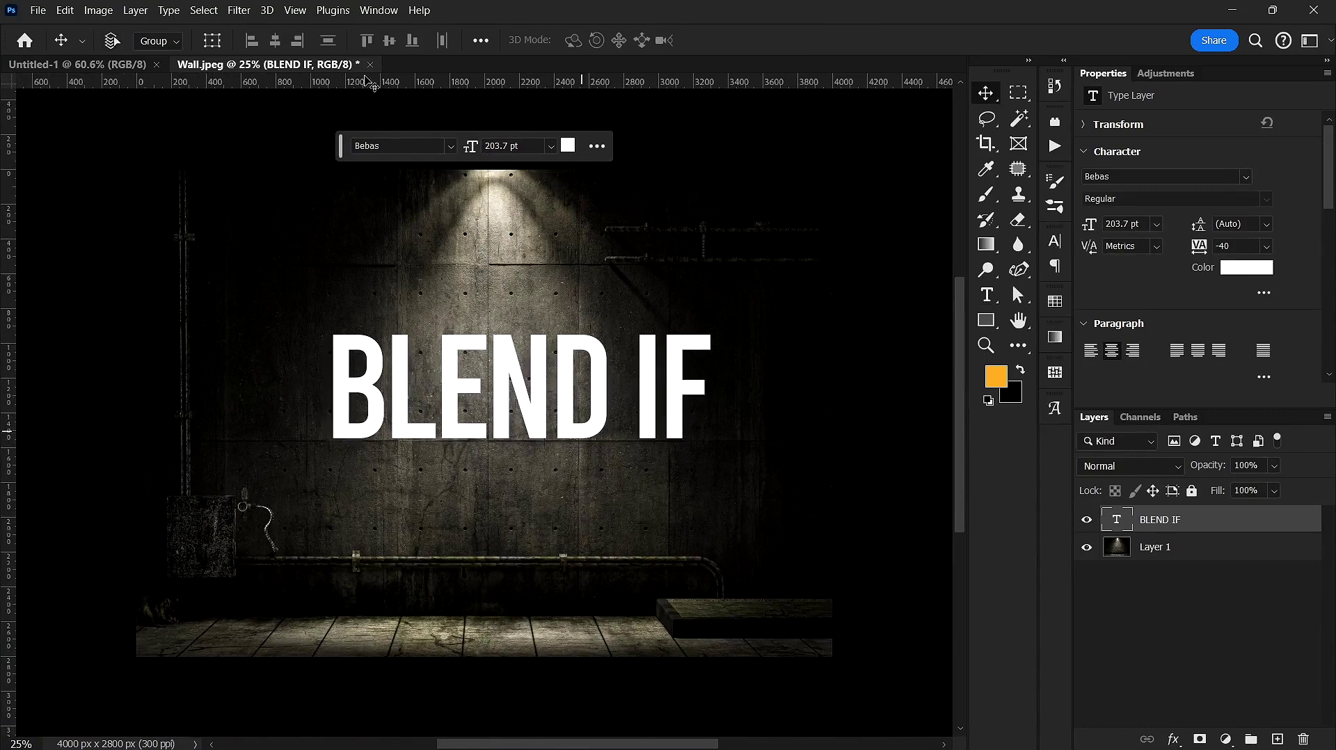
{"action": "key", "text": "ctrl+a"}
{"action": "left_click", "coordinate": [275, 42]}
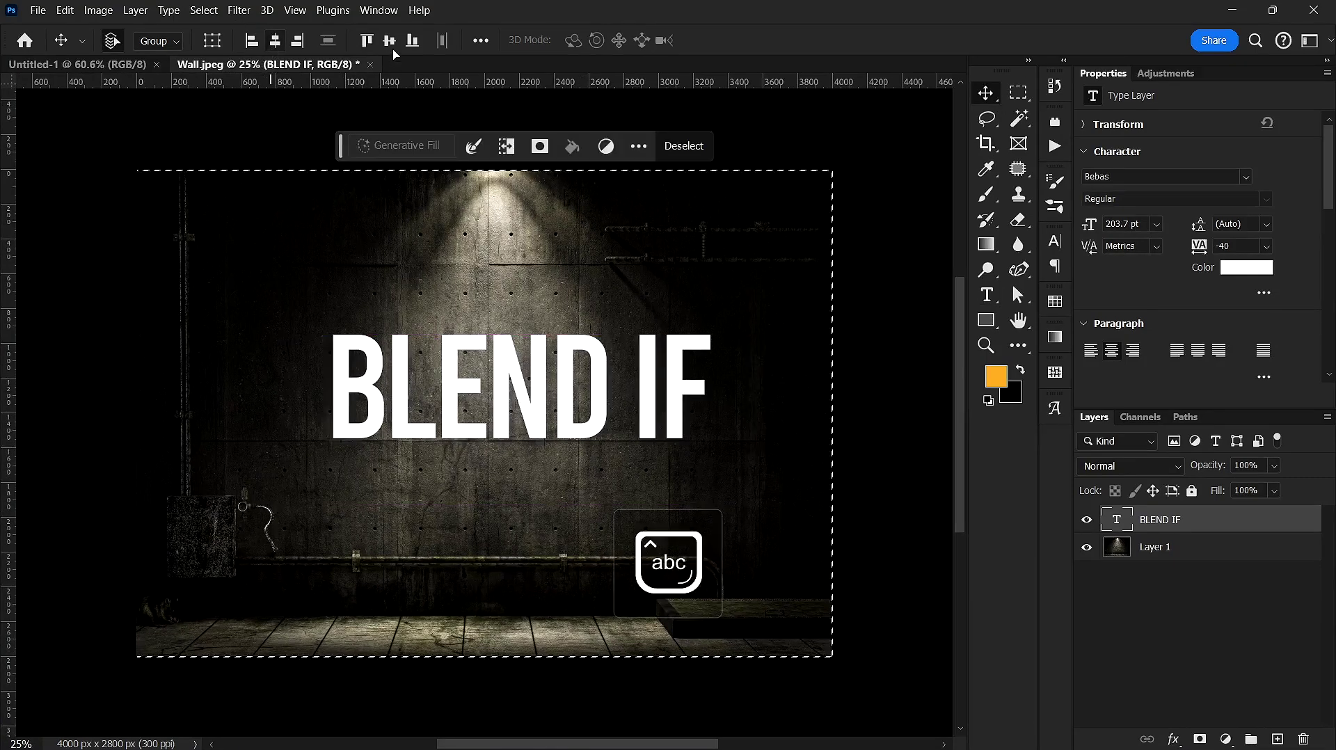
{"action": "left_click", "coordinate": [388, 42]}
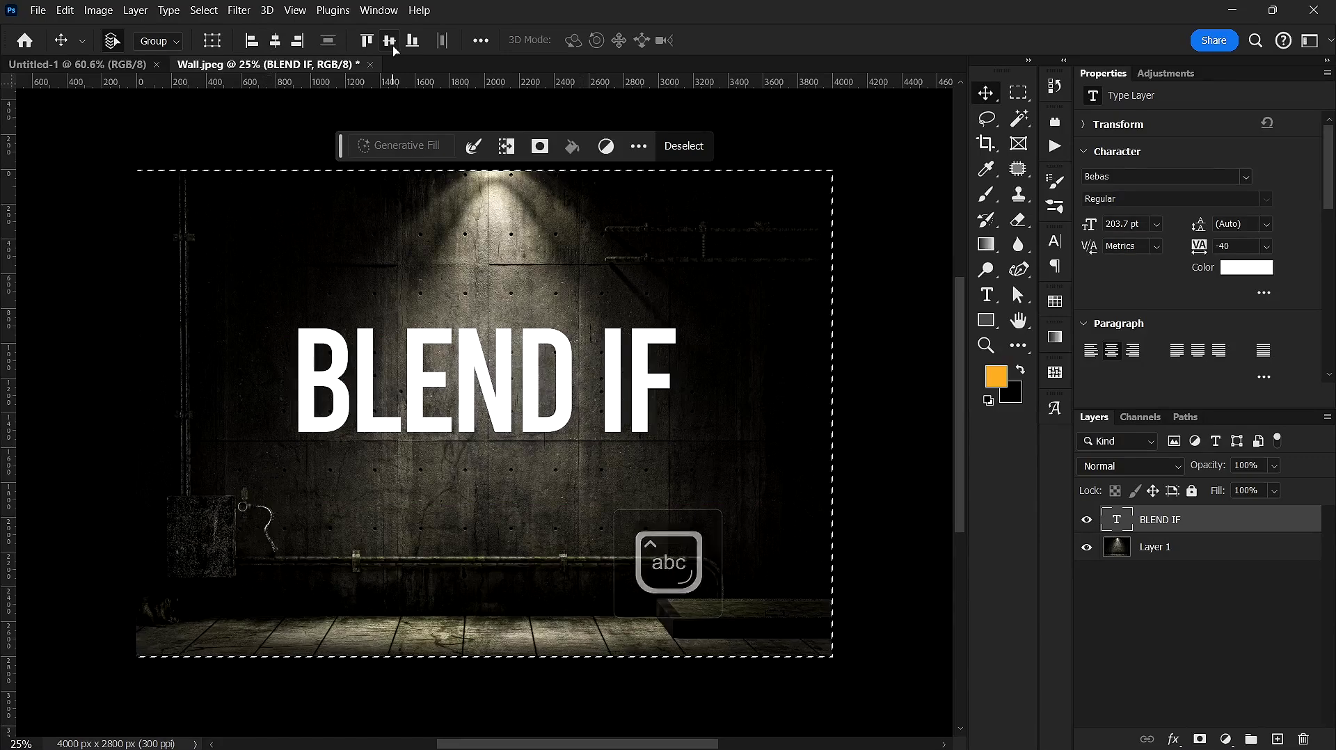
{"action": "key", "text": "ctrl+d"}
Preview the Overlay blend mode on the "BLEND IF" text layer without applying it.
{"action": "scroll", "coordinate": [615, 263], "scroll_direction": "up", "scroll_amount": 3}
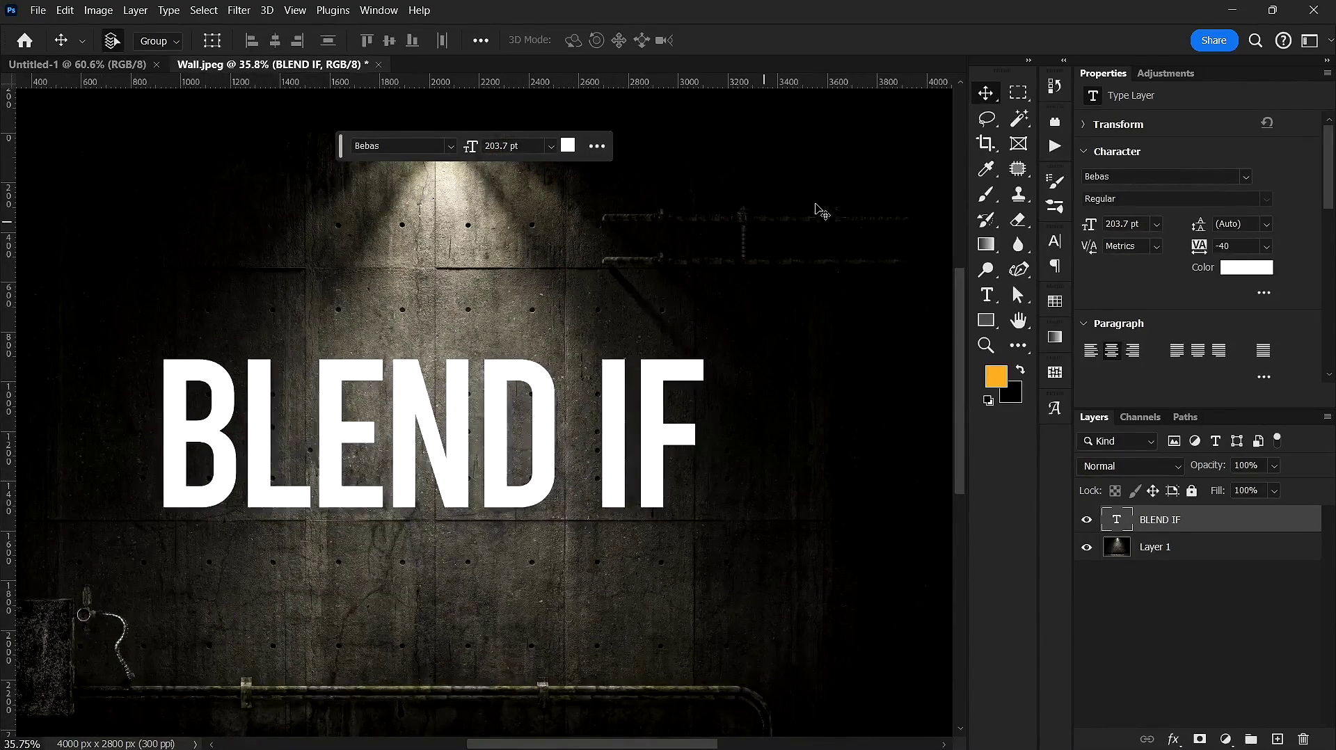
{"action": "left_click_drag", "start_coordinate": [518, 454], "coordinate": [679, 491]}
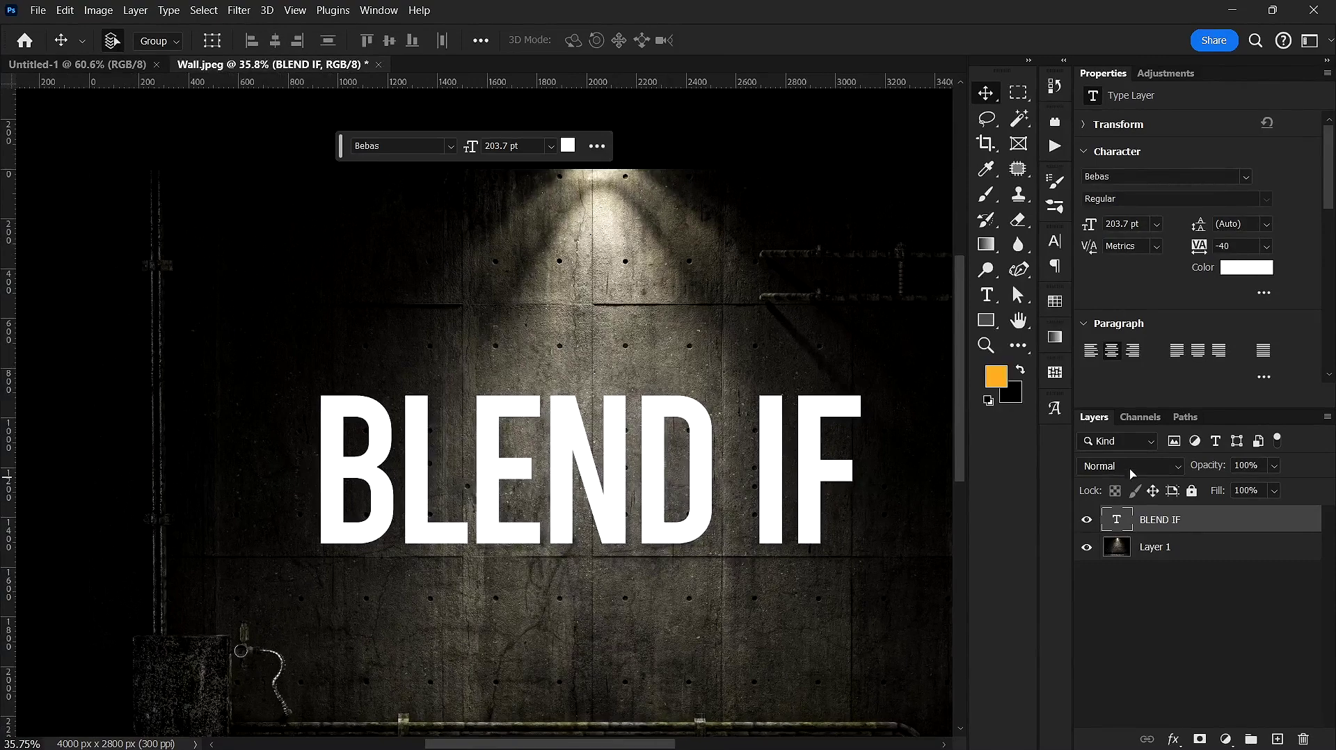
{"action": "left_click", "coordinate": [1132, 465]}
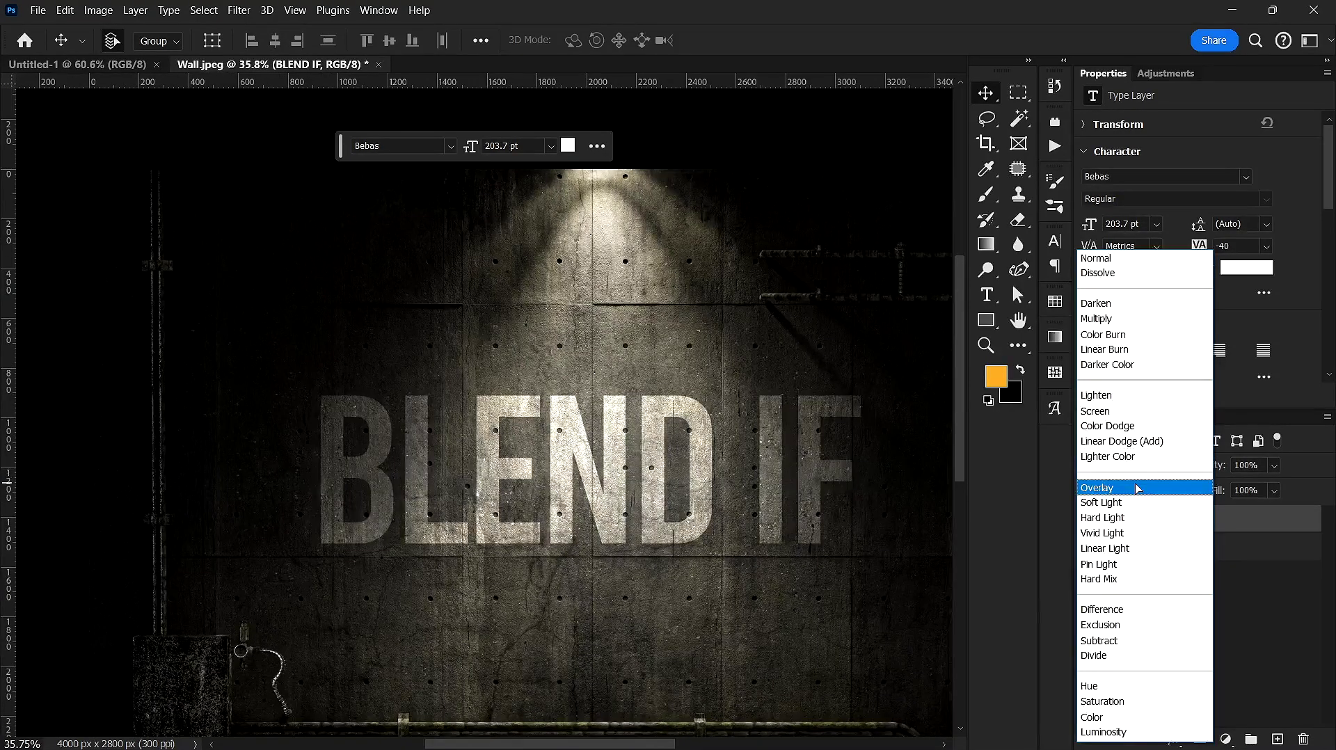
{"action": "left_click", "coordinate": [779, 556]}
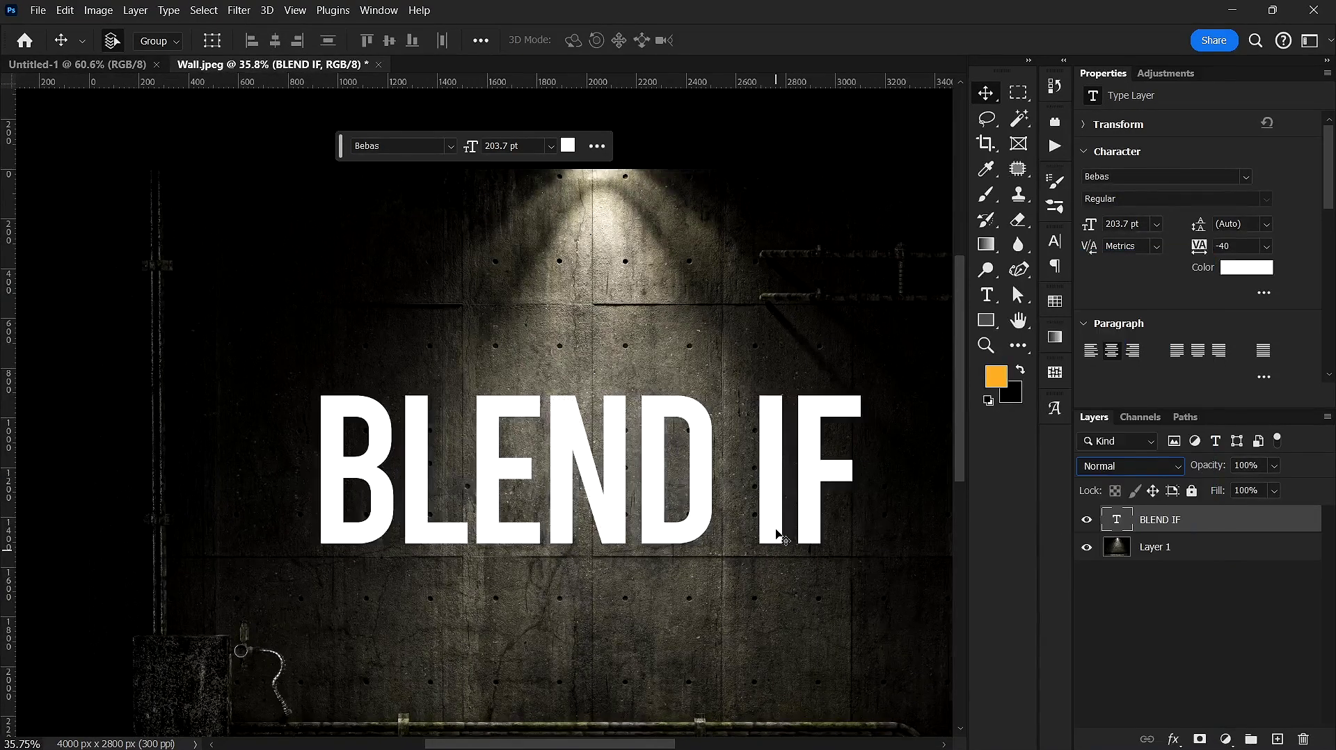
{"action": "left_click_drag", "start_coordinate": [763, 536], "coordinate": [680, 555]}
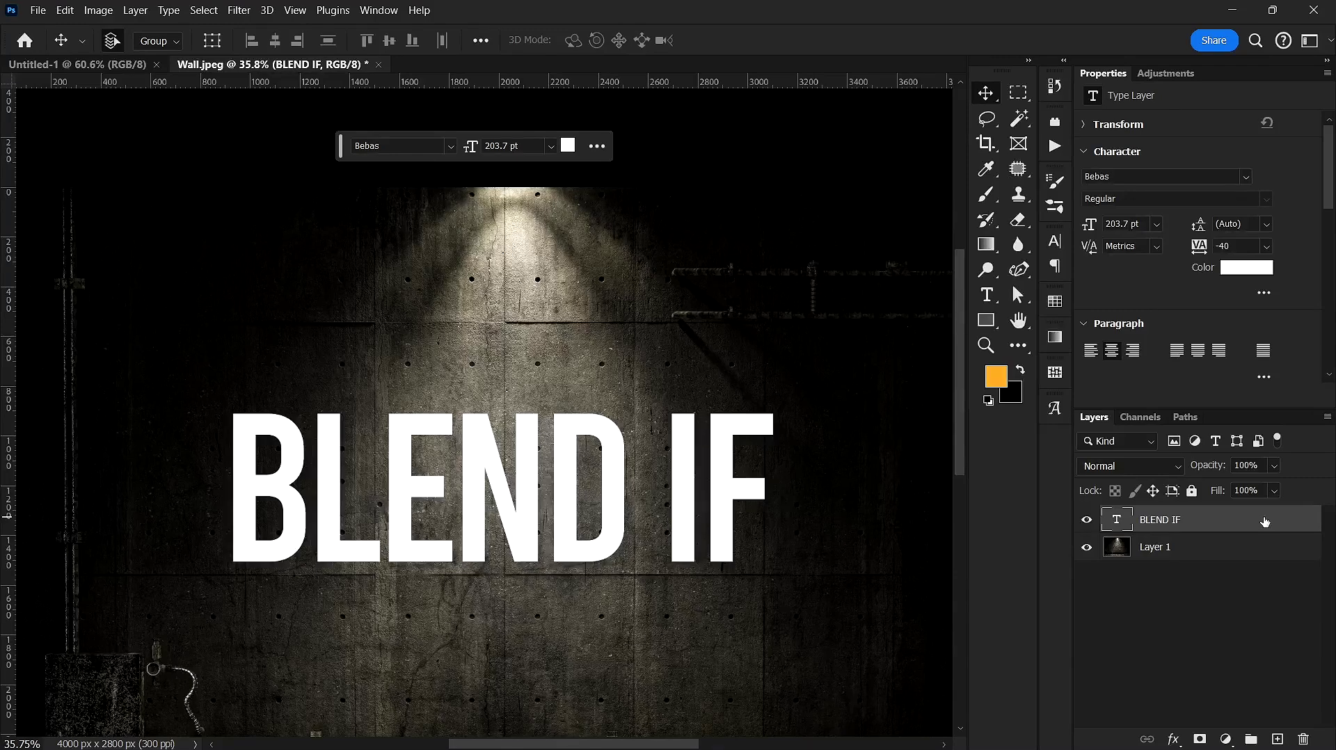
Open the layer style settings of the "BLEND IF" layer and reset the effects to the default list.
{"action": "double_click", "coordinate": [1270, 522]}
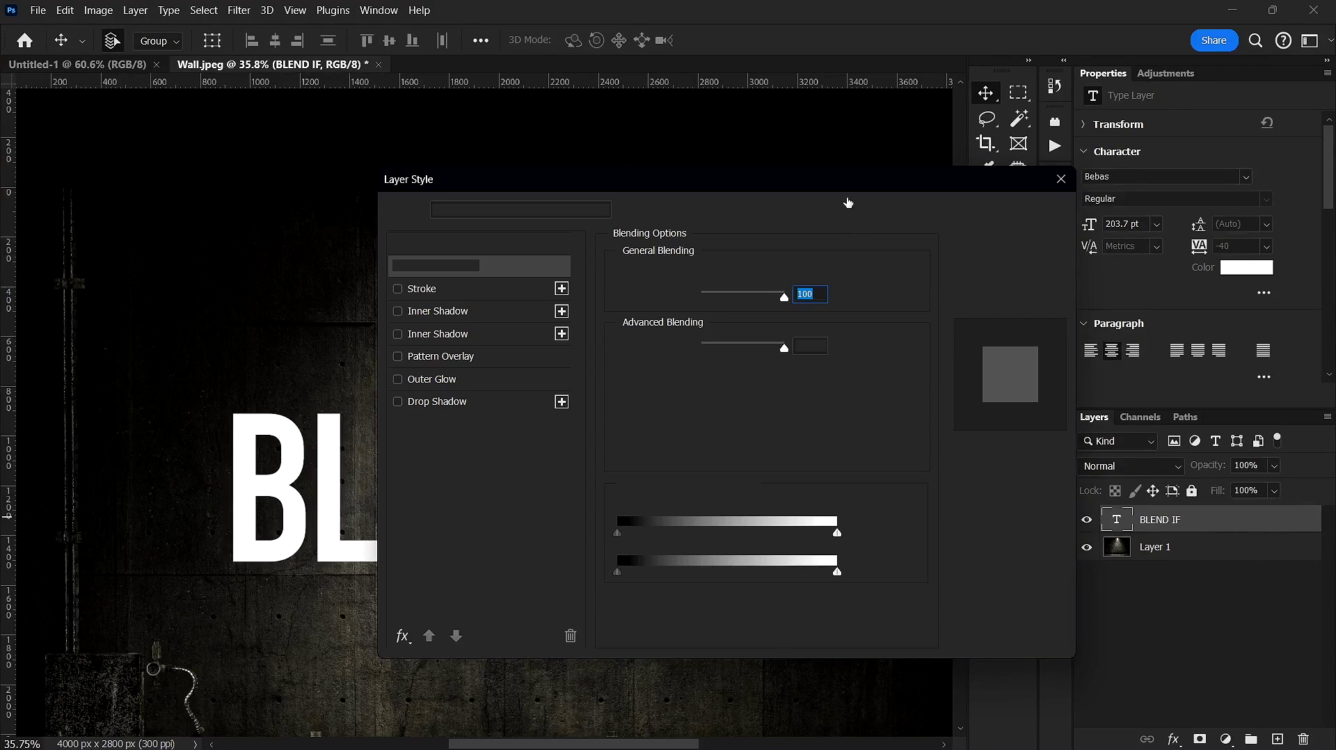
{"action": "left_click_drag", "start_coordinate": [689, 190], "coordinate": [780, 199]}
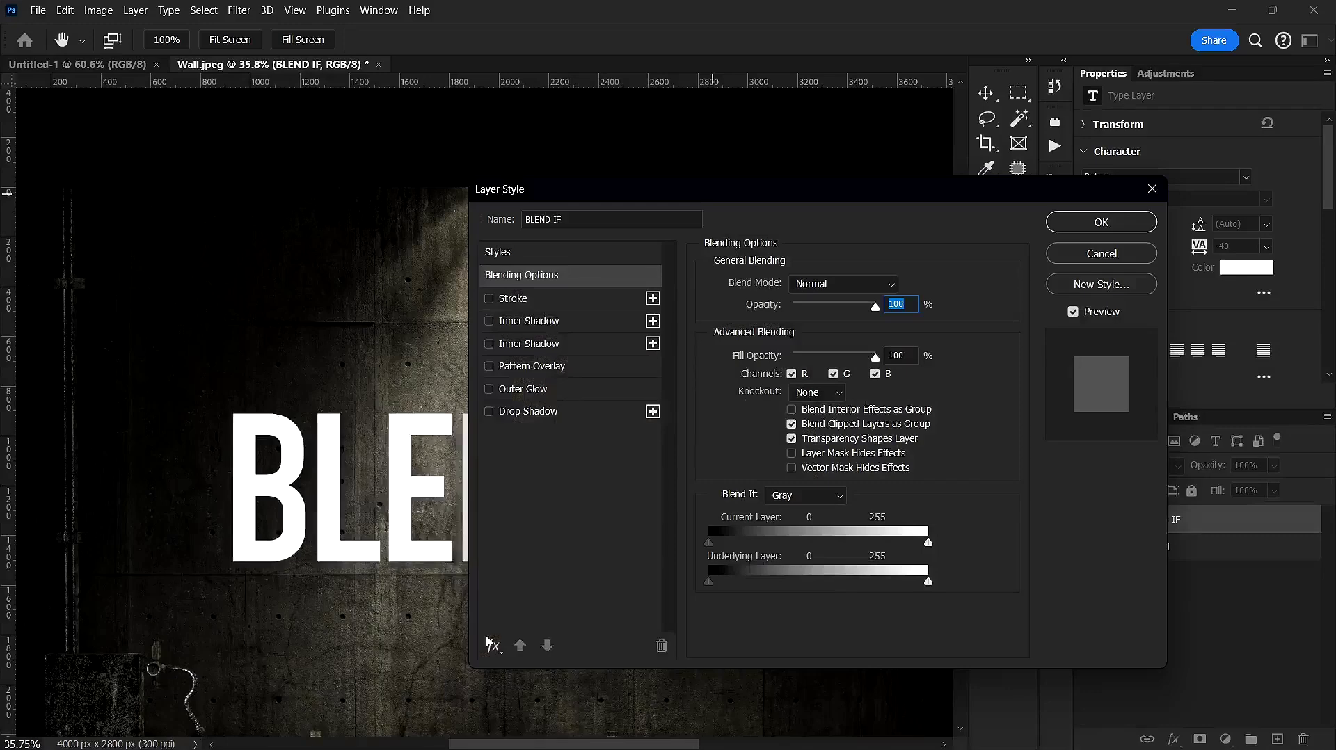
{"action": "left_click", "coordinate": [493, 647]}
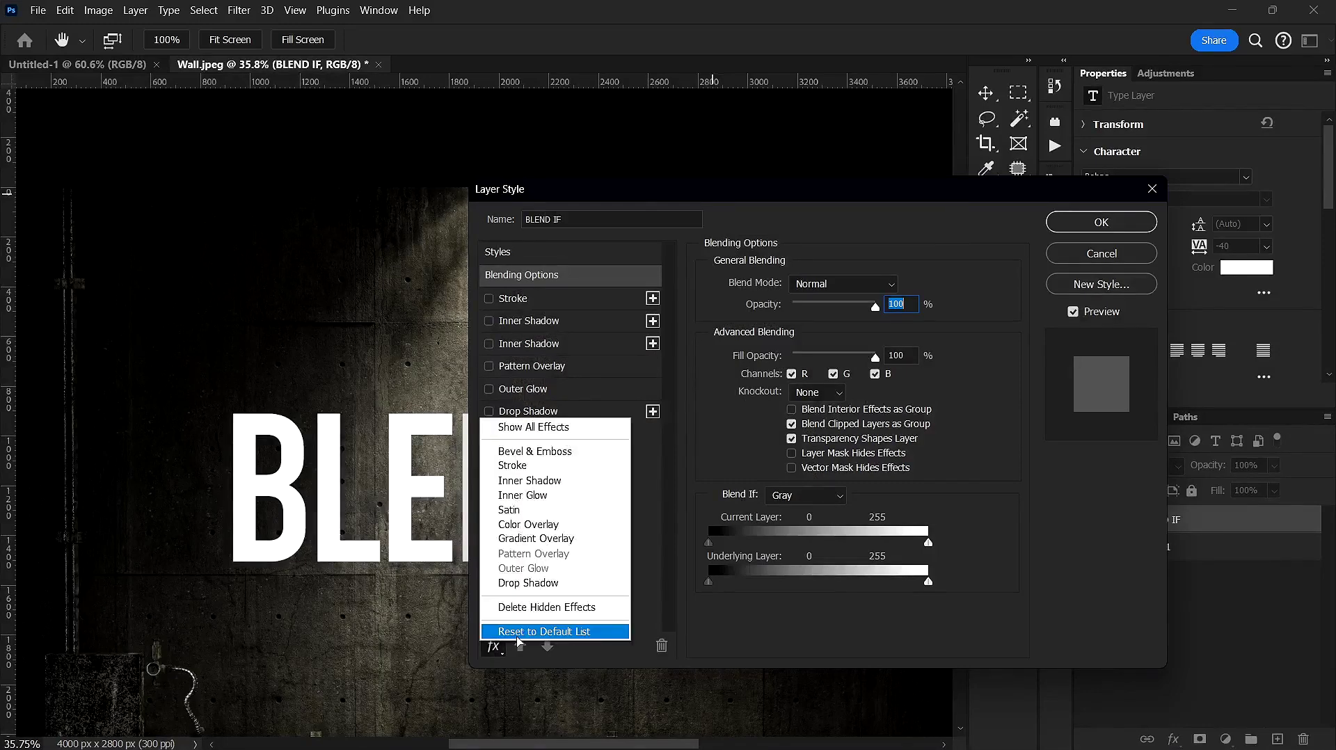
{"action": "left_click", "coordinate": [518, 634]}
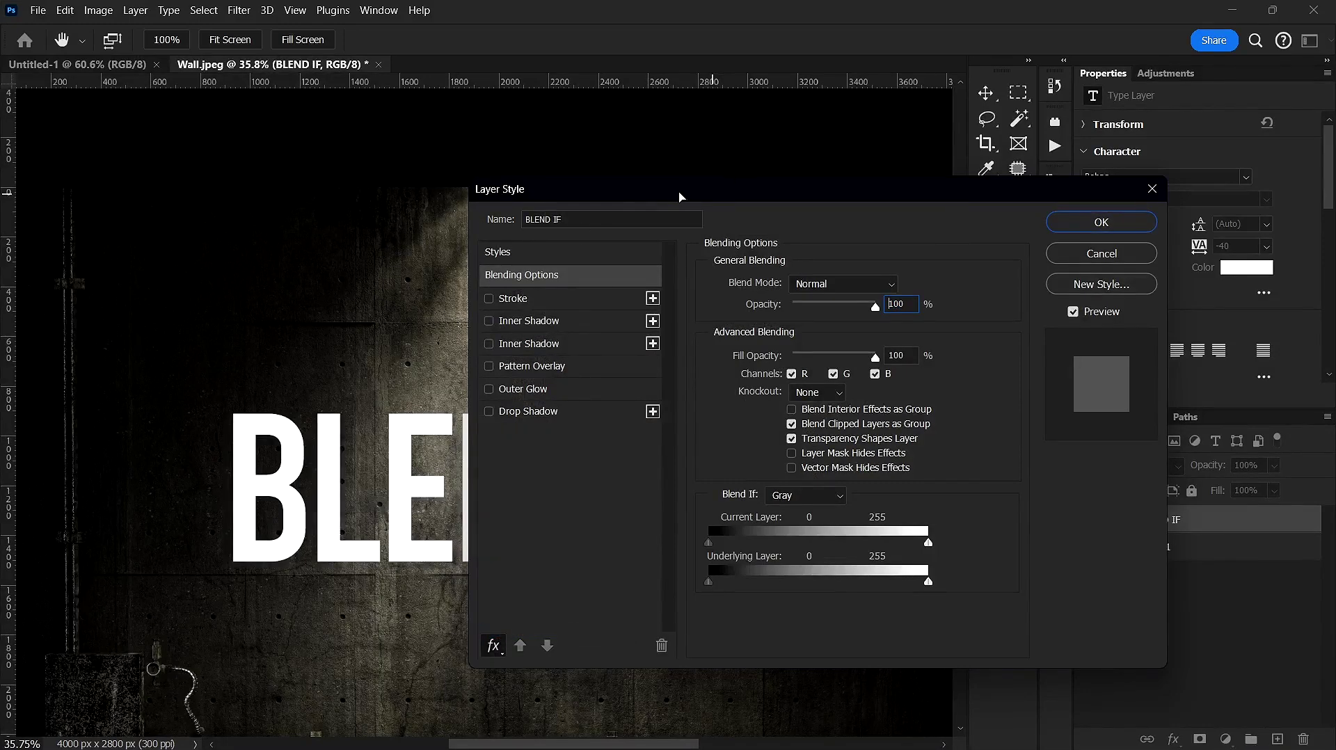
Move the Layer Style dialog clear of the "BLEND IF" text, enable Vector Mask Hides Effects, and keep the Blend If channel on Gray.
{"action": "left_click_drag", "start_coordinate": [682, 196], "coordinate": [567, 181]}
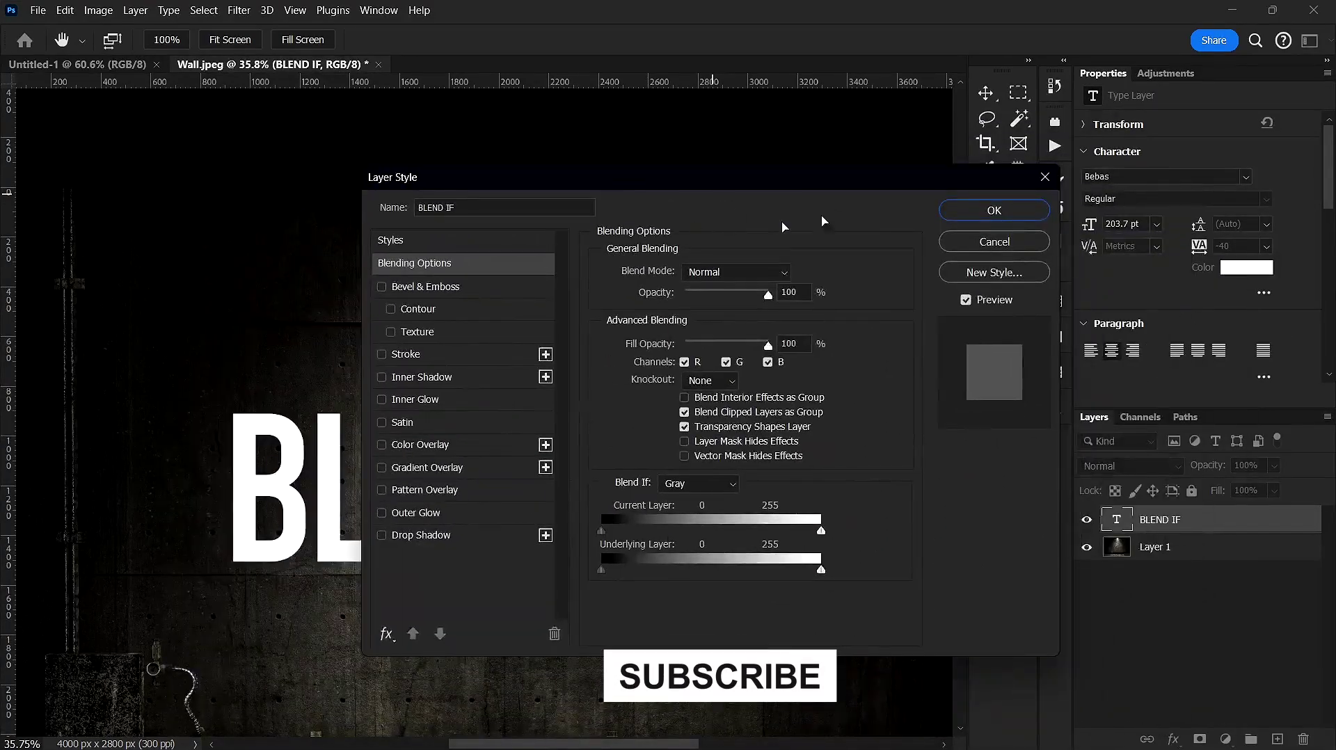
{"action": "left_click_drag", "start_coordinate": [823, 221], "coordinate": [737, 212]}
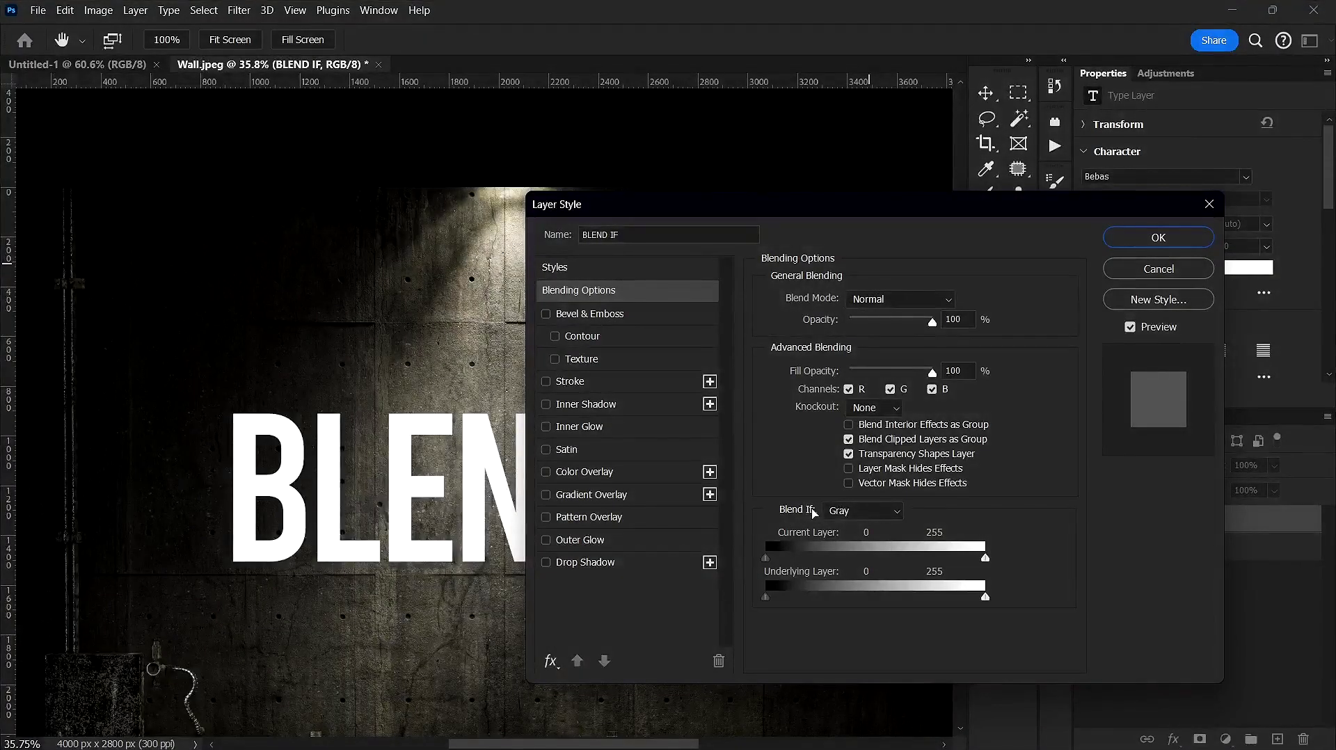
{"action": "left_click", "coordinate": [862, 515]}
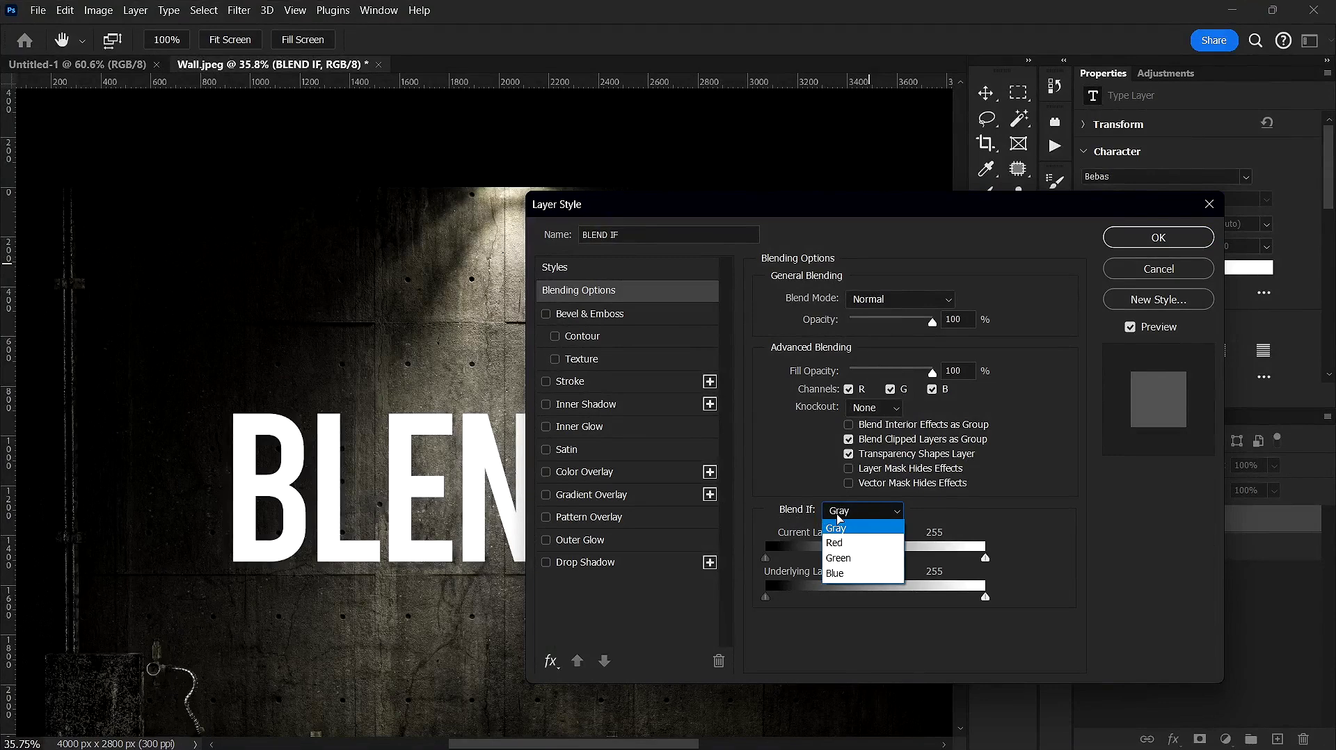
{"action": "left_click", "coordinate": [936, 492]}
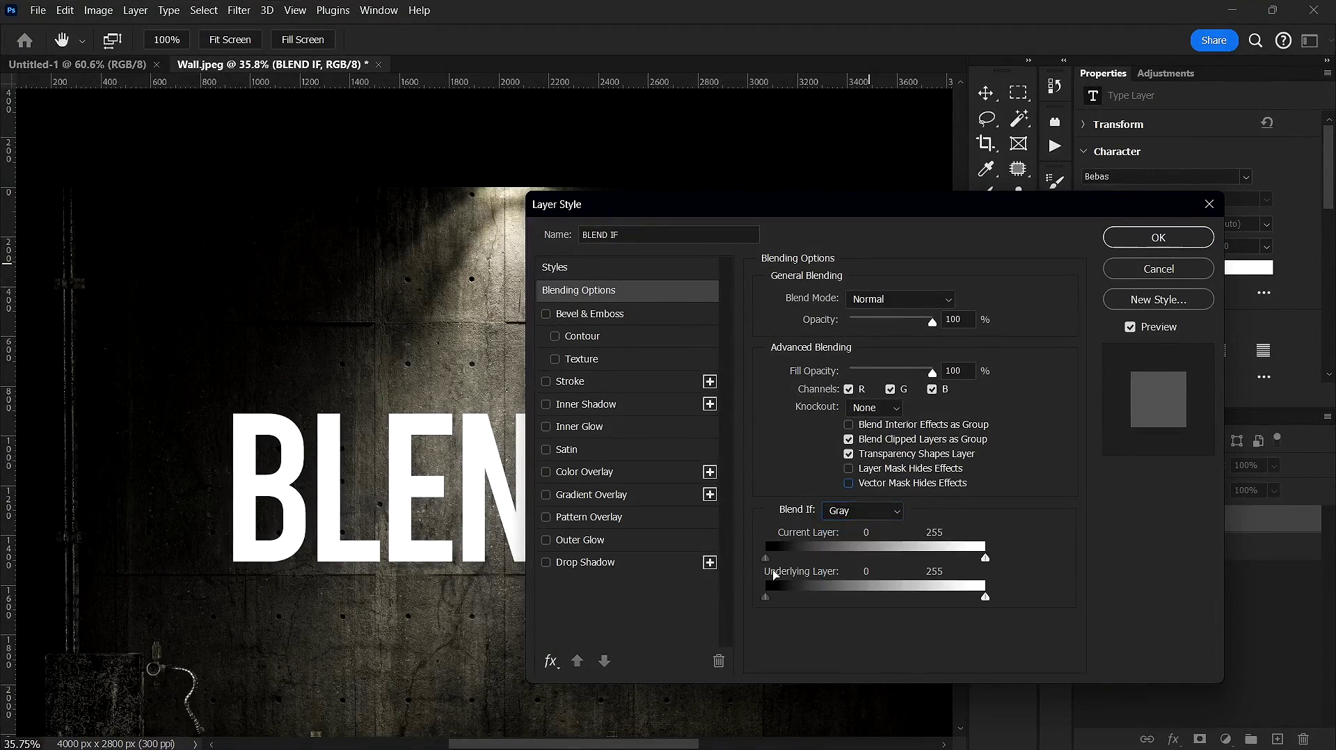
{"action": "key", "text": "space"}
{"action": "left_click_drag", "start_coordinate": [762, 210], "coordinate": [910, 166]}
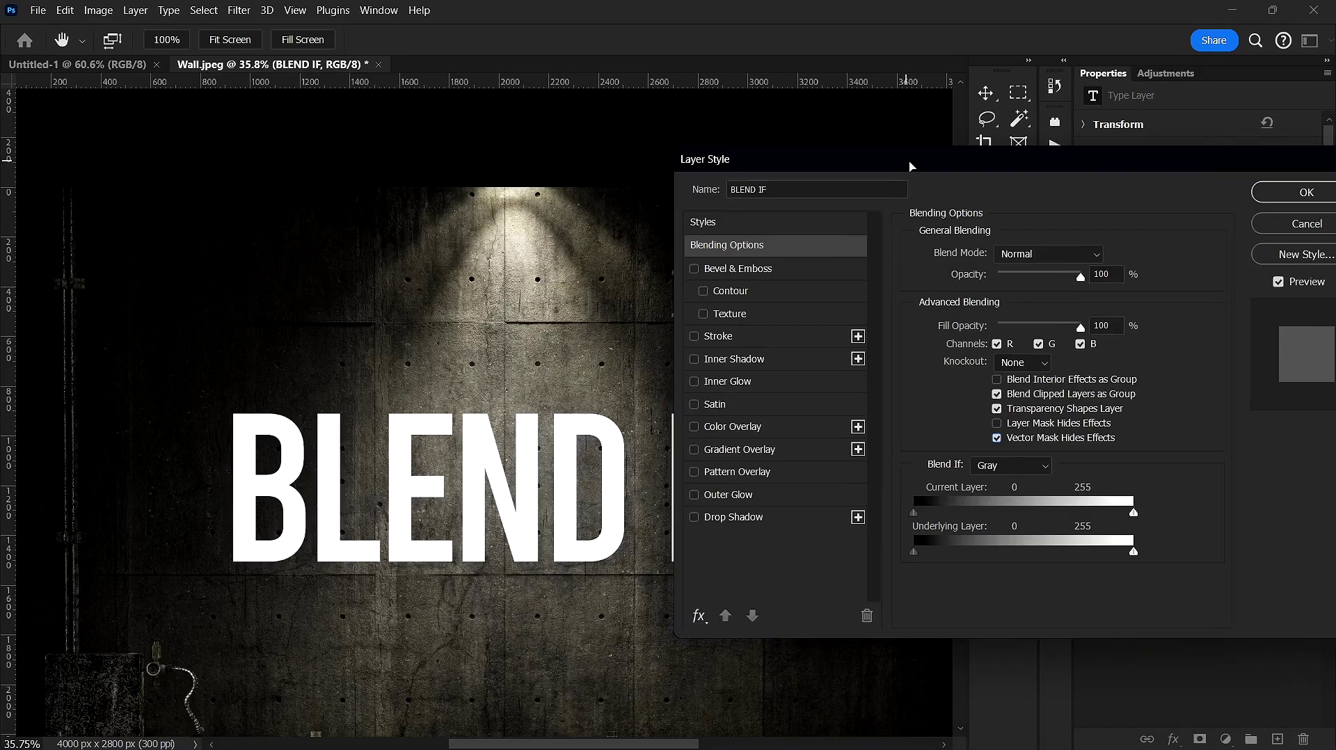
{"action": "left_click_drag", "start_coordinate": [1002, 184], "coordinate": [1017, 230]}
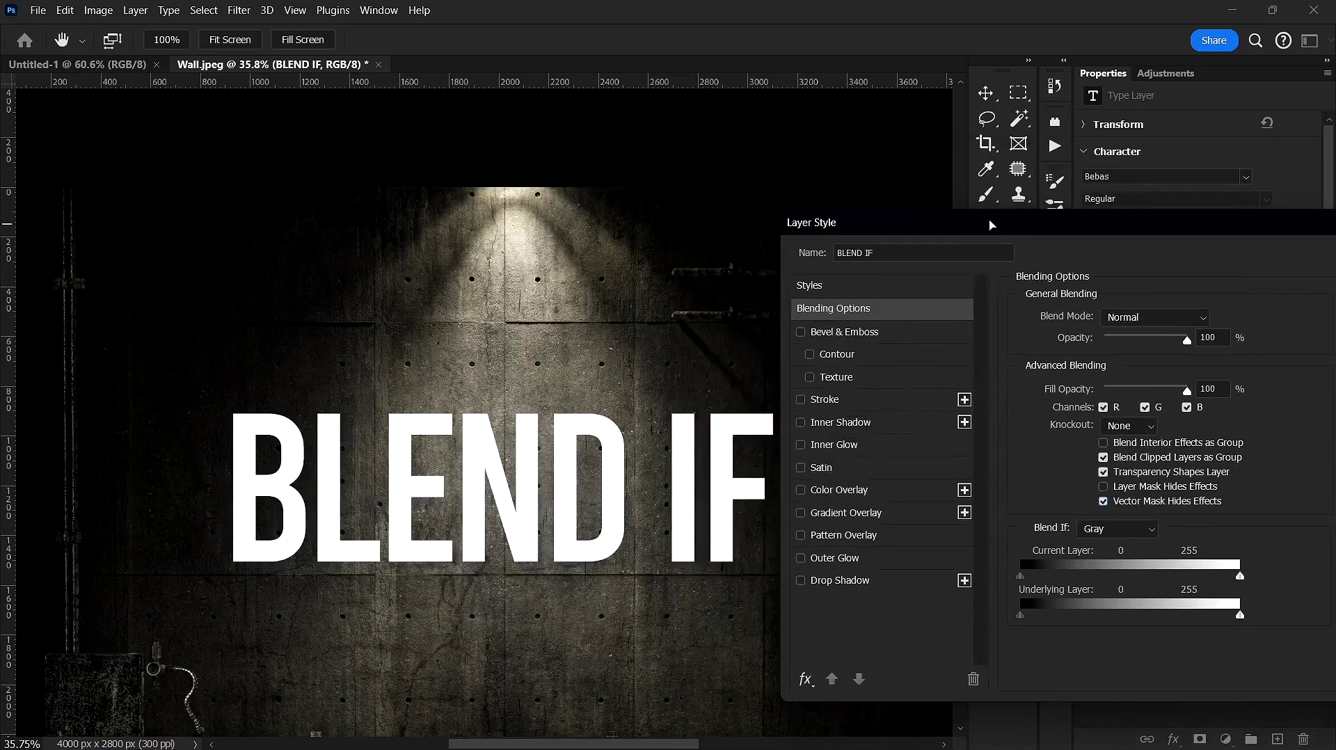
{"action": "left_click", "coordinate": [1098, 537]}
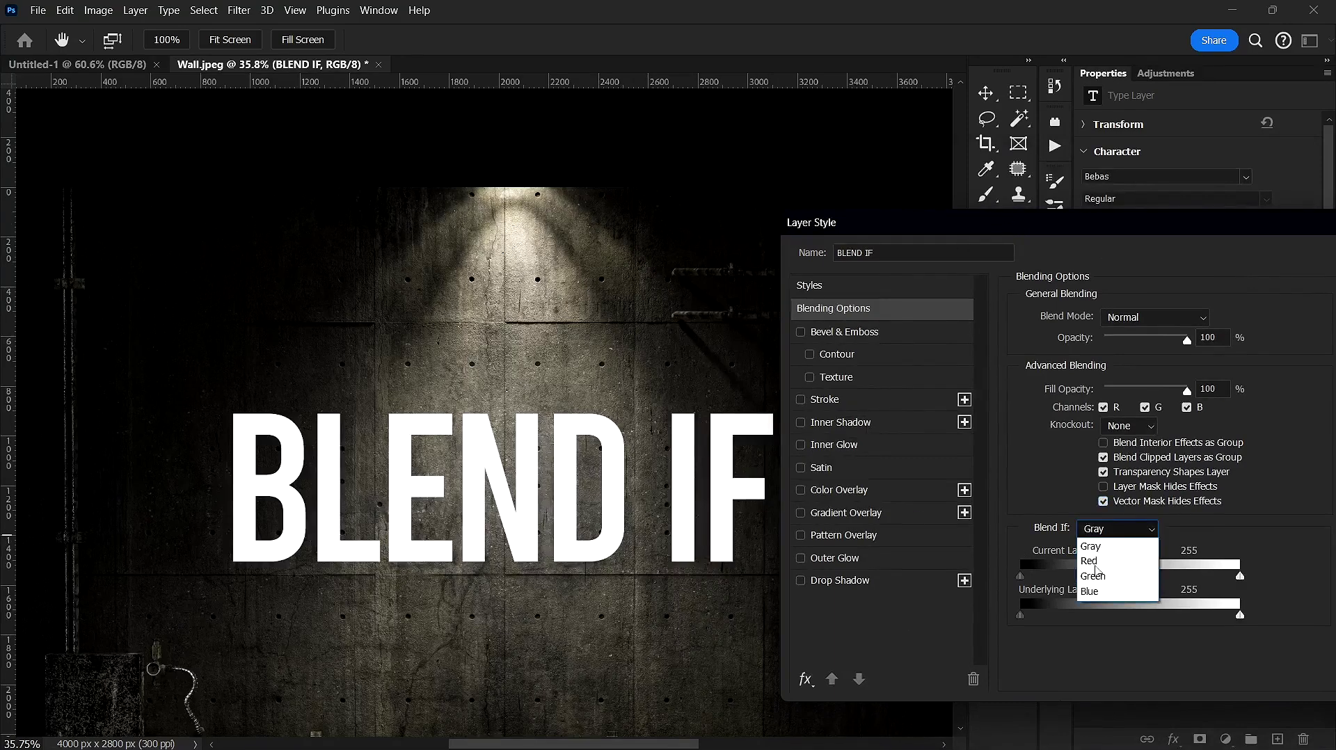
{"action": "left_click", "coordinate": [1076, 540]}
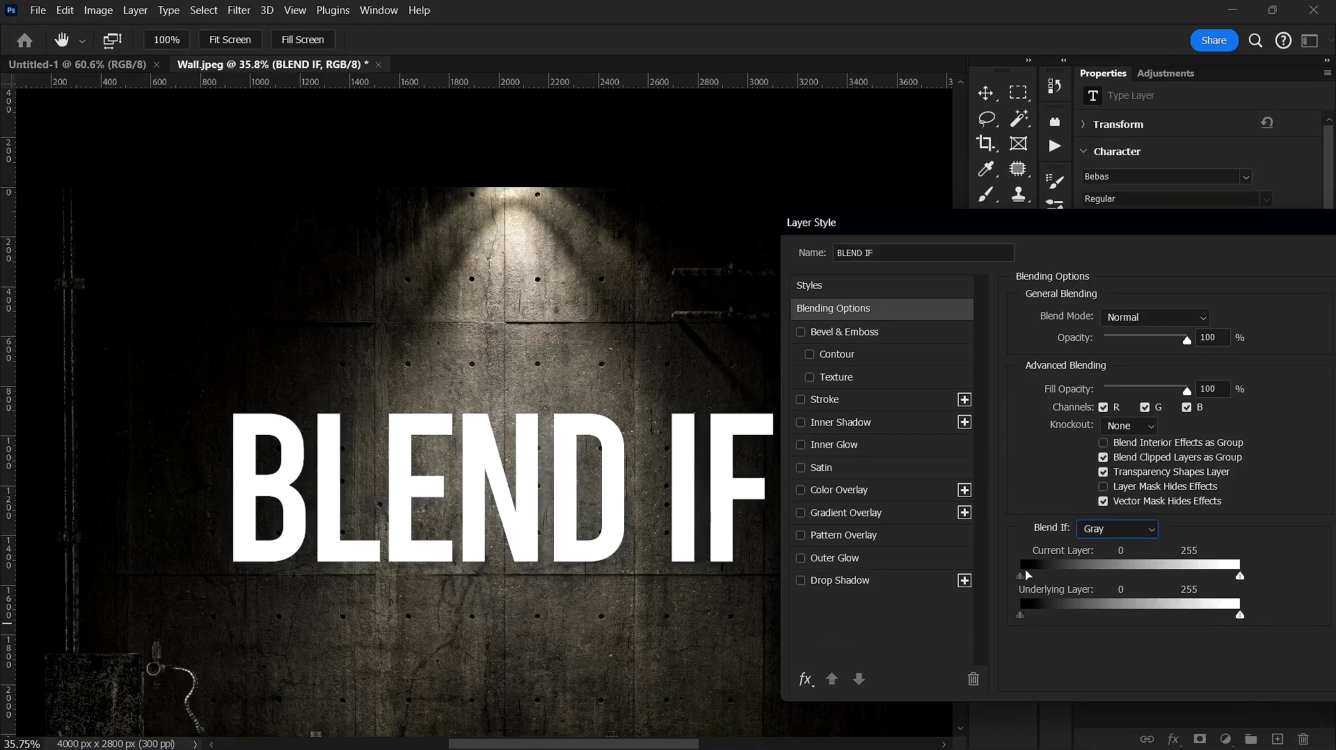
Try the Current Layer and Underlying Layer Blend If sliders, including an underlying black point of 101, and return them to 0 and 255.
{"action": "left_click_drag", "start_coordinate": [1022, 577], "coordinate": [967, 598]}
{"action": "mouse_move", "coordinate": [1240, 577]}
{"action": "left_mouse_down"}
{"action": "mouse_move", "coordinate": [1225, 585]}
{"action": "mouse_move", "coordinate": [1246, 590]}
{"action": "left_mouse_up"}
{"action": "mouse_move", "coordinate": [1020, 615]}
{"action": "left_mouse_down"}
{"action": "mouse_move", "coordinate": [1088, 619]}
{"action": "mouse_move", "coordinate": [1020, 618]}
{"action": "left_mouse_up"}
{"action": "left_click_drag", "start_coordinate": [1243, 617], "coordinate": [1109, 626]}
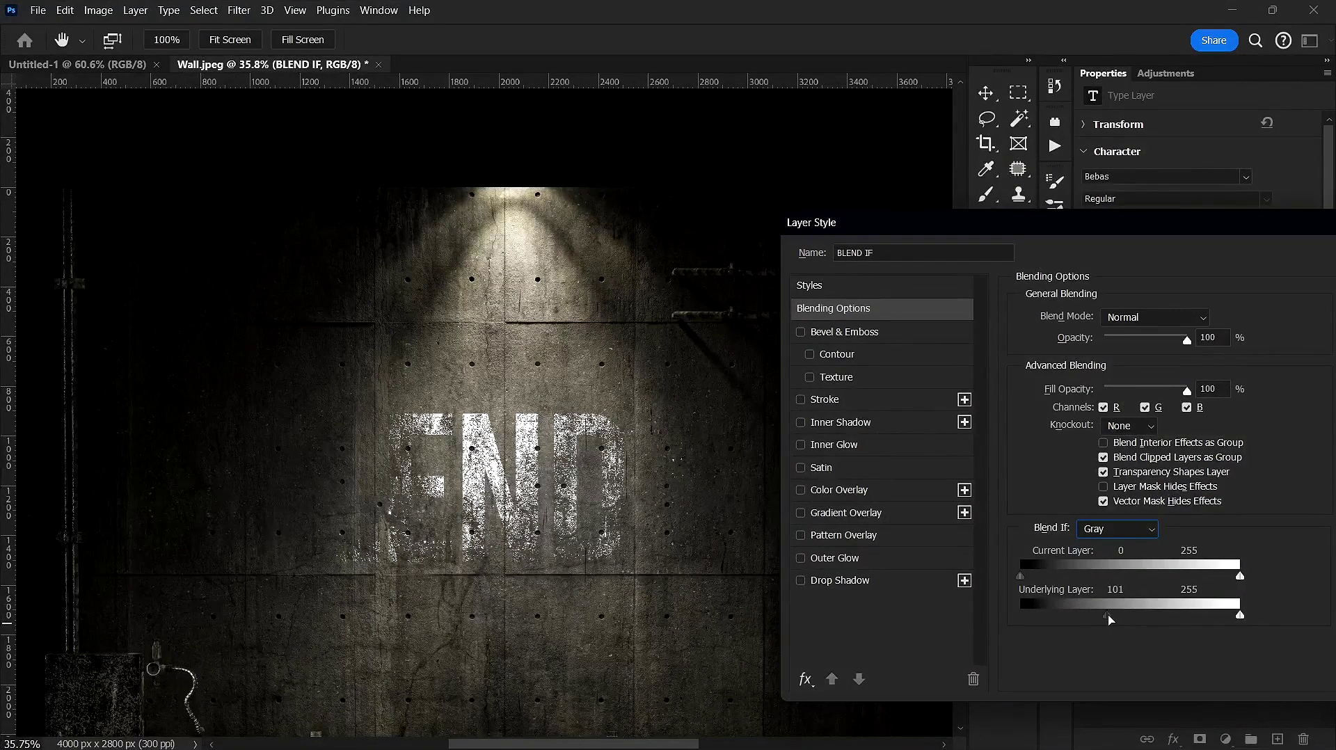
{"action": "left_click_drag", "start_coordinate": [1104, 618], "coordinate": [1018, 616]}
{"action": "left_click_drag", "start_coordinate": [1109, 616], "coordinate": [993, 629]}
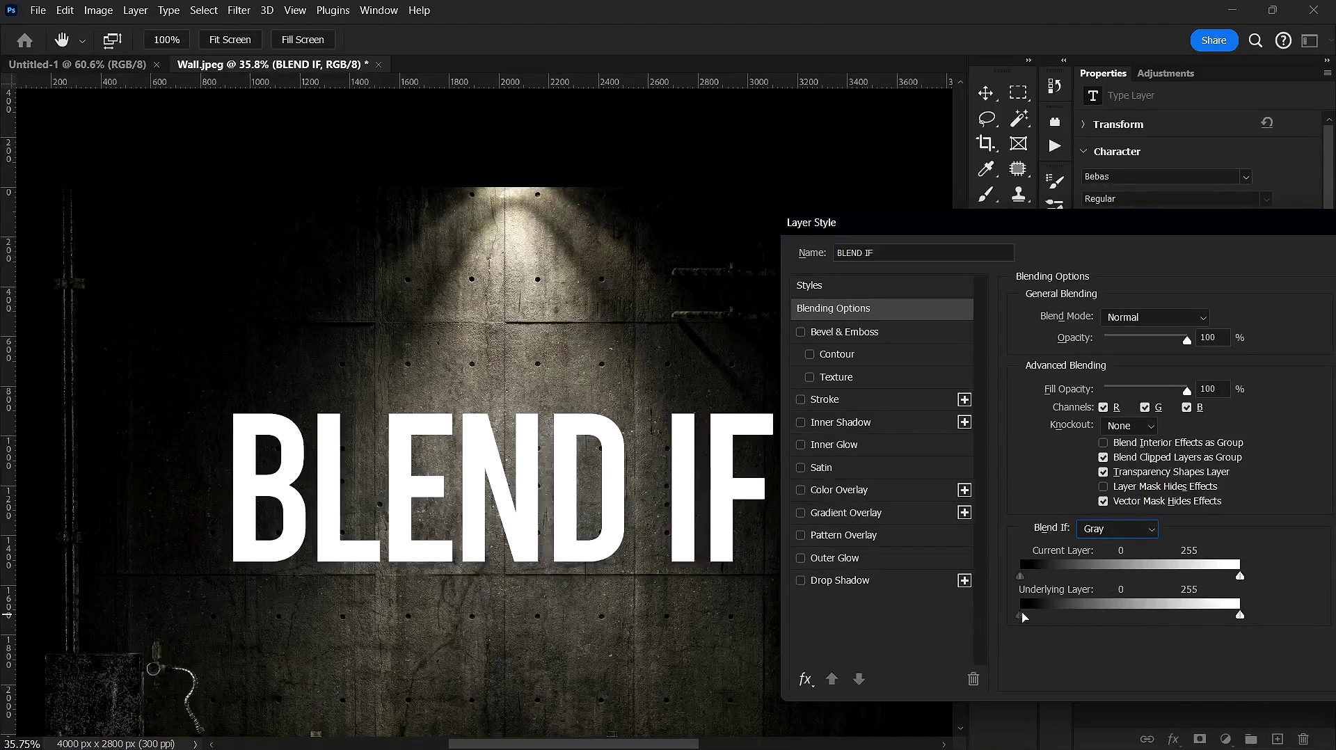
Split the Underlying Layer's black slider and set its upper half to 220, keeping the lower half at 0.
{"action": "left_click_drag", "start_coordinate": [1049, 618], "coordinate": [1150, 605]}
{"action": "left_click_drag", "start_coordinate": [1167, 605], "coordinate": [1203, 610]}
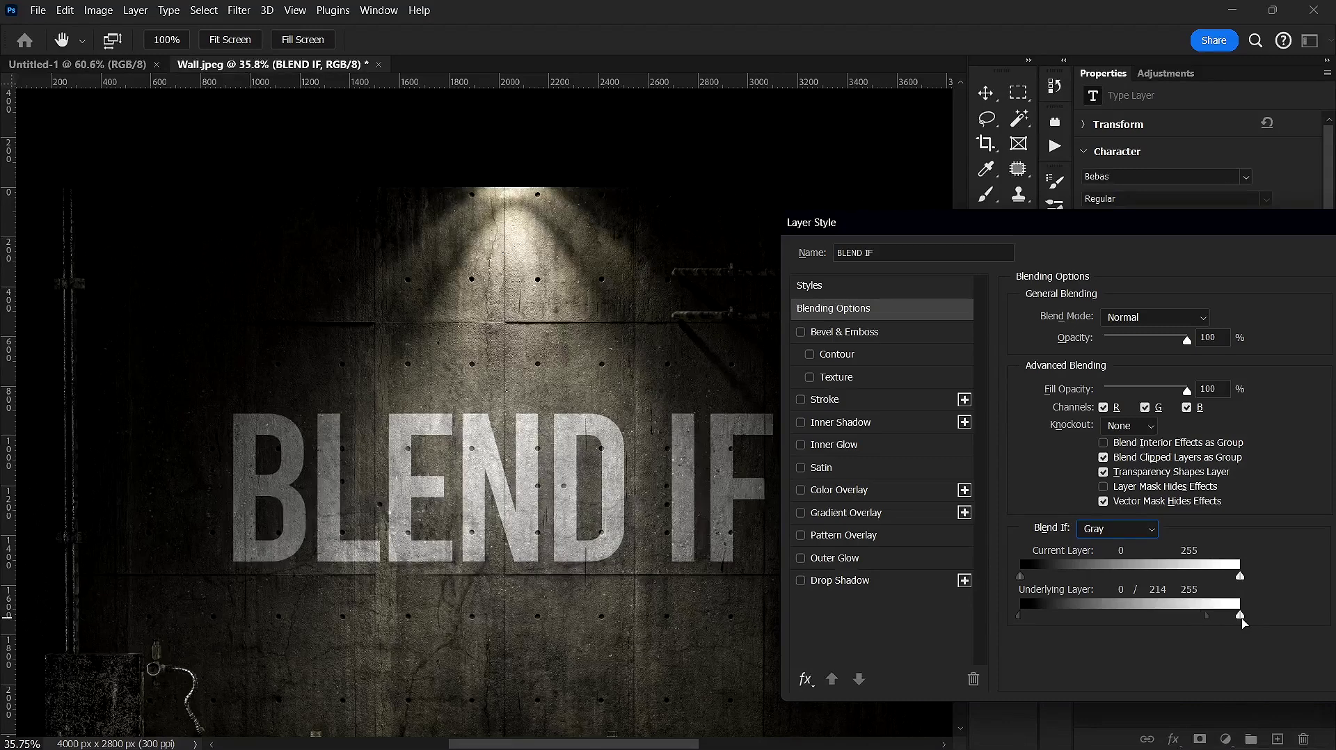
{"action": "left_click_drag", "start_coordinate": [1240, 615], "coordinate": [1149, 629]}
{"action": "left_click_drag", "start_coordinate": [1148, 616], "coordinate": [1325, 654]}
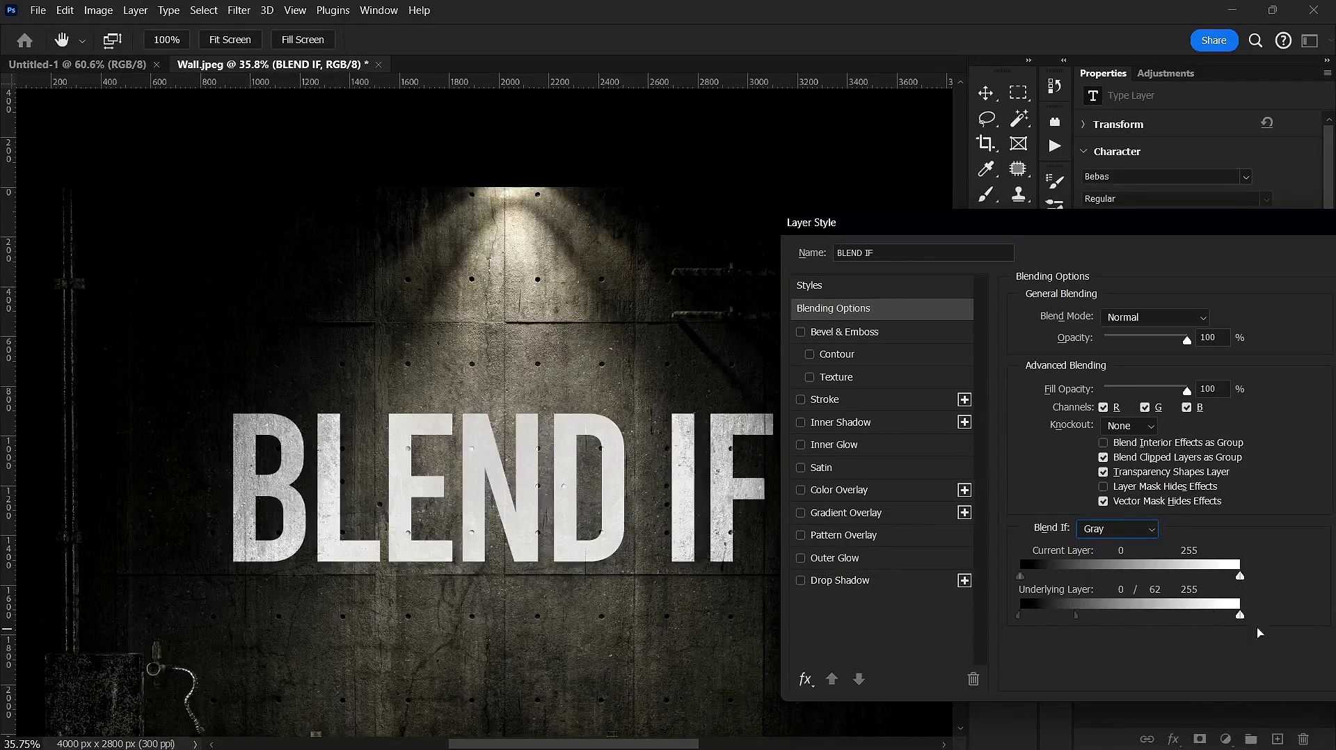
{"action": "left_click_drag", "start_coordinate": [1080, 617], "coordinate": [1212, 630]}
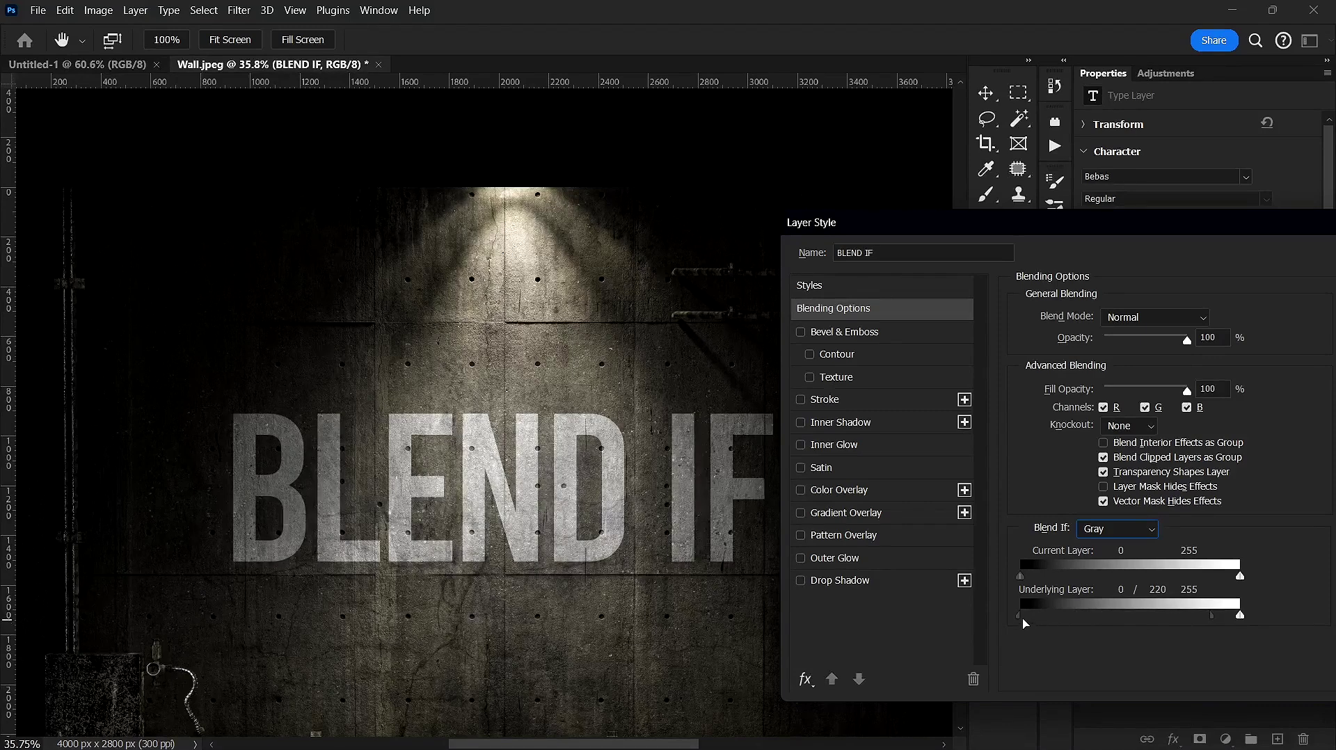
Adjust the two halves of the Underlying Layer's black slider to 29 / 125.
{"action": "left_click_drag", "start_coordinate": [1070, 625], "coordinate": [1081, 625]}
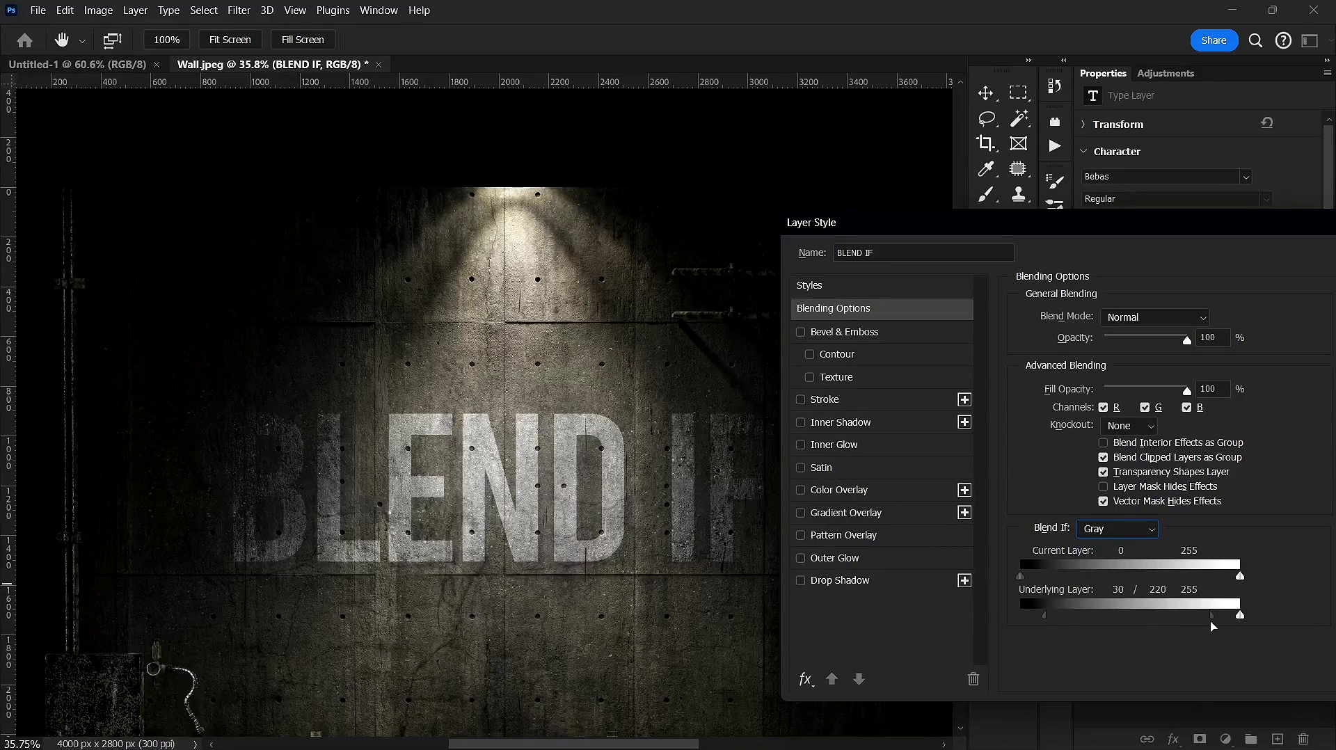
{"action": "left_click_drag", "start_coordinate": [1212, 620], "coordinate": [1116, 615]}
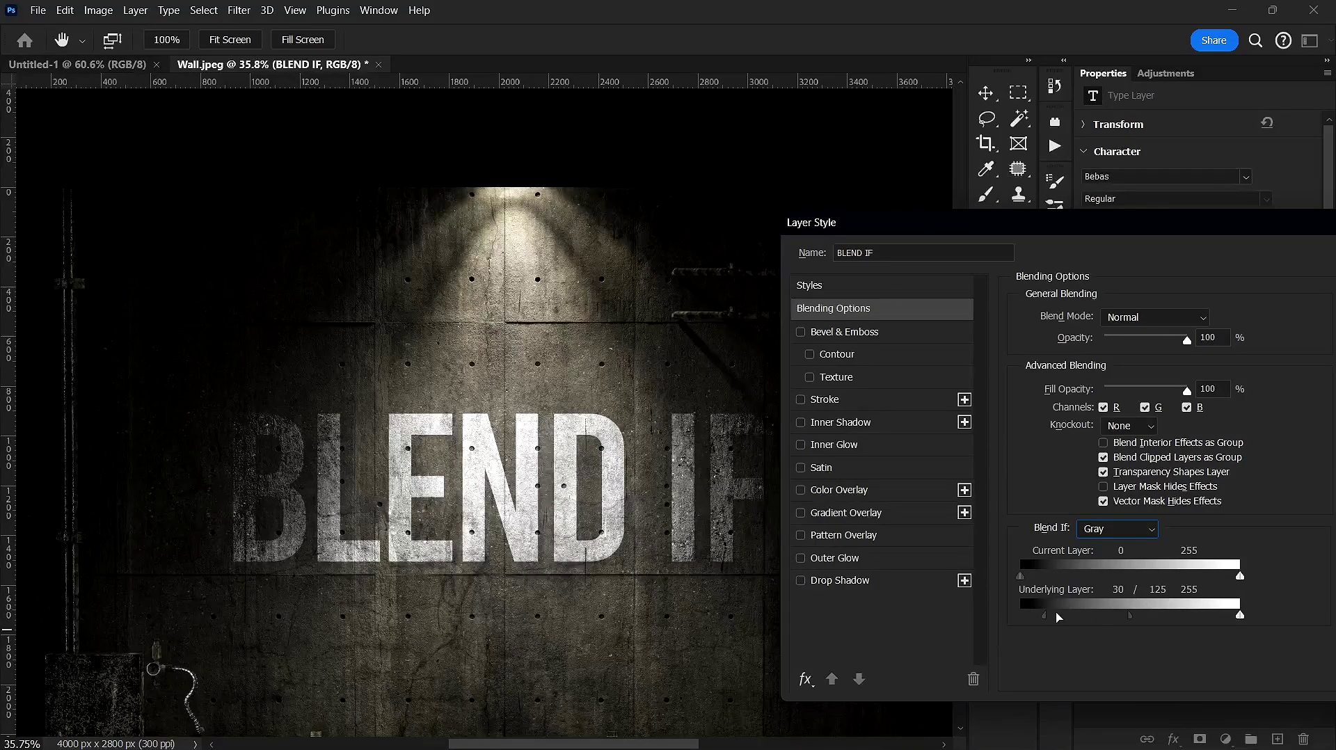
{"action": "left_click_drag", "start_coordinate": [1052, 617], "coordinate": [1045, 618]}
Try the Current Layer's Blend If sliders, splitting the white point to 114 / 255, and return them to 0 and 255.
{"action": "left_click_drag", "start_coordinate": [1042, 583], "coordinate": [1091, 589]}
{"action": "left_click_drag", "start_coordinate": [1240, 583], "coordinate": [1311, 581]}
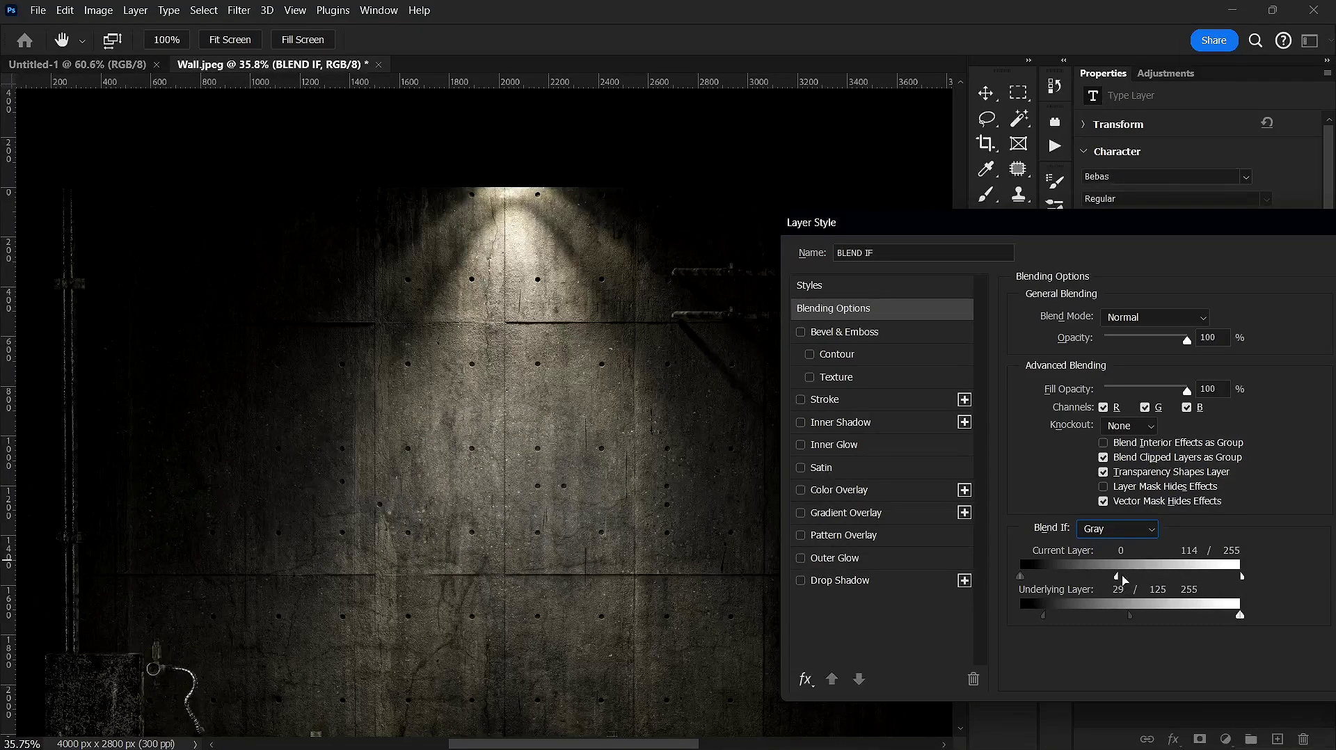
{"action": "left_click_drag", "start_coordinate": [1119, 580], "coordinate": [1239, 576]}
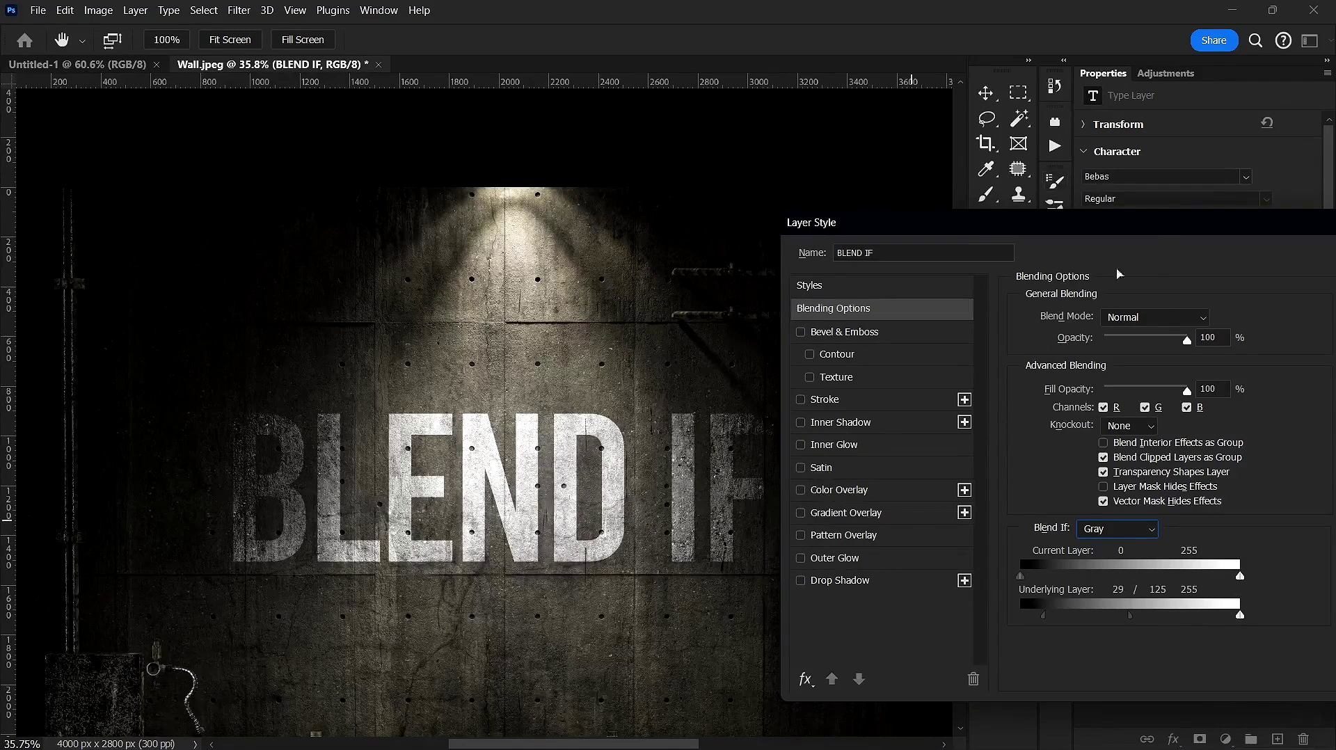
Set the "BLEND IF" layer's blend mode to Hard Light and apply the layer style settings.
{"action": "left_click", "coordinate": [1160, 318]}
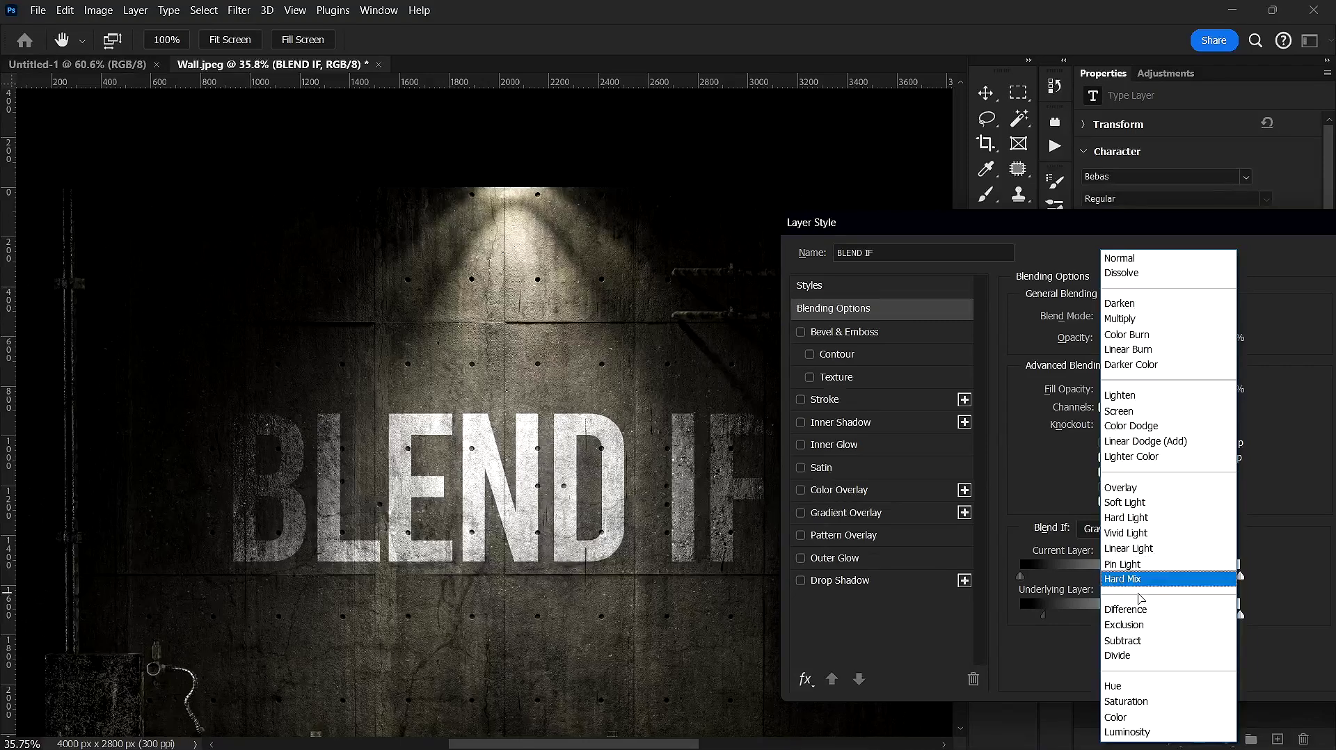
{"action": "left_click", "coordinate": [1145, 527]}
{"action": "left_click_drag", "start_coordinate": [1160, 233], "coordinate": [593, 255]}
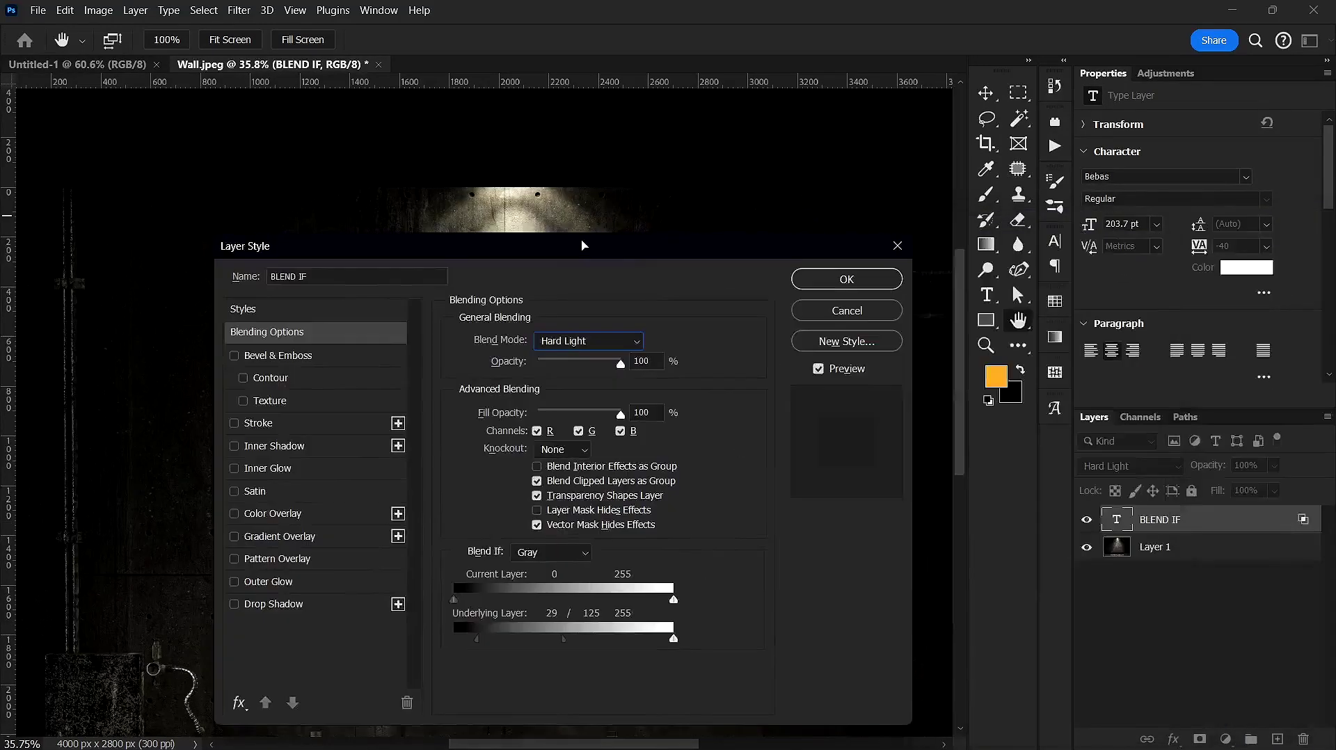
{"action": "left_click", "coordinate": [893, 283]}
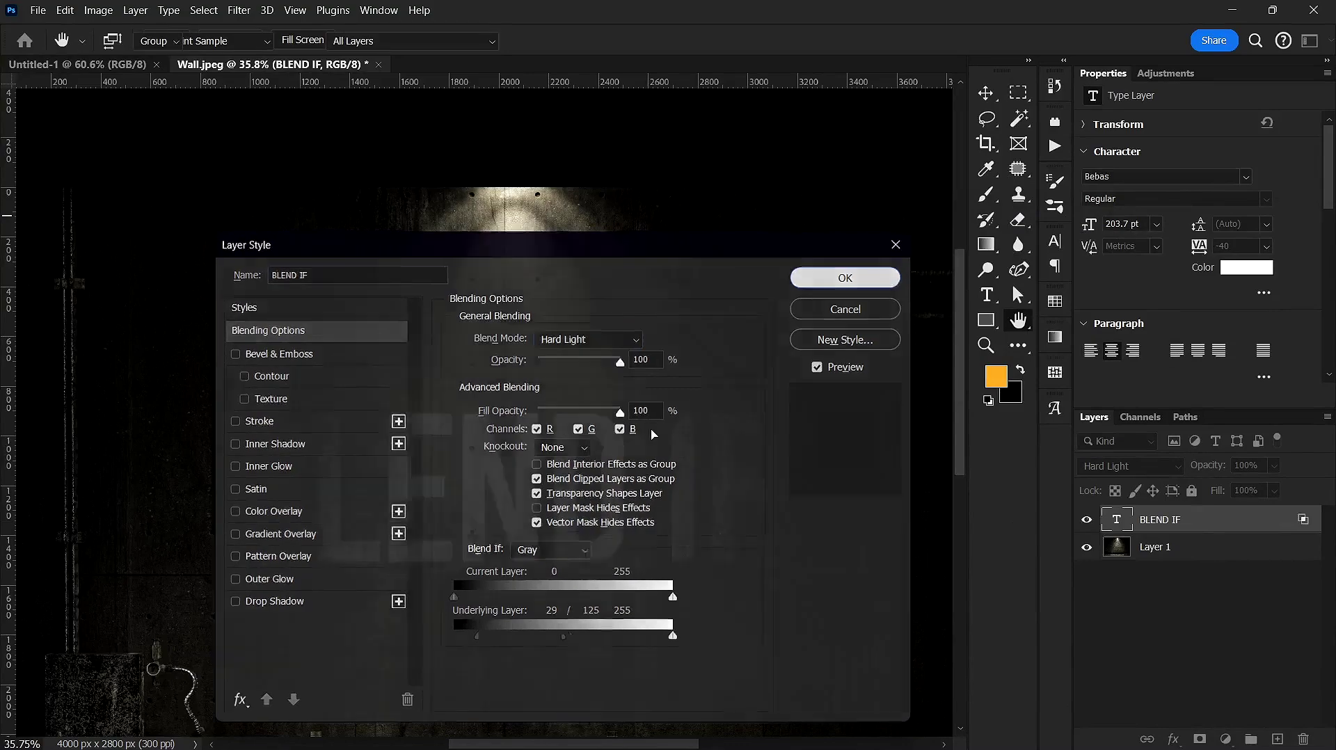
Replace the "BLEND IF" text on the wall with "HAPPY BIRTHDAY" on two lines.
{"action": "scroll", "coordinate": [647, 378], "scroll_direction": "down", "scroll_amount": 1}
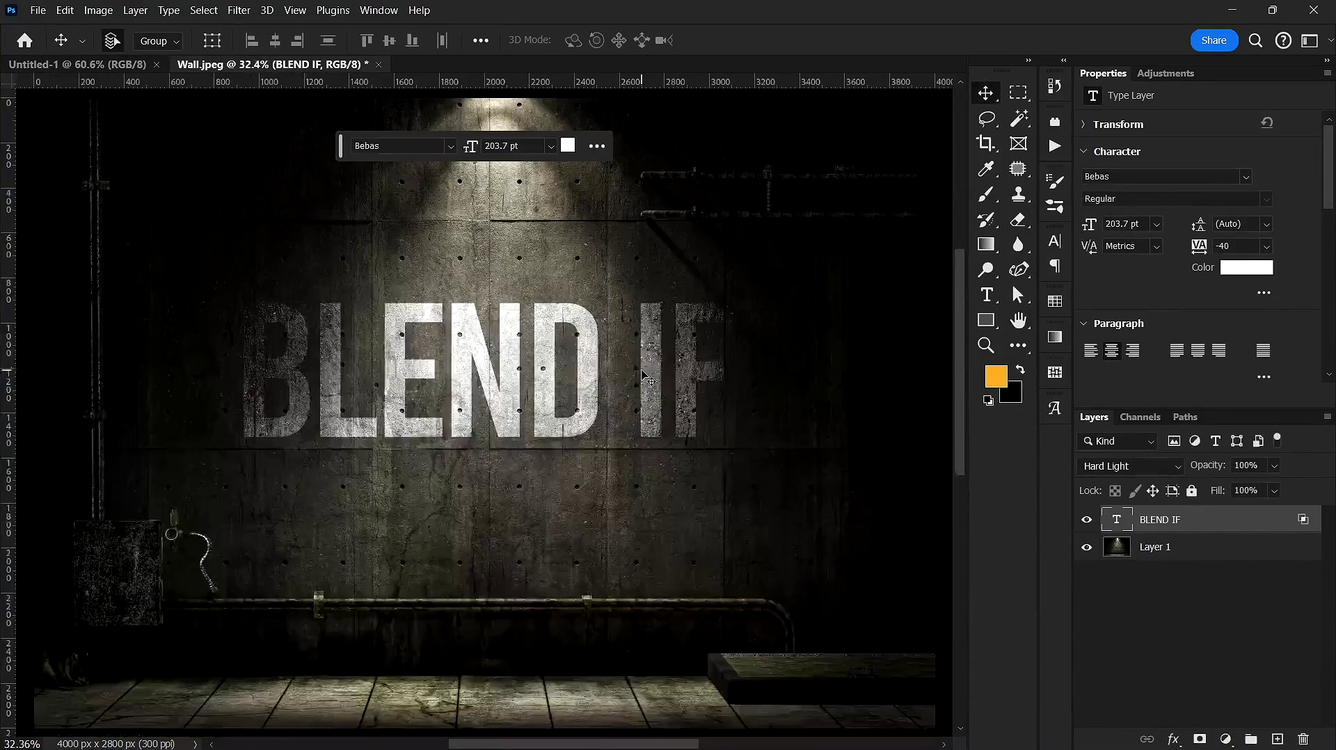
{"action": "scroll", "coordinate": [691, 525], "scroll_direction": "down", "scroll_amount": 2}
{"action": "left_click_drag", "start_coordinate": [692, 526], "coordinate": [747, 531]}
{"action": "scroll", "coordinate": [666, 442], "scroll_direction": "up", "scroll_amount": 2}
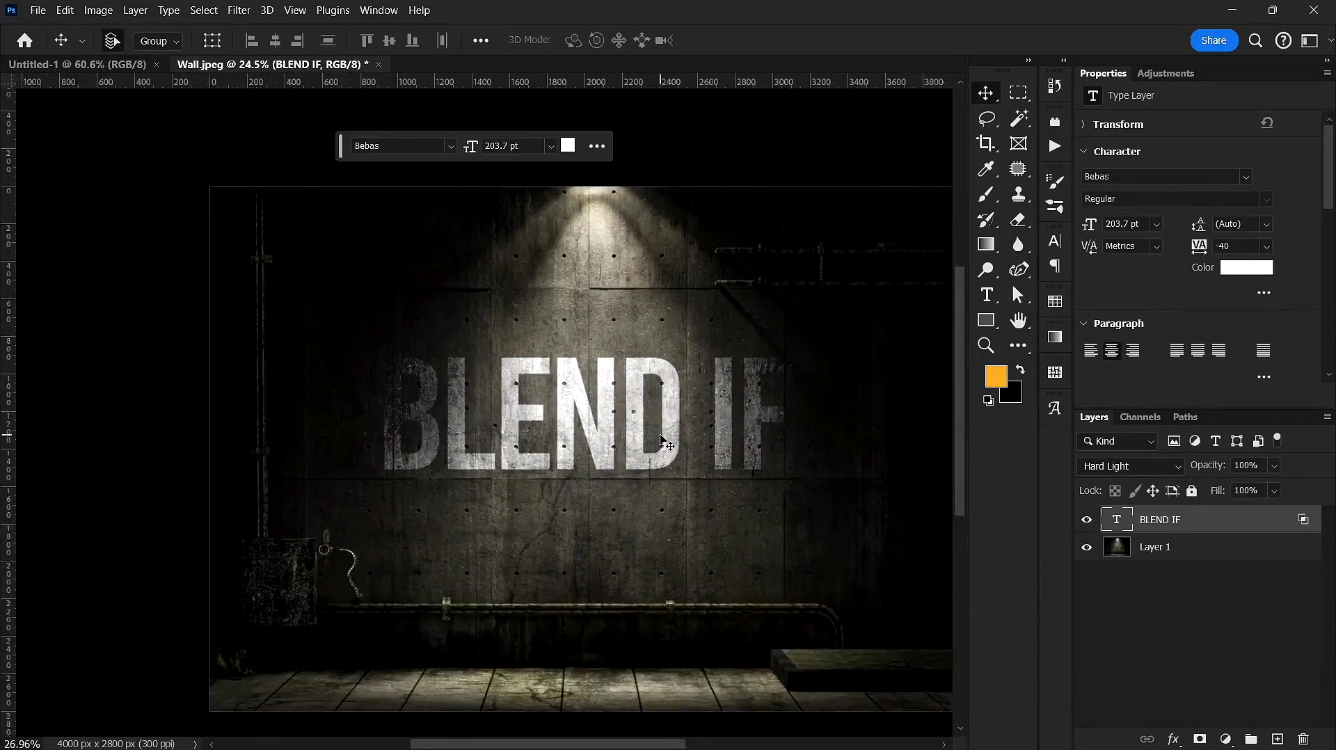
{"action": "left_click_drag", "start_coordinate": [673, 445], "coordinate": [707, 417]}
{"action": "double_click", "coordinate": [740, 421]}
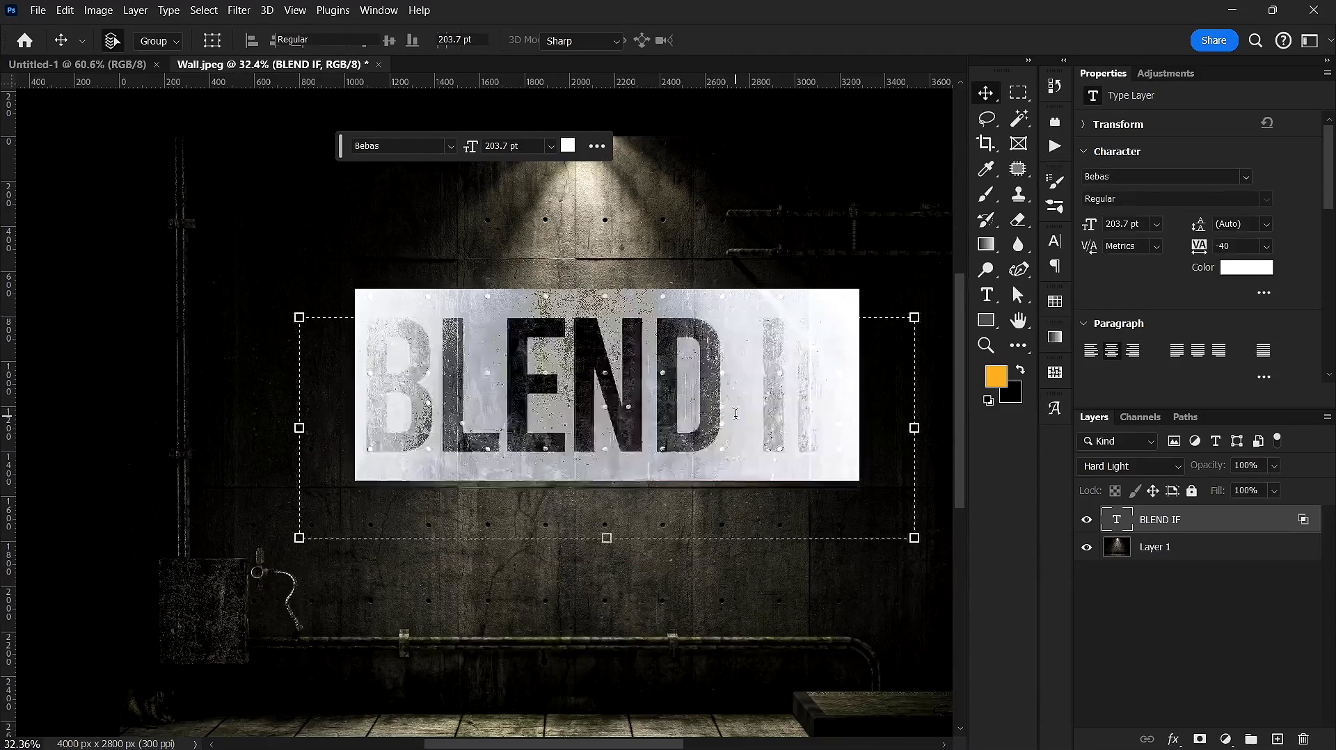
{"action": "left_click", "coordinate": [735, 413]}
{"action": "key", "text": "Caps_Lock"}
{"action": "key", "text": "ctrl+a"}
{"action": "type", "text": "HAPPY"}
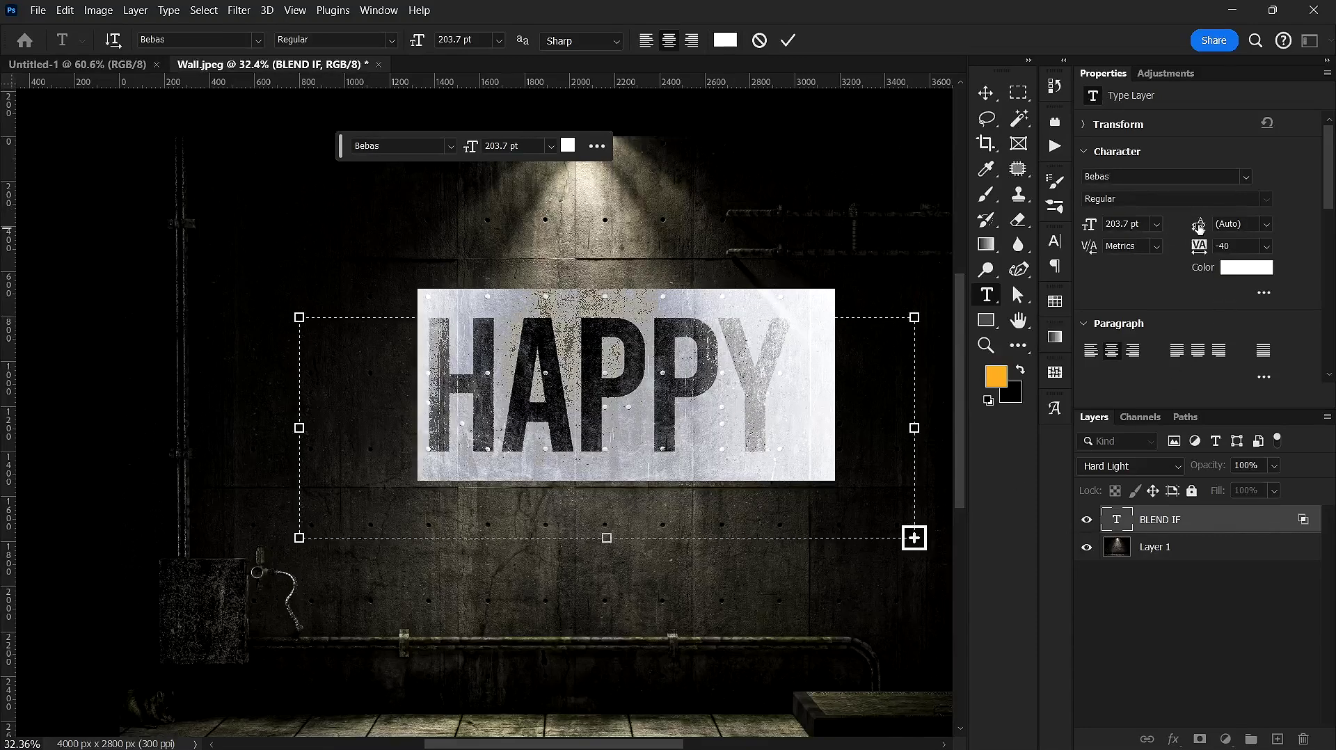
Enlarge the text box to about 2733 × 1584 px and set the leading to 155 pt, committing the text edit.
{"action": "left_click_drag", "start_coordinate": [1198, 225], "coordinate": [1045, 279]}
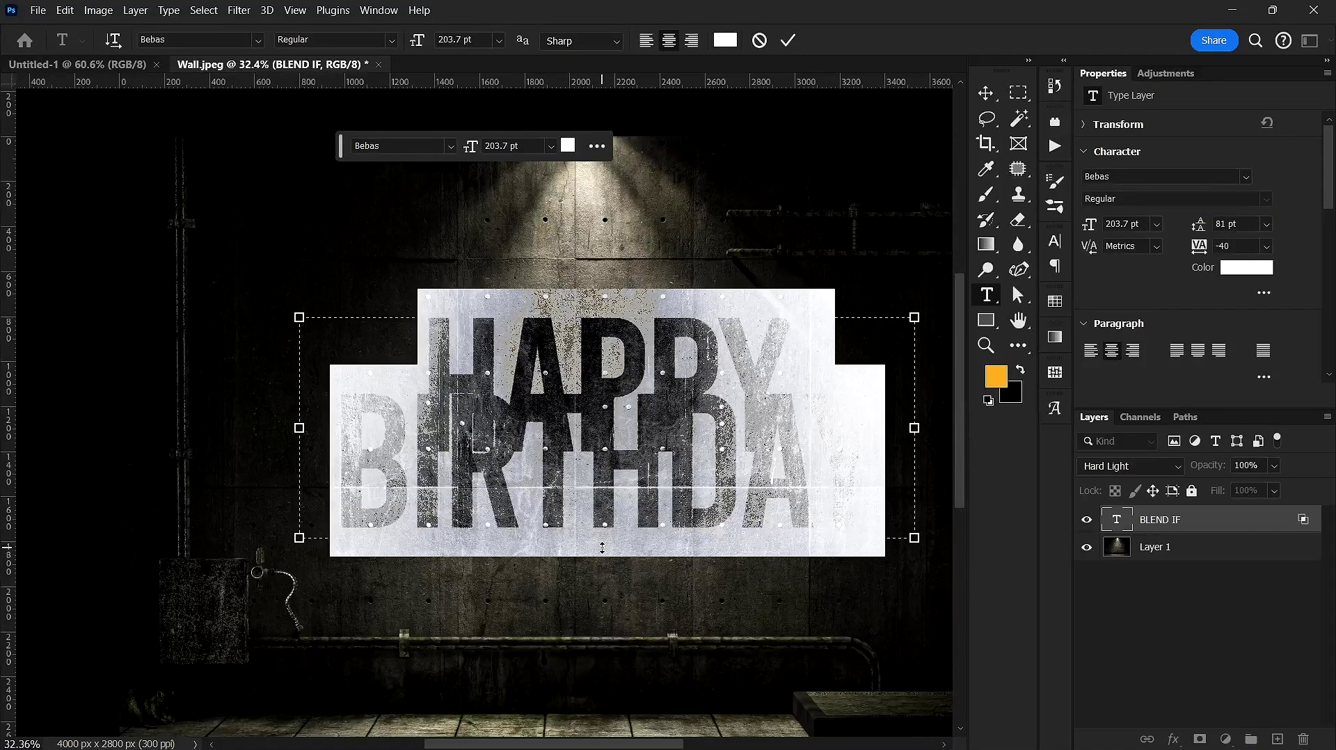
{"action": "left_click_drag", "start_coordinate": [607, 623], "coordinate": [606, 674]}
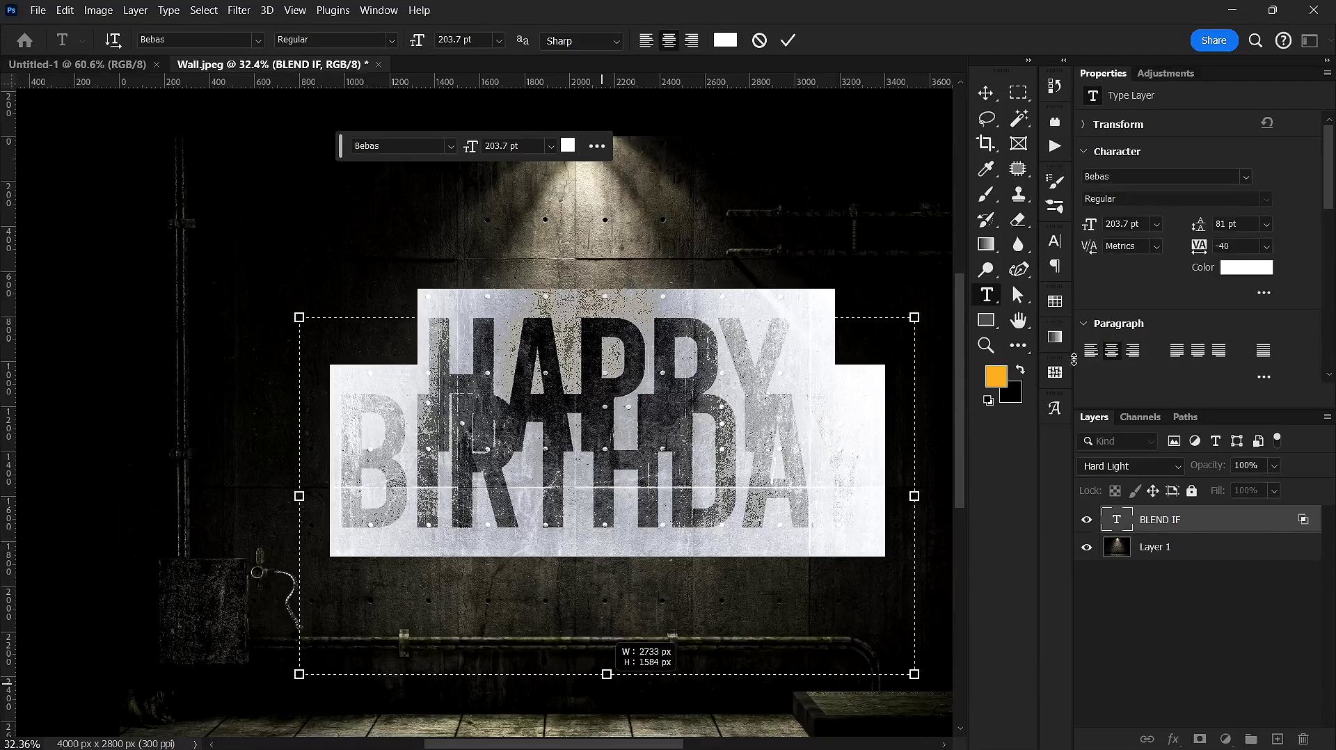
{"action": "left_click_drag", "start_coordinate": [1198, 225], "coordinate": [1262, 244]}
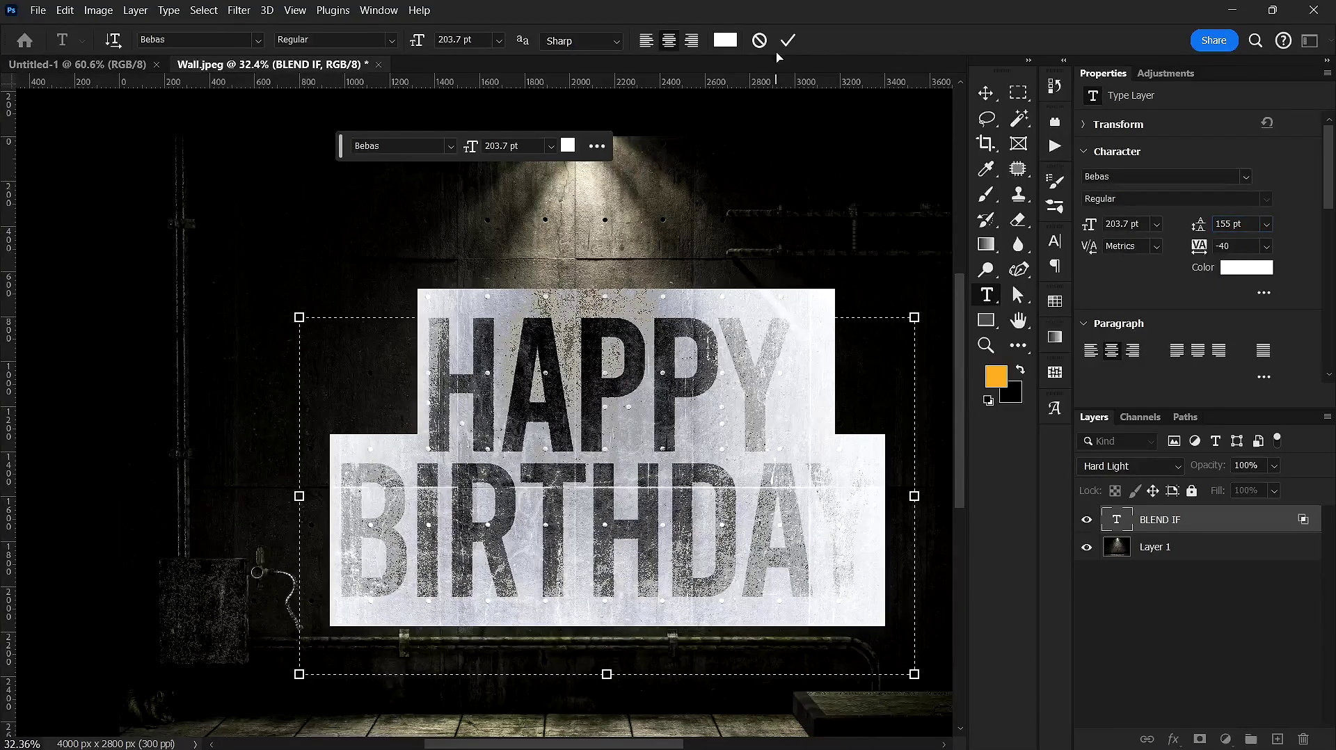
{"action": "left_click", "coordinate": [787, 40]}
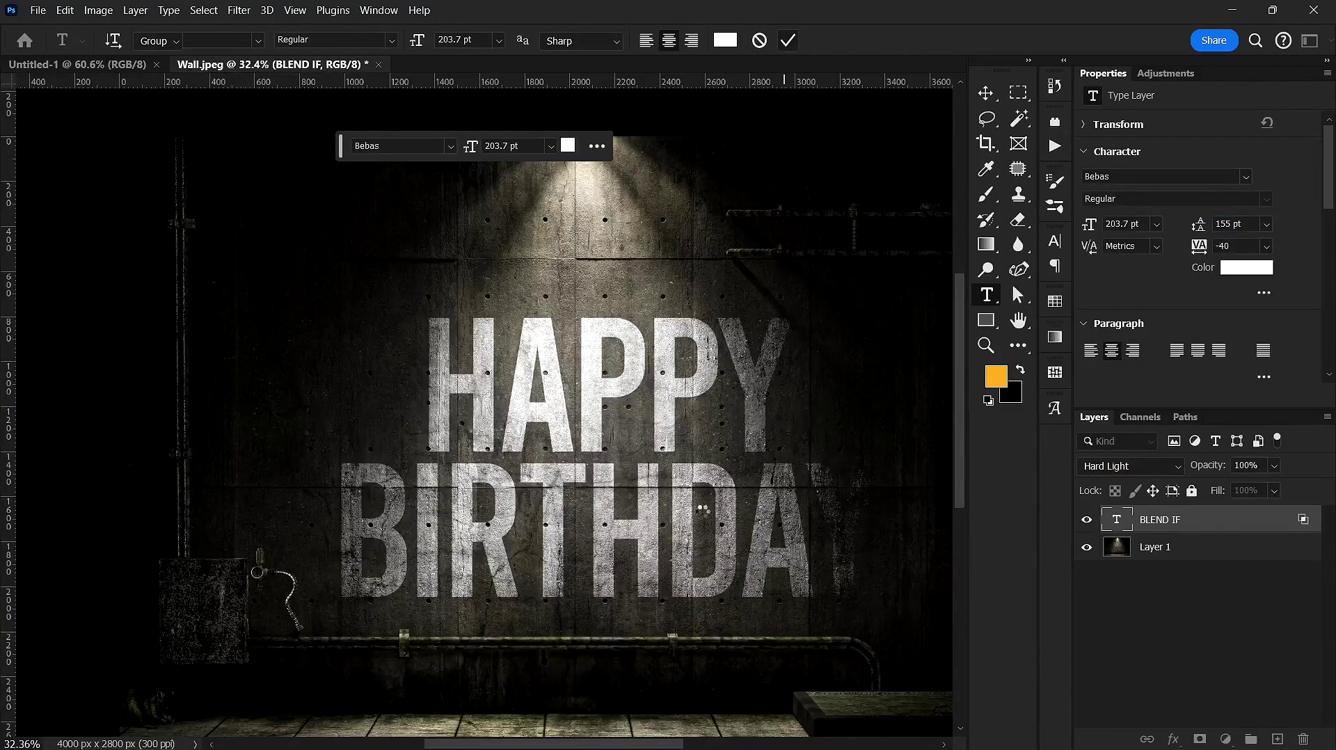
Move the "HAPPY BIRTHDAY" text slightly to the left on the wall.
{"action": "key", "text": "v"}
{"action": "scroll", "coordinate": [602, 520], "scroll_direction": "down", "scroll_amount": 2}
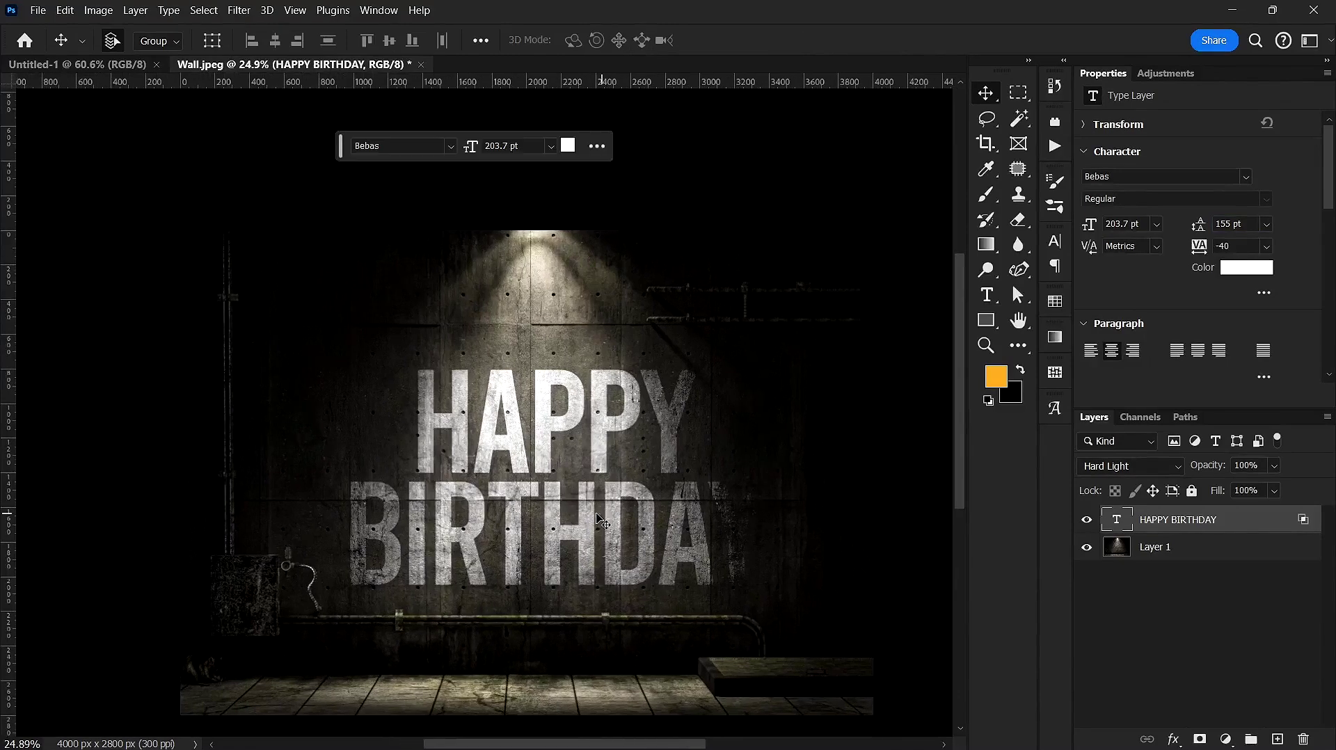
{"action": "left_click_drag", "start_coordinate": [602, 520], "coordinate": [587, 511]}
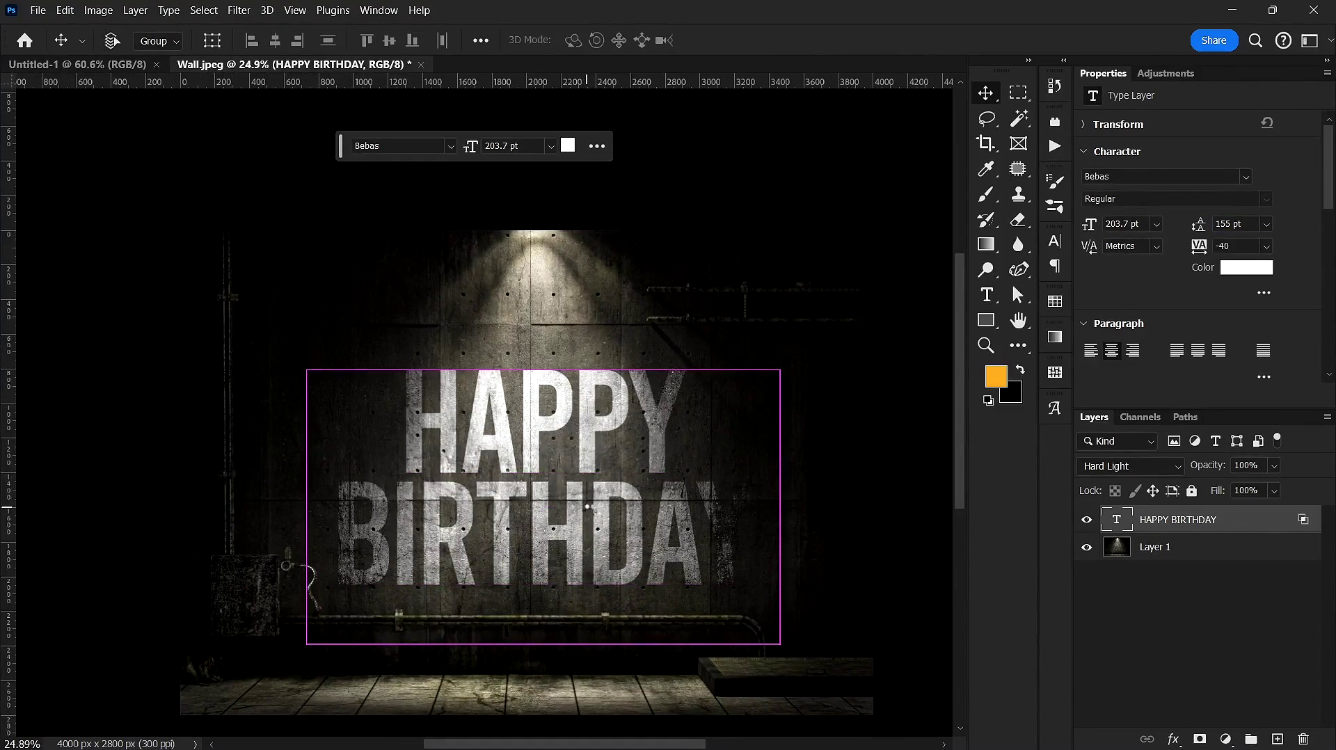
Try converting the "HAPPY BIRTHDAY" text layer to a Smart Object for transforming, and undo the conversion.
{"action": "key", "text": "ctrl+alt+s"}
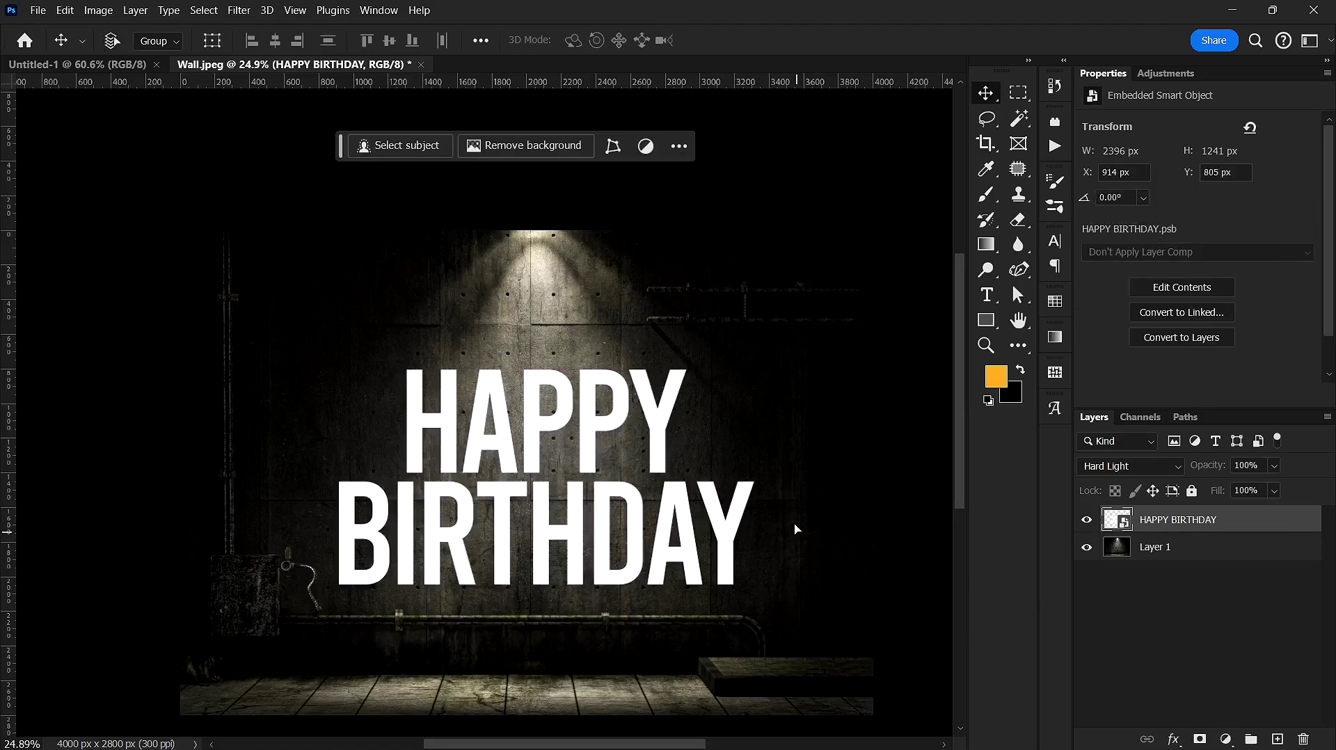
{"action": "key", "text": "ctrl+t"}
{"action": "left_click", "coordinate": [884, 40]}
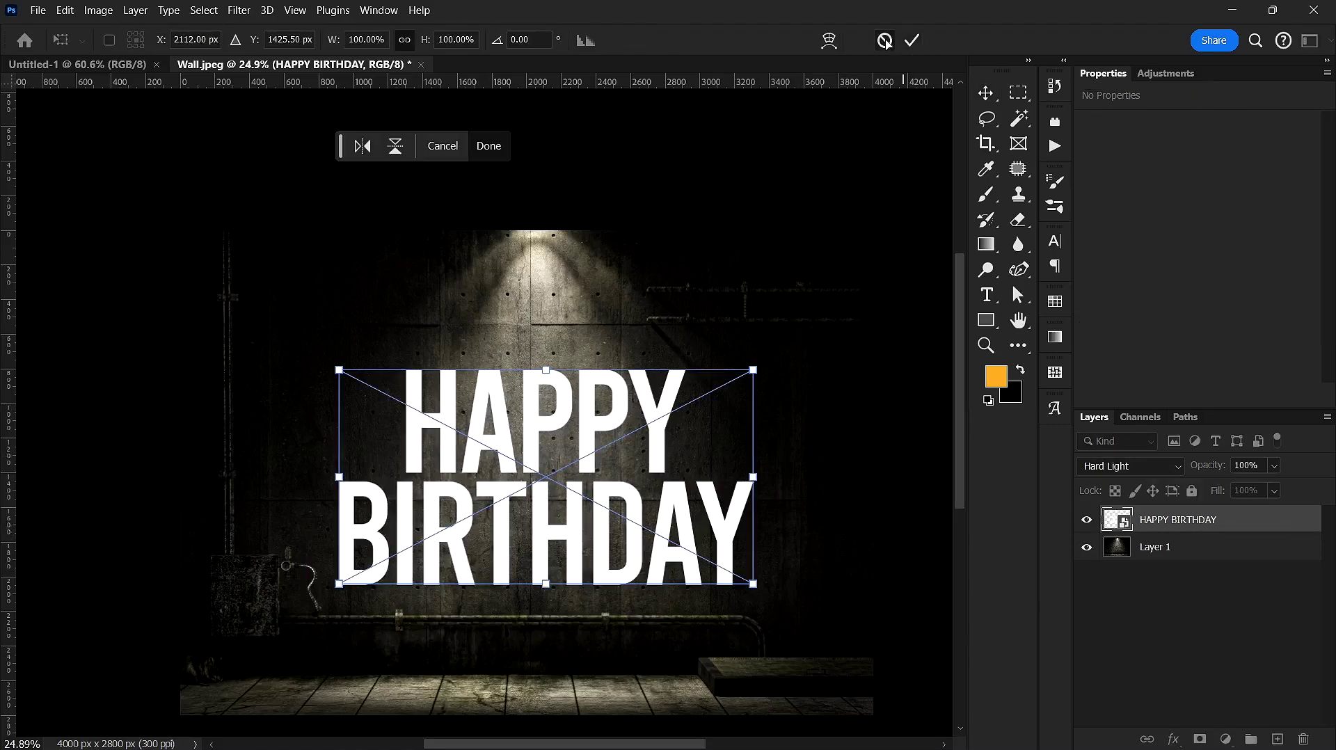
{"action": "key", "text": "ctrl+z"}
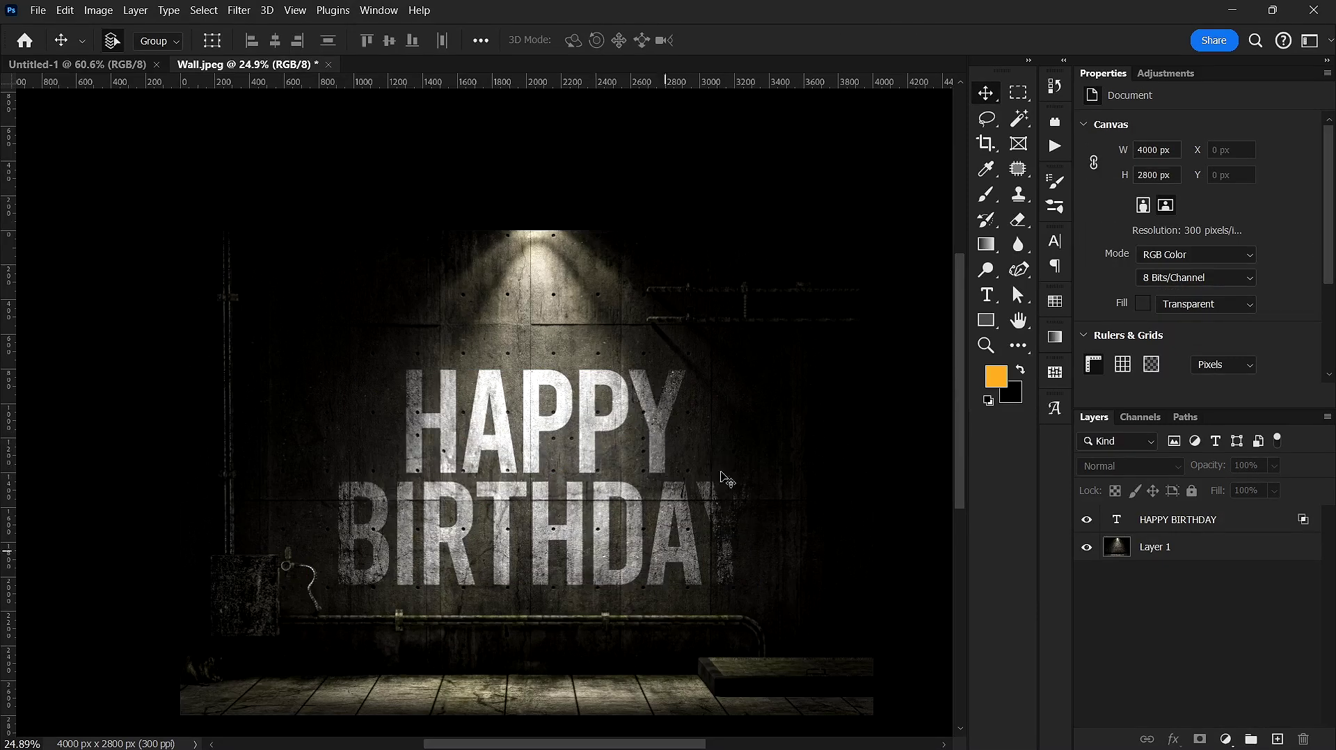
Select the "HAPPY BIRTHDAY" text layer.
{"action": "scroll", "coordinate": [686, 447], "scroll_direction": "up", "scroll_amount": 1}
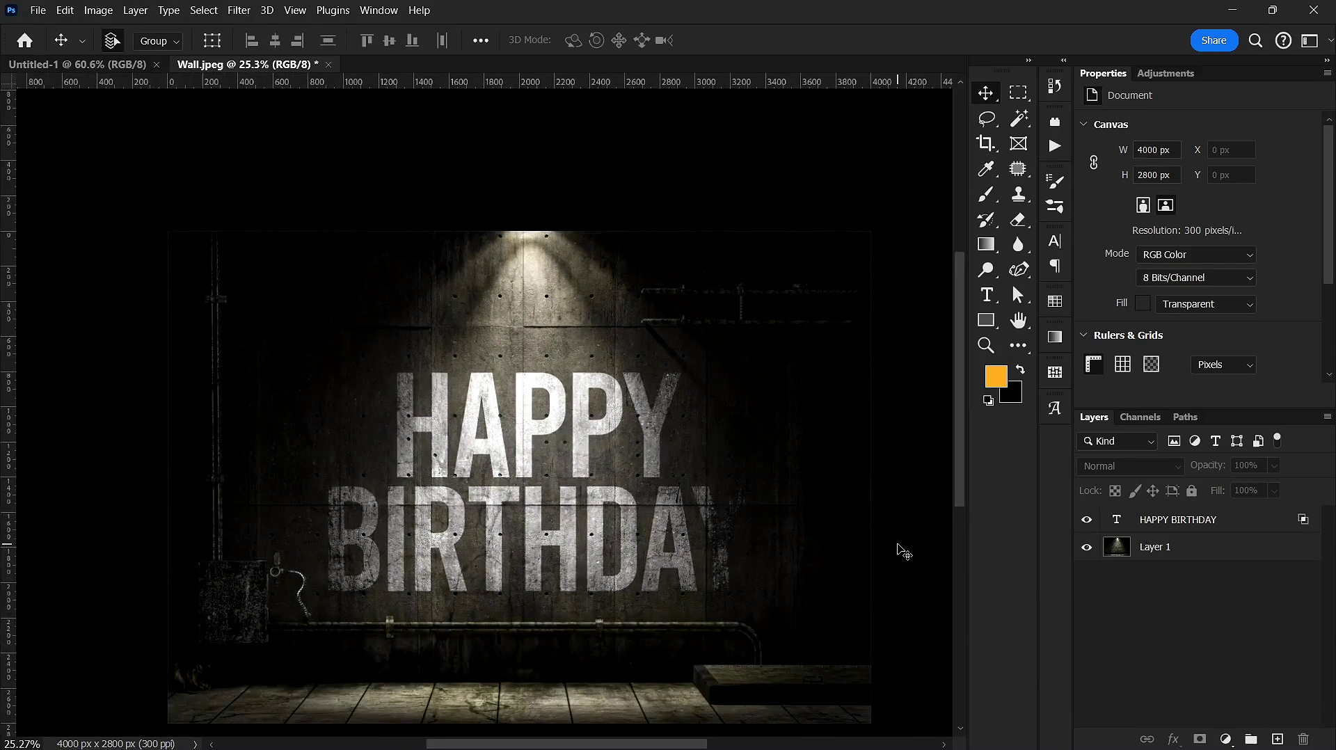
{"action": "left_click", "coordinate": [1254, 528]}
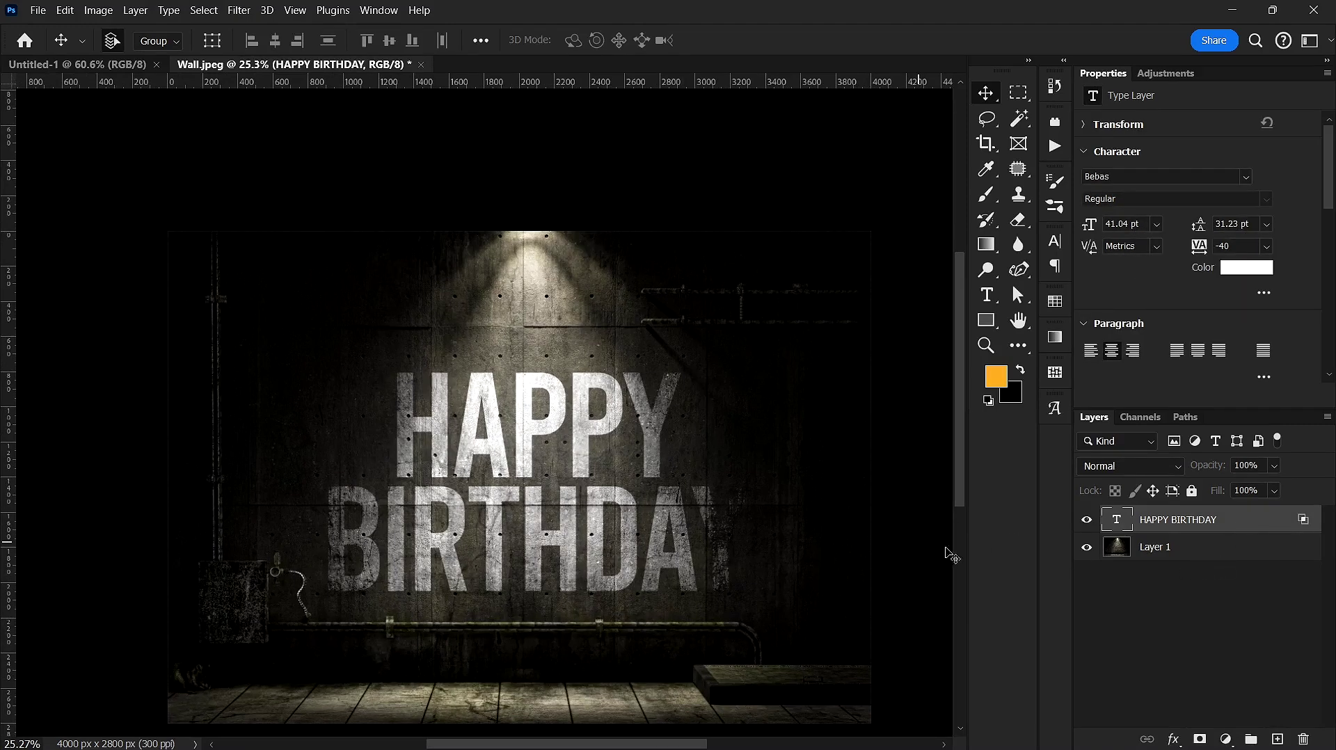
Skew the "HAPPY BIRTHDAY" text layer vertically by about -4.72° so its lines rise toward the right side, and commit the transform.
{"action": "left_click", "coordinate": [1150, 531], "text": "ctrl"}
{"action": "left_click", "coordinate": [1226, 519]}
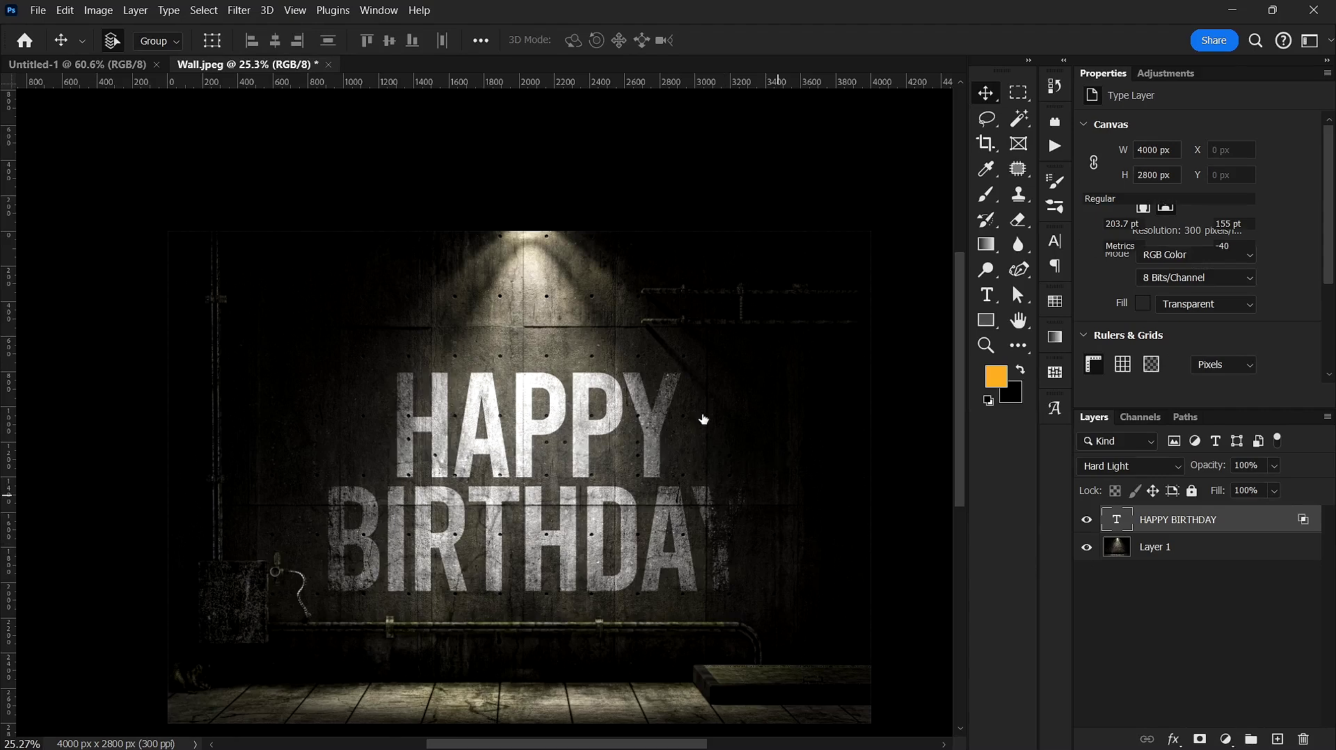
{"action": "key", "text": "ctrl+t"}
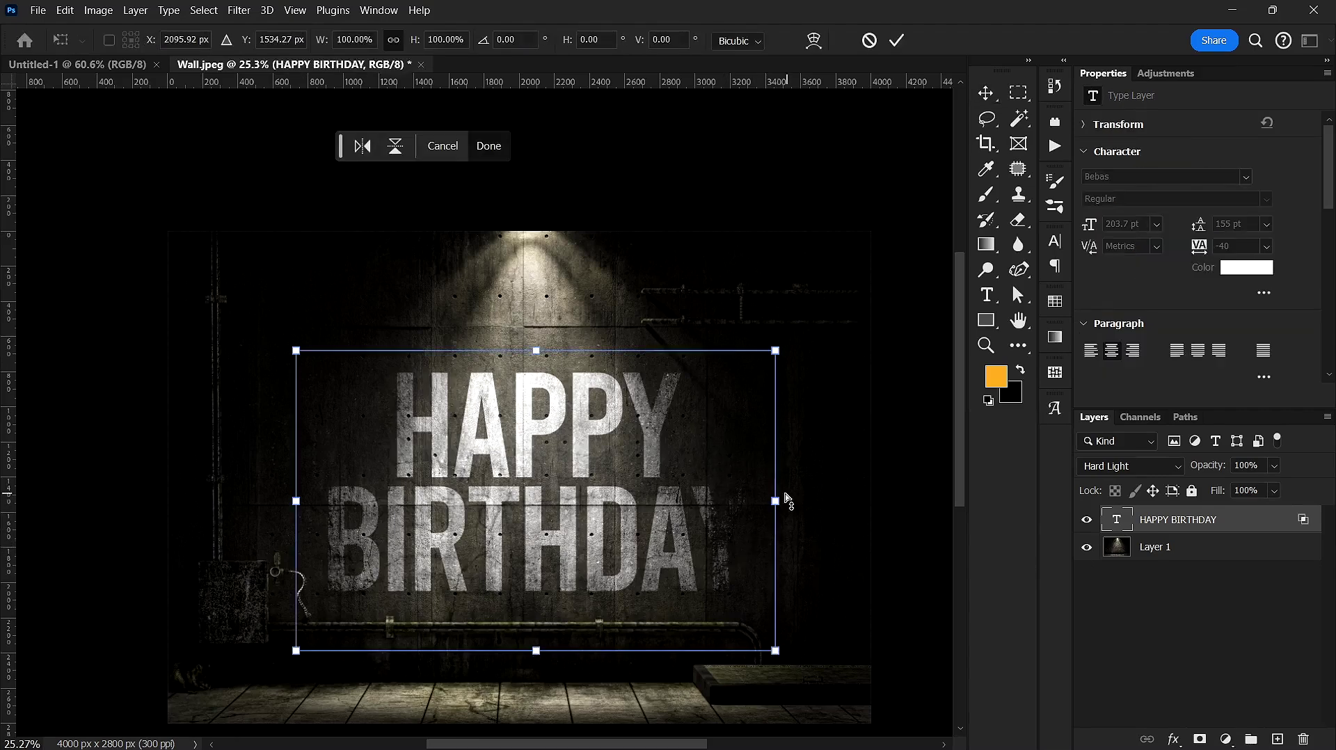
{"action": "left_click_drag", "start_coordinate": [782, 507], "coordinate": [775, 462]}
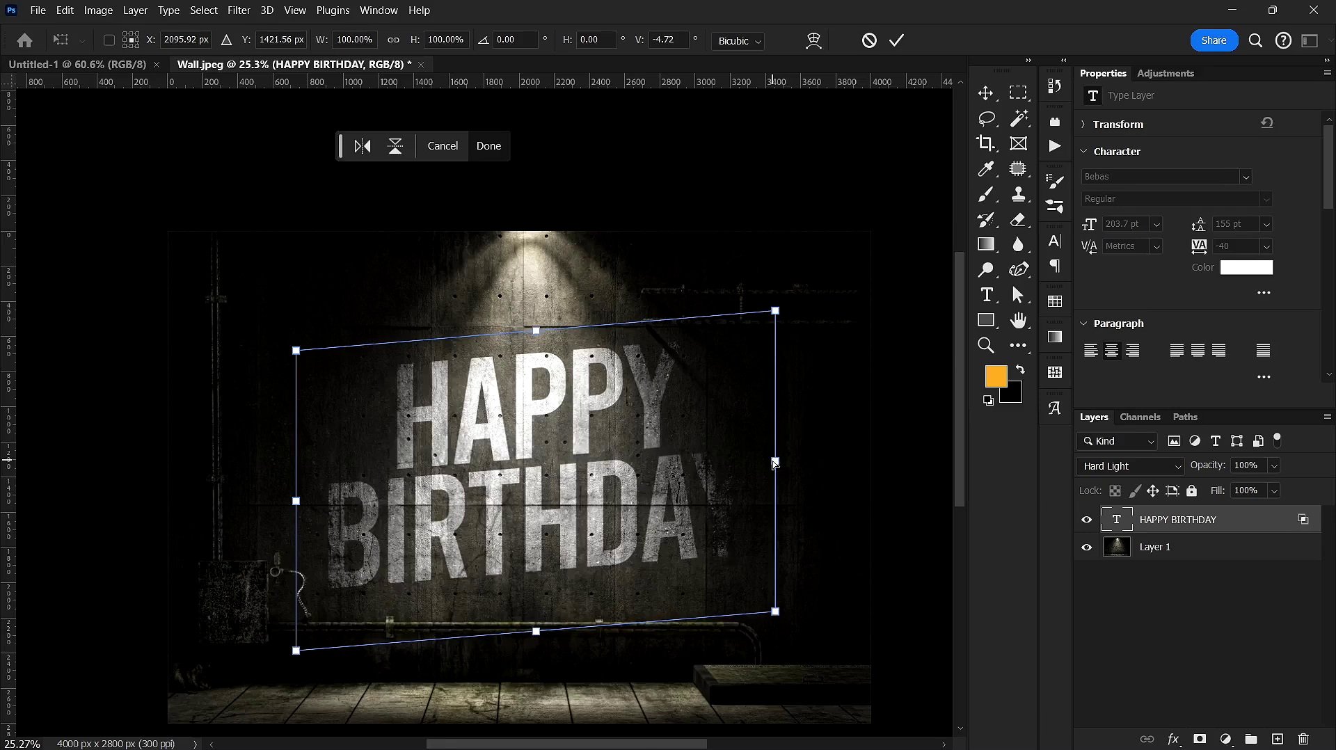
{"action": "key", "text": "Return"}
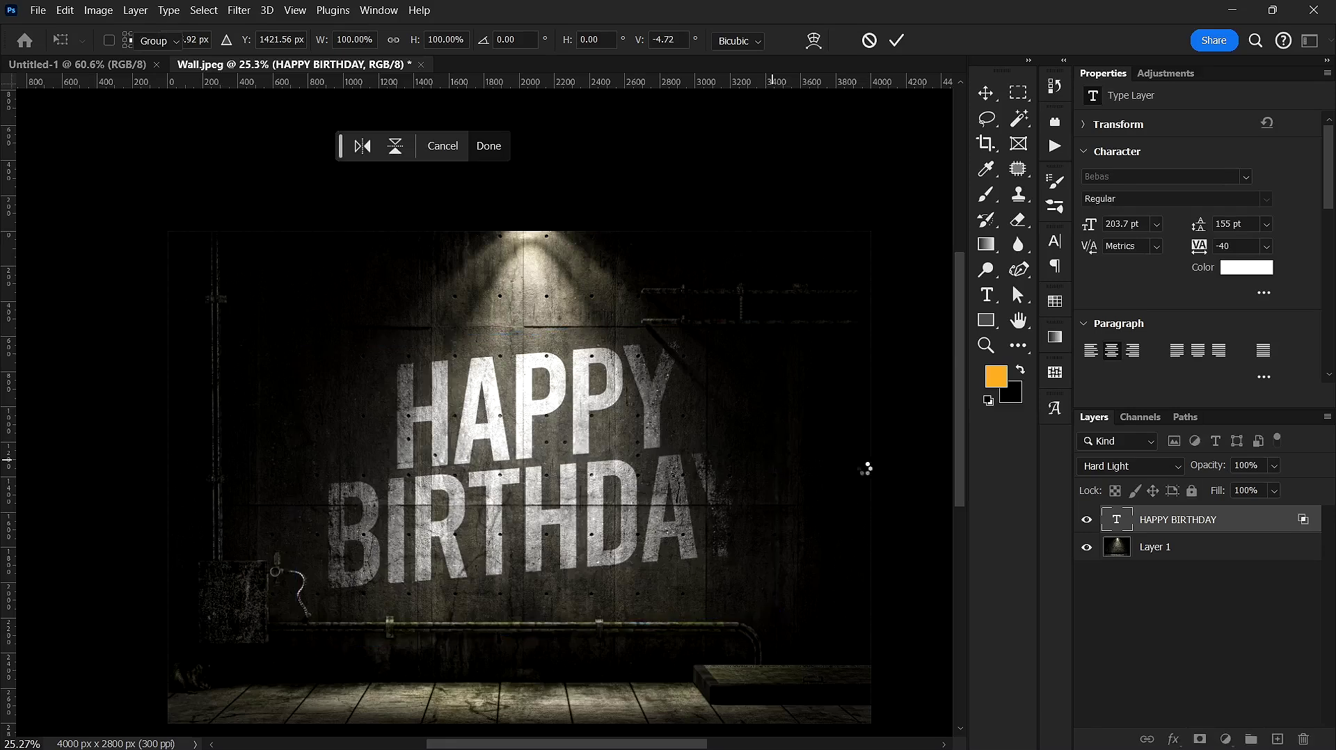
{"action": "key", "text": "ctrl+0"}
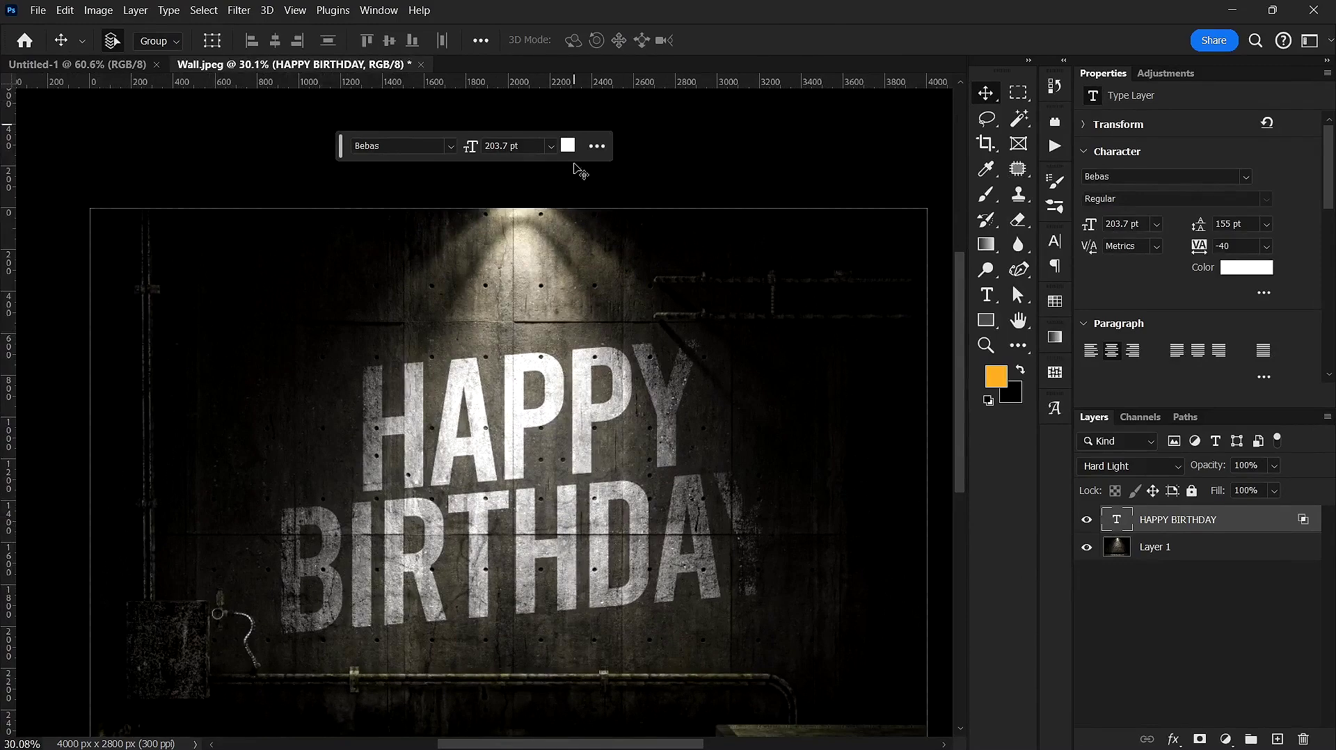
Try orange, red and orange-red (#ff5a00) as the color of the "HAPPY BIRTHDAY" text.
{"action": "left_click", "coordinate": [571, 148]}
{"action": "left_click", "coordinate": [1246, 268]}
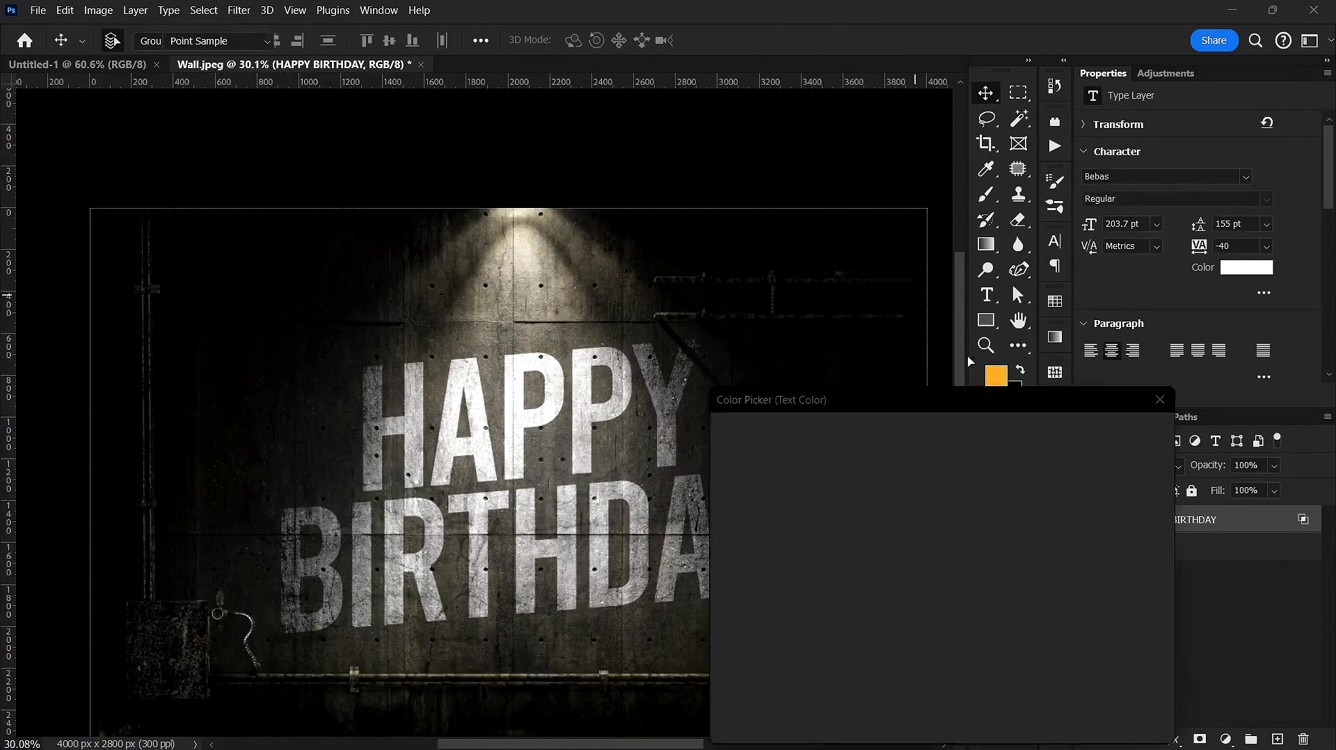
{"action": "left_click", "coordinate": [996, 373]}
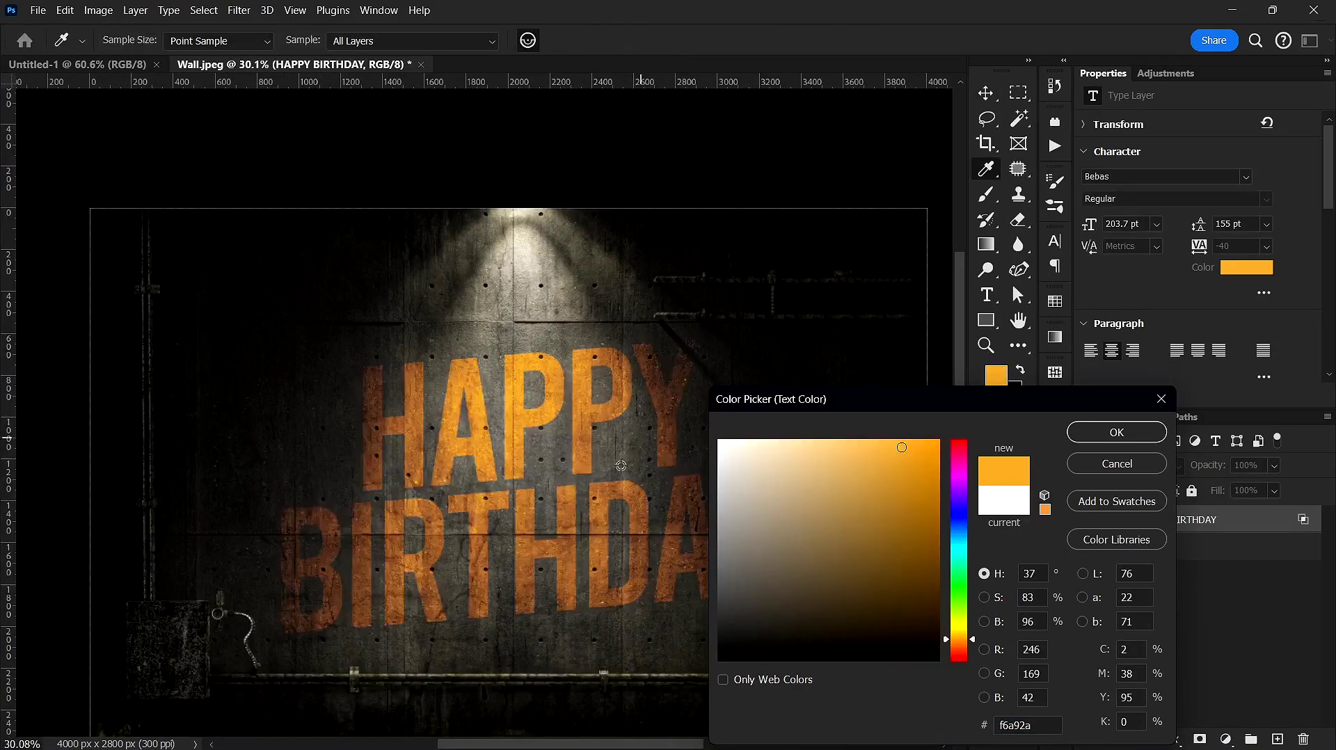
{"action": "mouse_move", "coordinate": [825, 508]}
{"action": "left_mouse_down"}
{"action": "mouse_move", "coordinate": [759, 446]}
{"action": "mouse_move", "coordinate": [868, 438]}
{"action": "mouse_move", "coordinate": [845, 440]}
{"action": "mouse_move", "coordinate": [956, 398]}
{"action": "left_mouse_up"}
{"action": "left_click_drag", "start_coordinate": [957, 545], "coordinate": [960, 447]}
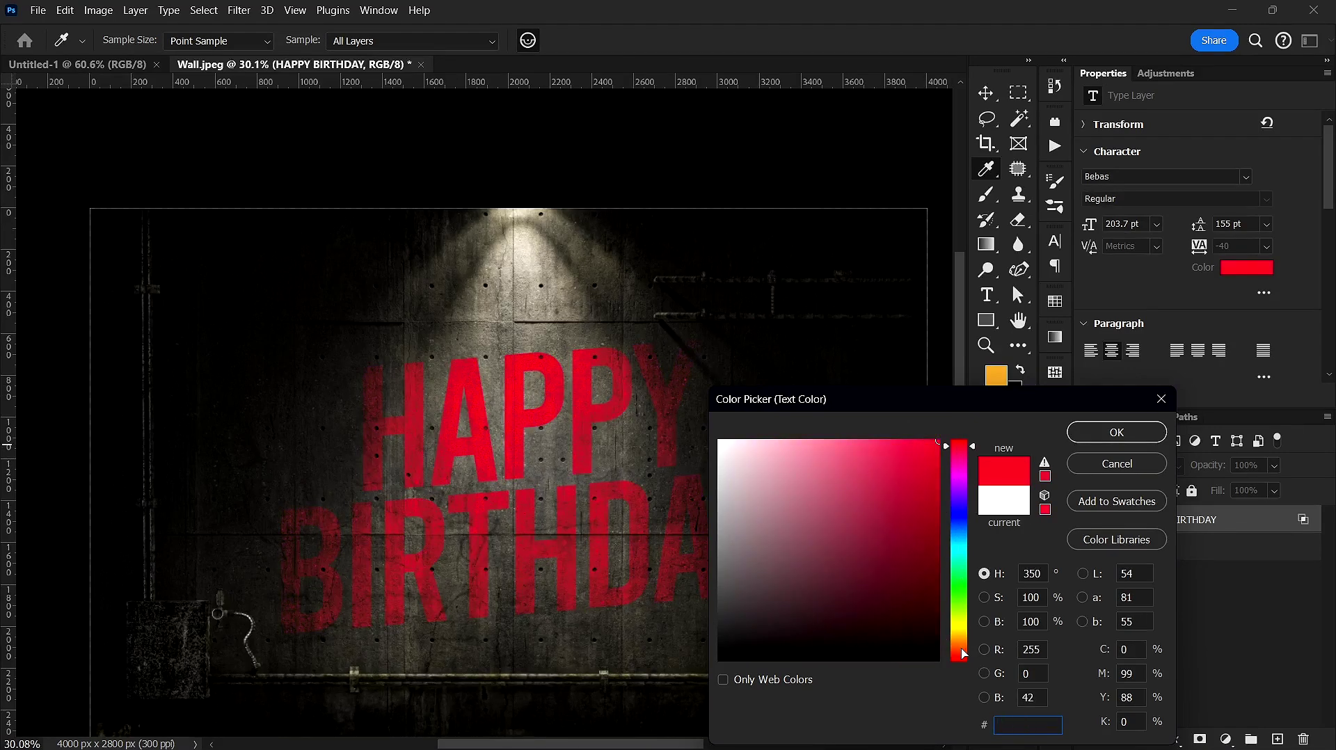
{"action": "left_click", "coordinate": [963, 648]}
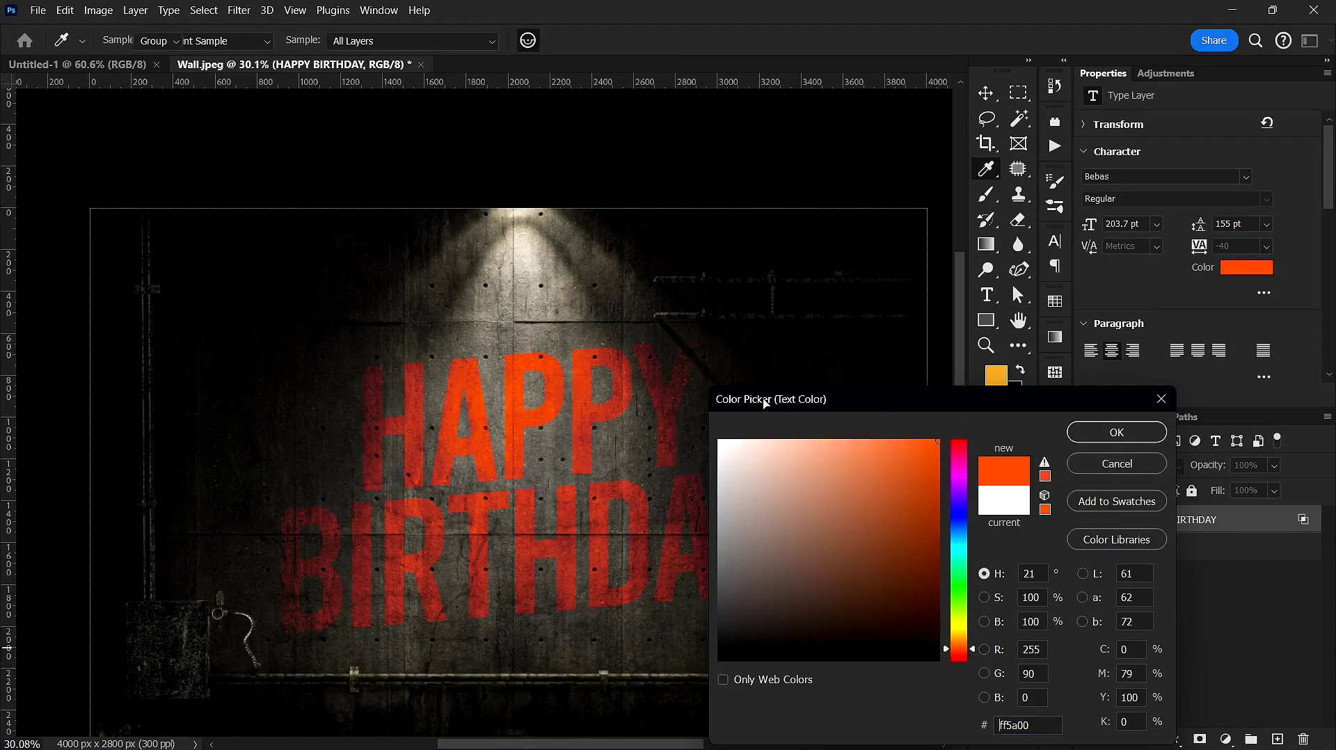
{"action": "left_click", "coordinate": [1117, 432]}
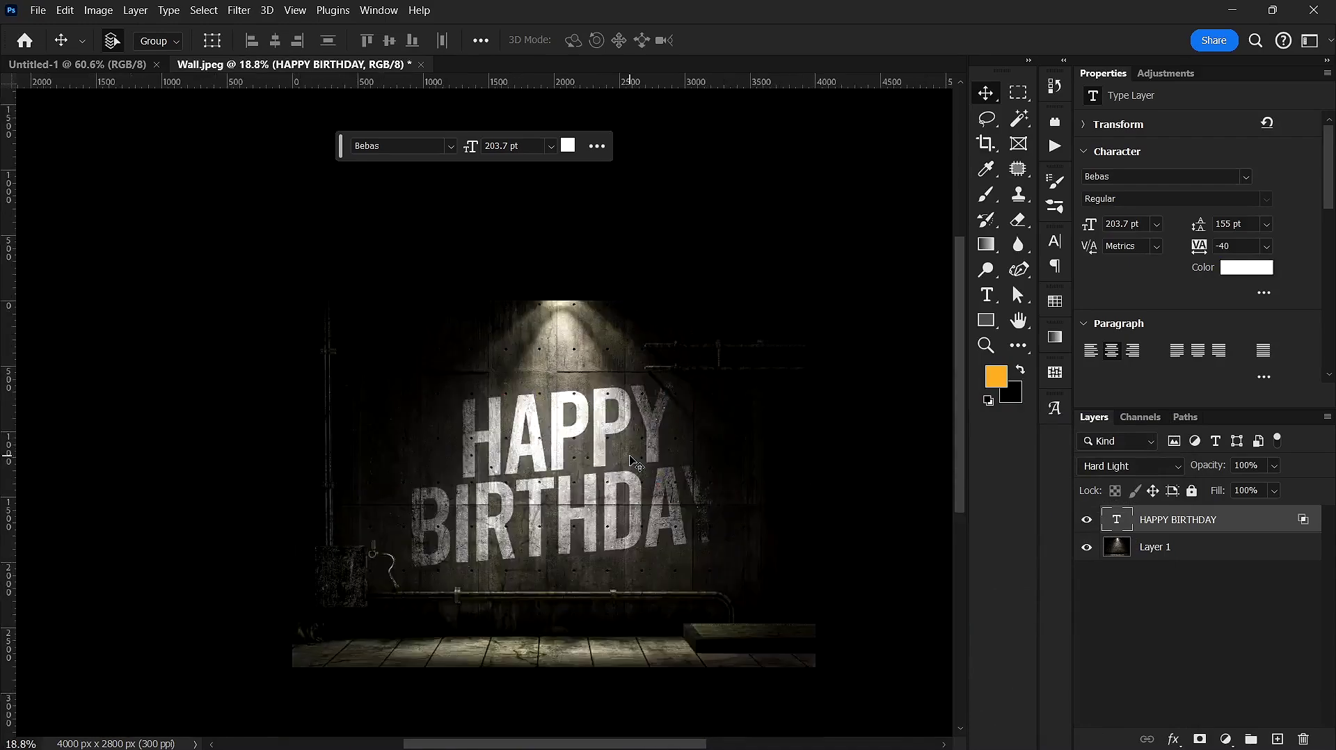
{"action": "left_click_drag", "start_coordinate": [622, 532], "coordinate": [617, 361]}
{"action": "scroll", "coordinate": [616, 361], "scroll_direction": "up", "scroll_amount": 2}
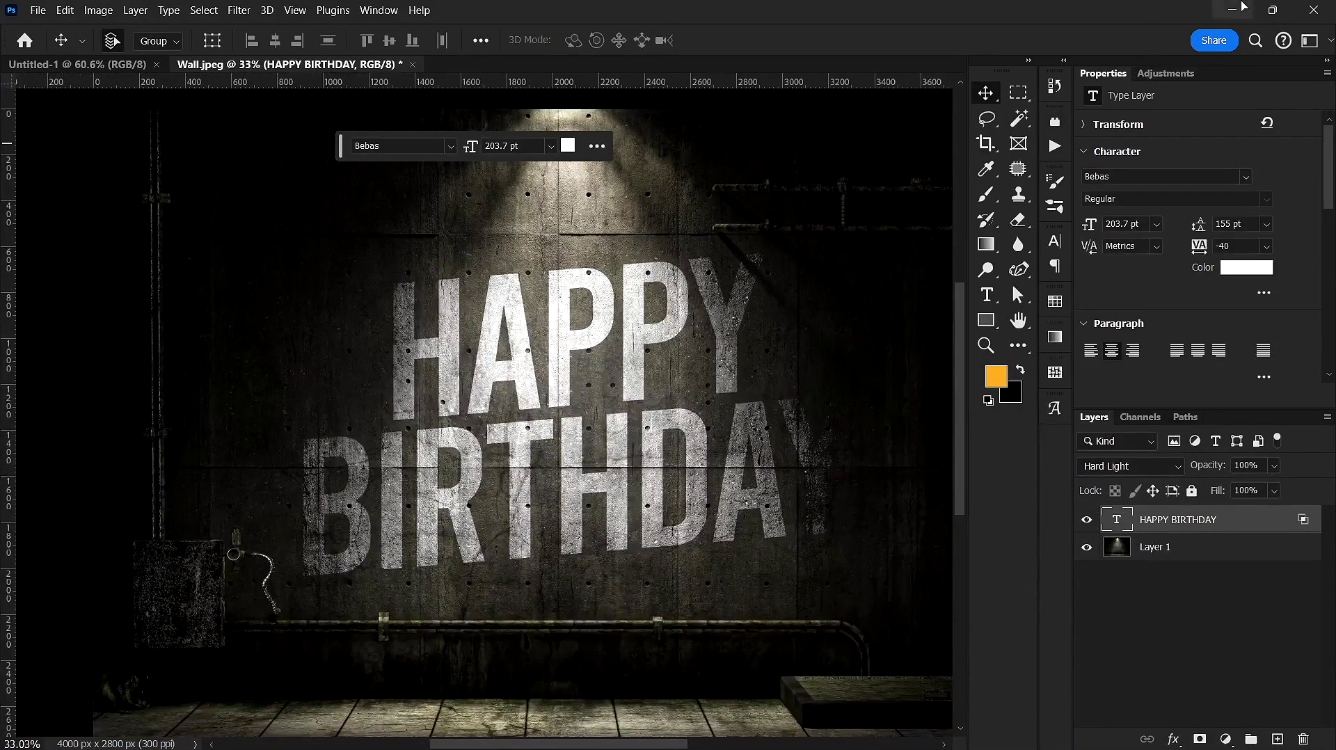
Switch to the browser, open the Pexels wood texture page from the cracked wood image result, and download that photo.
{"action": "left_click", "coordinate": [1231, 10]}
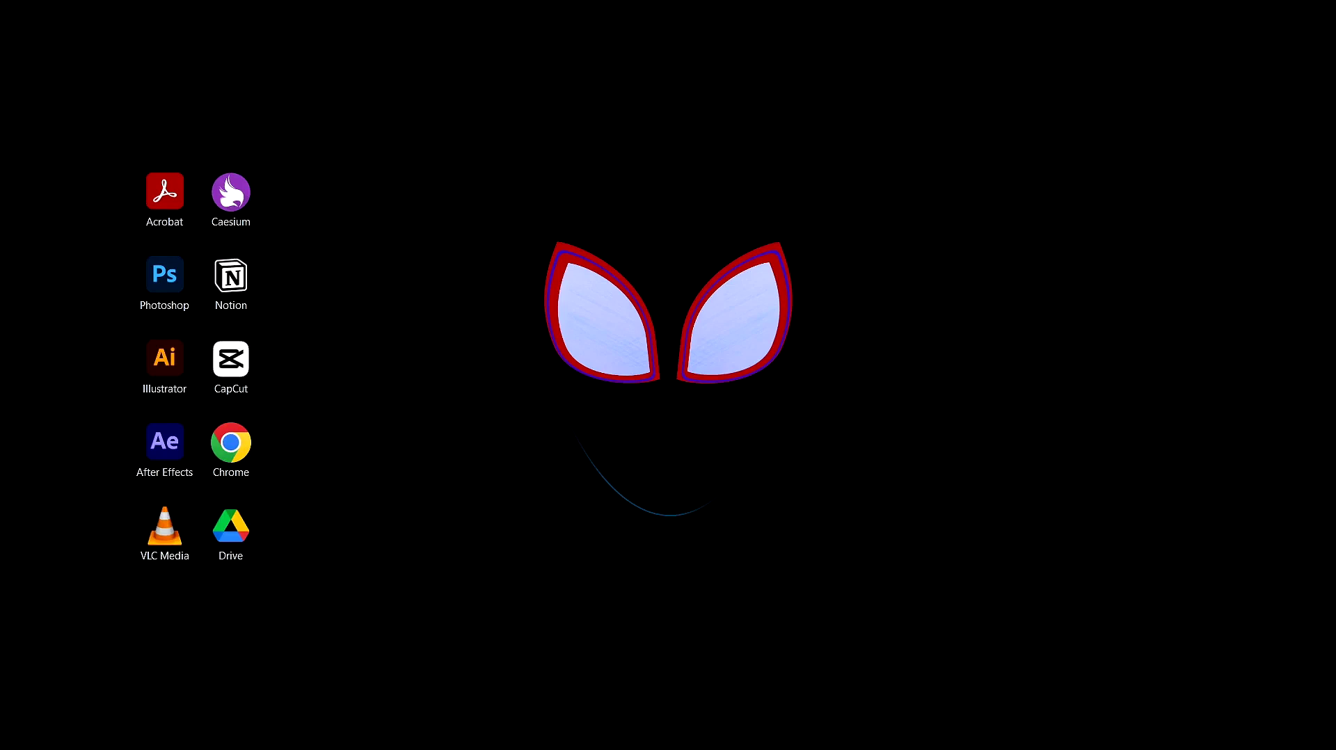
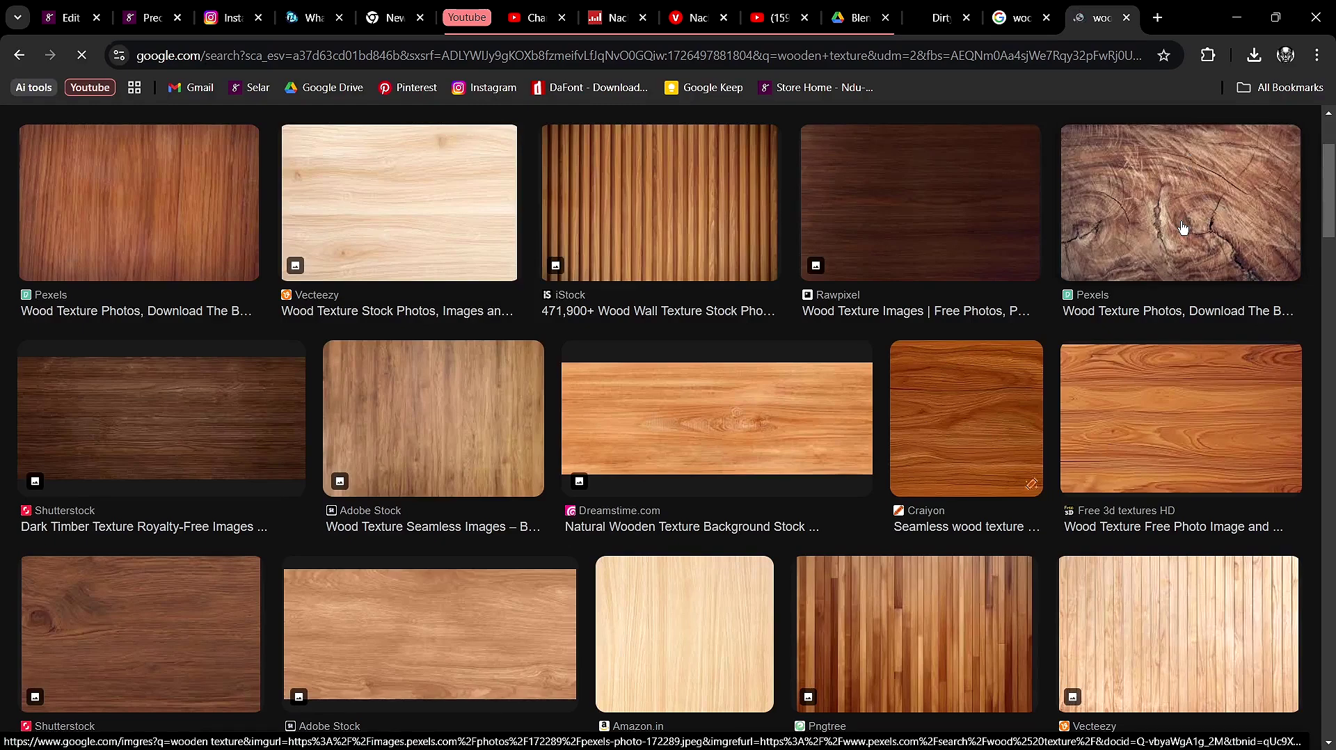
{"action": "left_click", "coordinate": [1161, 192]}
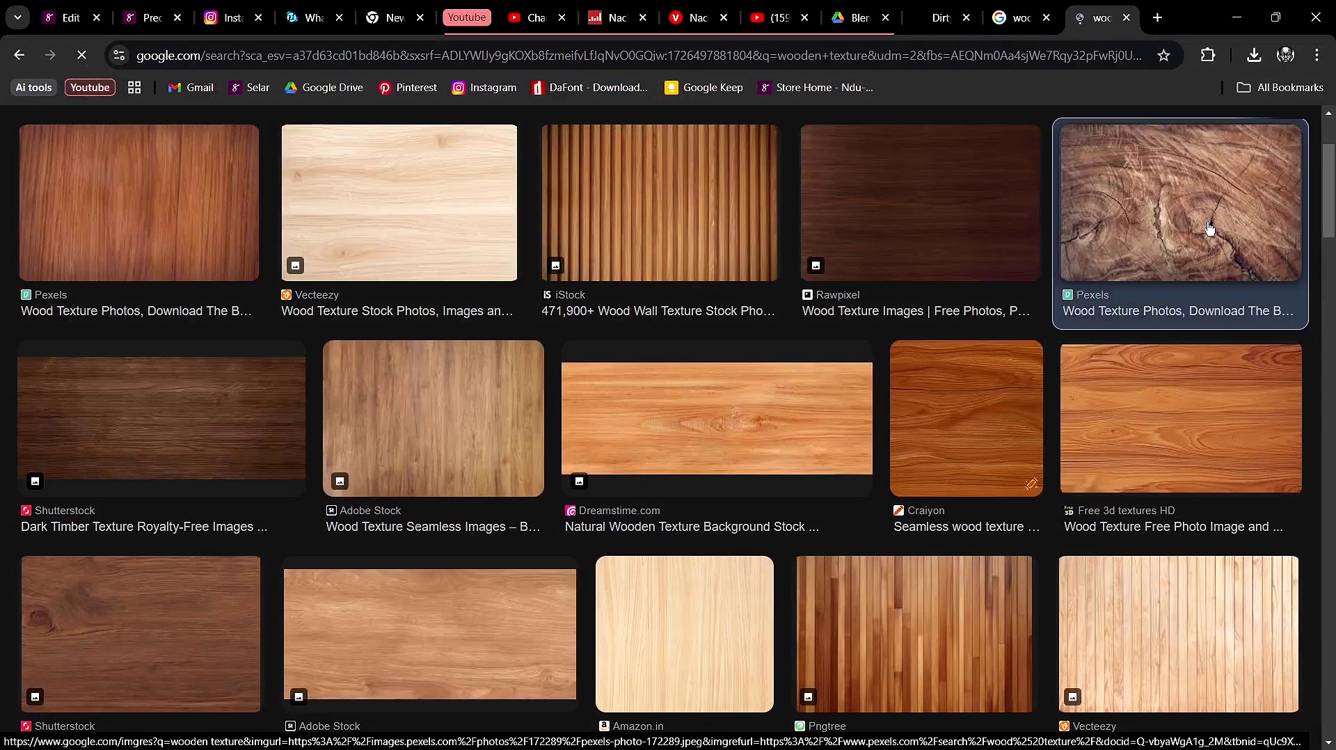
{"action": "left_click", "coordinate": [1182, 298]}
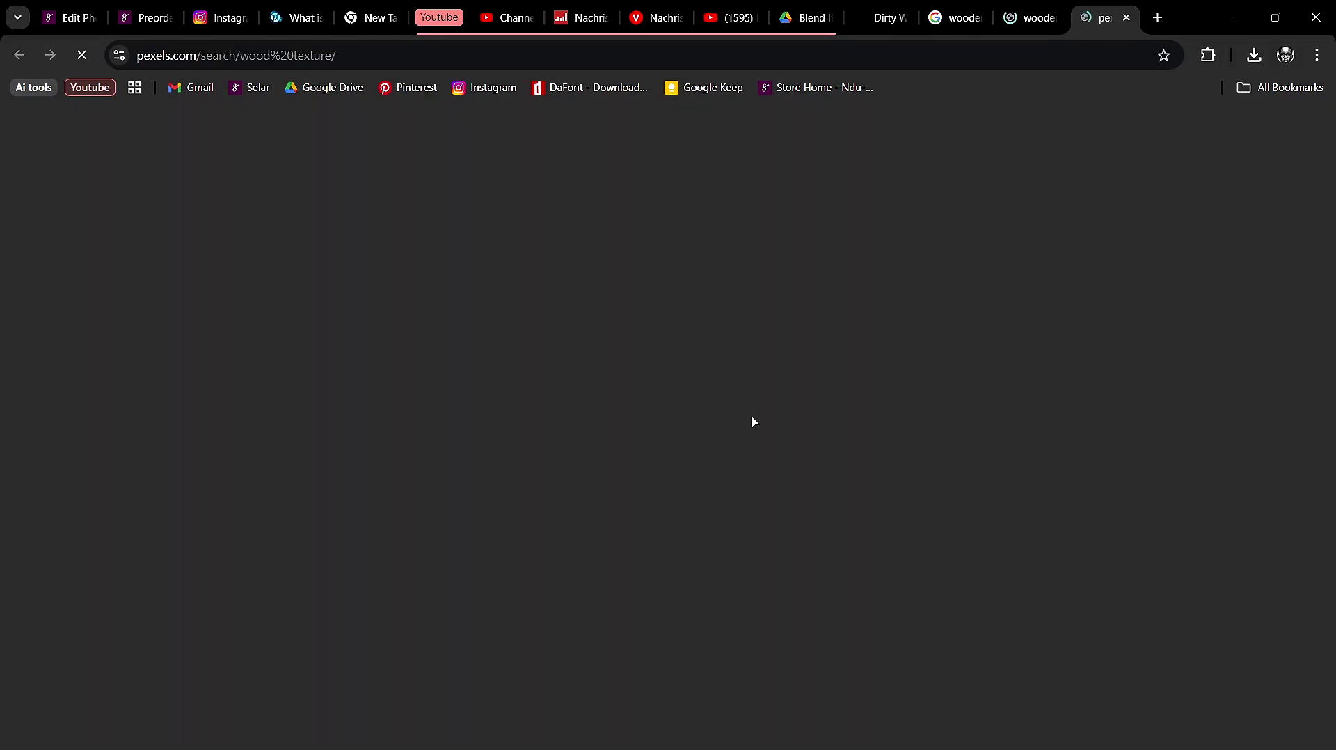
{"action": "left_click", "coordinate": [1023, 14]}
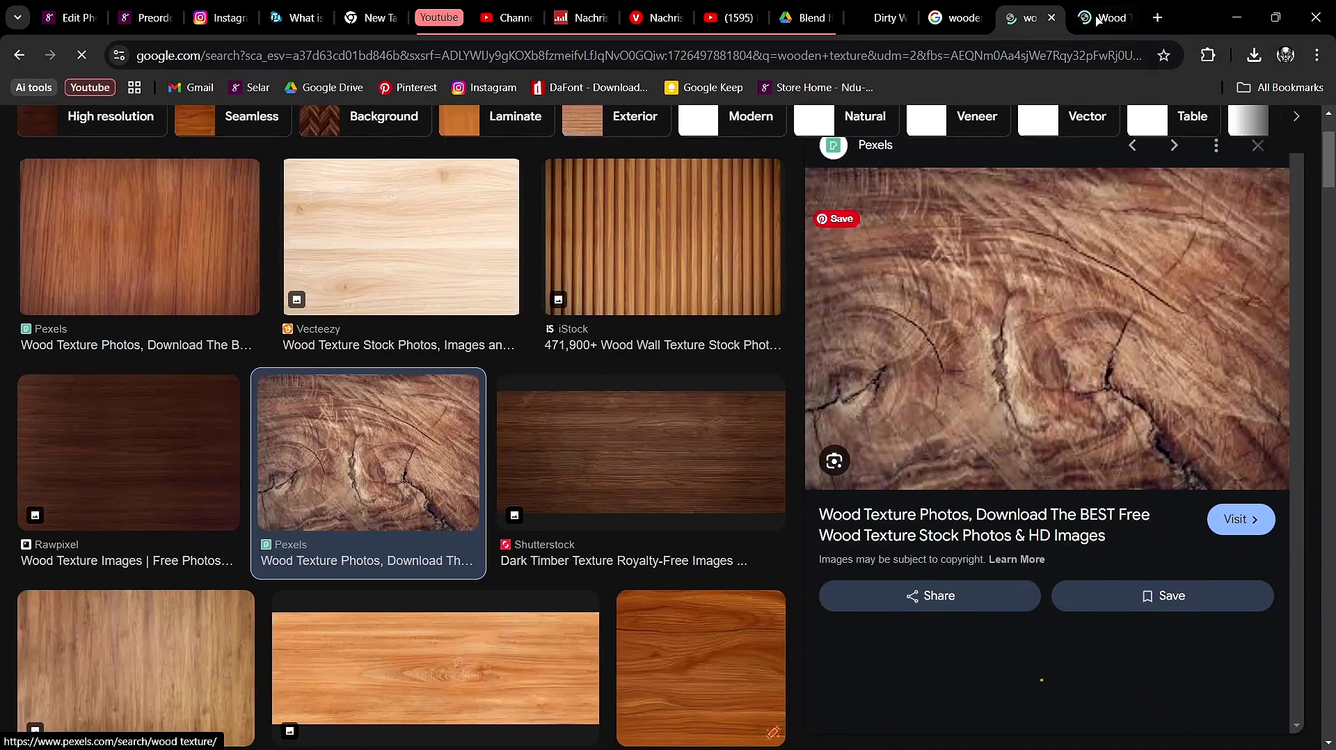
{"action": "left_click", "coordinate": [1097, 19]}
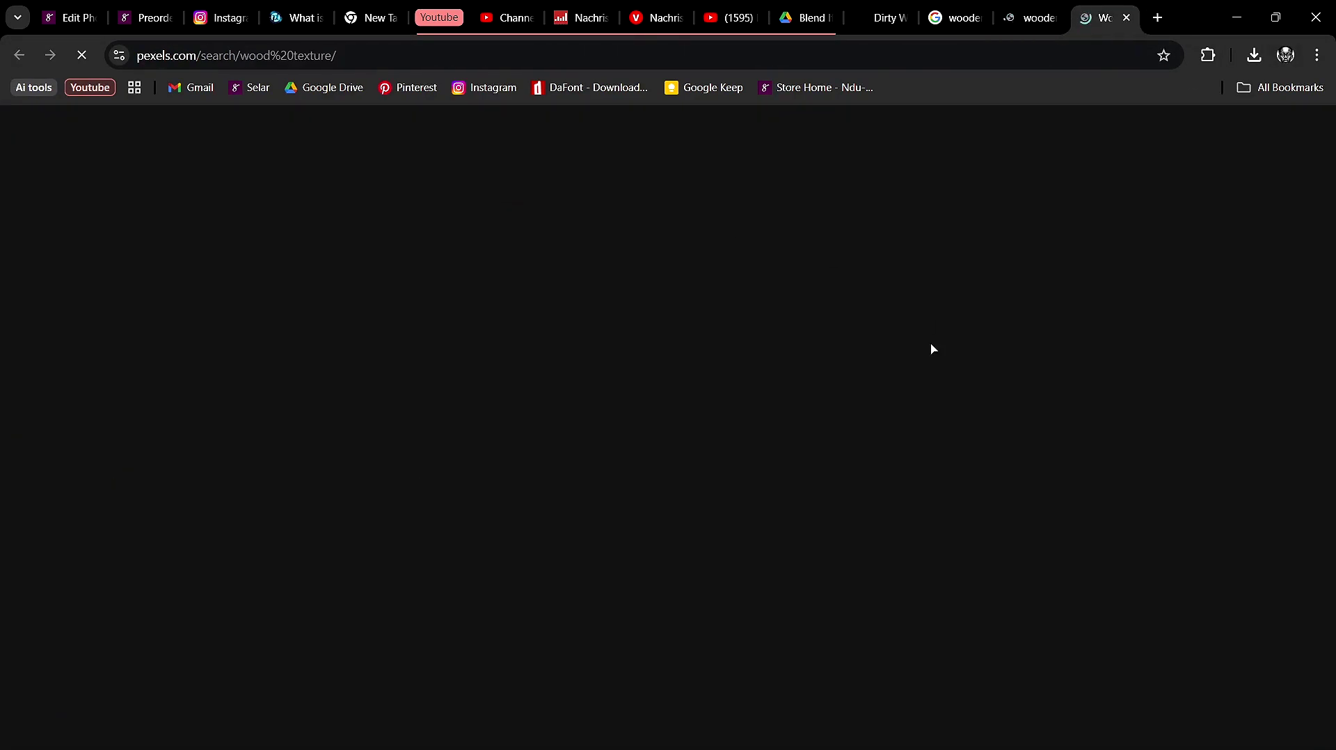
{"action": "scroll", "coordinate": [1031, 528], "scroll_direction": "down", "scroll_amount": 1}
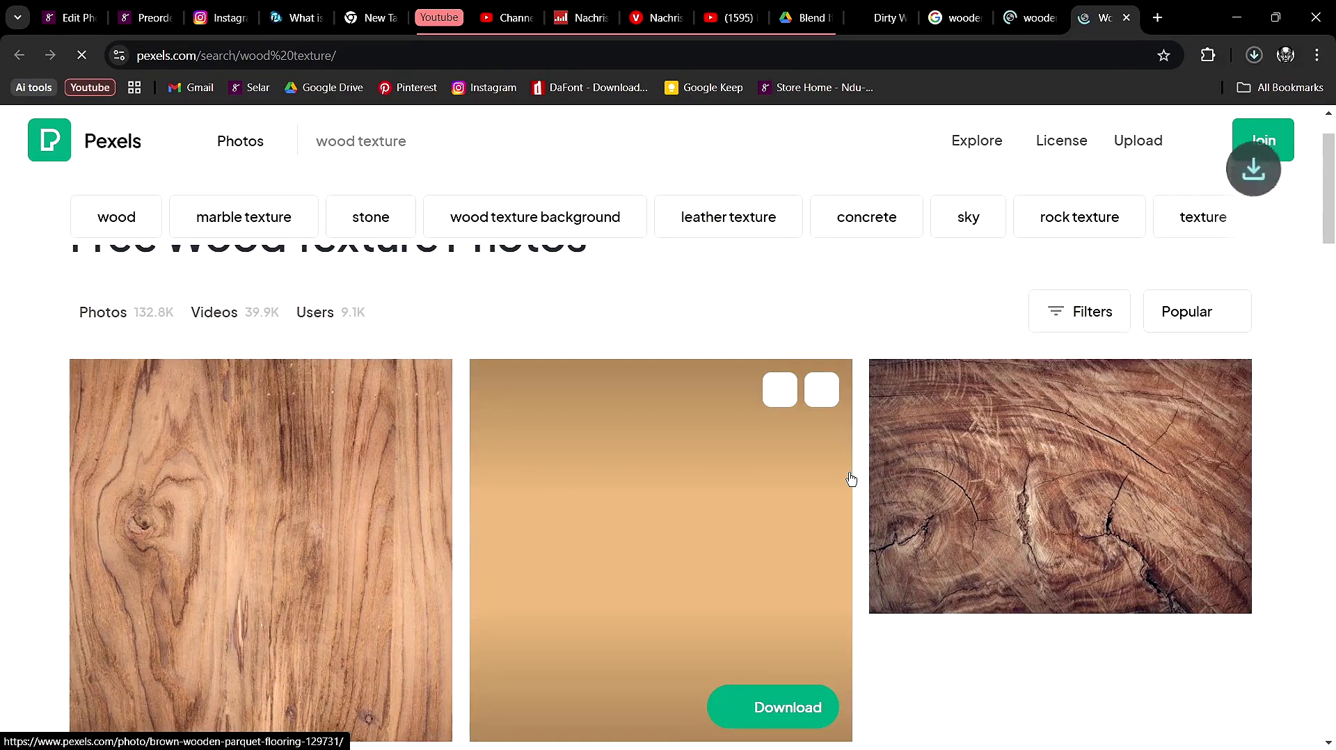
Find the brown tree log photo with growth rings among the Pexels wood textures and download it.
{"action": "scroll", "coordinate": [875, 467], "scroll_direction": "down", "scroll_amount": 6}
{"action": "scroll", "coordinate": [877, 466], "scroll_direction": "down", "scroll_amount": 14}
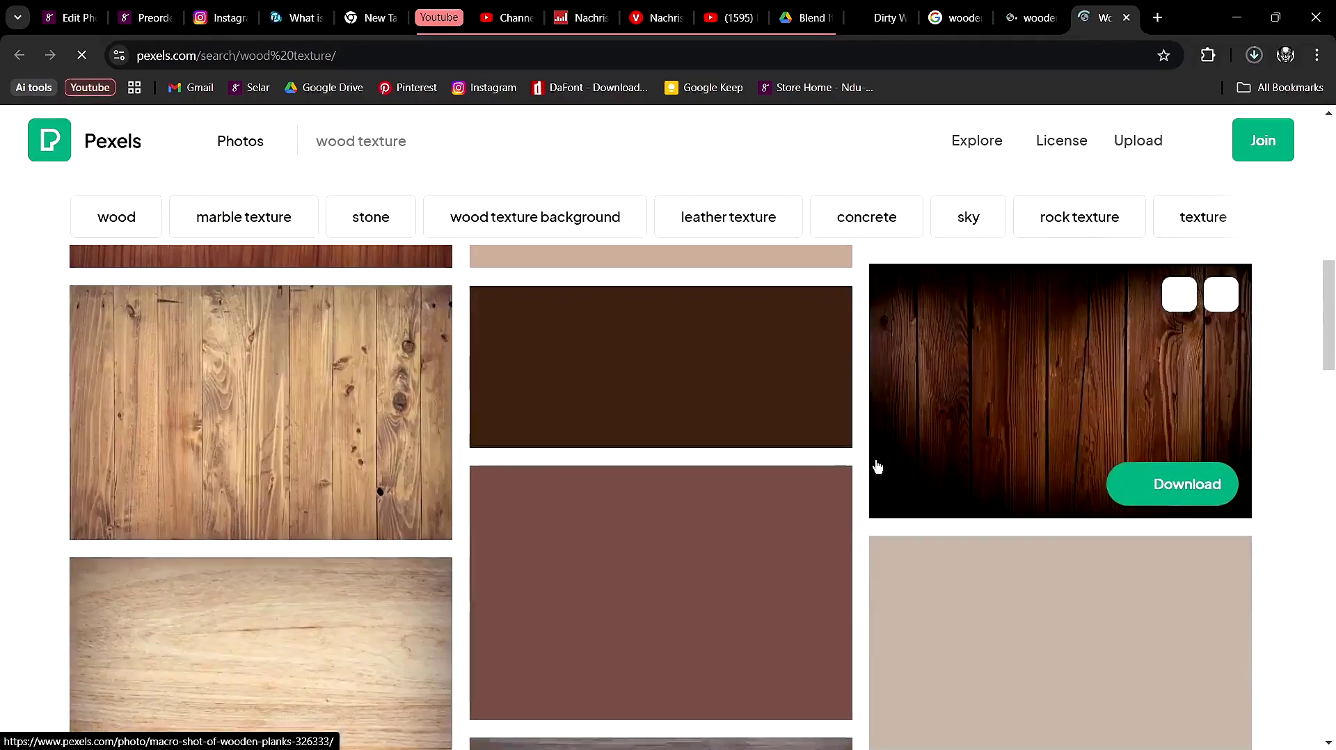
{"action": "scroll", "coordinate": [877, 466], "scroll_direction": "down", "scroll_amount": 2}
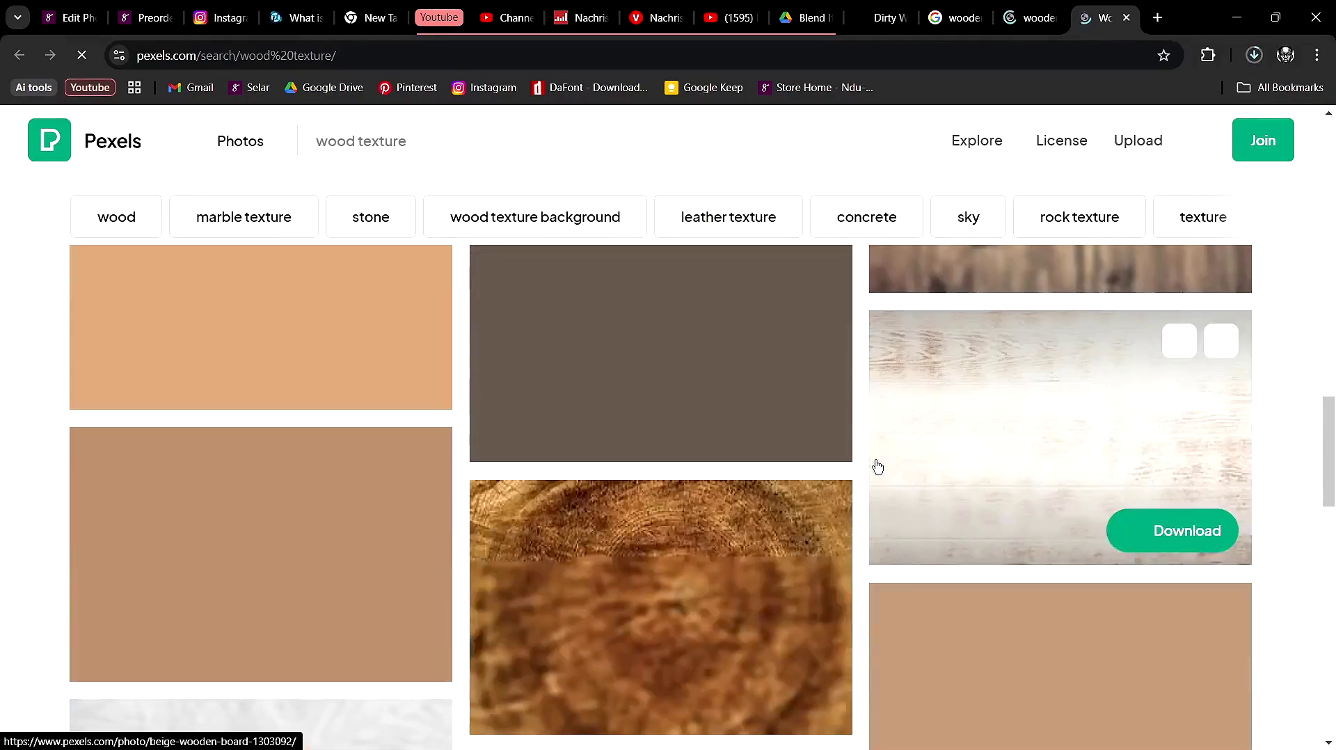
{"action": "scroll", "coordinate": [878, 466], "scroll_direction": "down", "scroll_amount": 6}
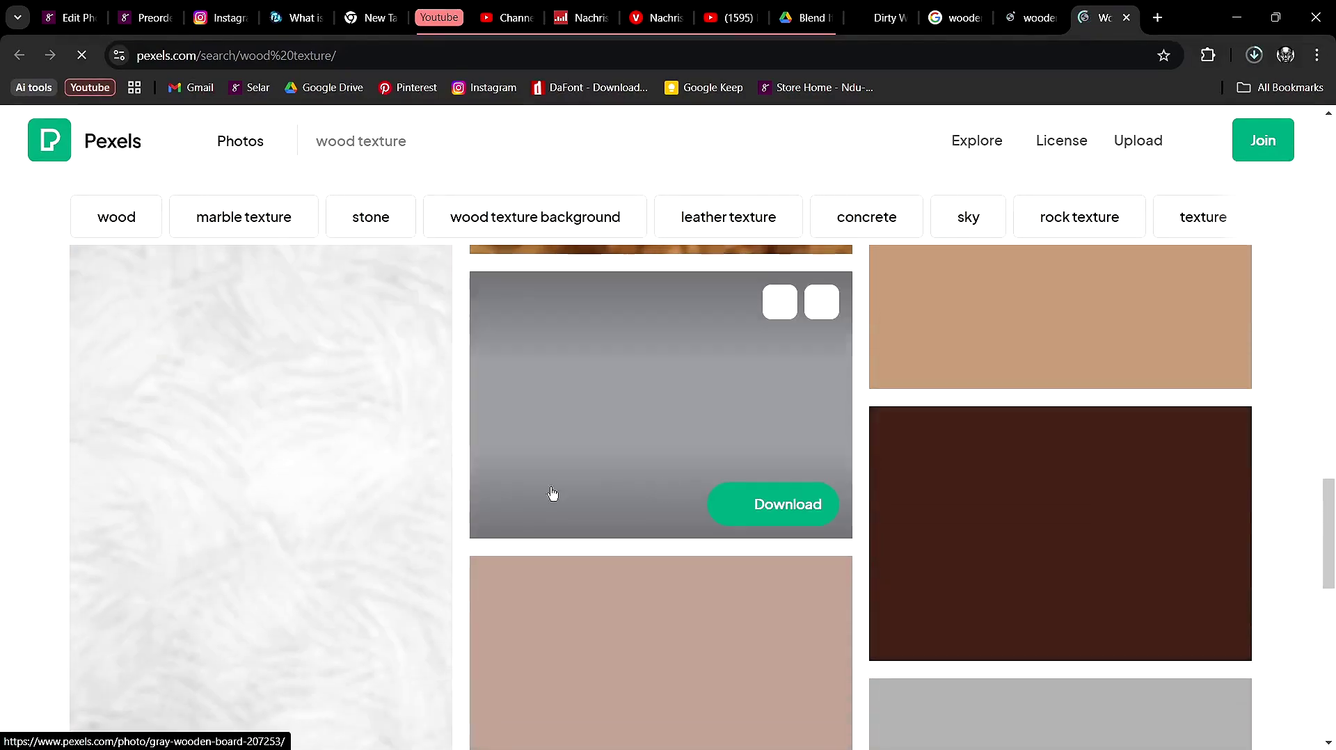
{"action": "scroll", "coordinate": [728, 512], "scroll_direction": "down", "scroll_amount": 6}
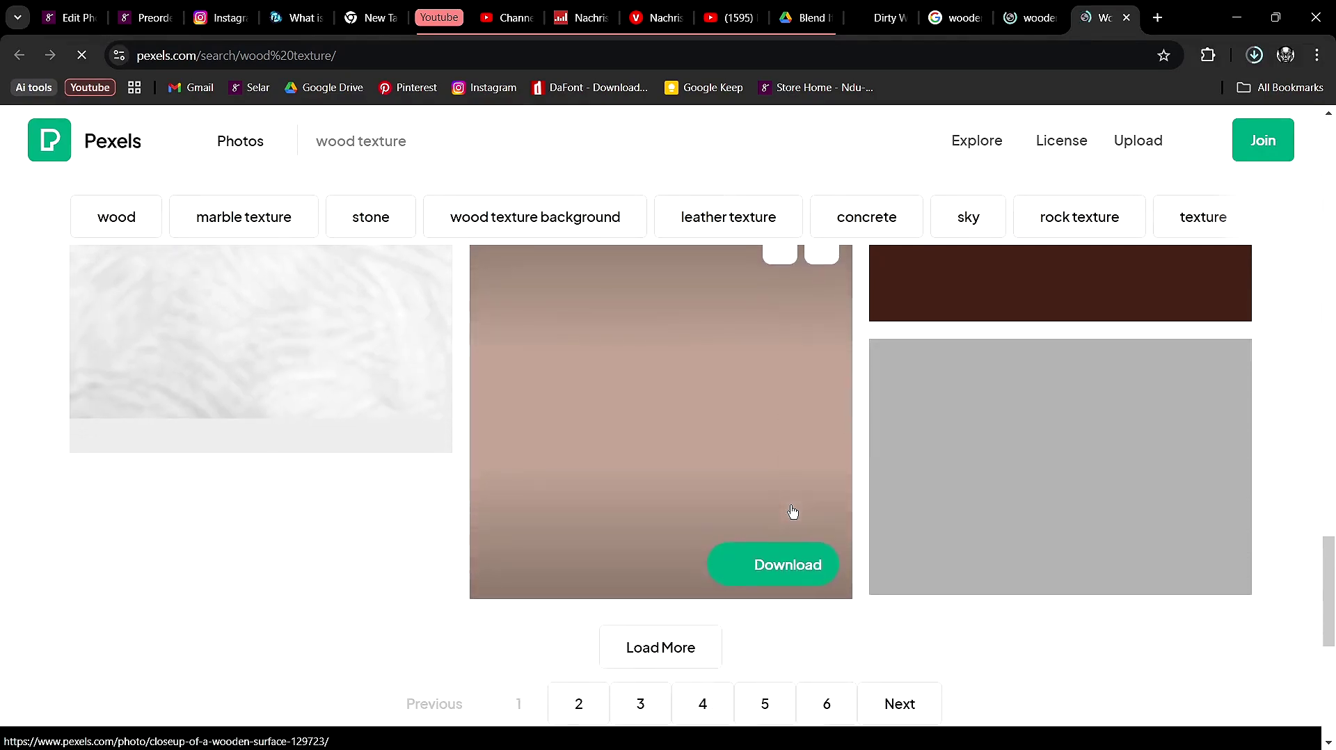
{"action": "scroll", "coordinate": [992, 457], "scroll_direction": "up", "scroll_amount": 7}
{"action": "scroll", "coordinate": [1002, 438], "scroll_direction": "up", "scroll_amount": 8}
{"action": "scroll", "coordinate": [999, 441], "scroll_direction": "down", "scroll_amount": 5}
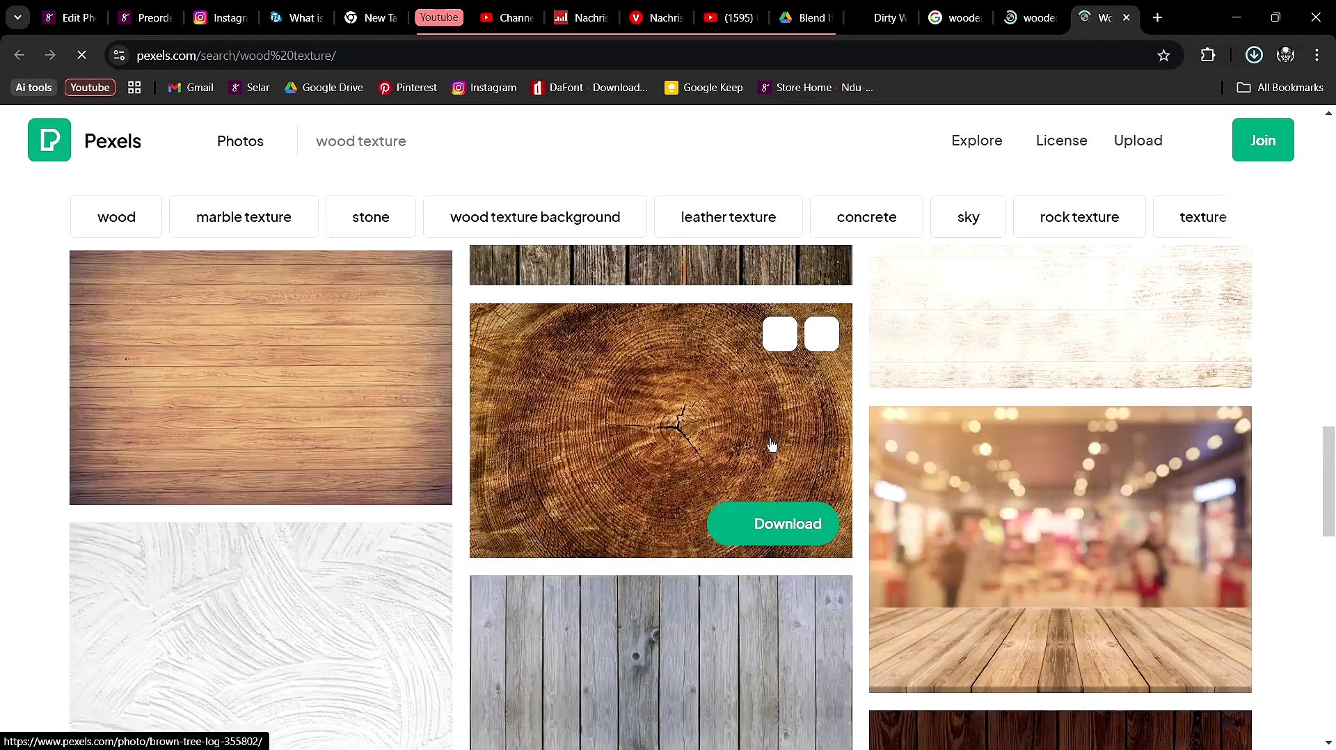
{"action": "left_click", "coordinate": [759, 520]}
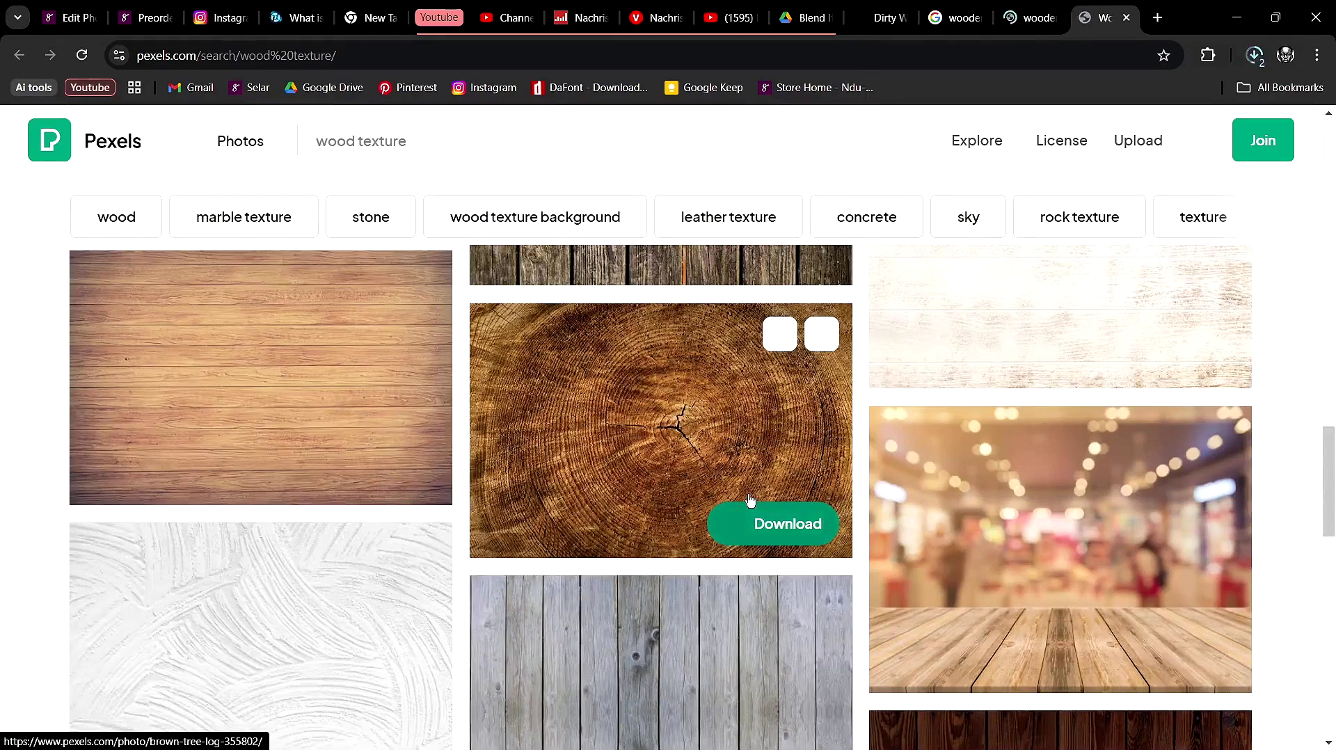
{"action": "scroll", "coordinate": [991, 480], "scroll_direction": "down", "scroll_amount": 2}
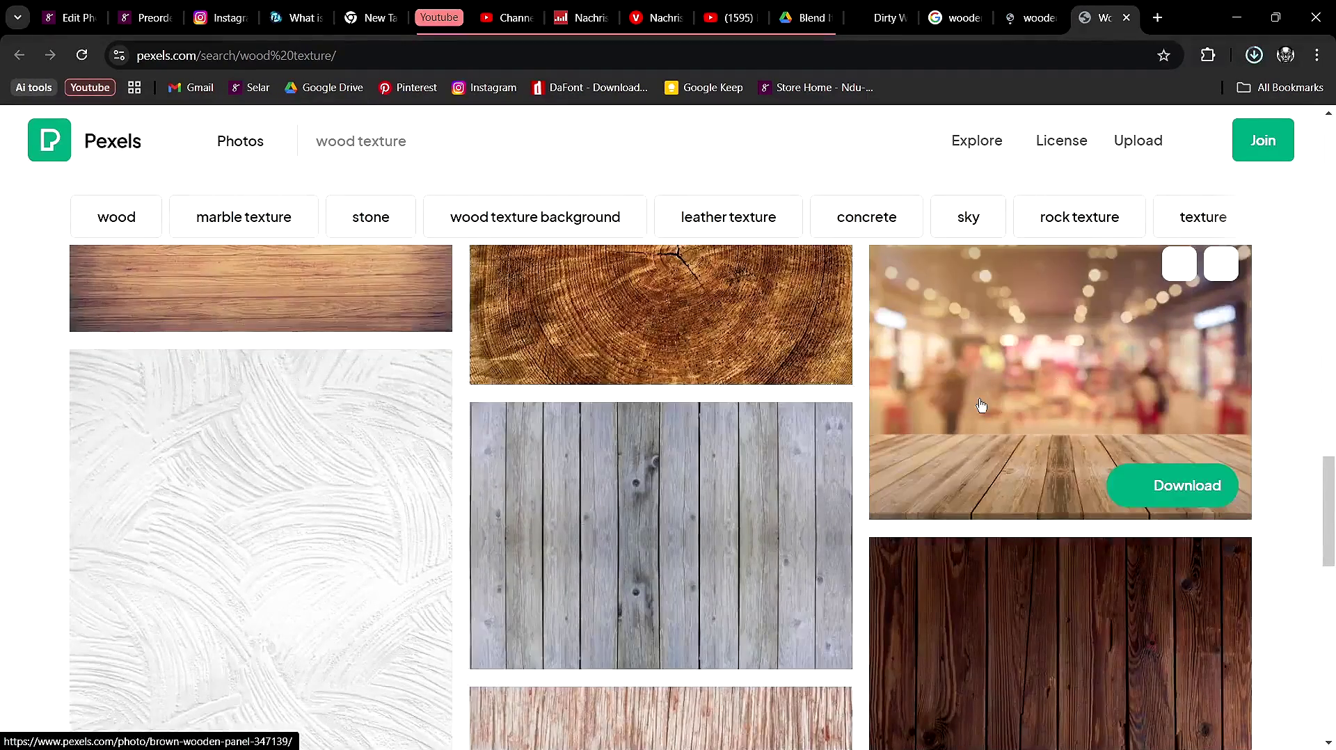
{"action": "scroll", "coordinate": [1001, 417], "scroll_direction": "down", "scroll_amount": 3}
{"action": "scroll", "coordinate": [766, 431], "scroll_direction": "down", "scroll_amount": 8}
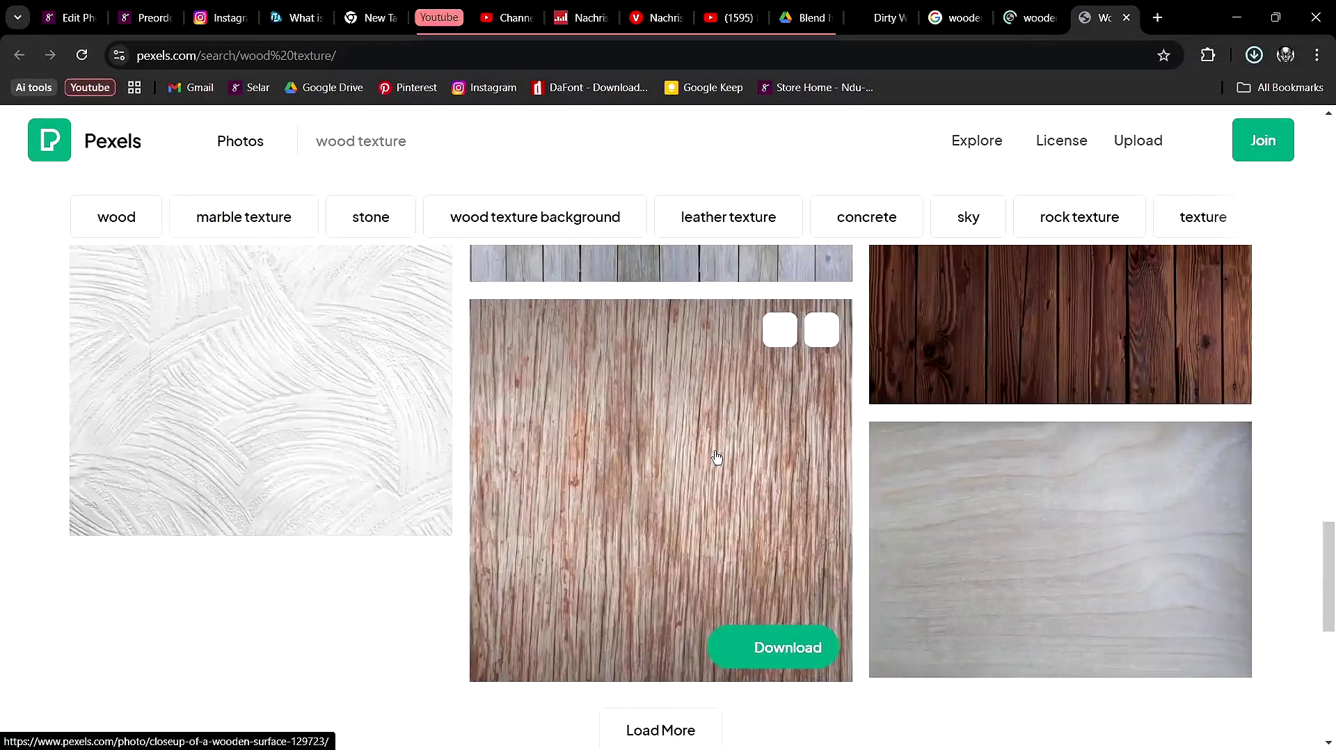
{"action": "scroll", "coordinate": [1298, 309], "scroll_direction": "up", "scroll_amount": 8}
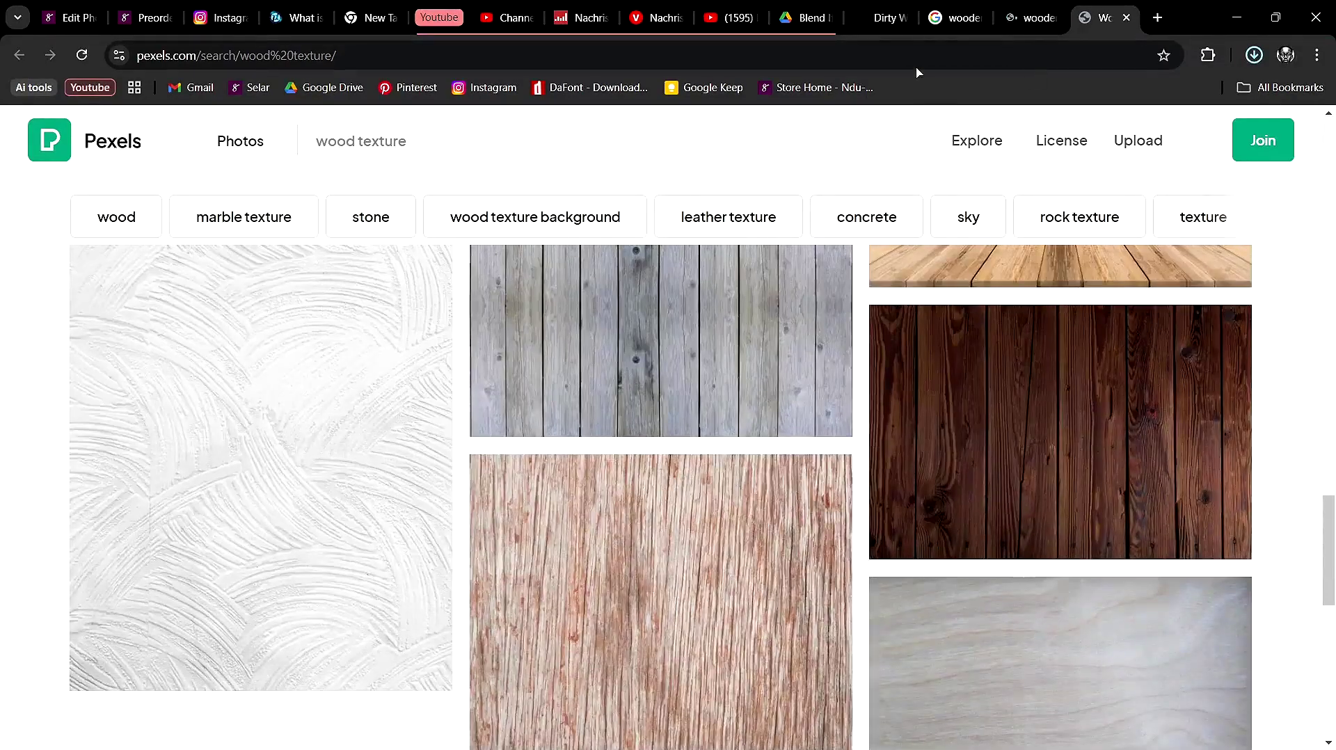
Open the account's own Instagram profile and browse its design posts.
{"action": "left_click", "coordinate": [221, 17]}
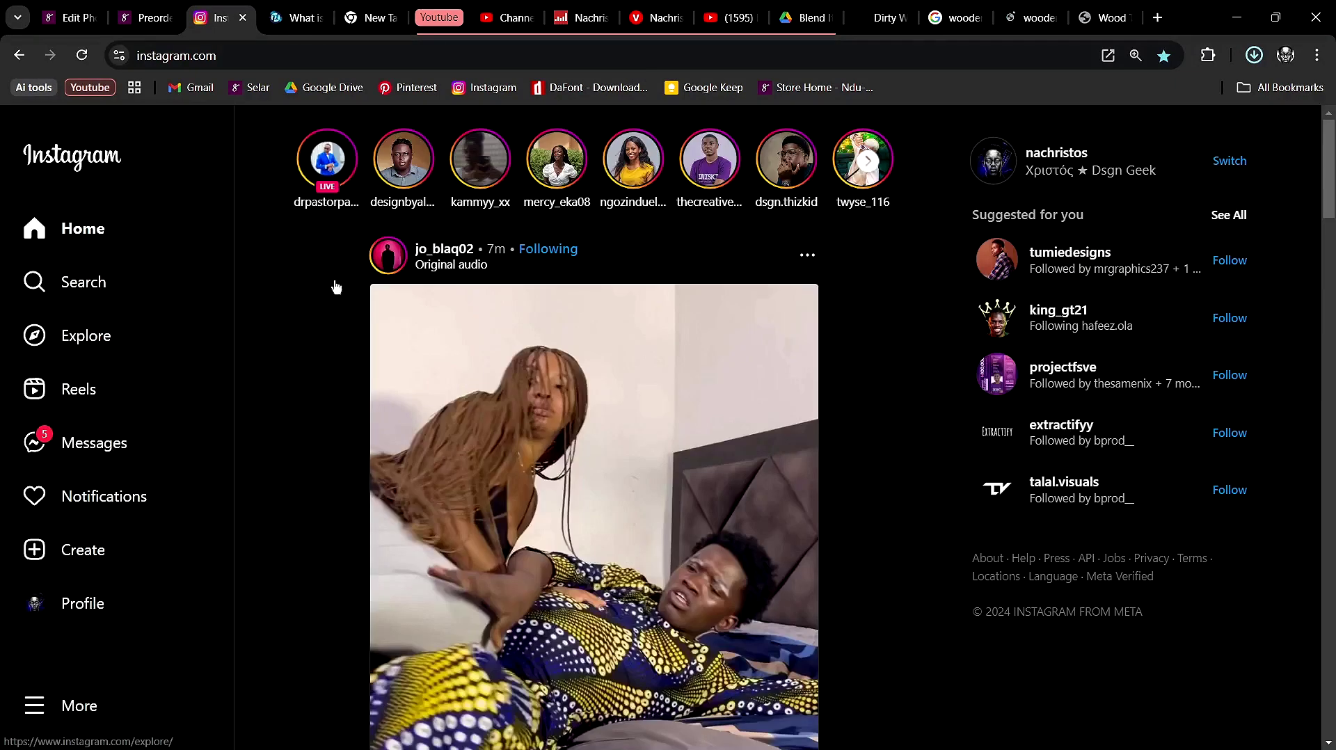
{"action": "left_click", "coordinate": [93, 615]}
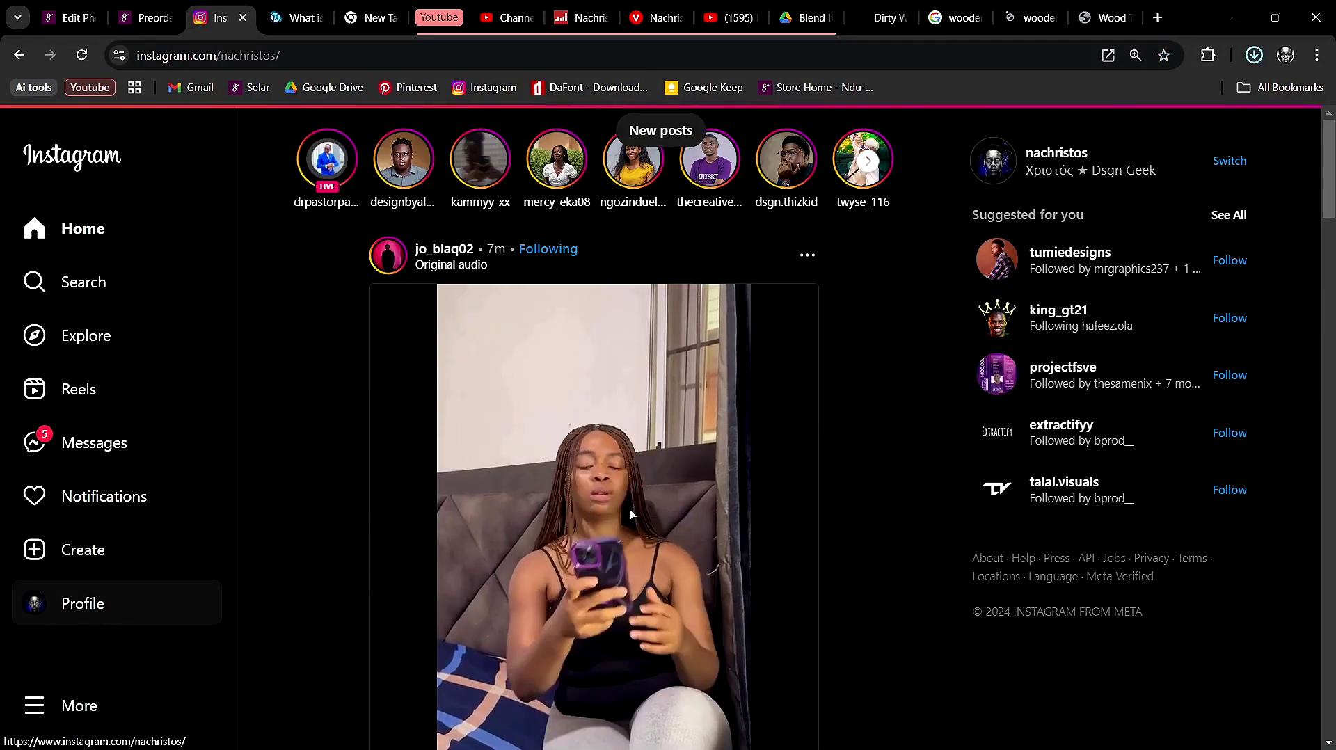
{"action": "scroll", "coordinate": [628, 515], "scroll_direction": "down", "scroll_amount": 5}
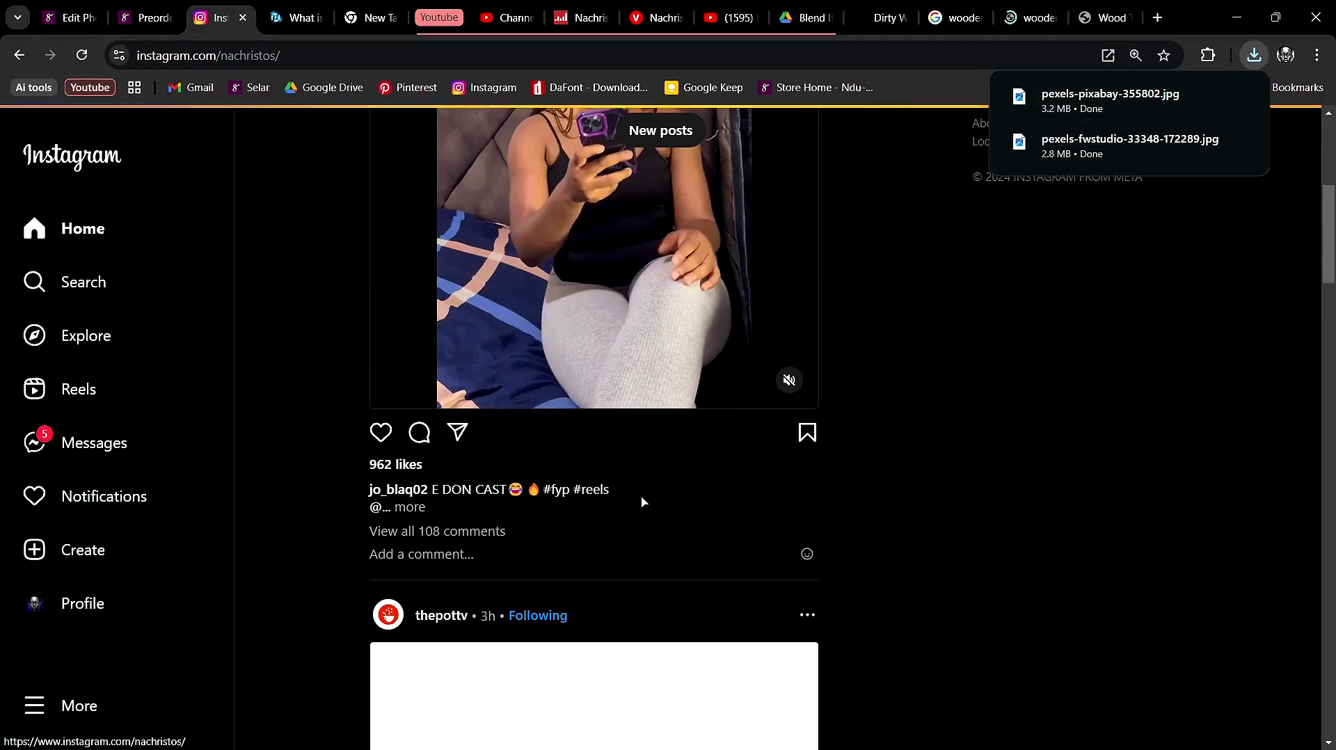
{"action": "scroll", "coordinate": [830, 446], "scroll_direction": "down", "scroll_amount": 4}
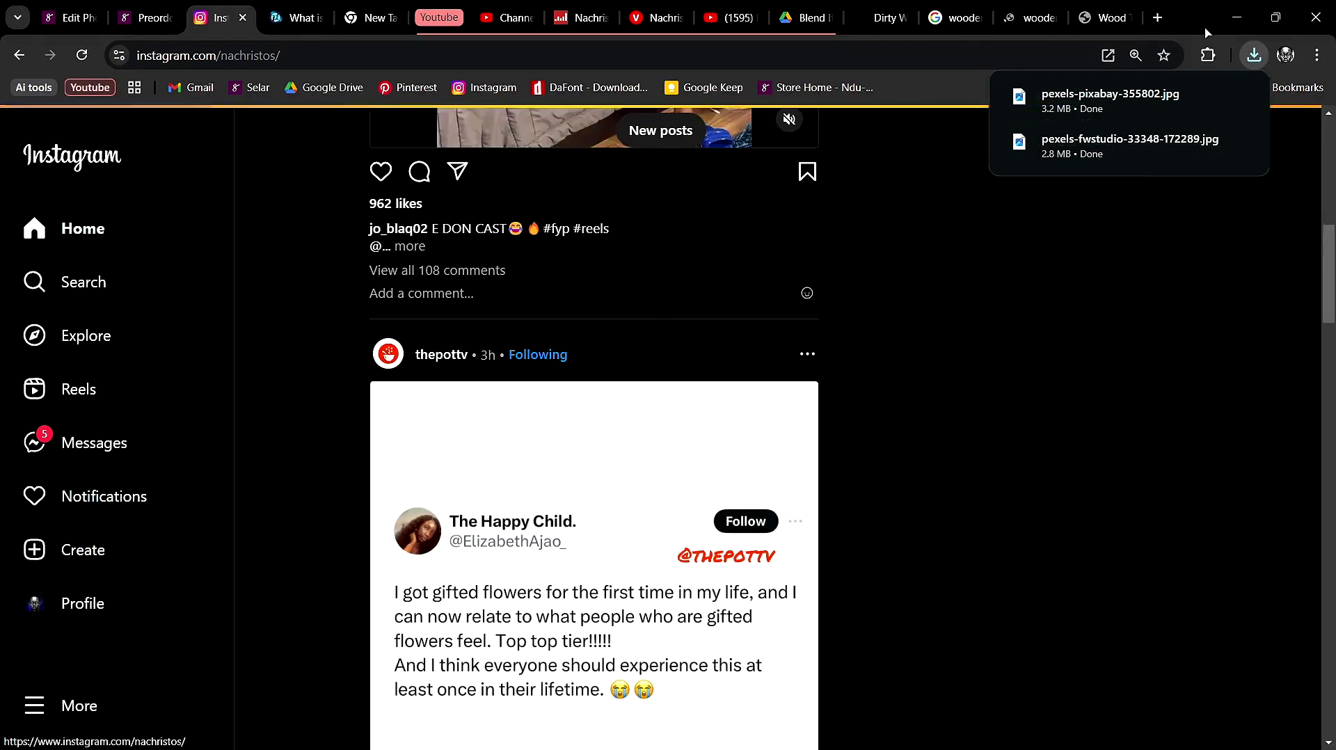
{"action": "scroll", "coordinate": [710, 447], "scroll_direction": "down", "scroll_amount": 4}
{"action": "scroll", "coordinate": [713, 458], "scroll_direction": "down", "scroll_amount": 6}
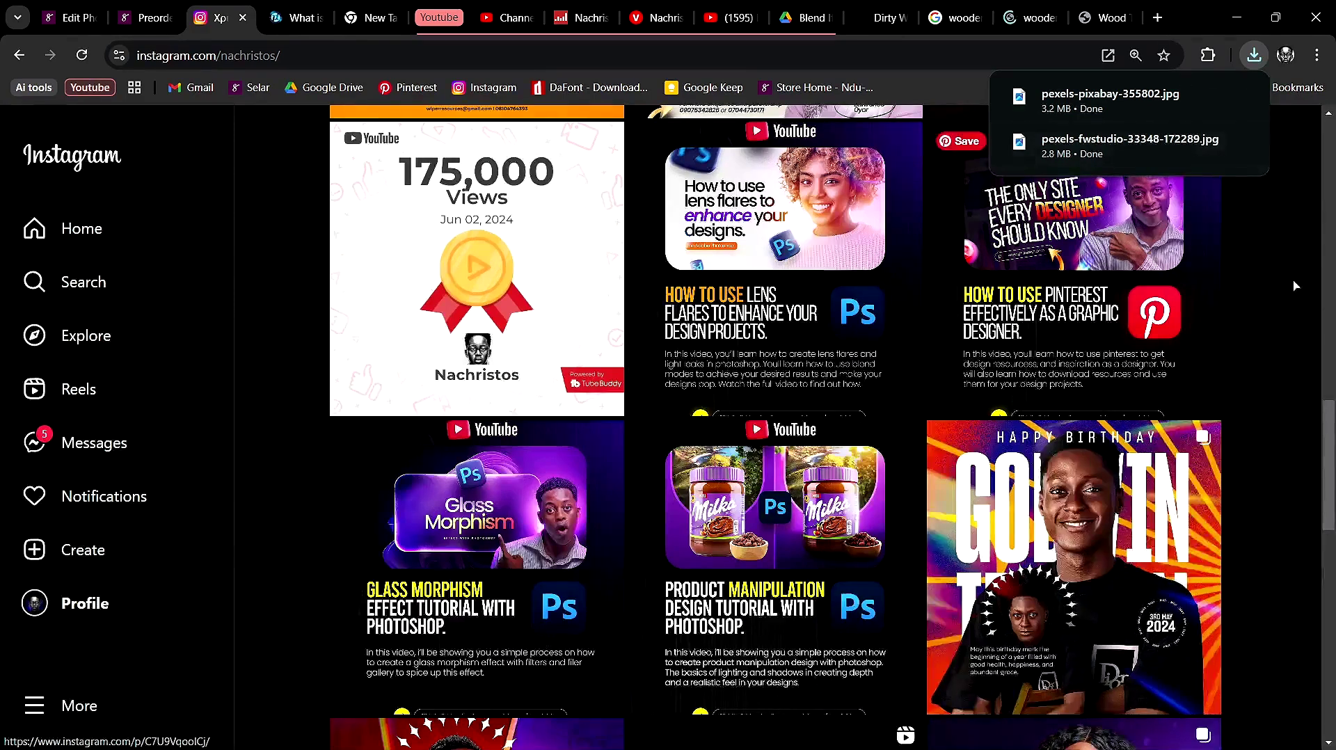
Leave the browser and switch back to the Wall.jpeg document in Photoshop.
{"action": "left_click", "coordinate": [1232, 31]}
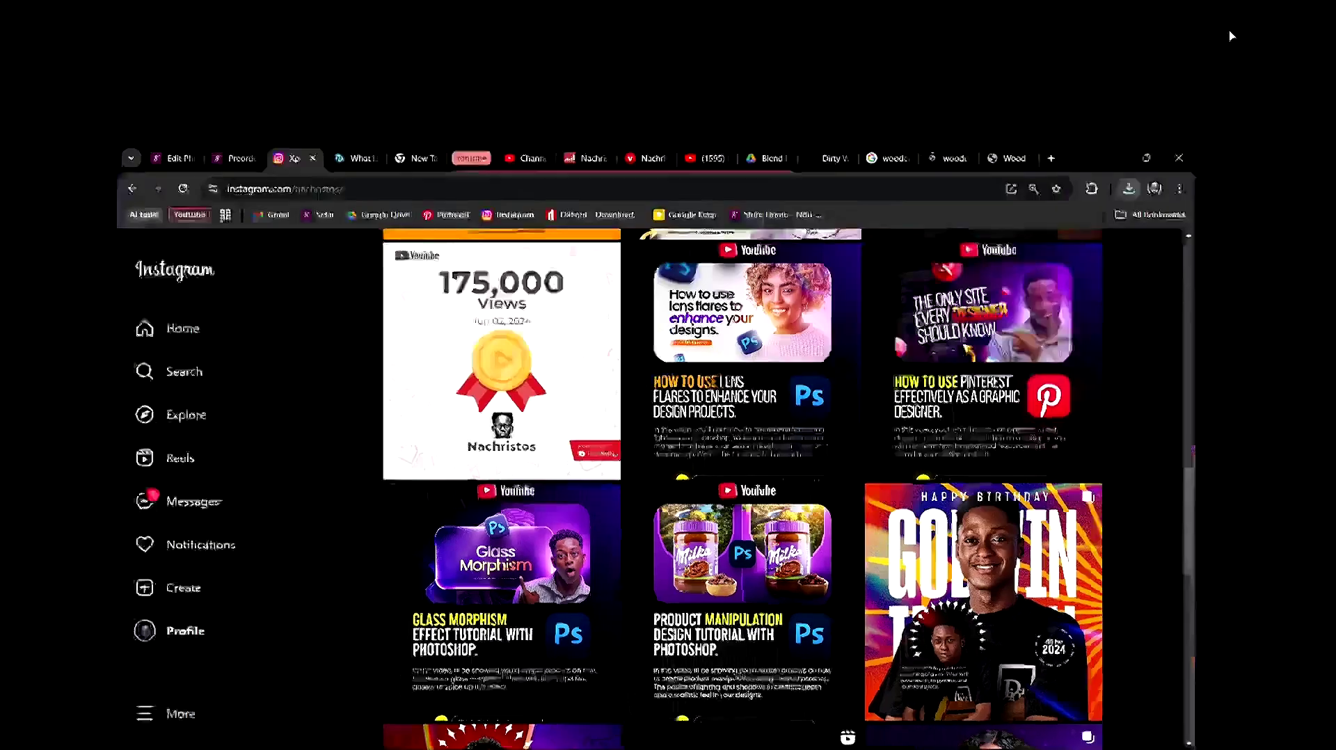
{"action": "key", "text": "alt+Tab"}
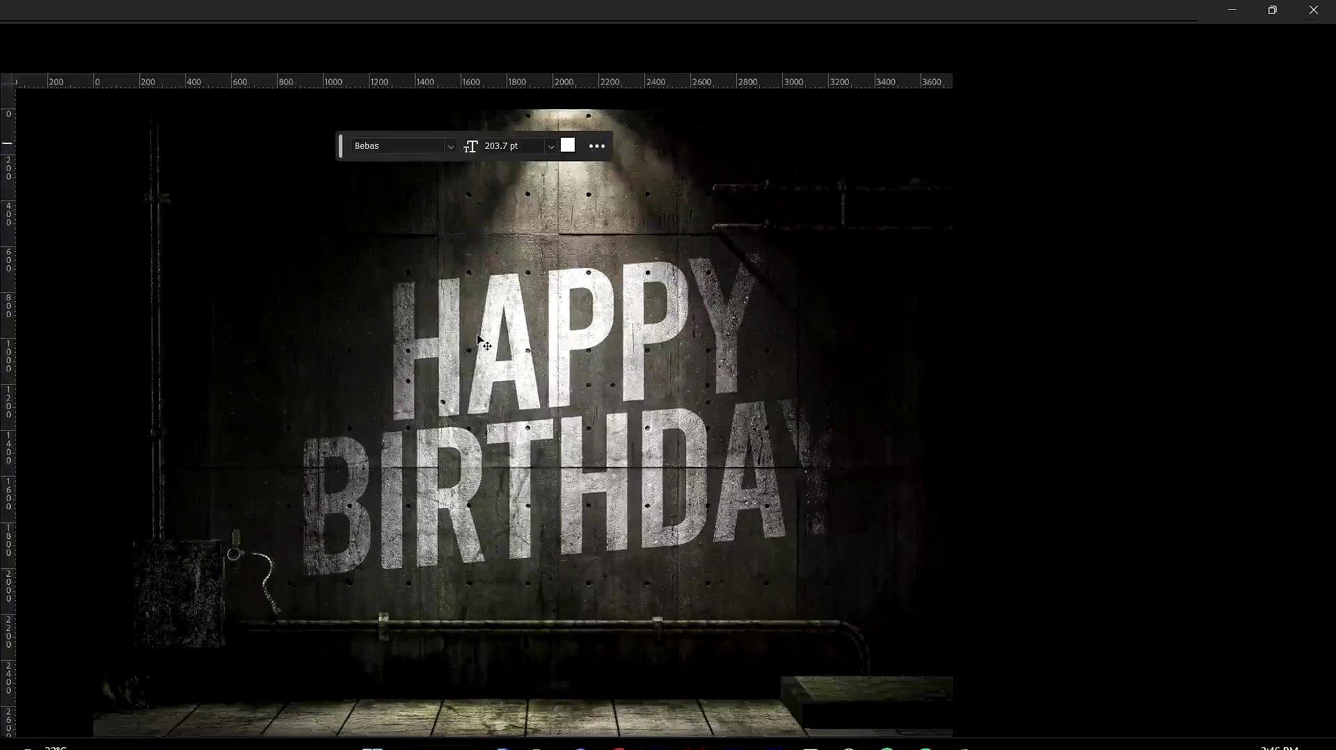
{"action": "scroll", "coordinate": [232, 261], "scroll_direction": "down", "scroll_amount": 3}
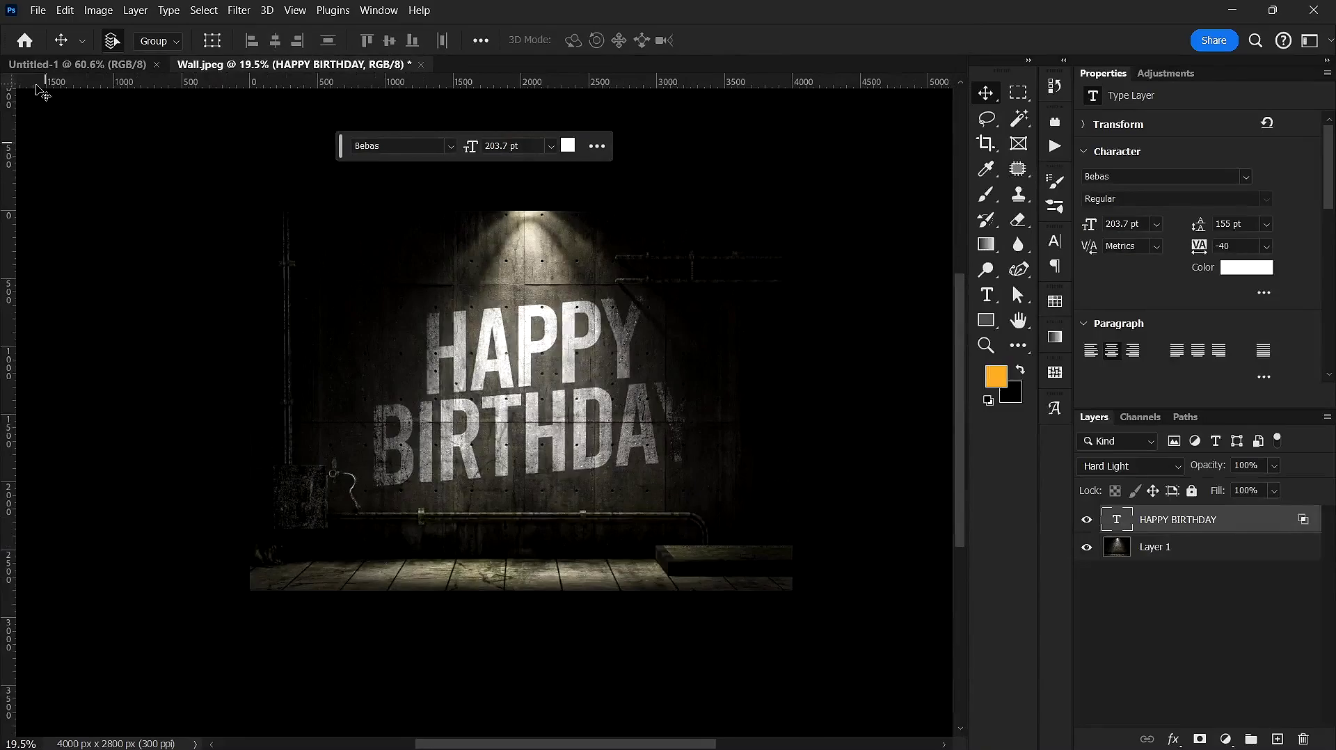
Open the wood growth-ring photo pexels-pixabay-355802.jpg from the Downloads folder.
{"action": "left_click", "coordinate": [27, 41]}
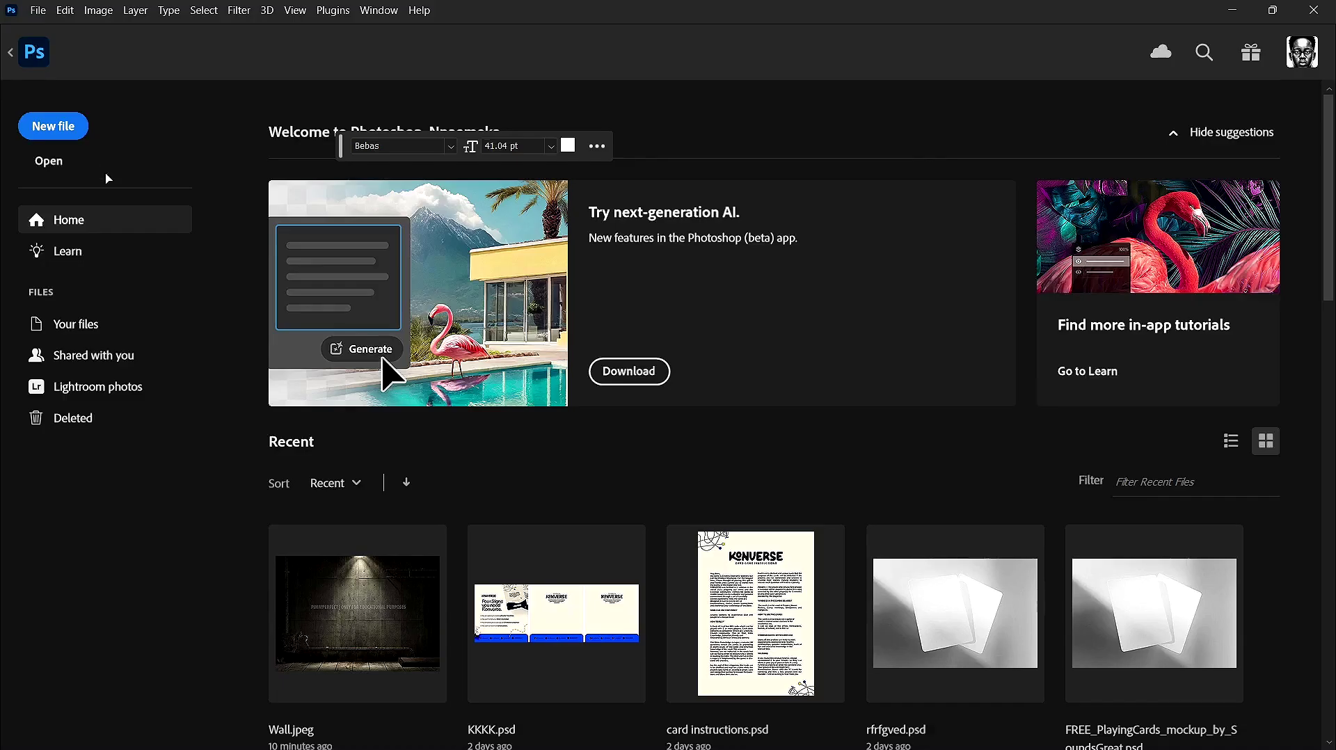
{"action": "left_click", "coordinate": [64, 165]}
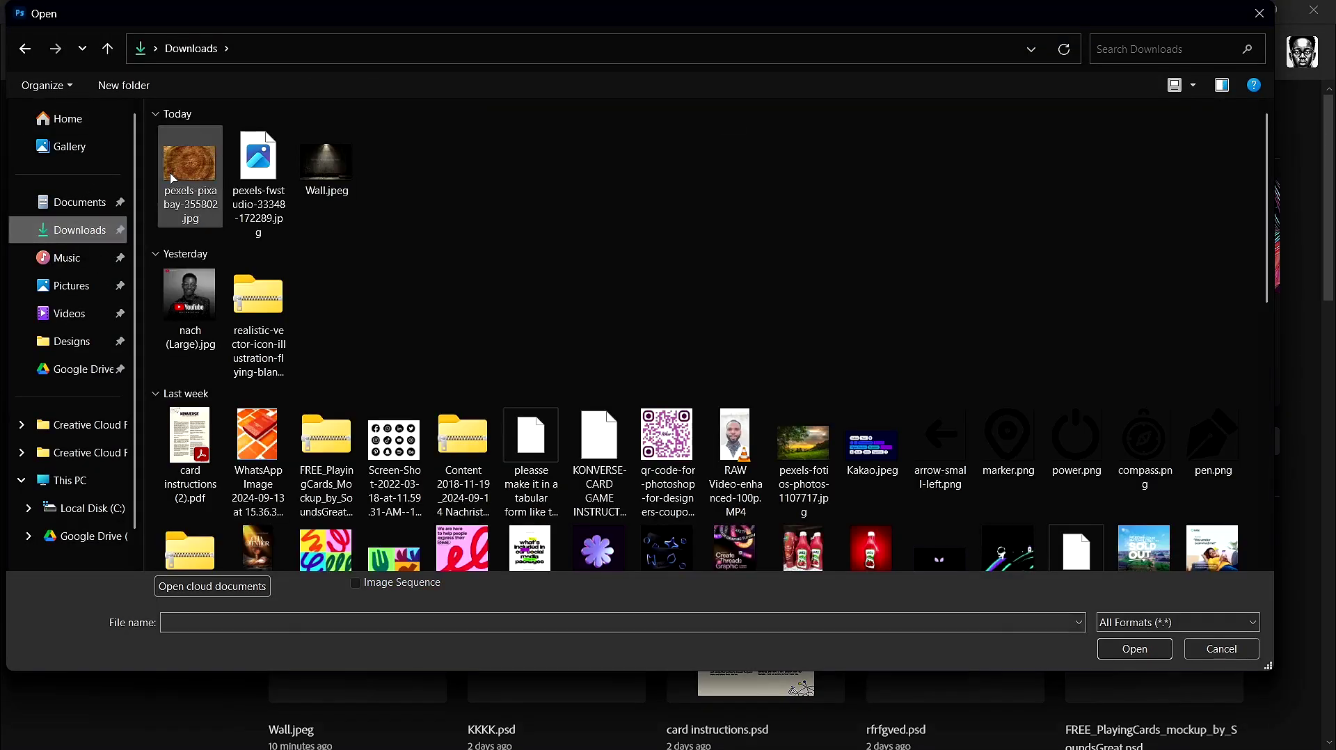
{"action": "double_click", "coordinate": [189, 167]}
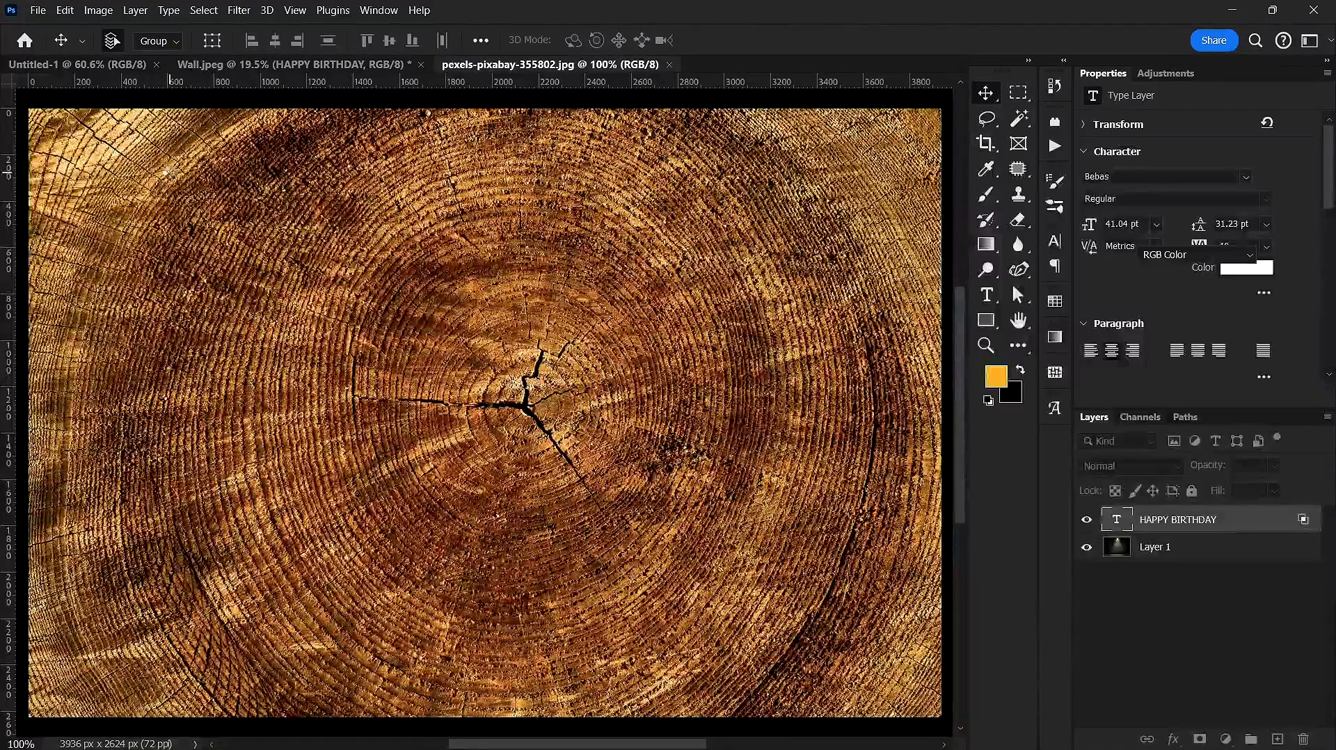
Add the text "WOOD" on the wood photo in white Bebas Regular at 180 pt.
{"action": "scroll", "coordinate": [440, 331], "scroll_direction": "down", "scroll_amount": 3}
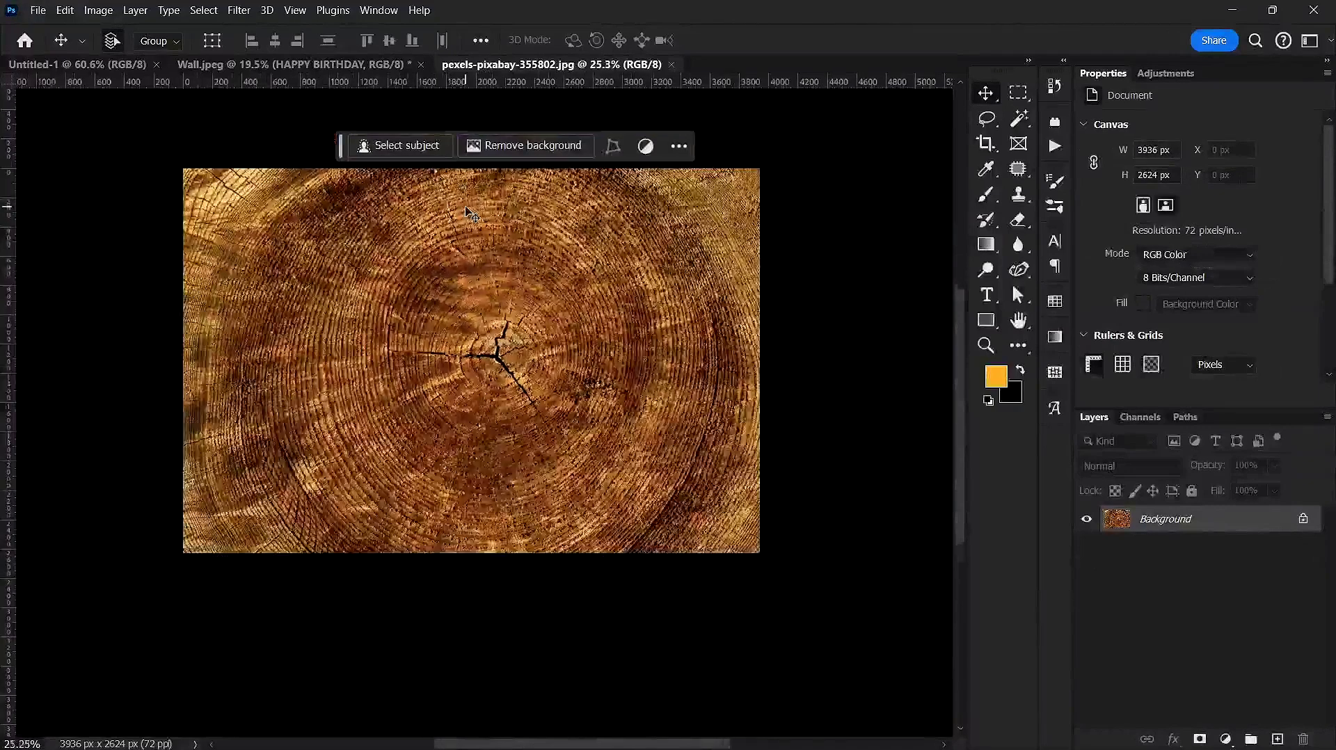
{"action": "scroll", "coordinate": [449, 351], "scroll_direction": "up", "scroll_amount": 3}
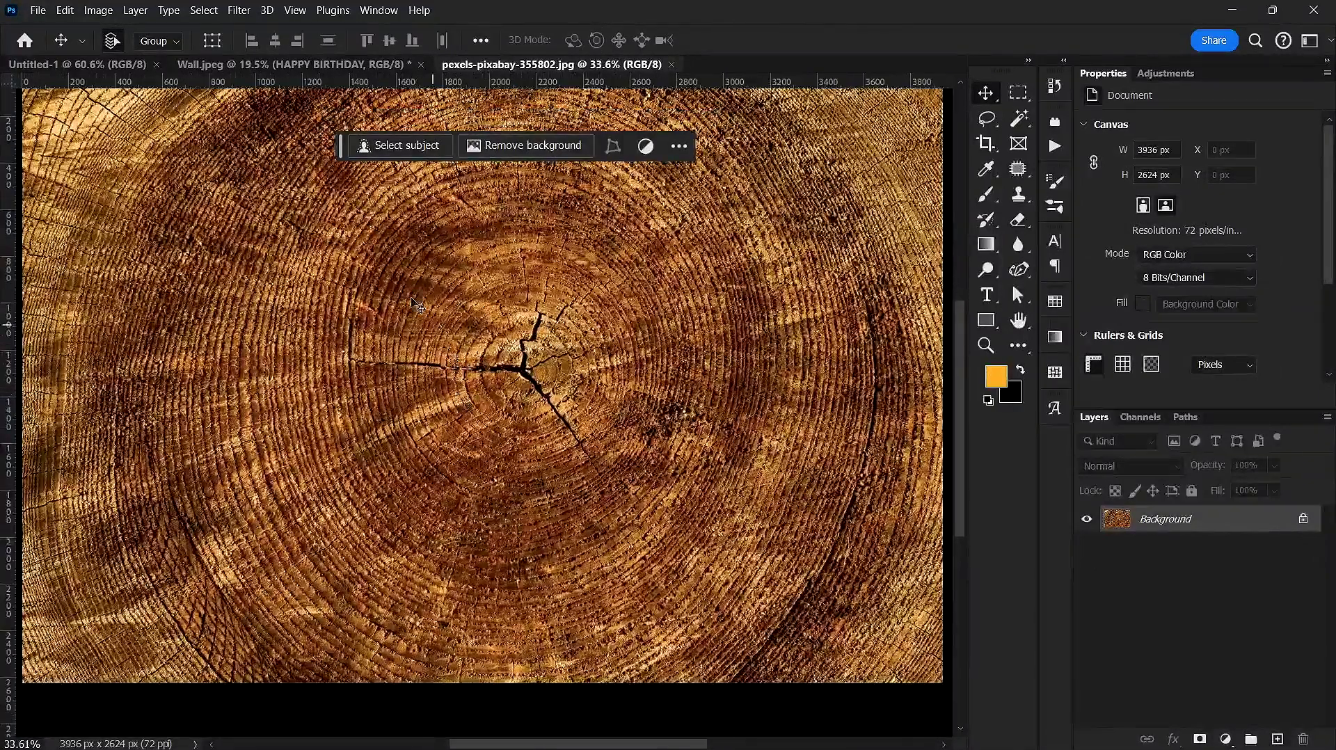
{"action": "scroll", "coordinate": [417, 320], "scroll_direction": "down", "scroll_amount": 1}
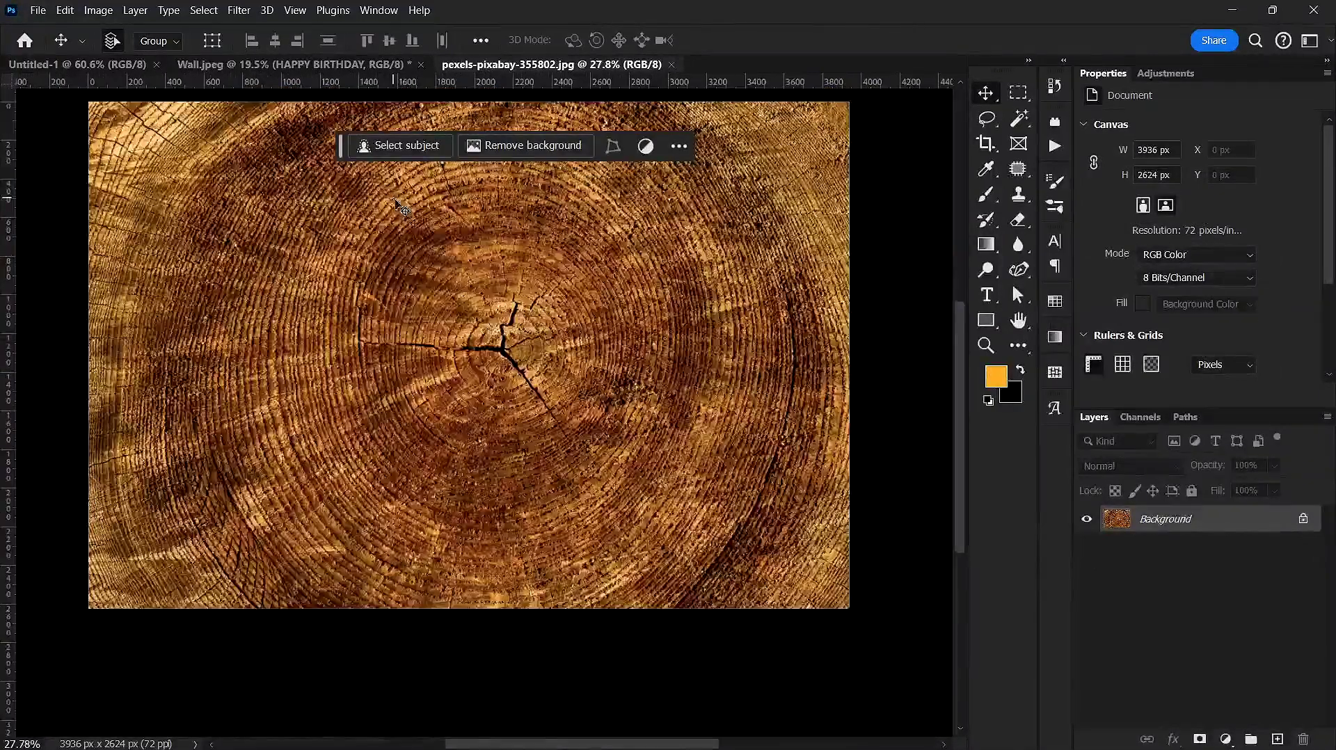
{"action": "key", "text": "t"}
{"action": "left_click", "coordinate": [329, 307]}
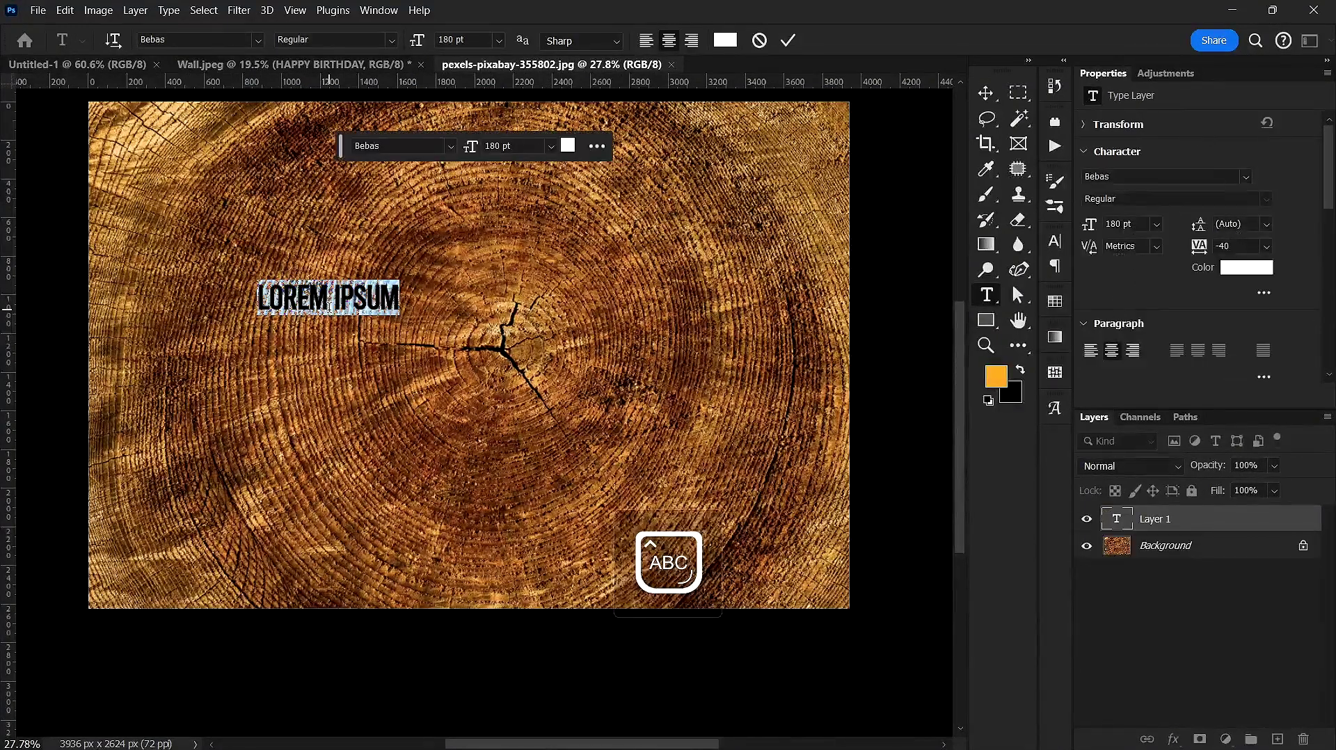
{"action": "type", "text": "WOOD"}
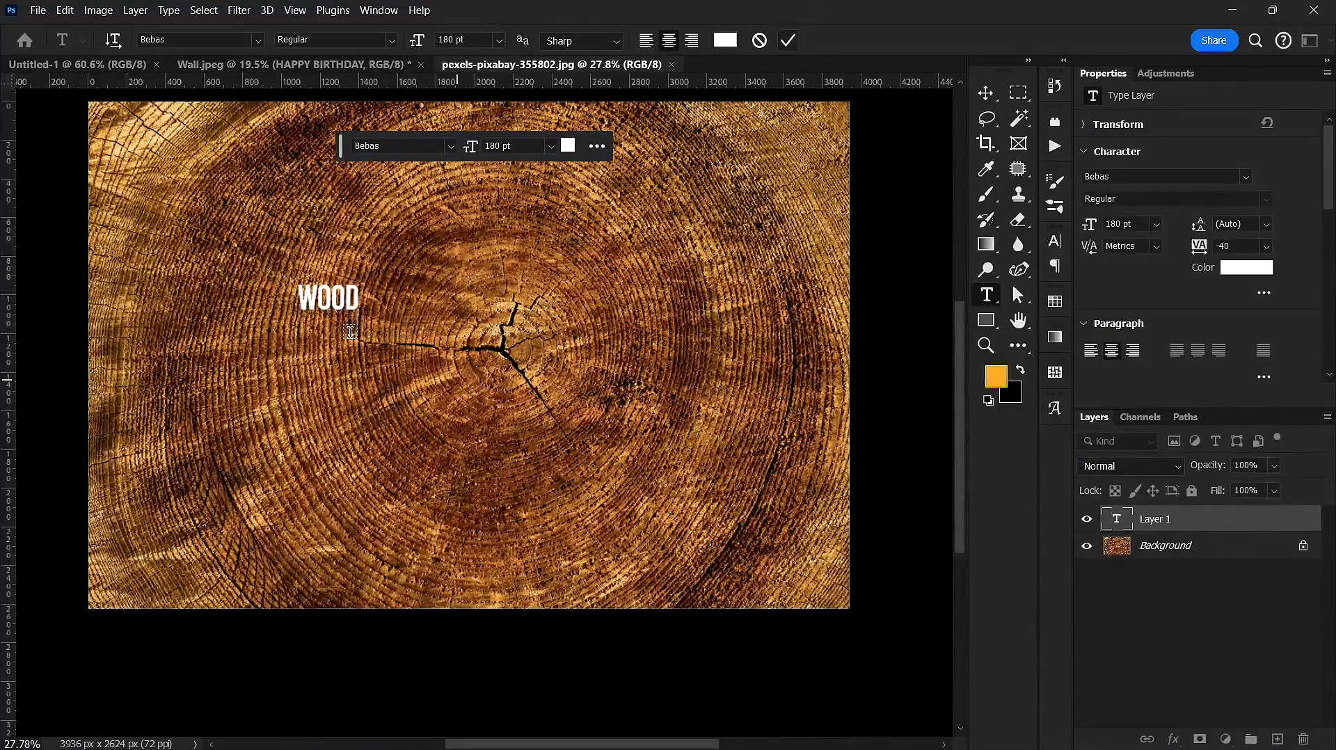
Scale the WOOD text up to about 733% so it spans the middle of the growth rings.
{"action": "key", "text": "ctrl"}
{"action": "left_click_drag", "start_coordinate": [357, 317], "coordinate": [696, 618]}
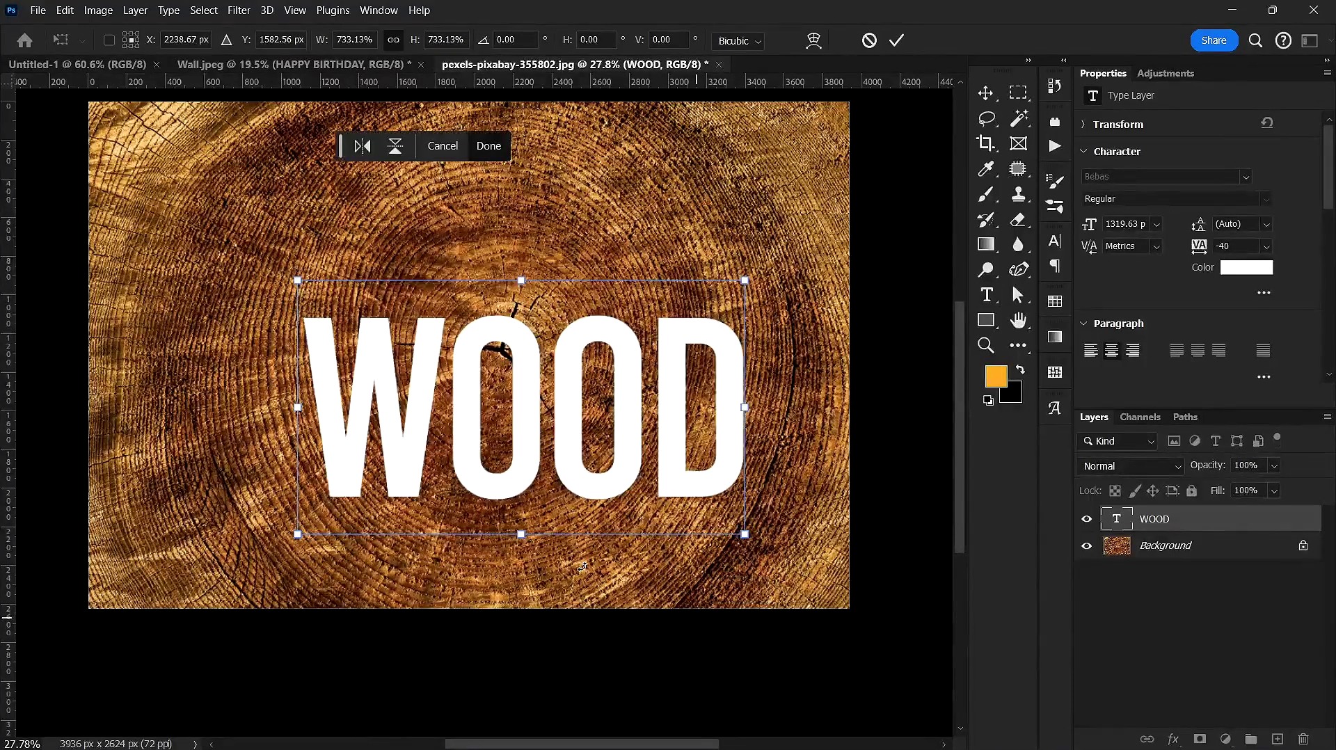
{"action": "double_click", "coordinate": [578, 473]}
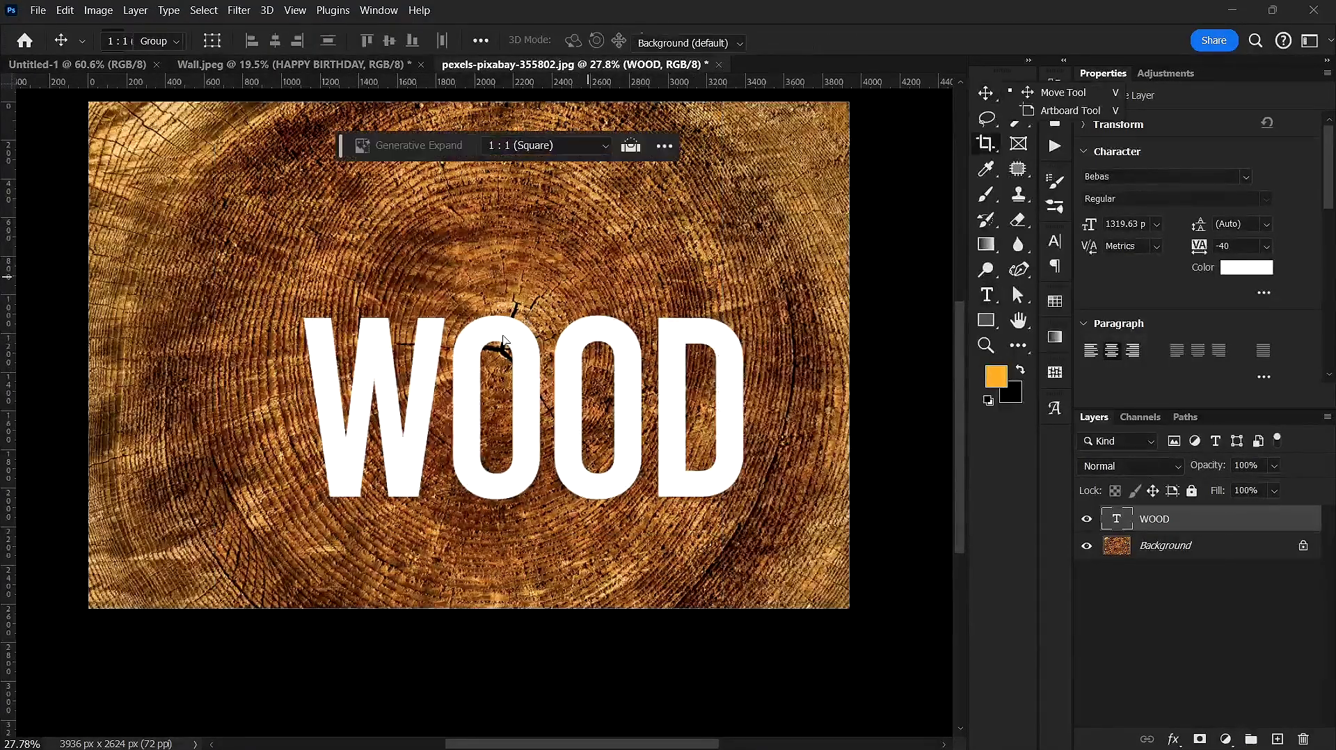
Center the WOOD text on the wood photo and convert its layer to a smart object.
{"action": "scroll", "coordinate": [562, 445], "scroll_direction": "down", "scroll_amount": 3}
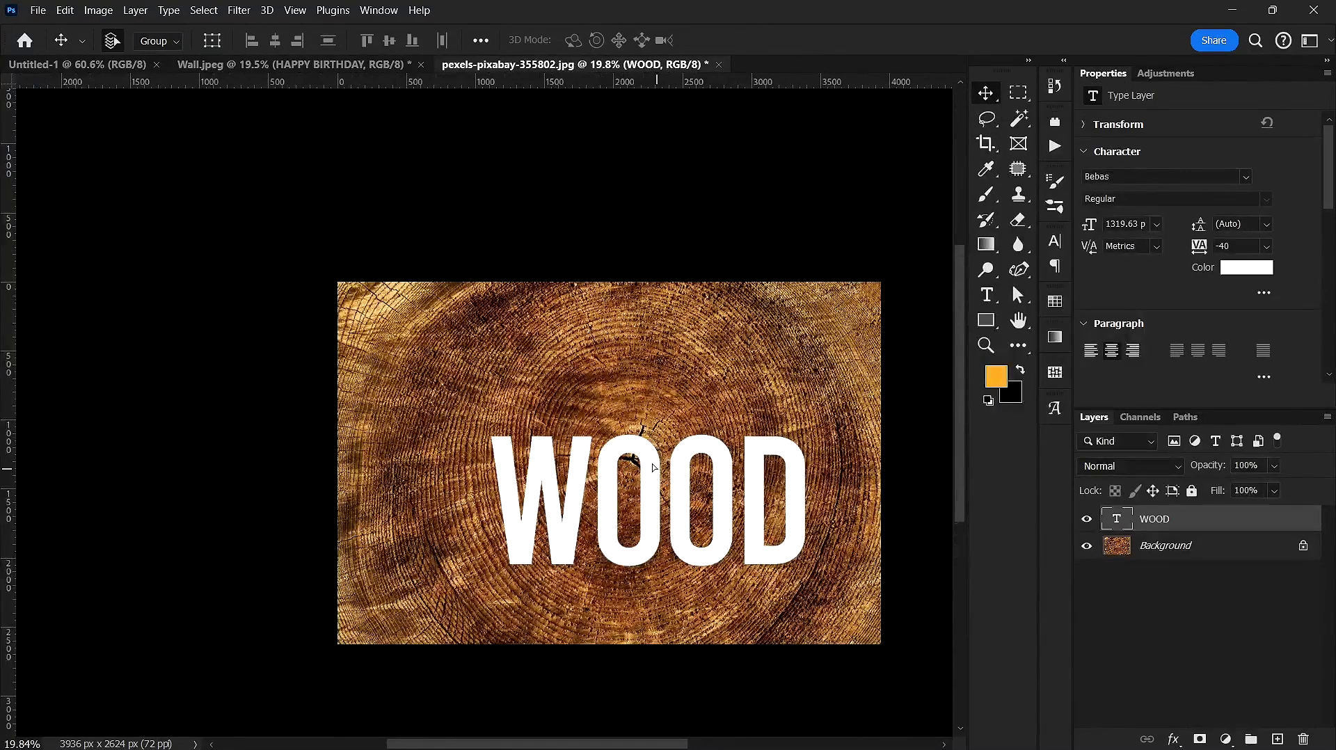
{"action": "left_click_drag", "start_coordinate": [653, 471], "coordinate": [607, 422]}
{"action": "scroll", "coordinate": [622, 421], "scroll_direction": "up", "scroll_amount": 1}
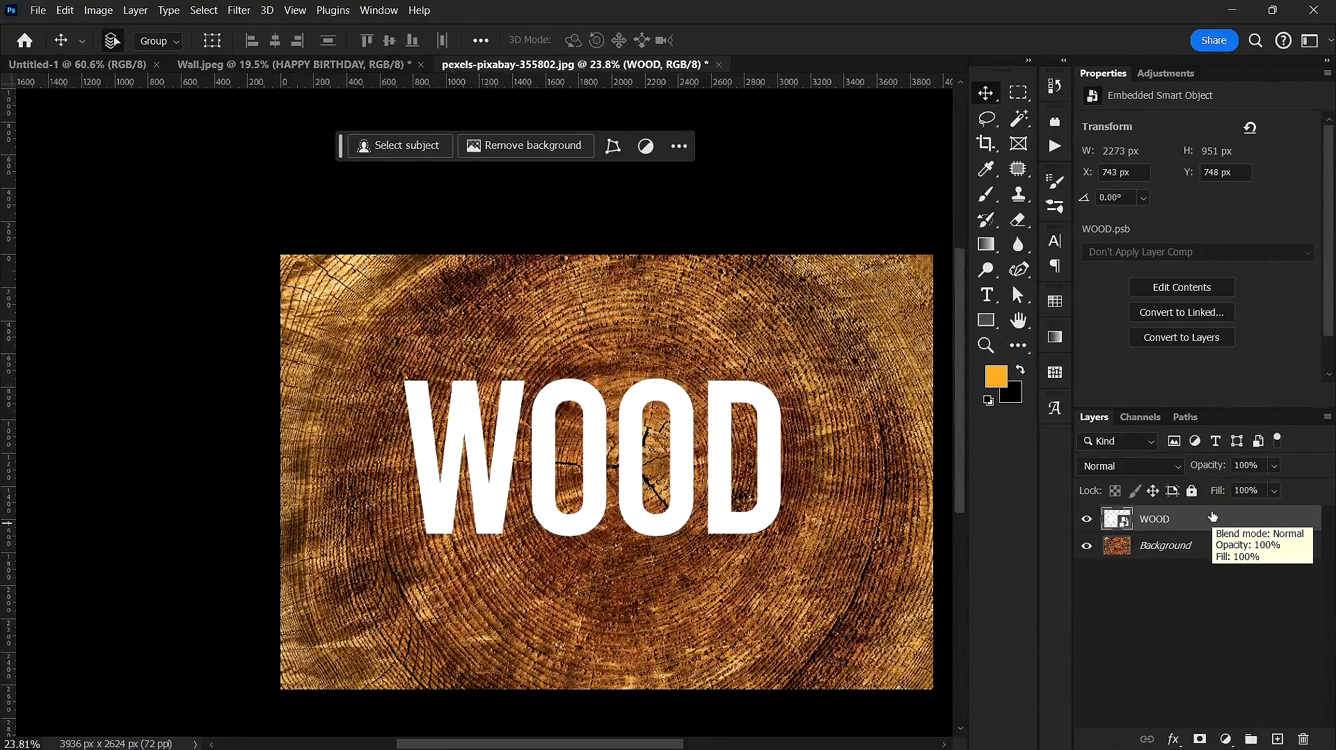
Open the blending options of the WOOD layer and move the dialog off the artwork.
{"action": "right_click", "coordinate": [1215, 519]}
{"action": "key", "text": "Escape"}
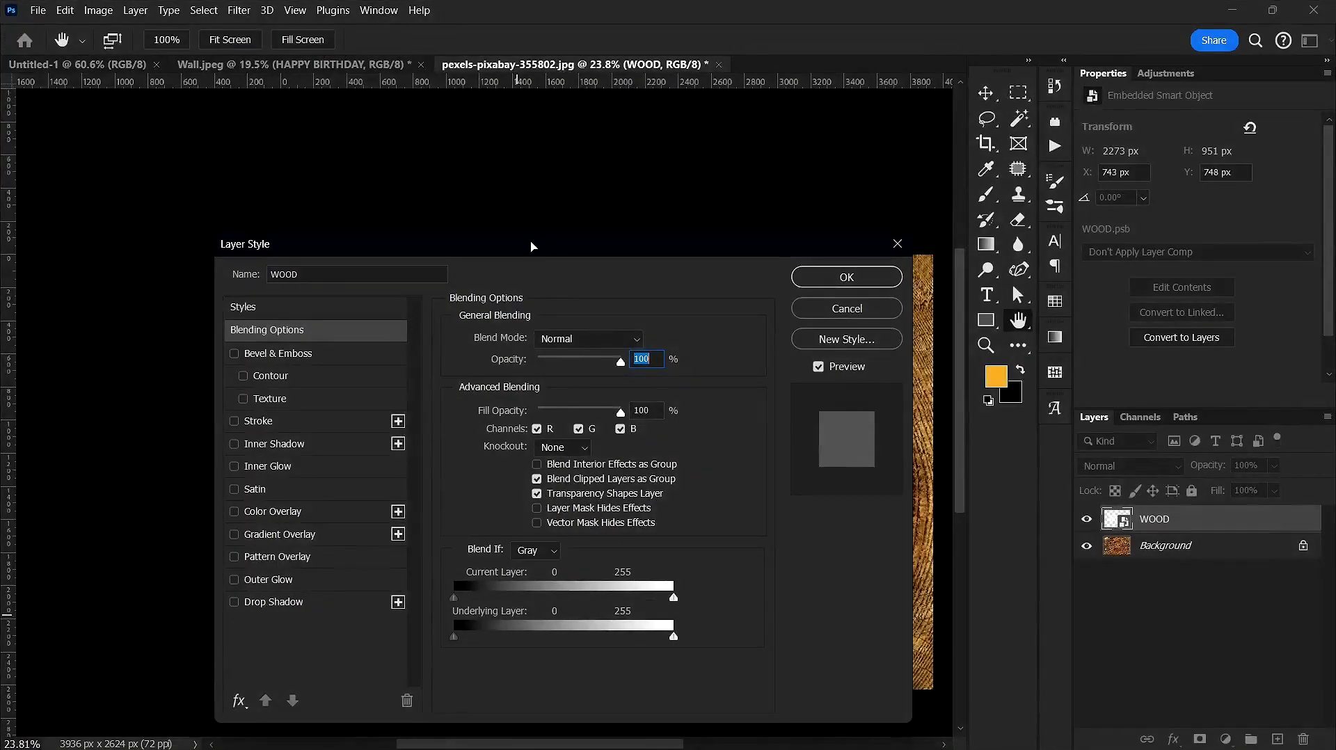
{"action": "left_click_drag", "start_coordinate": [507, 246], "coordinate": [1013, 173]}
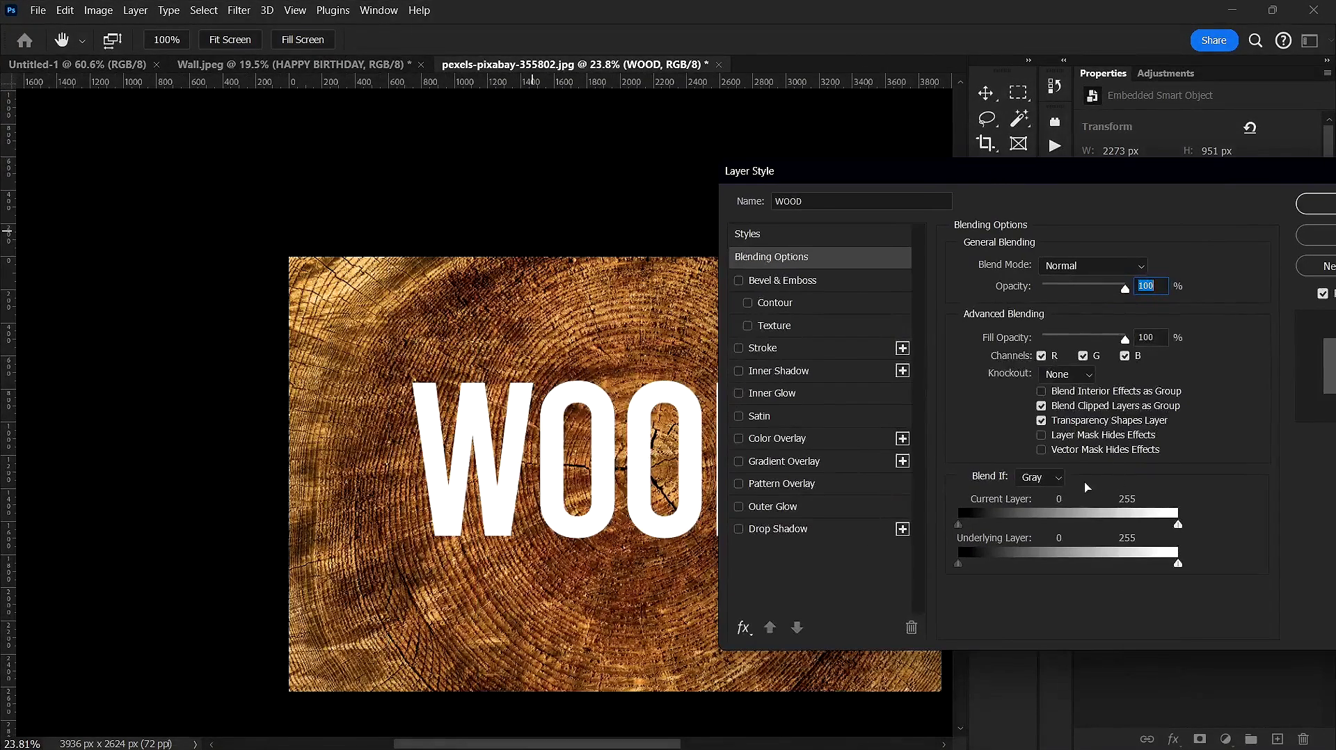
Try Blend If on the Red channel with the Underlying Layer highlight slider split at about 28 / 135, and reset it to 255.
{"action": "left_click", "coordinate": [1040, 477]}
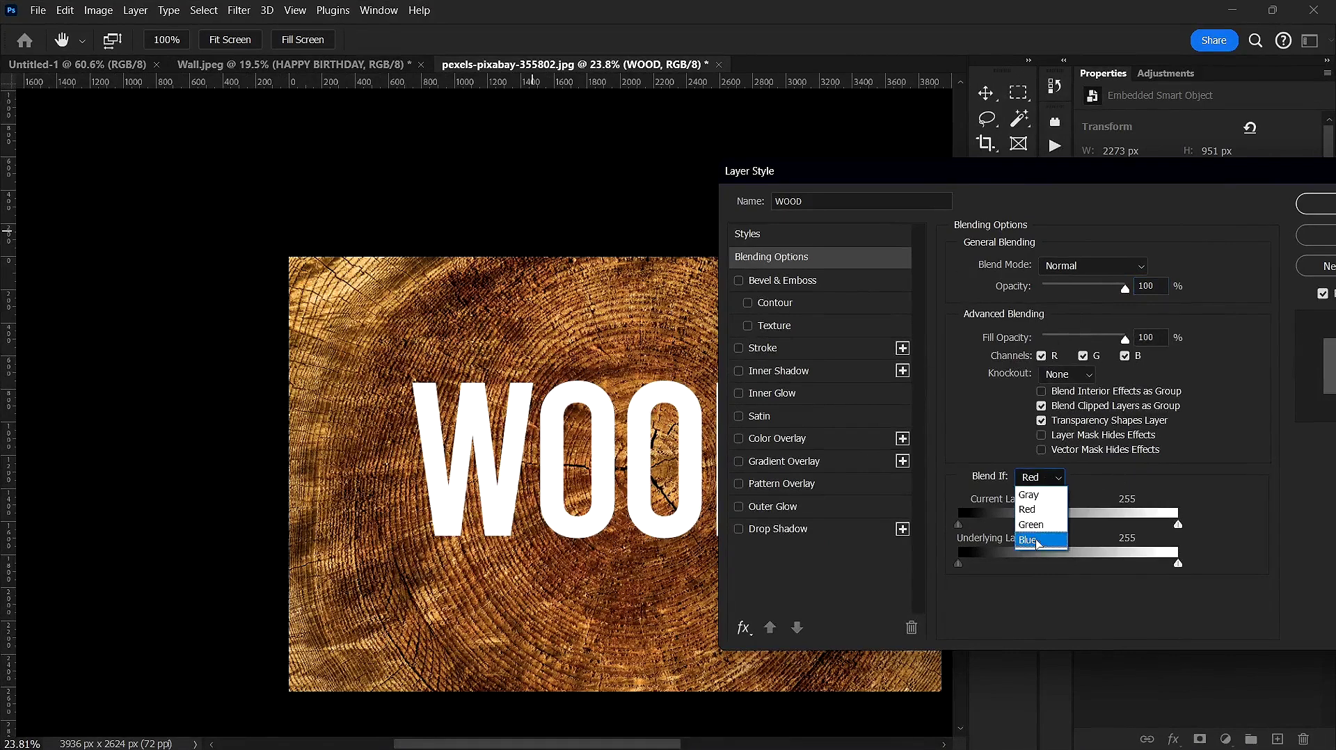
{"action": "left_click", "coordinate": [1028, 509]}
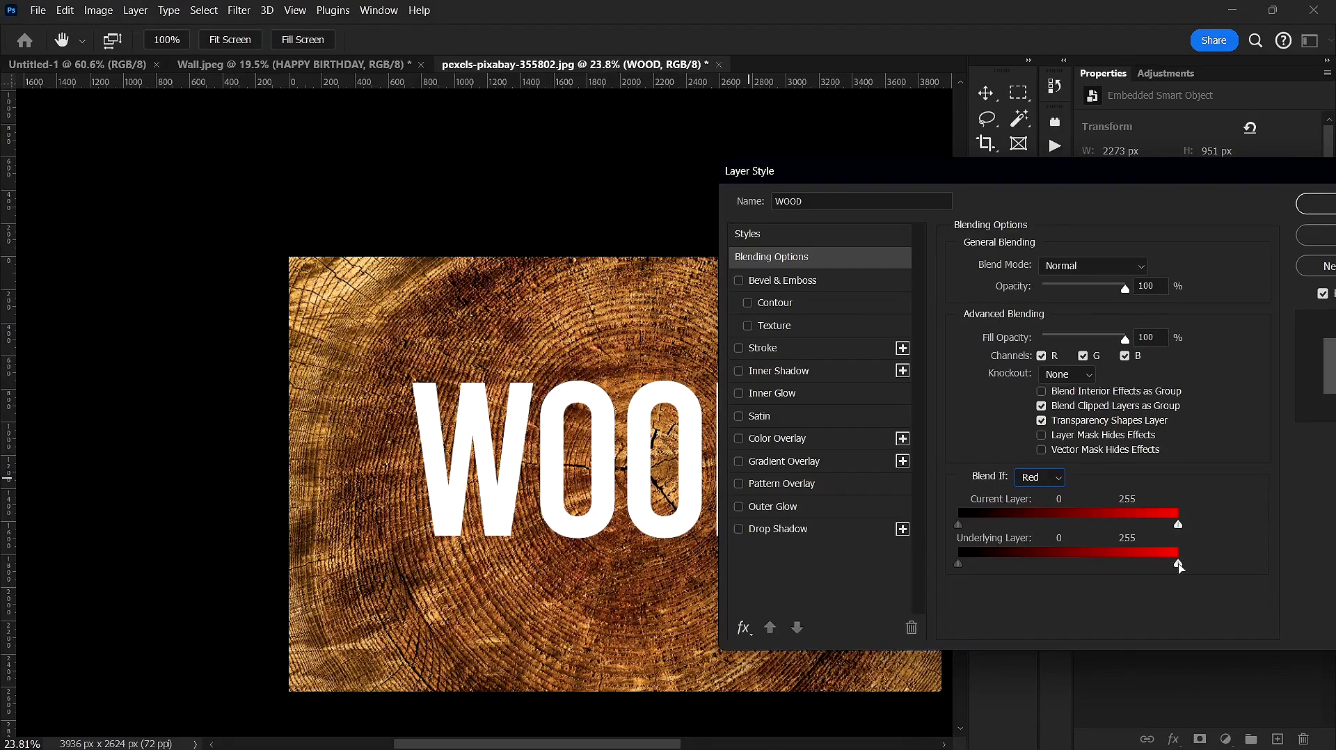
{"action": "left_click_drag", "start_coordinate": [1156, 564], "coordinate": [1040, 554]}
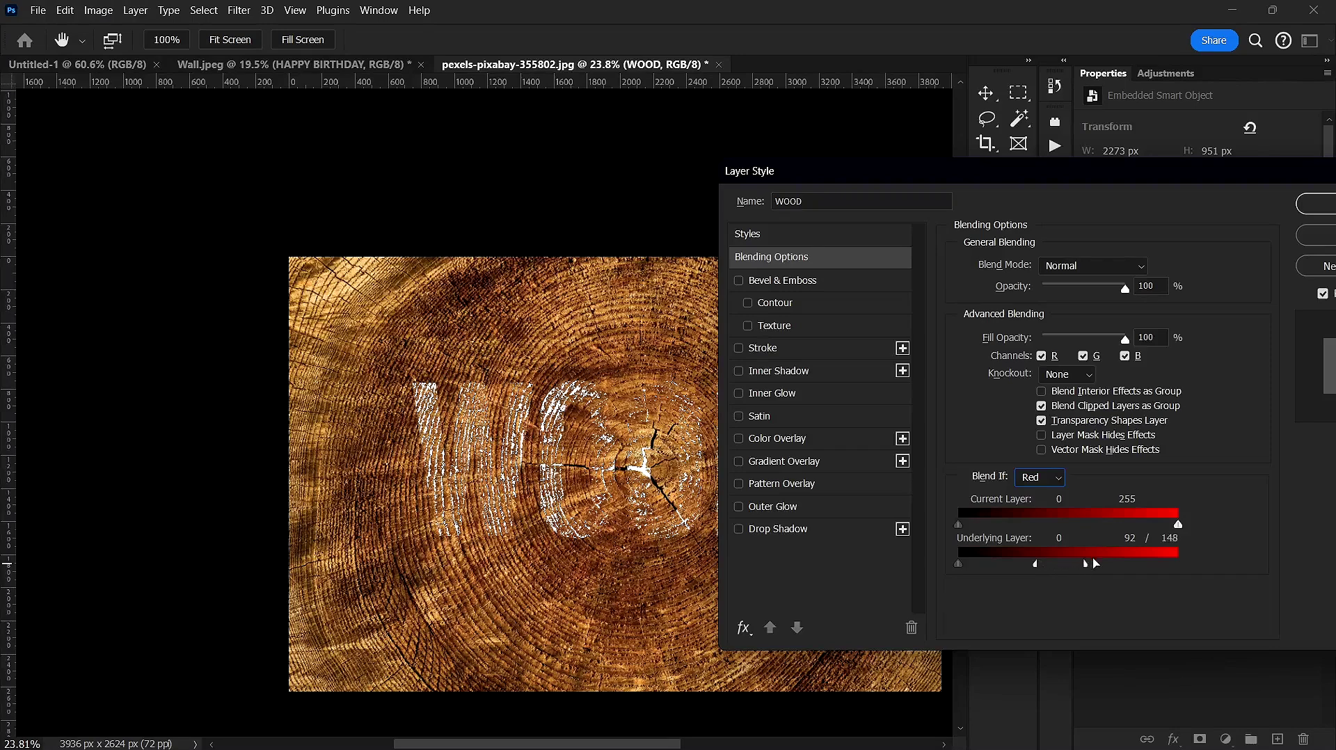
{"action": "left_click_drag", "start_coordinate": [1096, 563], "coordinate": [983, 568]}
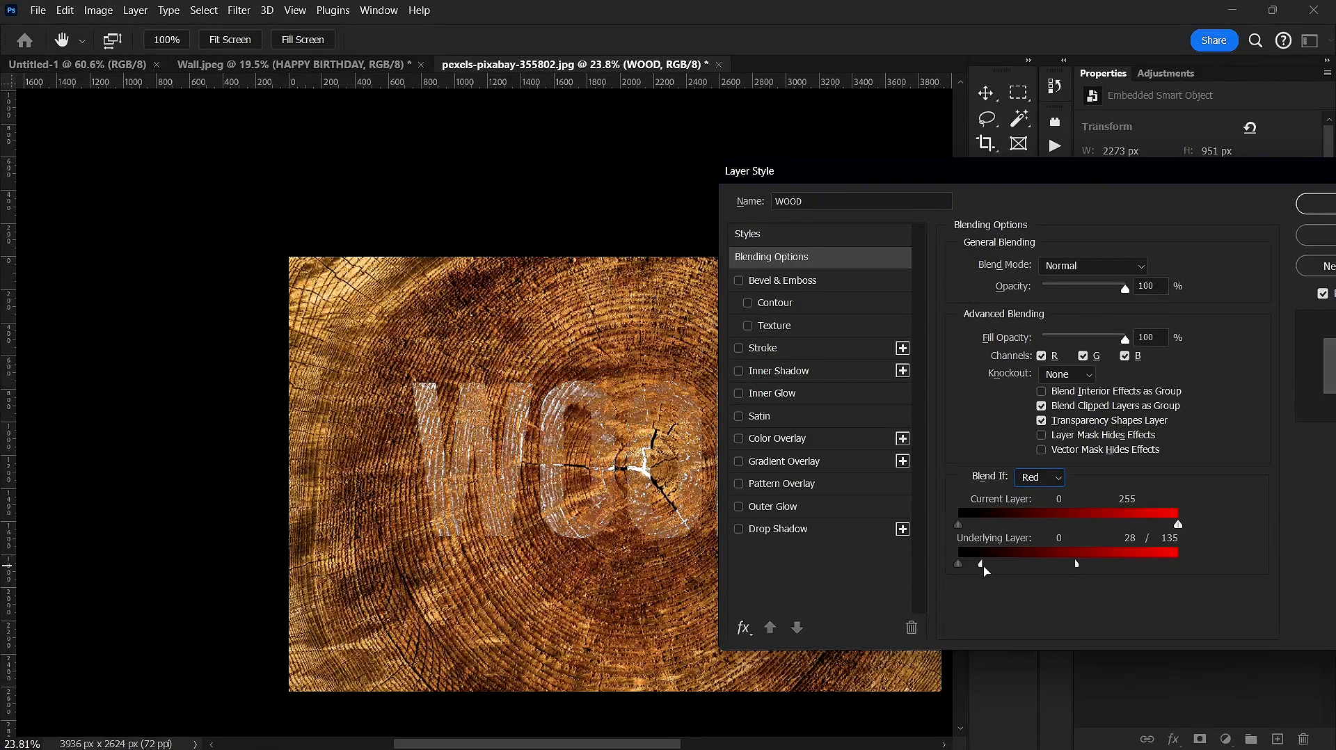
{"action": "left_click_drag", "start_coordinate": [1065, 563], "coordinate": [1214, 569]}
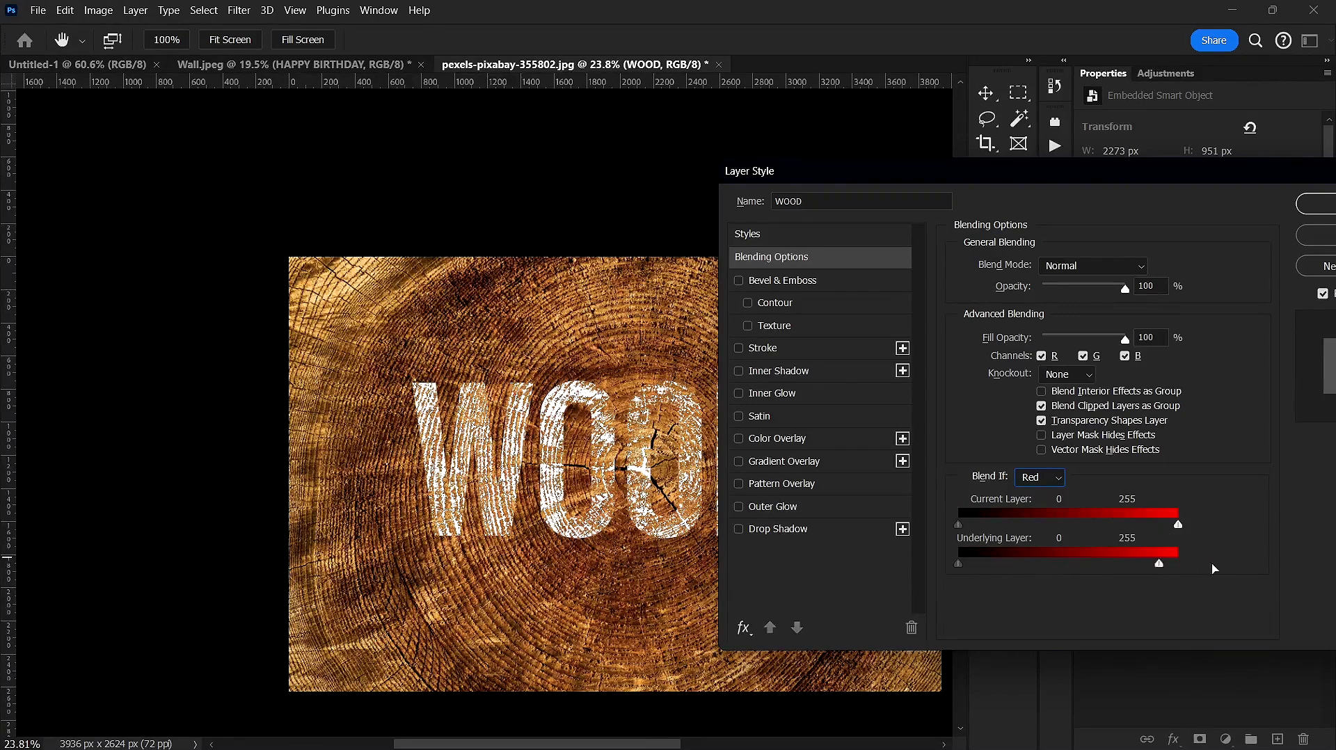
Set Blend If to Gray and split the Underlying Layer shadow slider to 72 / 100.
{"action": "left_click", "coordinate": [1034, 478]}
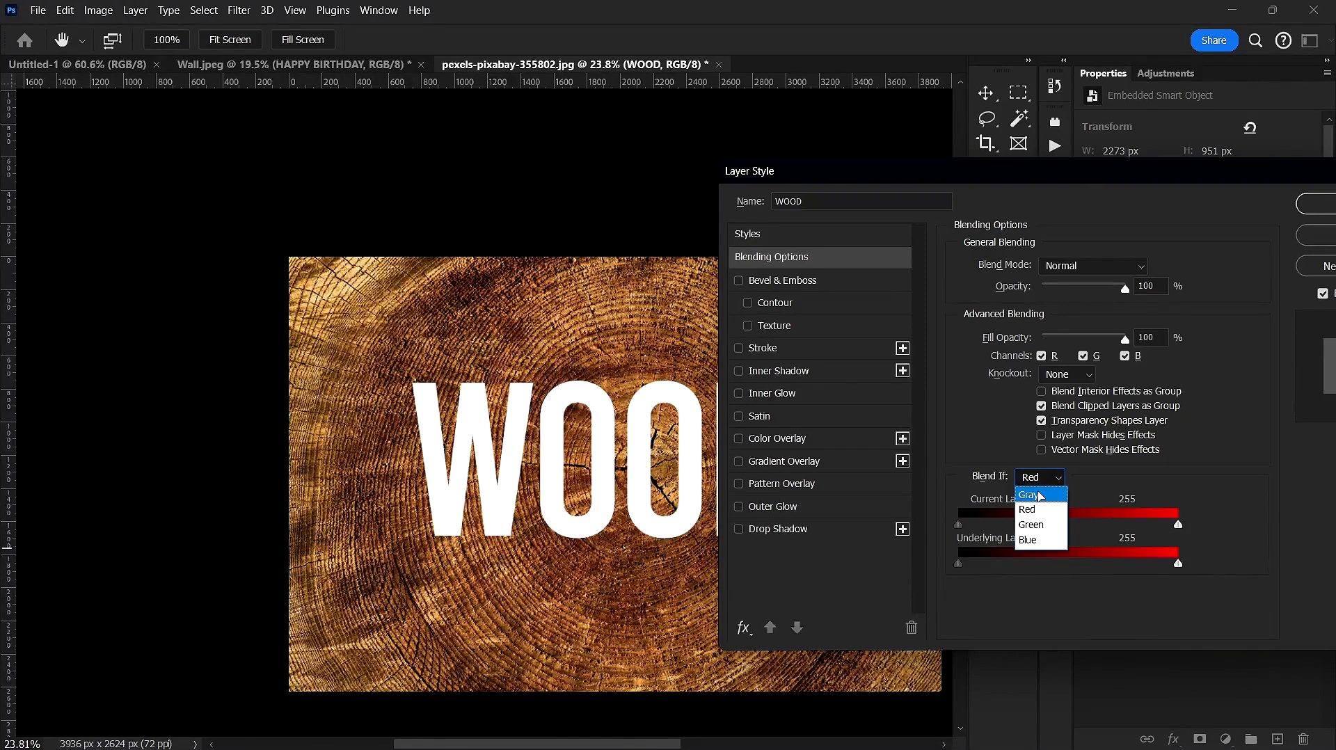
{"action": "left_click", "coordinate": [1030, 475]}
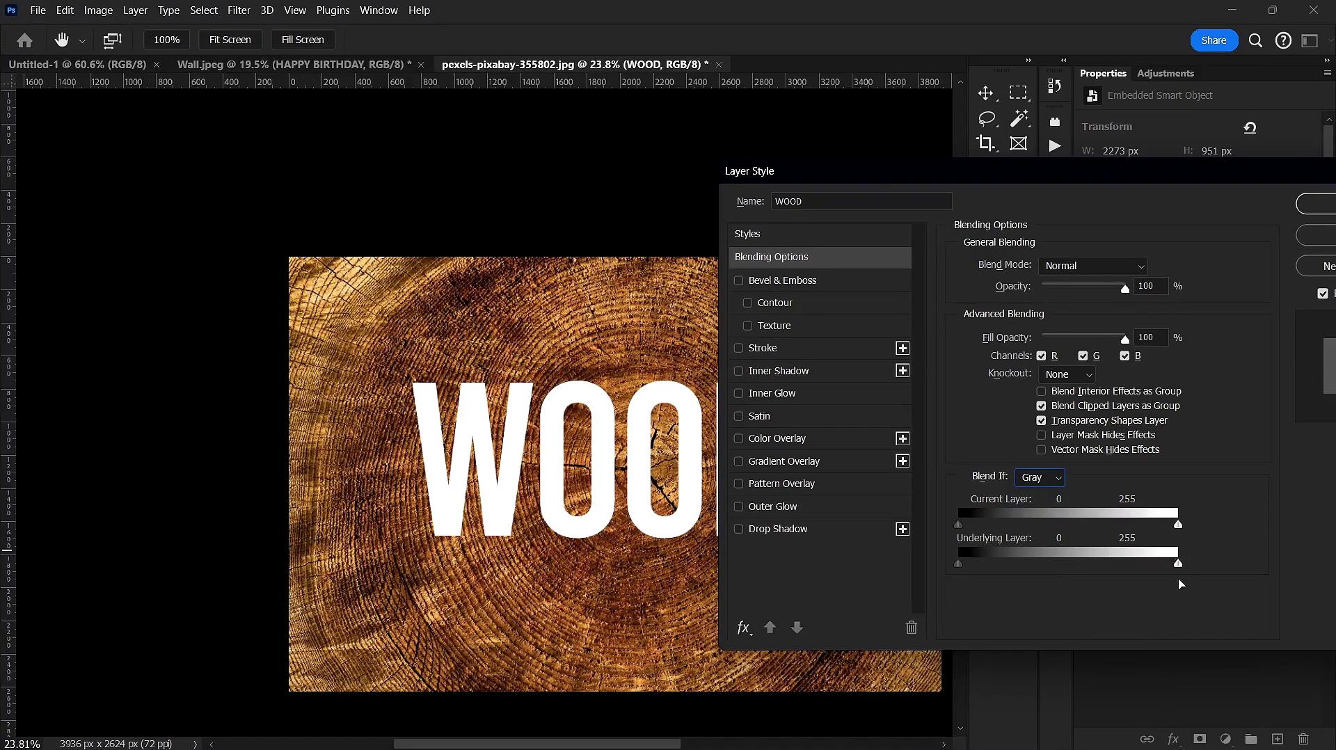
{"action": "left_click_drag", "start_coordinate": [988, 561], "coordinate": [1037, 555]}
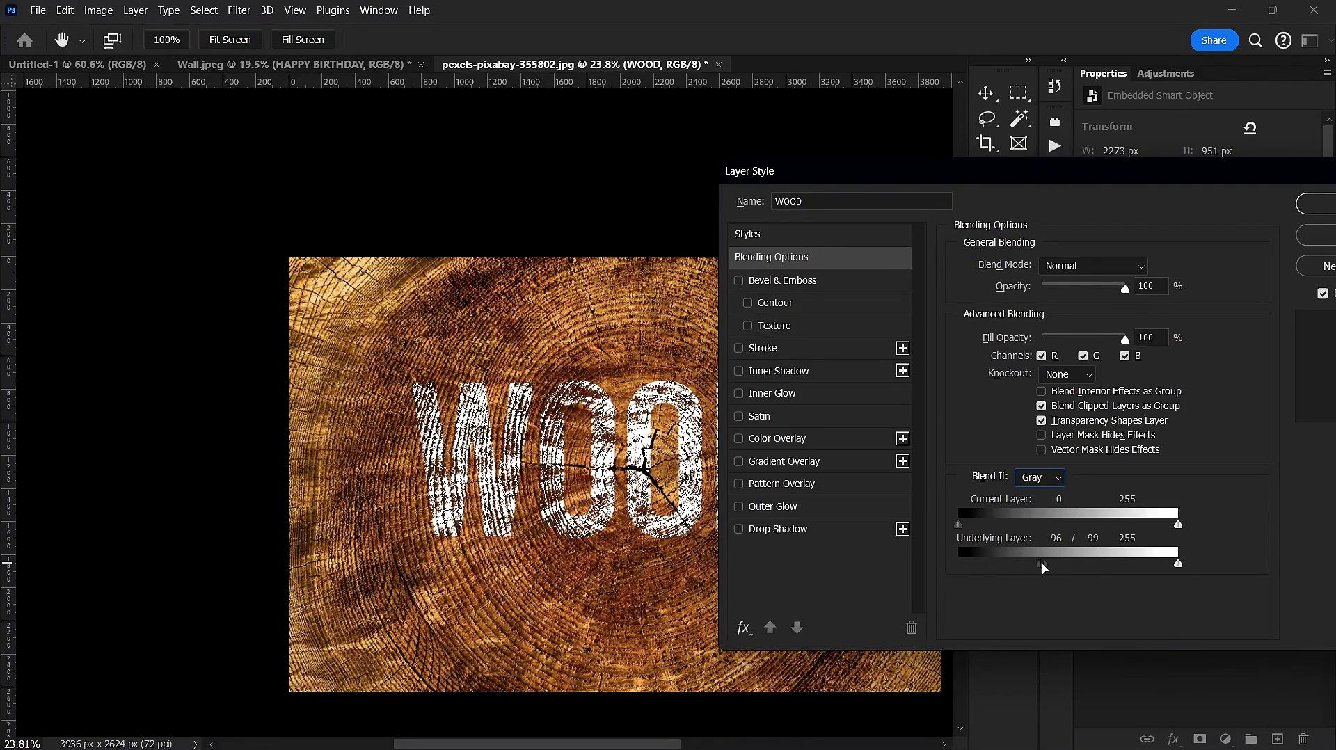
{"action": "left_click_drag", "start_coordinate": [1034, 569], "coordinate": [1004, 577]}
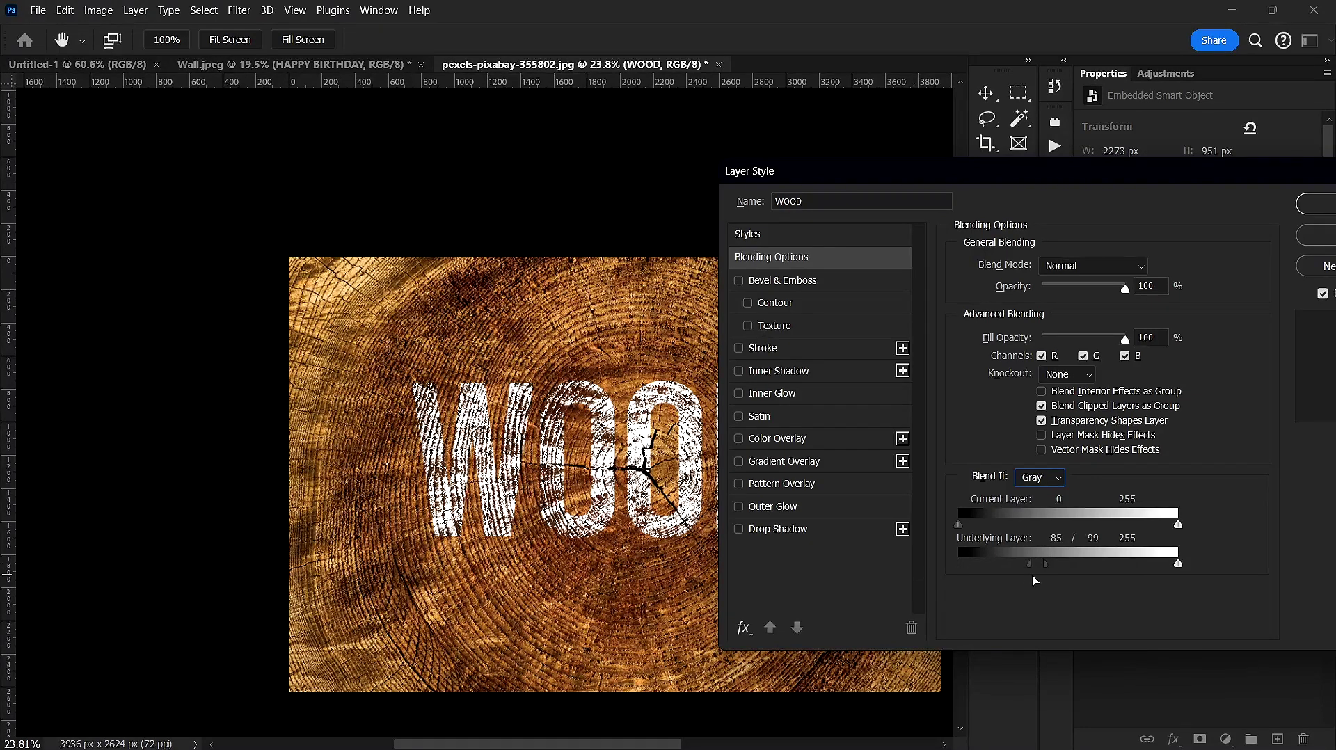
{"action": "left_click_drag", "start_coordinate": [1047, 569], "coordinate": [1119, 570]}
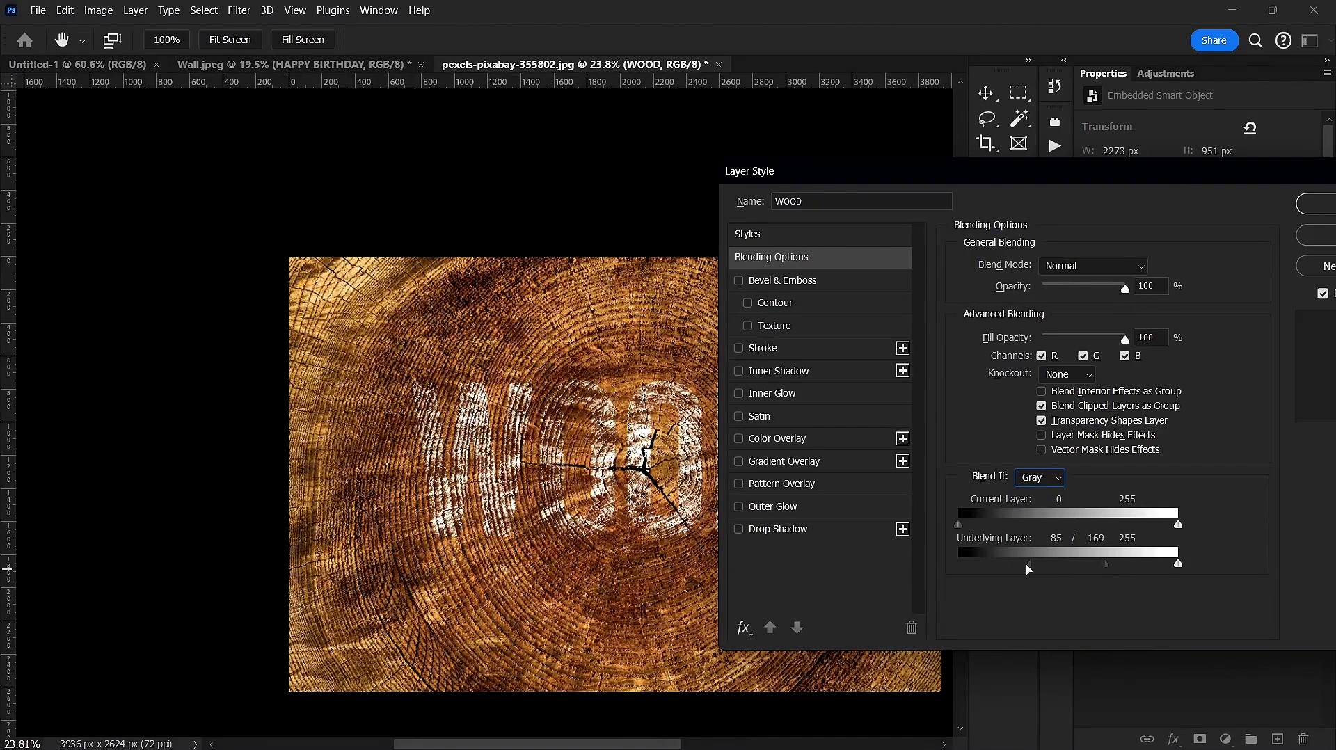
{"action": "mouse_move", "coordinate": [1042, 569]}
{"action": "left_mouse_down"}
{"action": "mouse_move", "coordinate": [1074, 566]}
{"action": "mouse_move", "coordinate": [1022, 571]}
{"action": "left_mouse_up"}
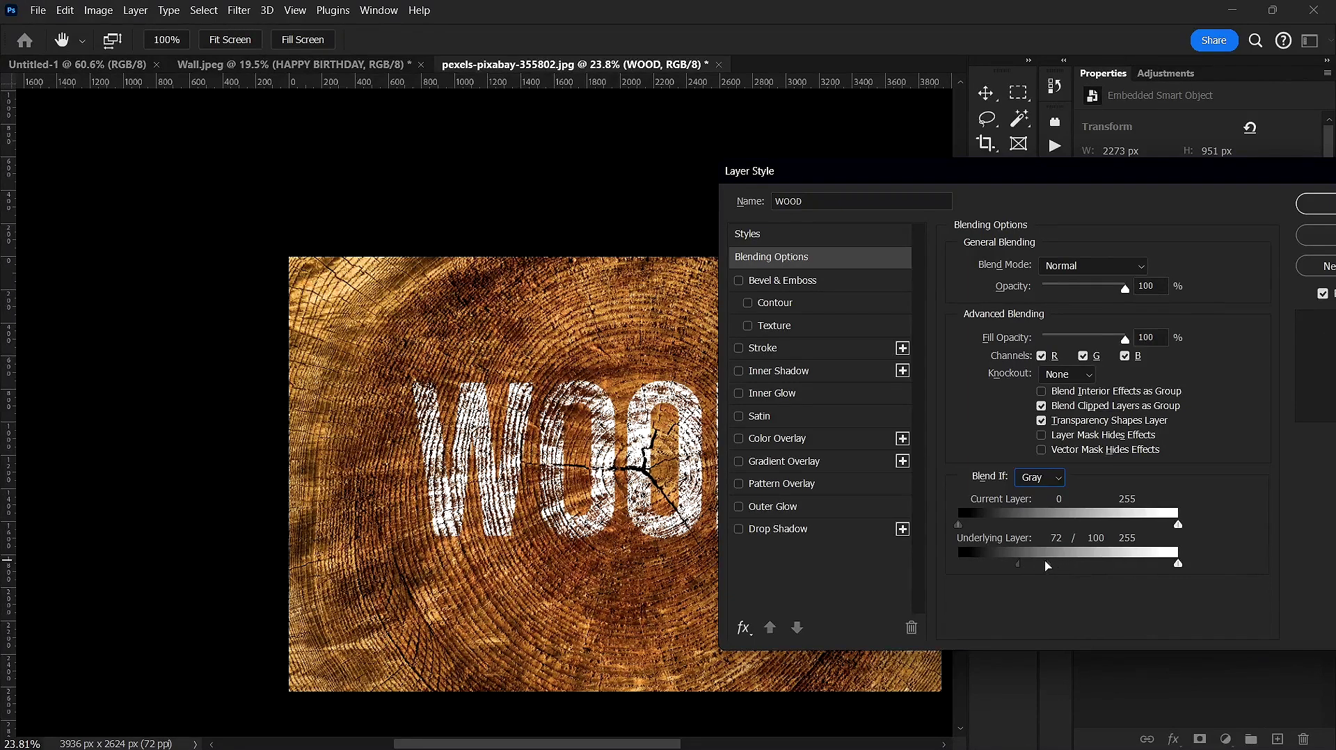
Try the Overlay blend mode with the Underlying Layer shadow slider at 40 / 100, and return the mode to Normal.
{"action": "left_click", "coordinate": [1076, 267]}
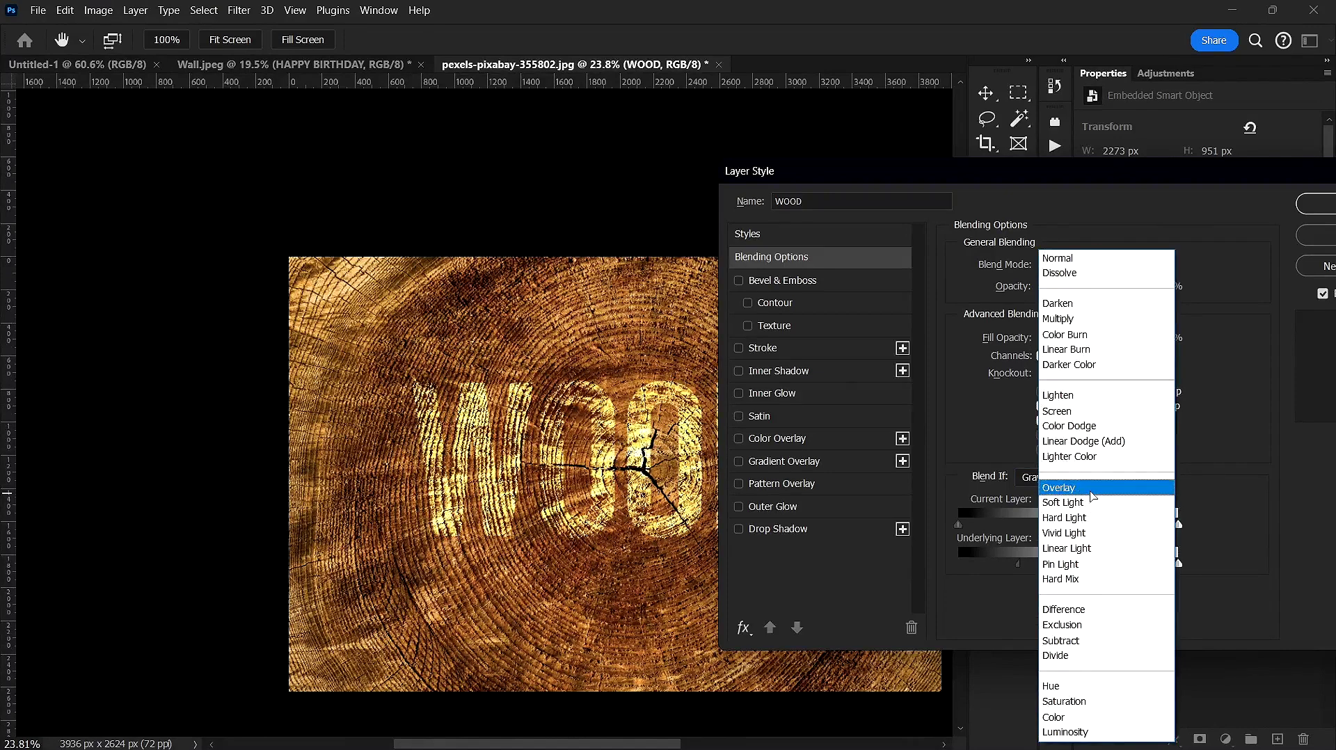
{"action": "left_click", "coordinate": [1059, 487]}
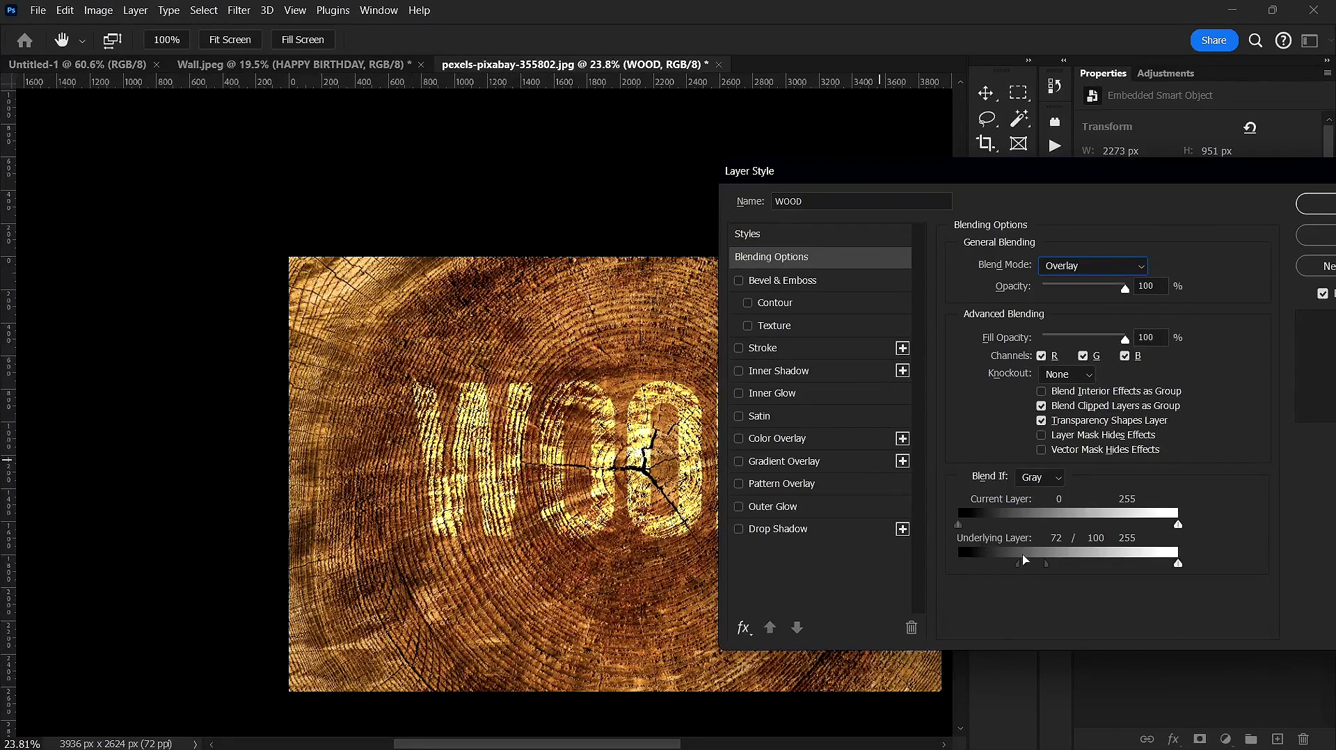
{"action": "left_click_drag", "start_coordinate": [1015, 568], "coordinate": [995, 563]}
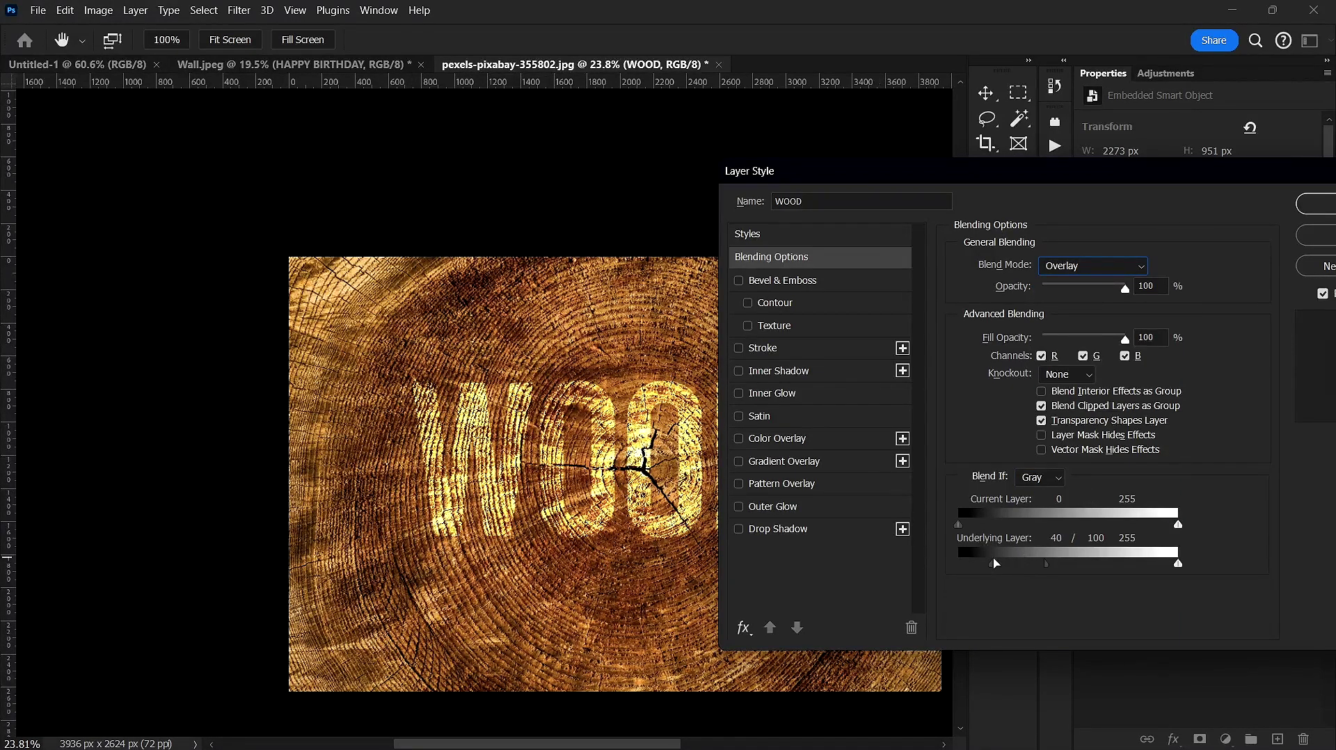
{"action": "left_click", "coordinate": [1111, 267]}
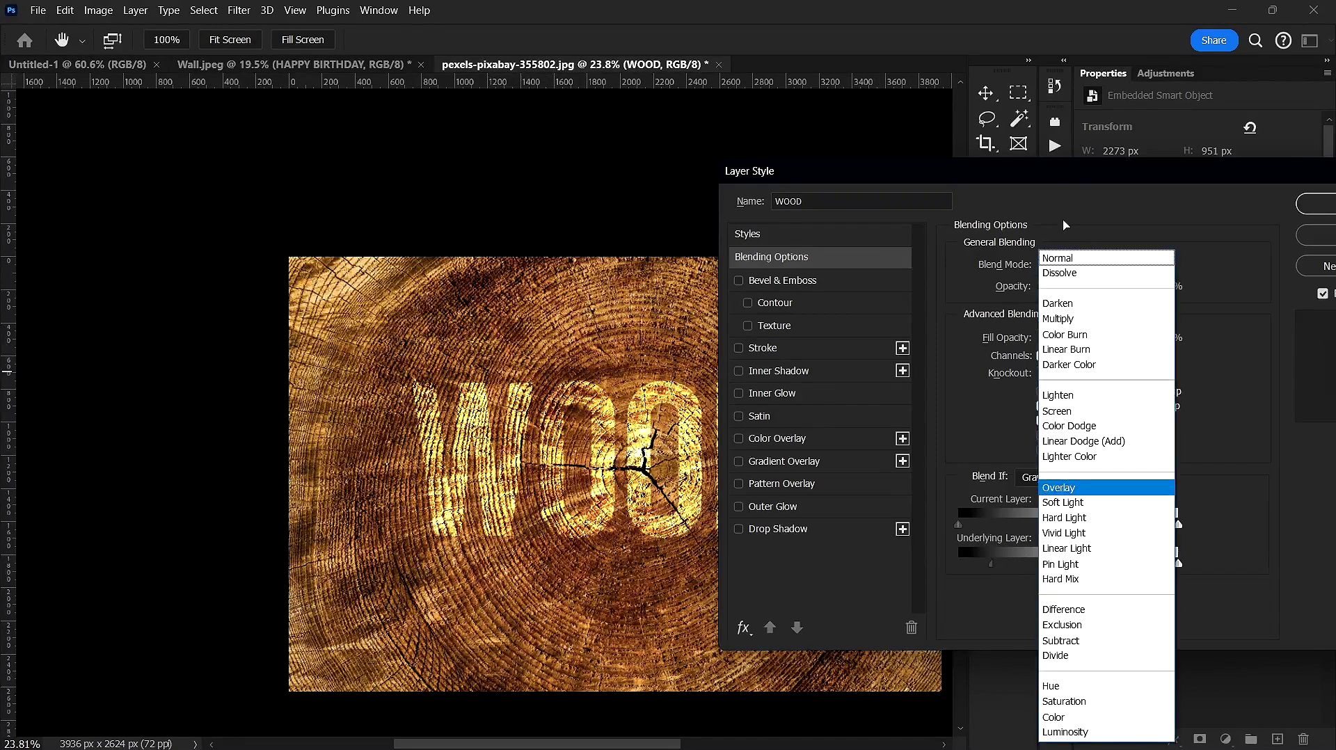
{"action": "left_click", "coordinate": [1065, 257]}
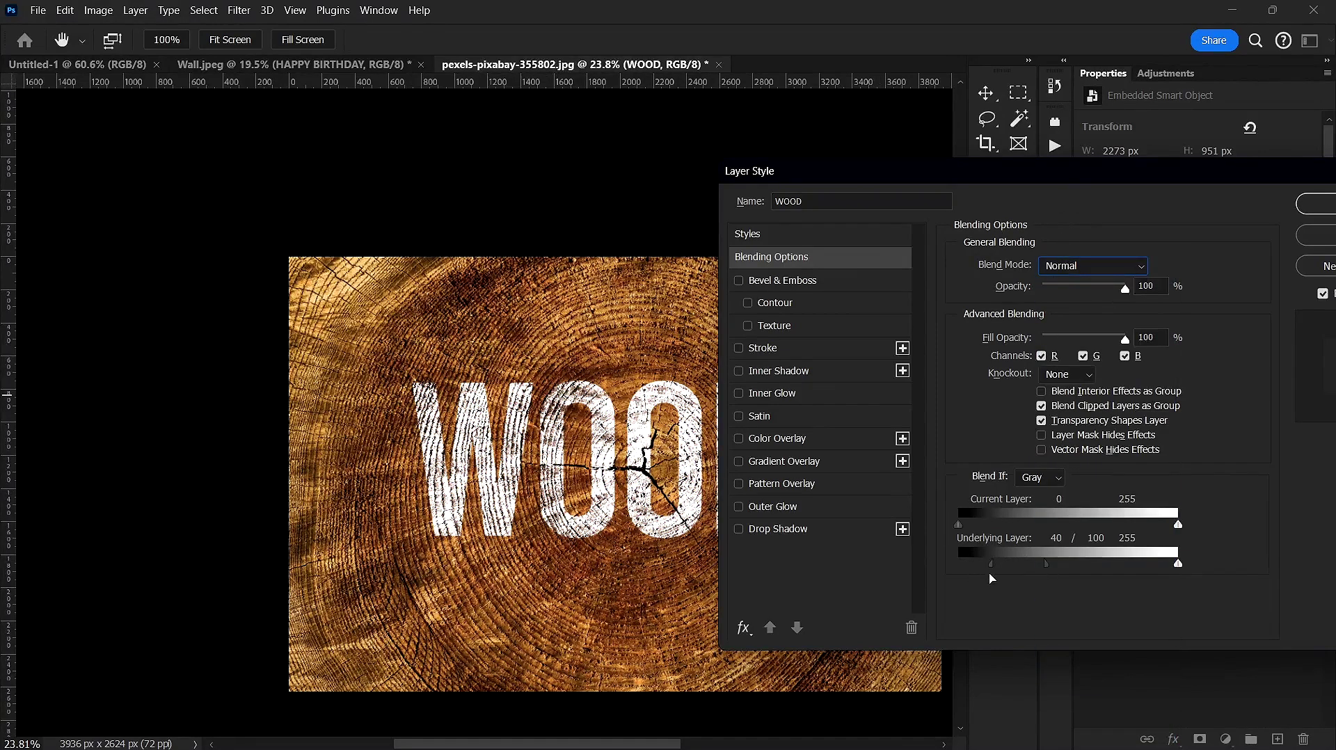
Set the Underlying Layer shadow split to 71 / 100 and apply the layer style to the WOOD layer.
{"action": "left_click_drag", "start_coordinate": [992, 565], "coordinate": [1019, 568]}
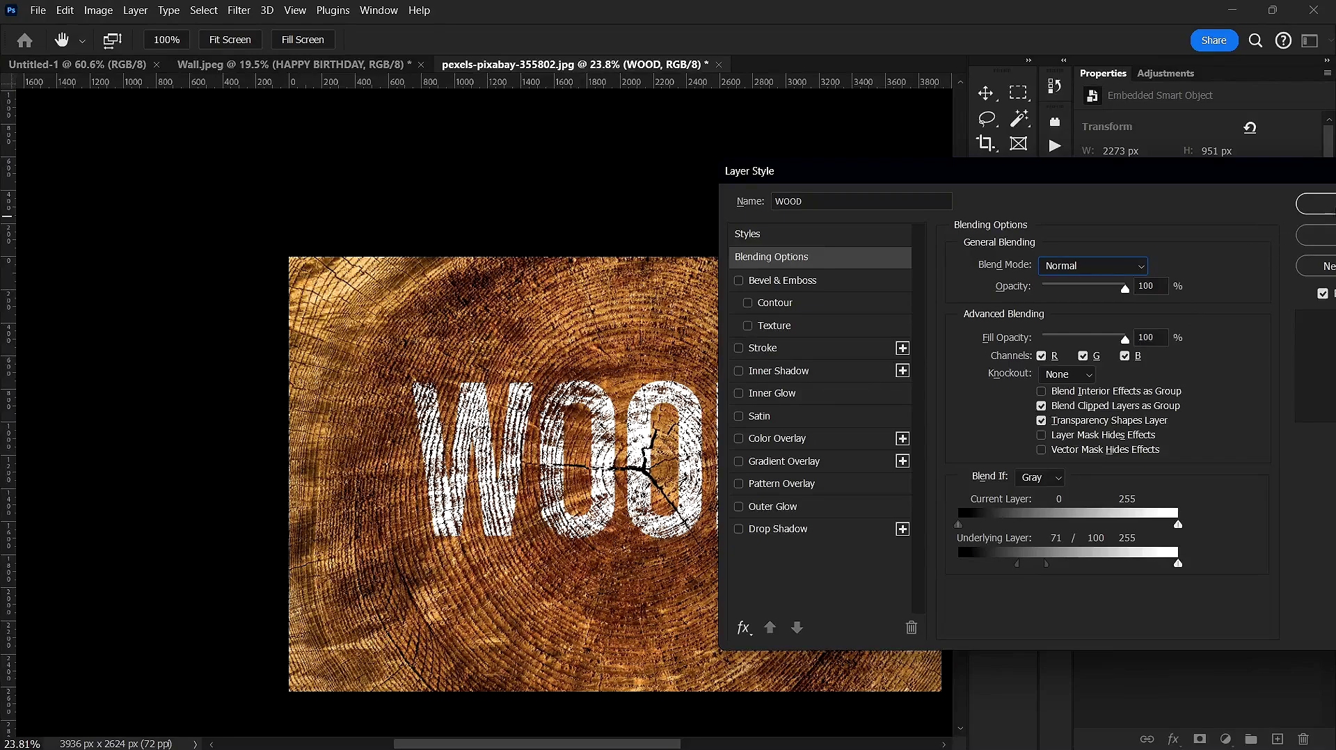
{"action": "left_click", "coordinate": [1316, 205]}
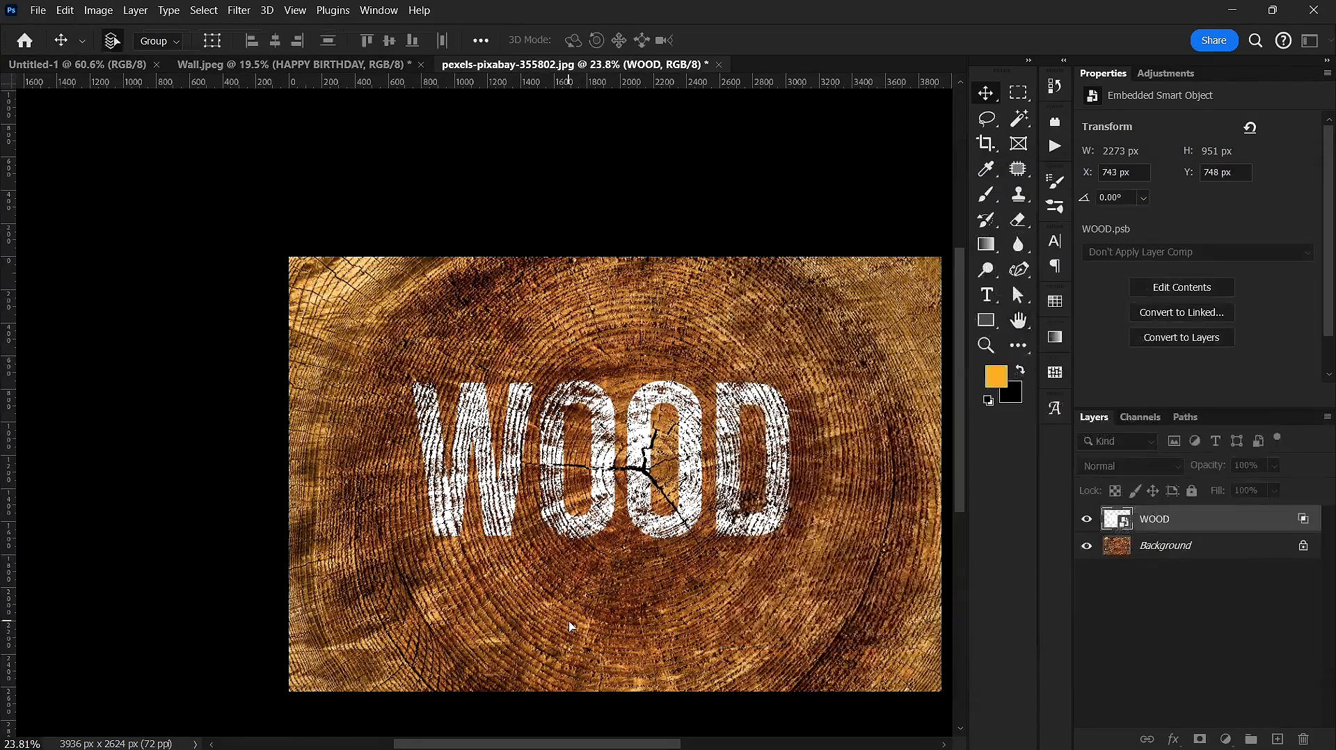
{"action": "scroll", "coordinate": [570, 416], "scroll_direction": "down", "scroll_amount": 3}
{"action": "scroll", "coordinate": [571, 416], "scroll_direction": "up", "scroll_amount": 3}
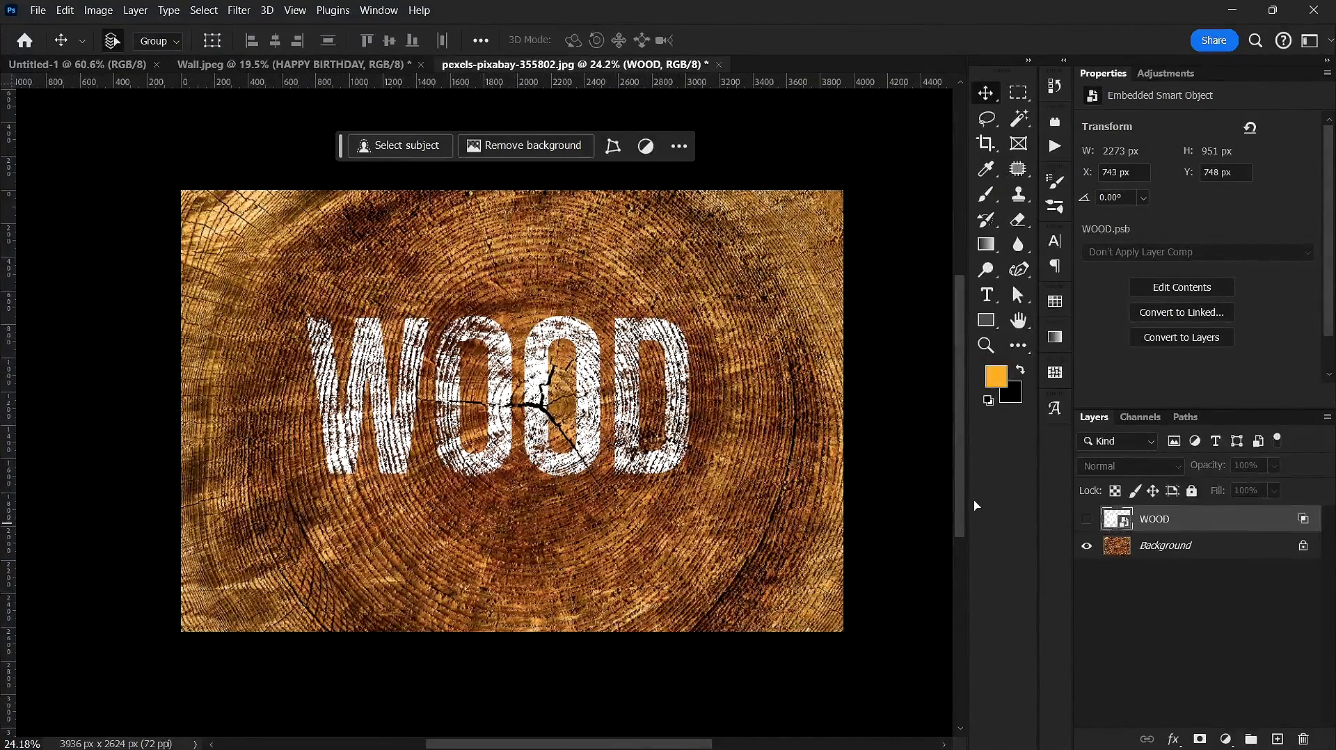
Hide the WOOD layer and select the Background layer.
{"action": "left_click", "coordinate": [1086, 518]}
{"action": "left_click", "coordinate": [612, 415]}
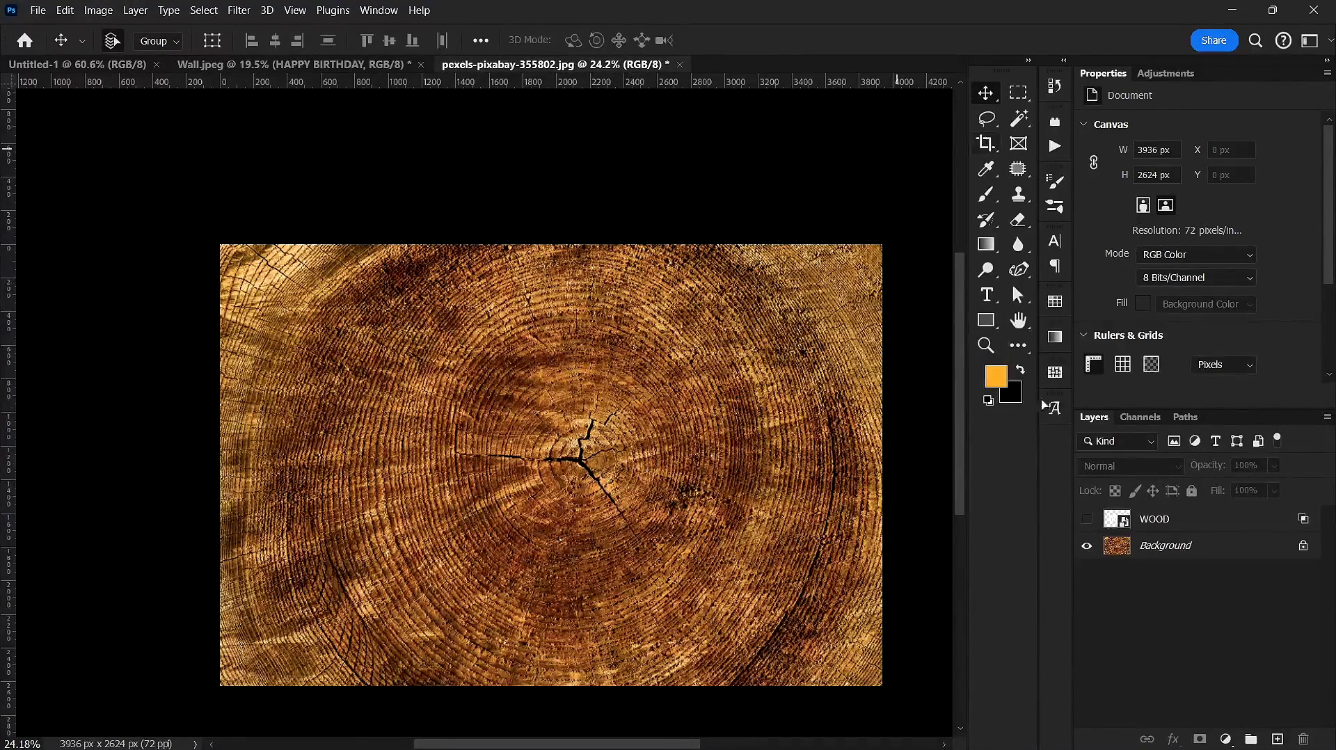
{"action": "left_click", "coordinate": [1226, 553]}
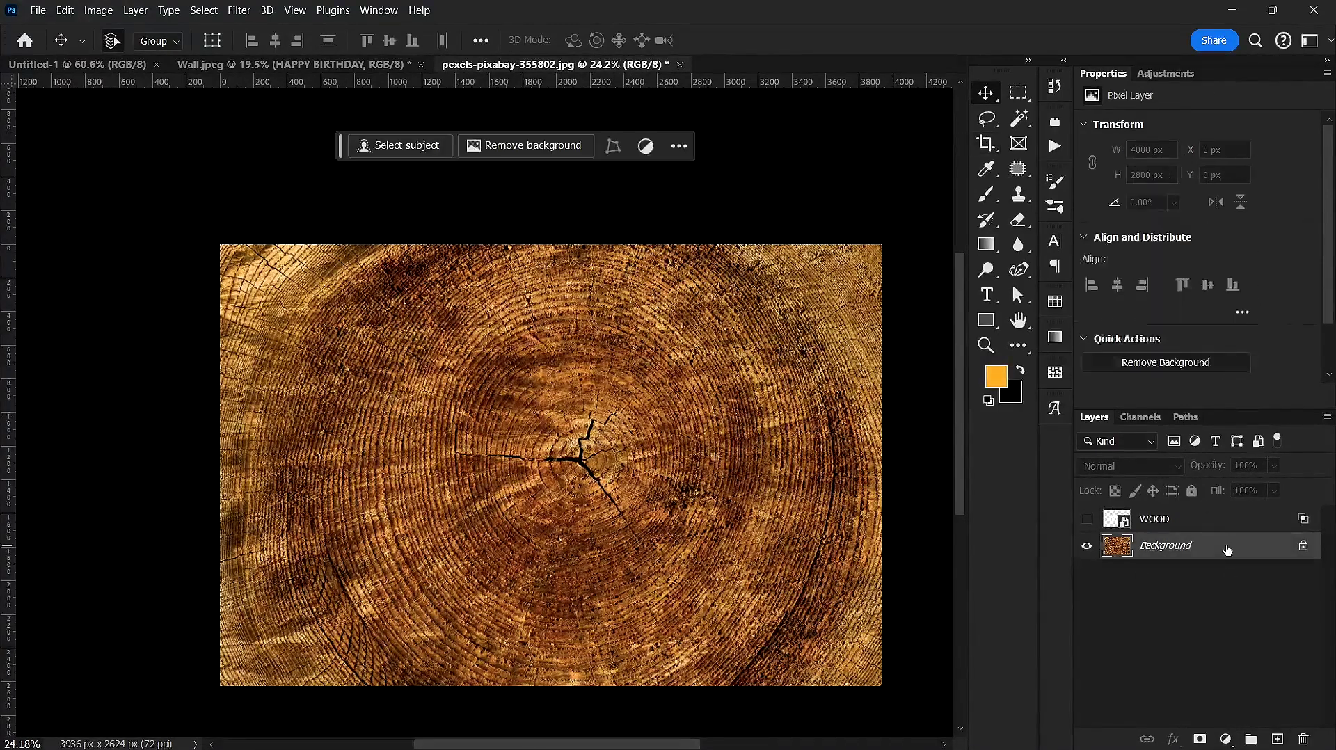
Duplicate the Background layer and desaturate the copy to black and white.
{"action": "key", "text": "ctrl+j"}
{"action": "key", "text": "ctrl+shift+u"}
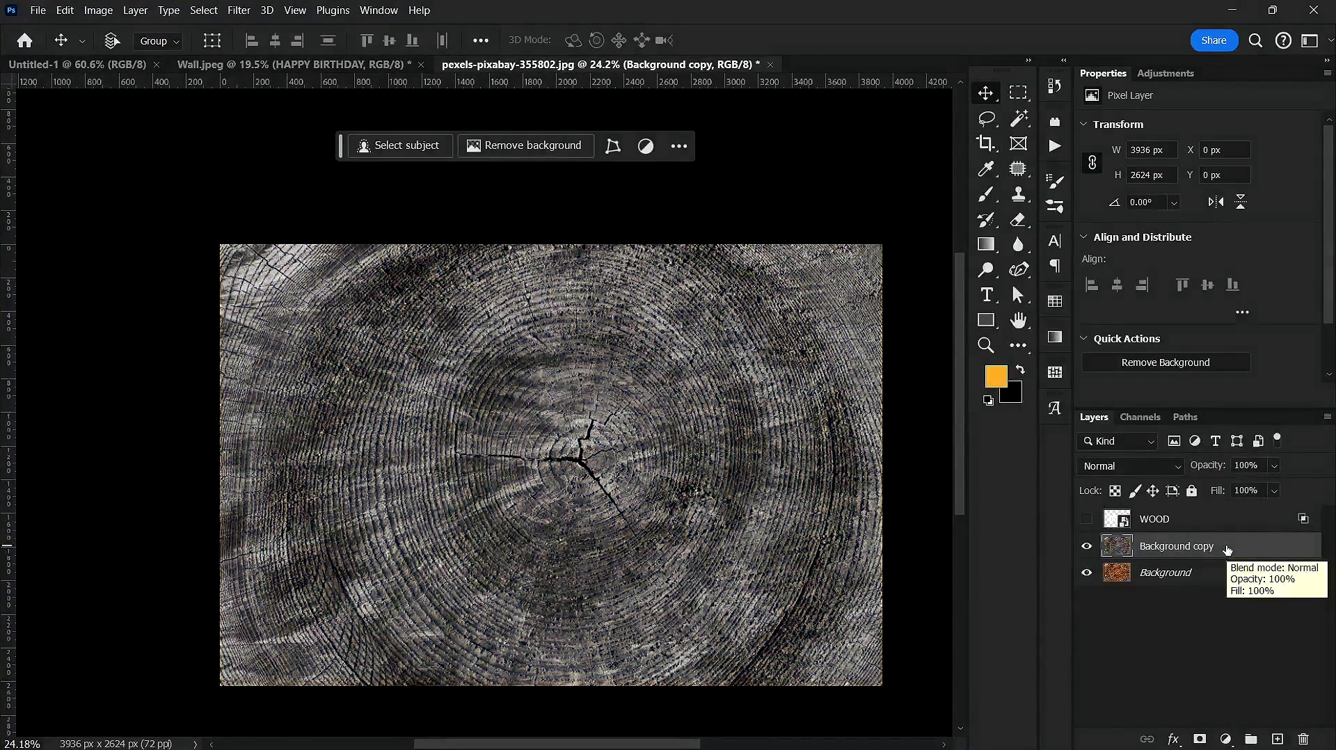
{"action": "key", "text": "ctrl+a"}
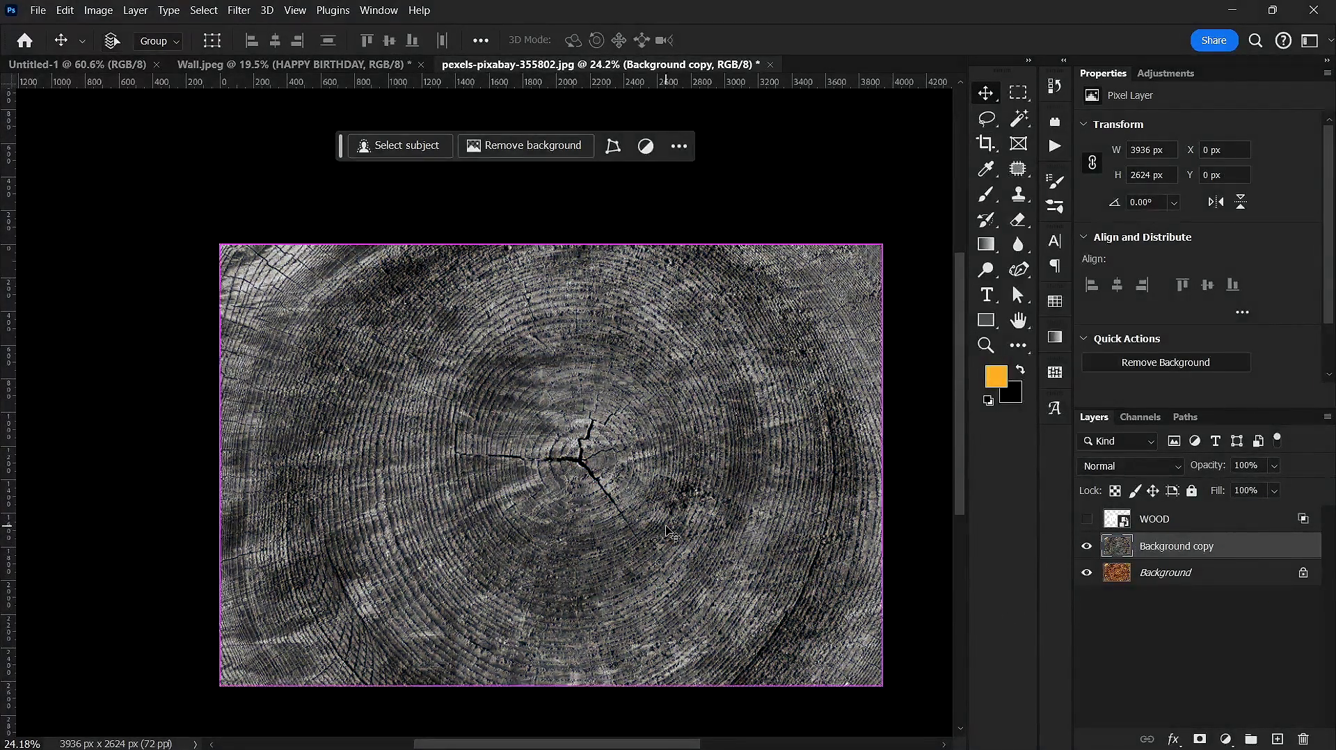
Increase the Background copy's contrast with Levels, setting the input black point to 65 and the white point to 192.
{"action": "key", "text": "ctrl+l"}
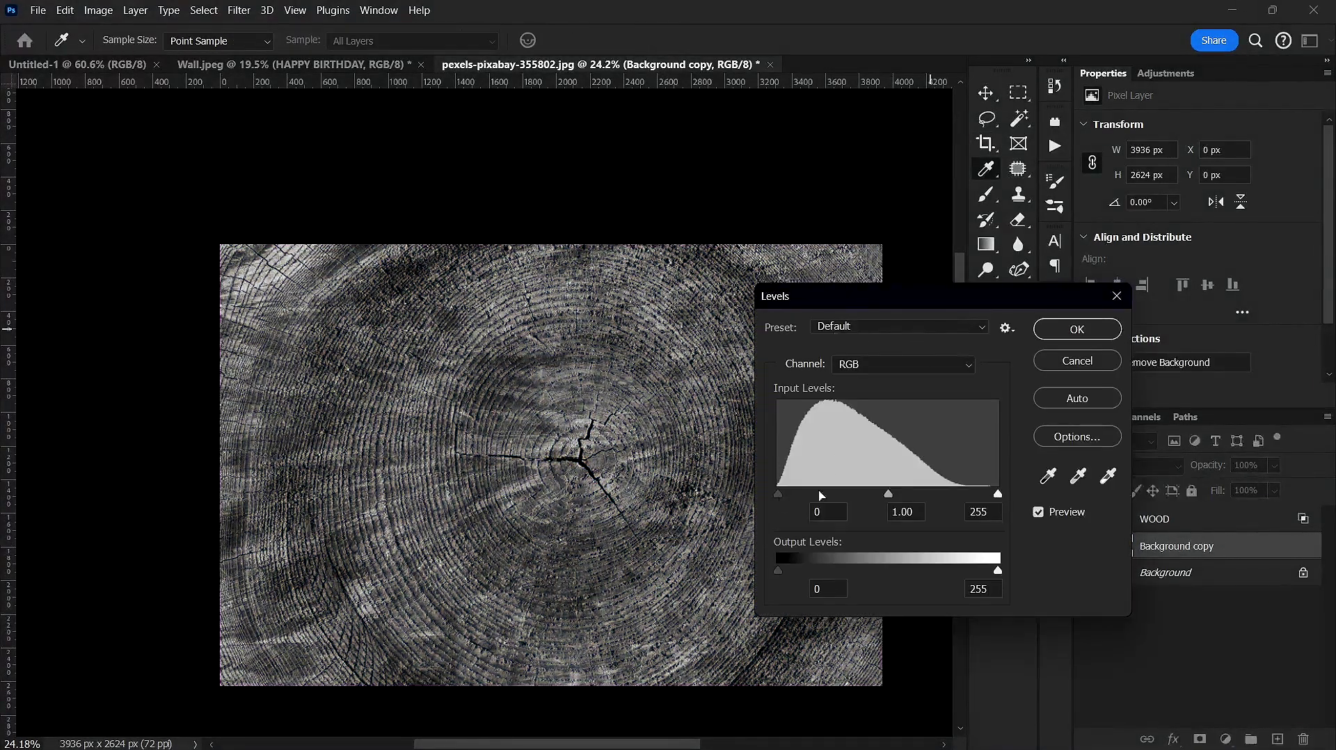
{"action": "left_click_drag", "start_coordinate": [783, 498], "coordinate": [842, 482]}
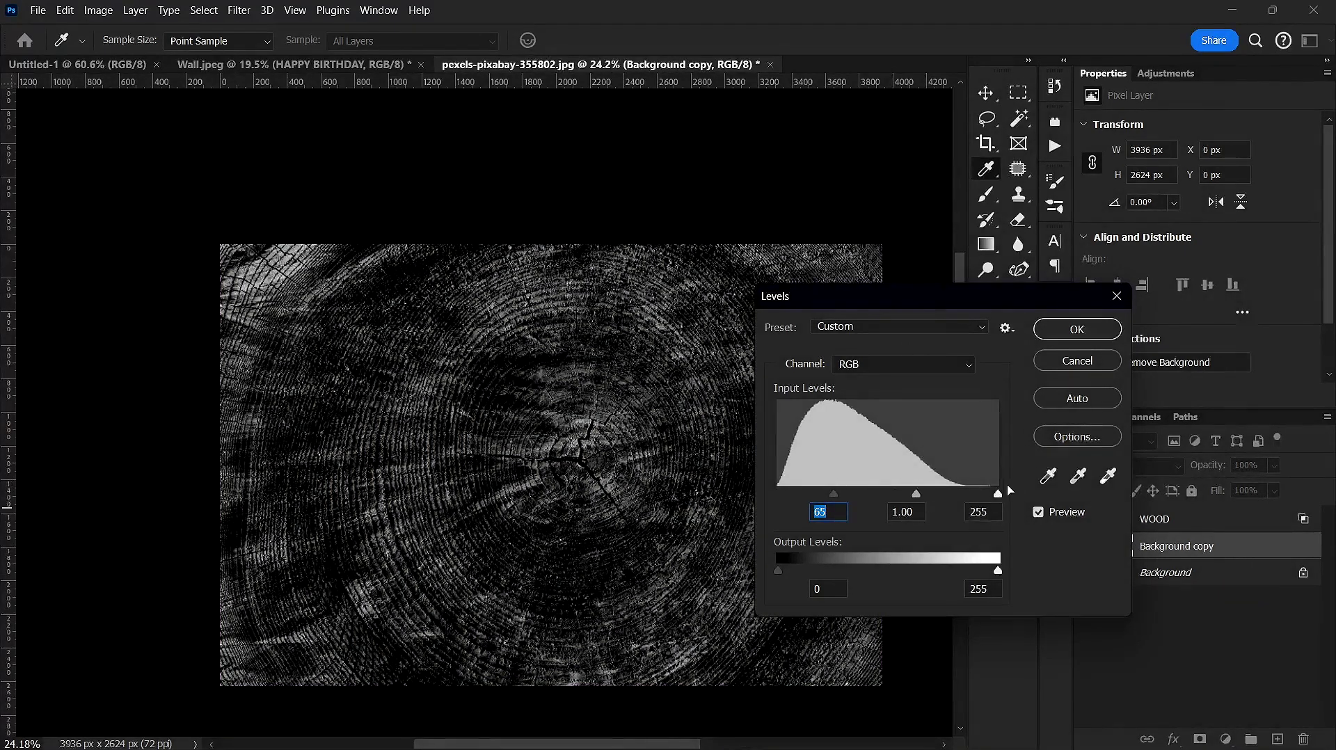
{"action": "left_click_drag", "start_coordinate": [994, 494], "coordinate": [945, 490]}
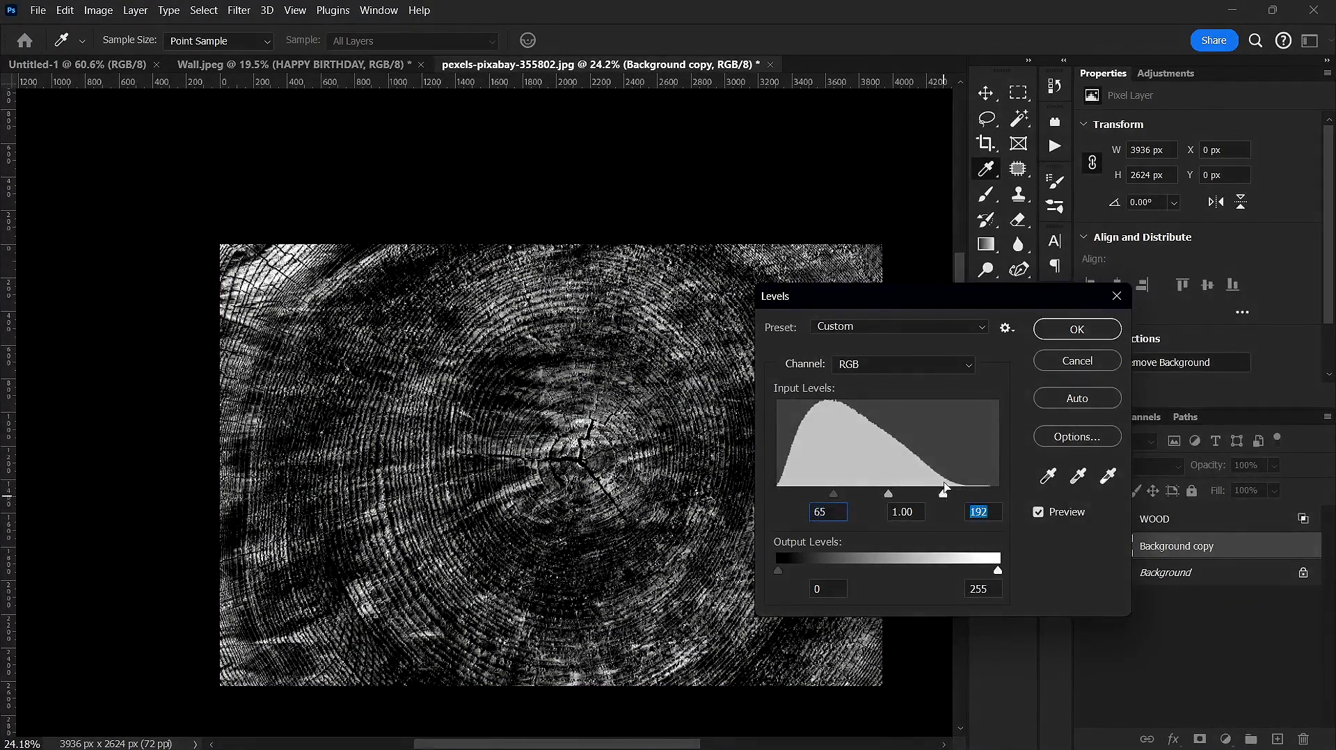
{"action": "left_click", "coordinate": [1095, 332]}
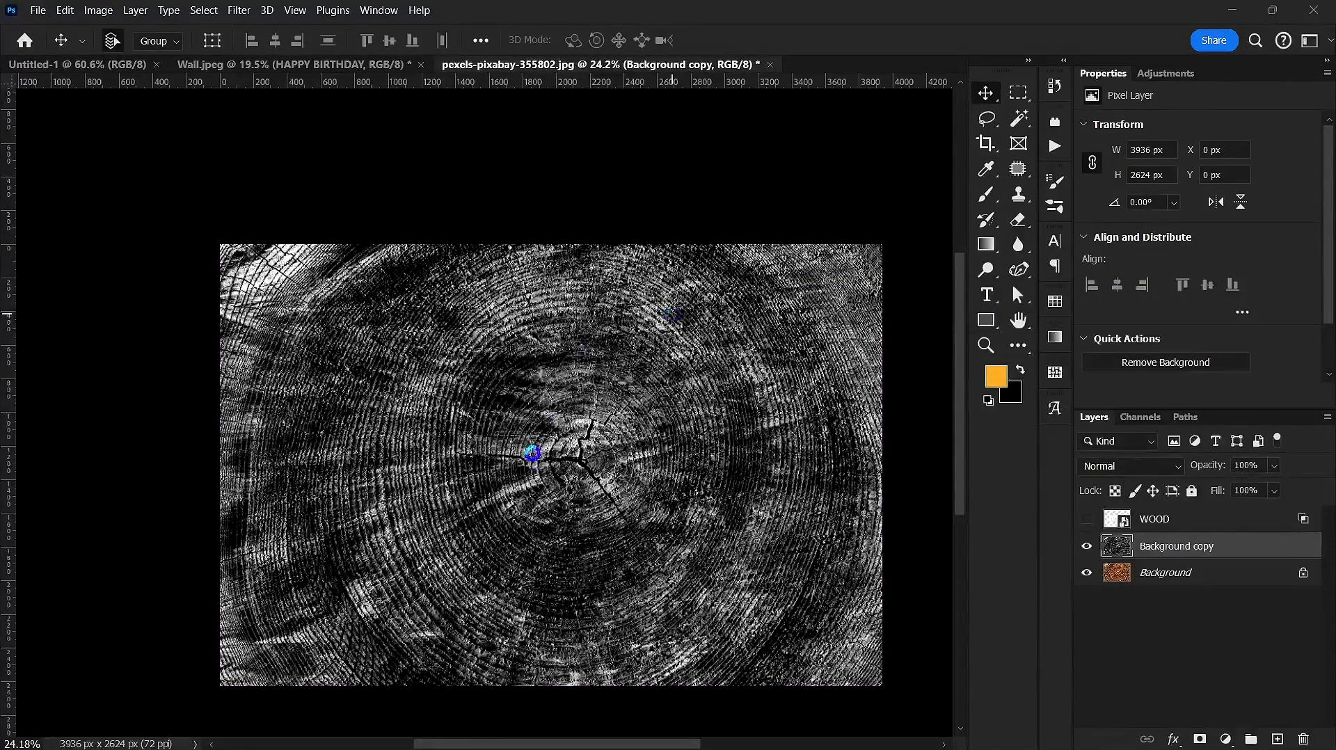
Start saving the document as a new Photoshop file and name it "Displacement map PFD".
{"action": "key", "text": "ctrl+shift+s"}
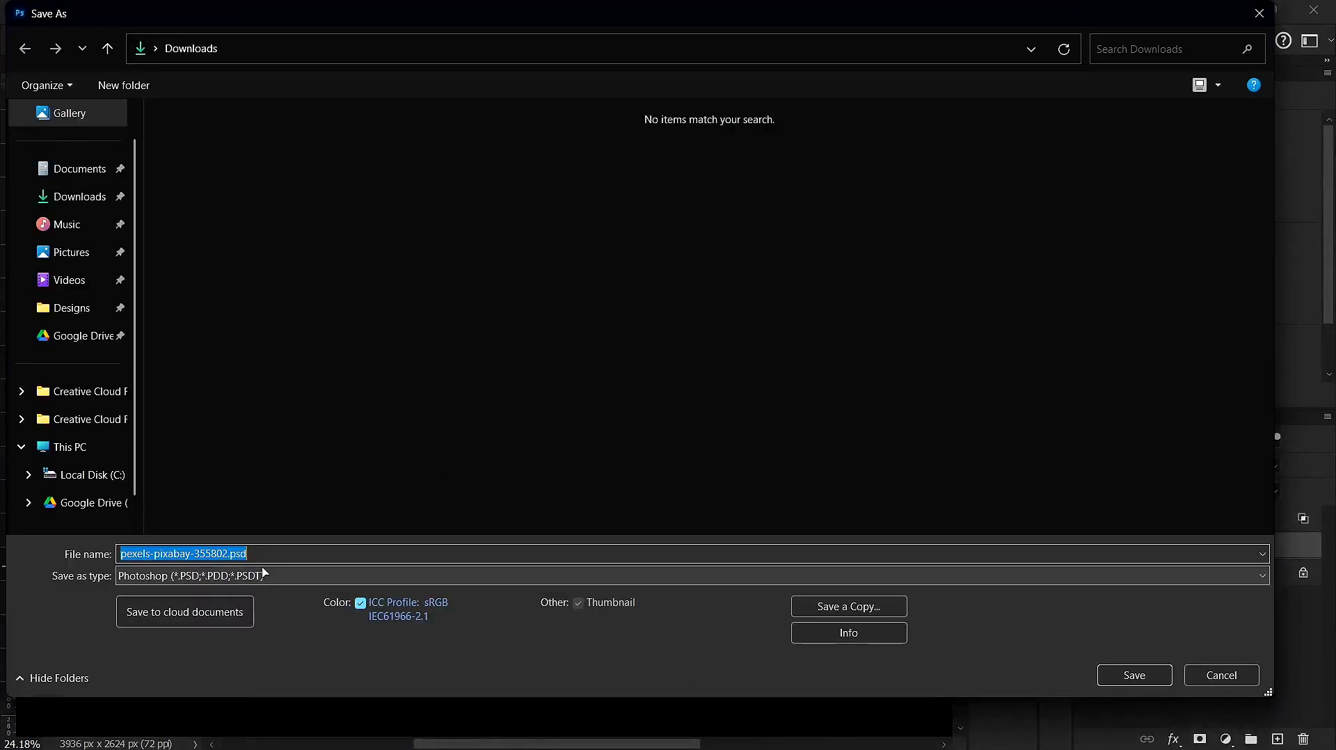
{"action": "type", "text": "Dis"}
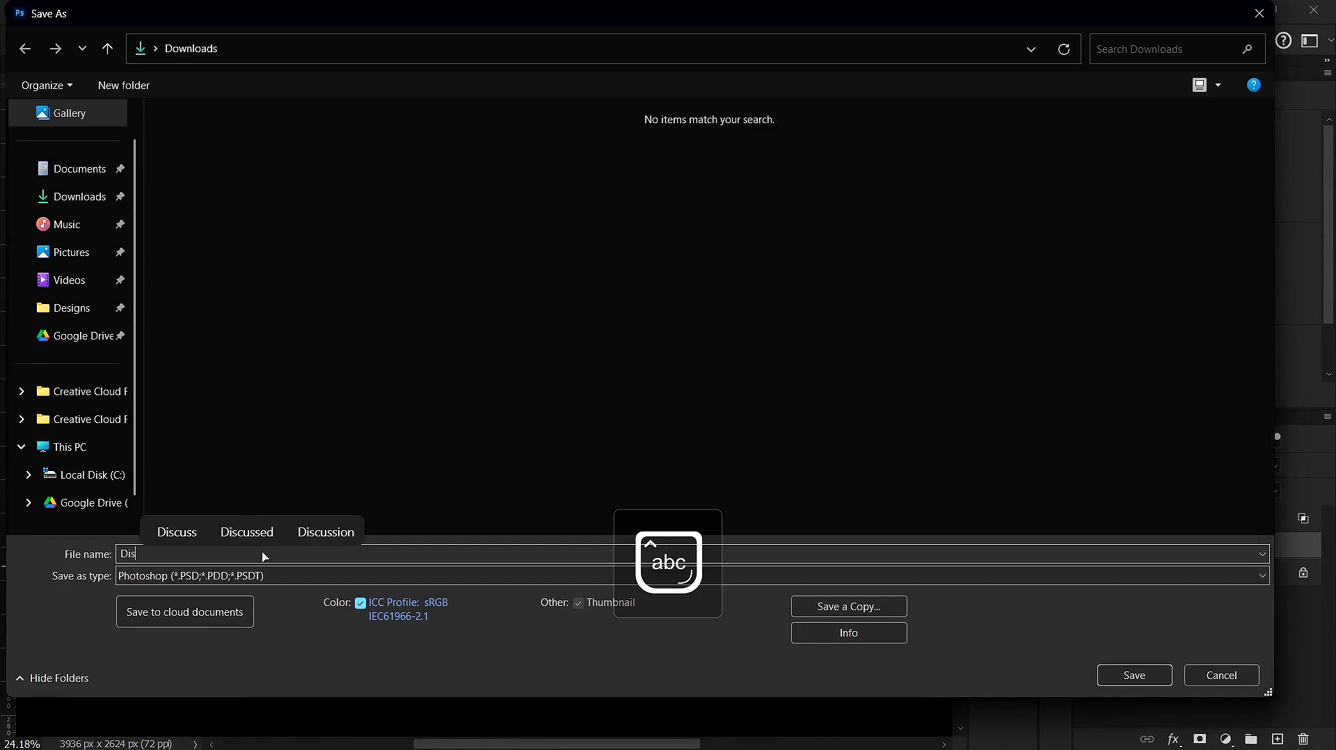
{"action": "type", "text": "-"}
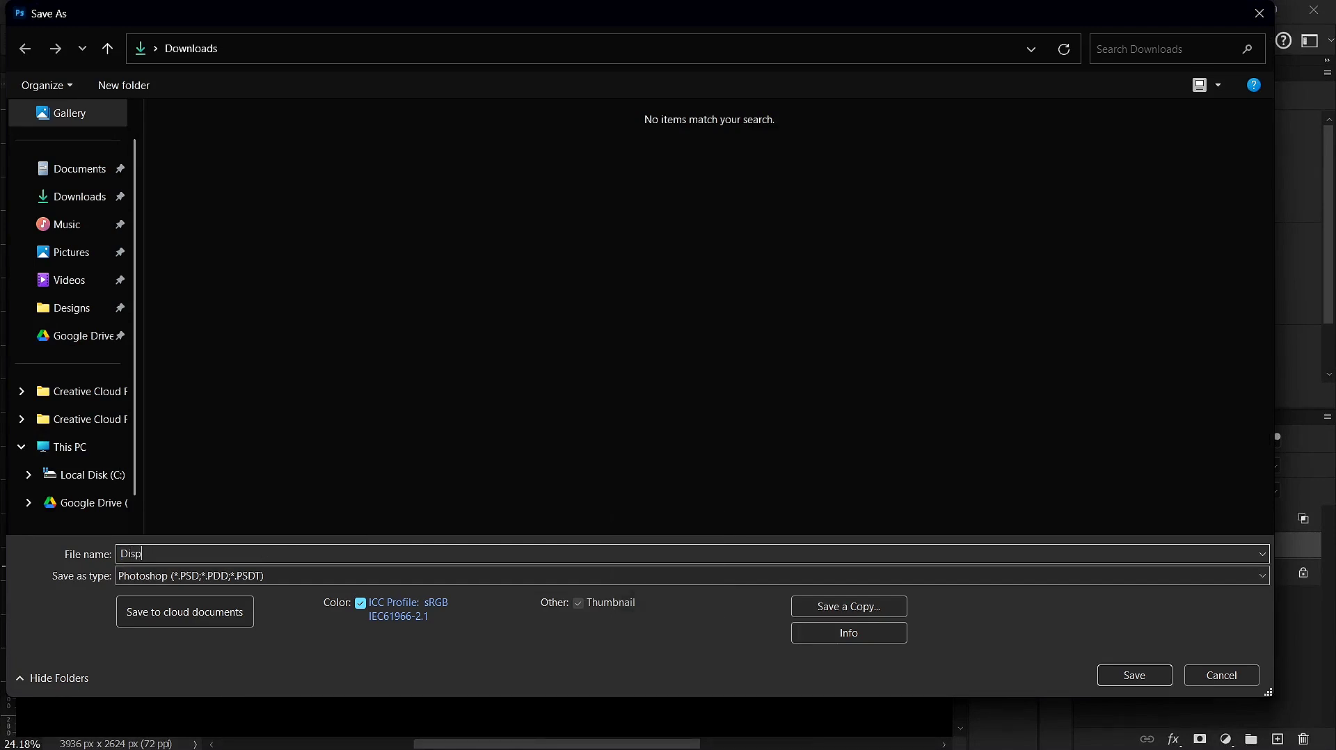
{"action": "type", "text": "lacemnt"}
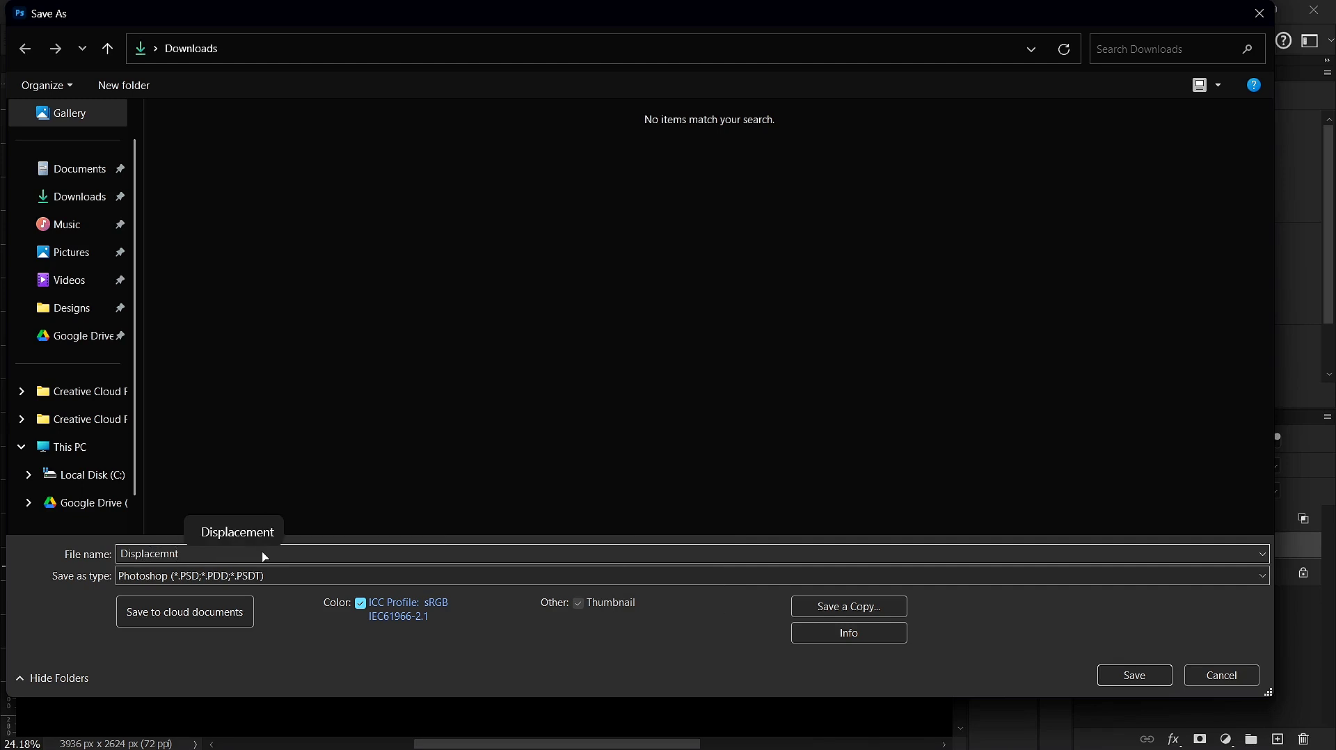
{"action": "key", "text": "BackSpace"}
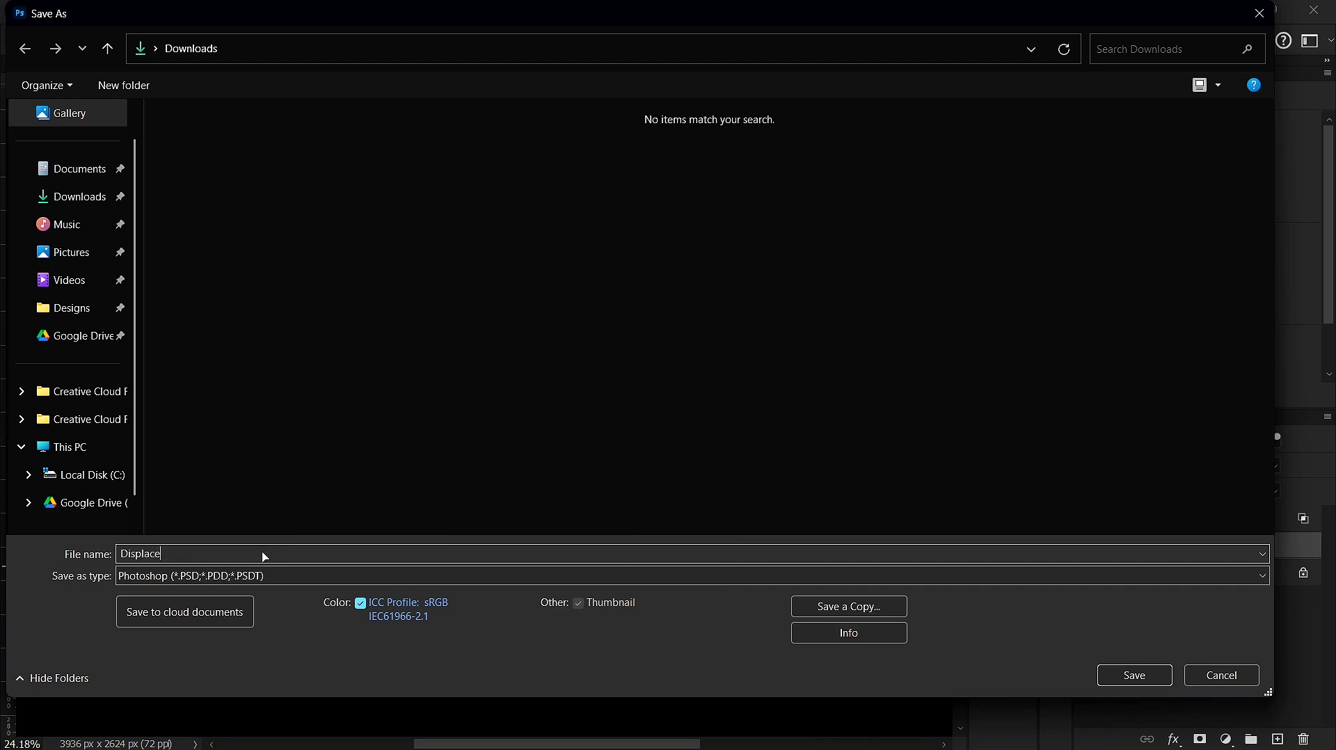
{"action": "type", "text": "t"}
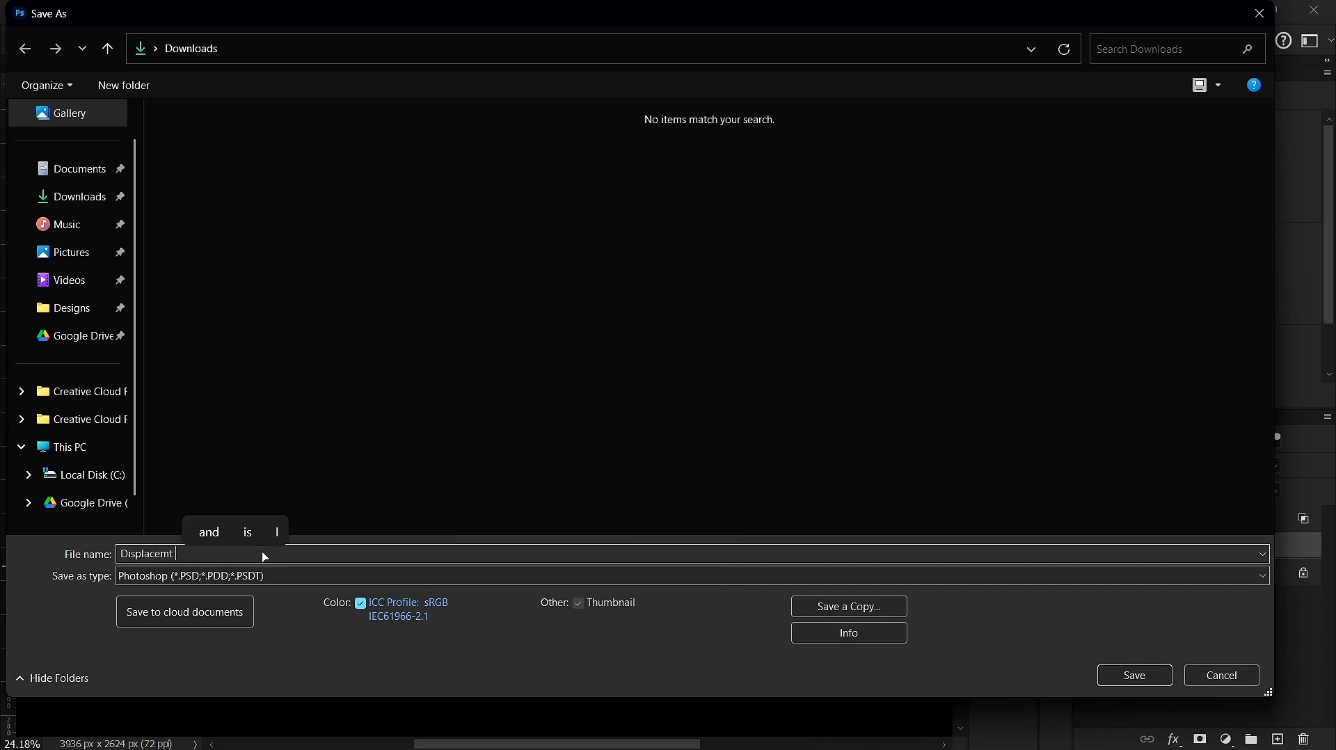
{"action": "key", "text": "BackSpace"}
{"action": "type", "text": "en"}
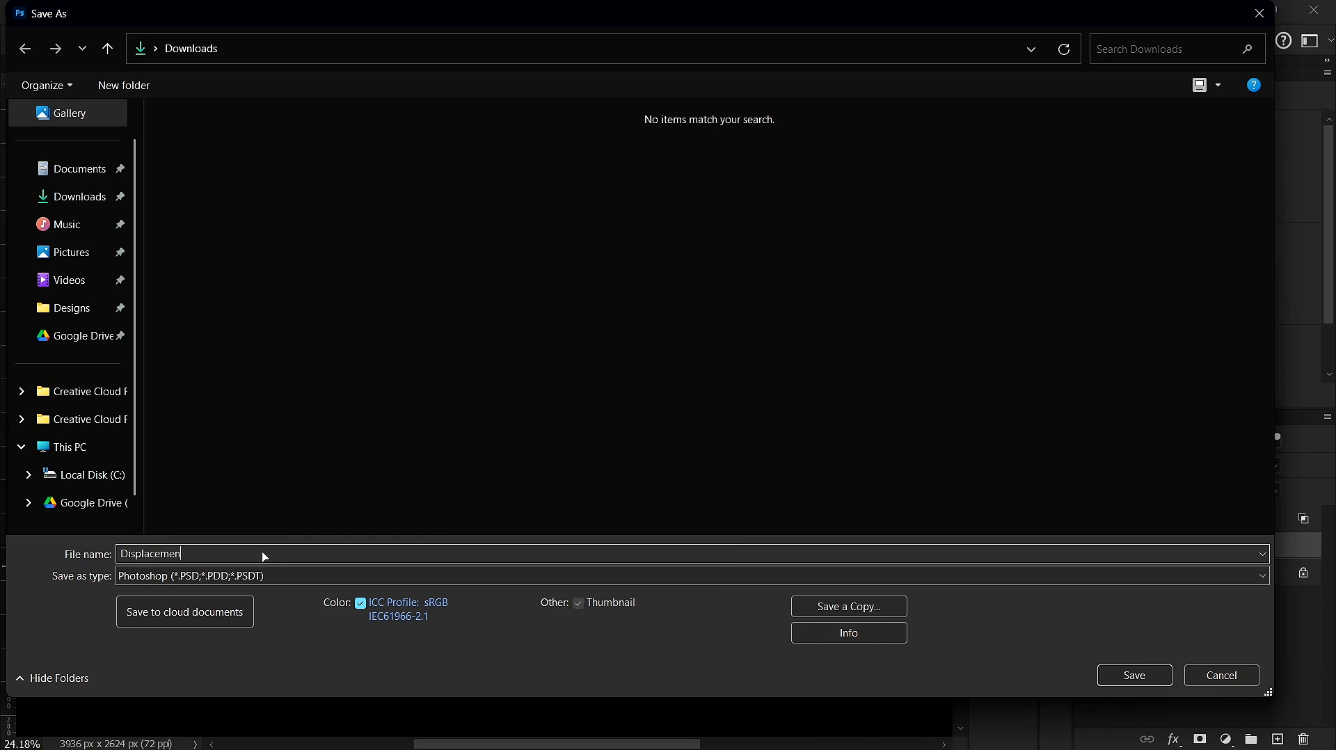
{"action": "type", "text": "t "}
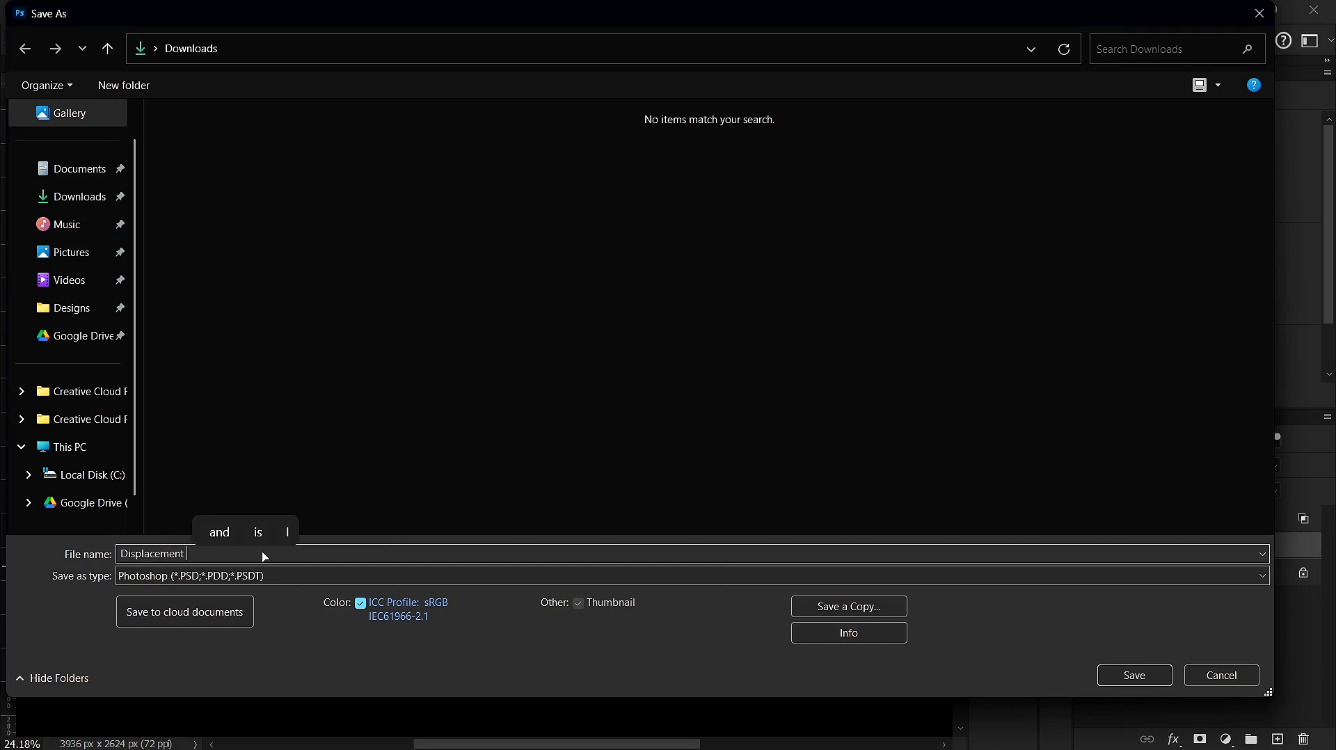
{"action": "type", "text": "map"}
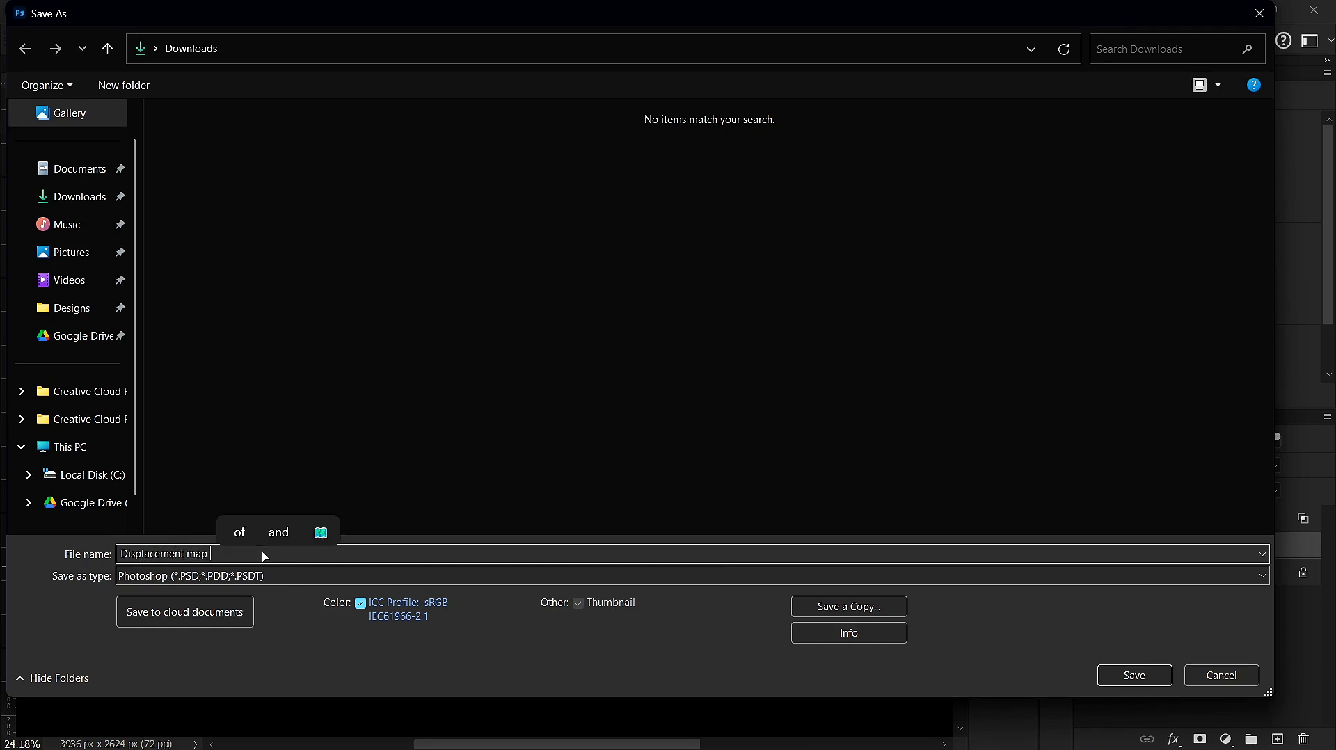
{"action": "key", "text": "Caps_Lock"}
{"action": "type", "text": "PFd"}
{"action": "key", "text": "Caps_Lock"}
{"action": "type", "text": "d"}
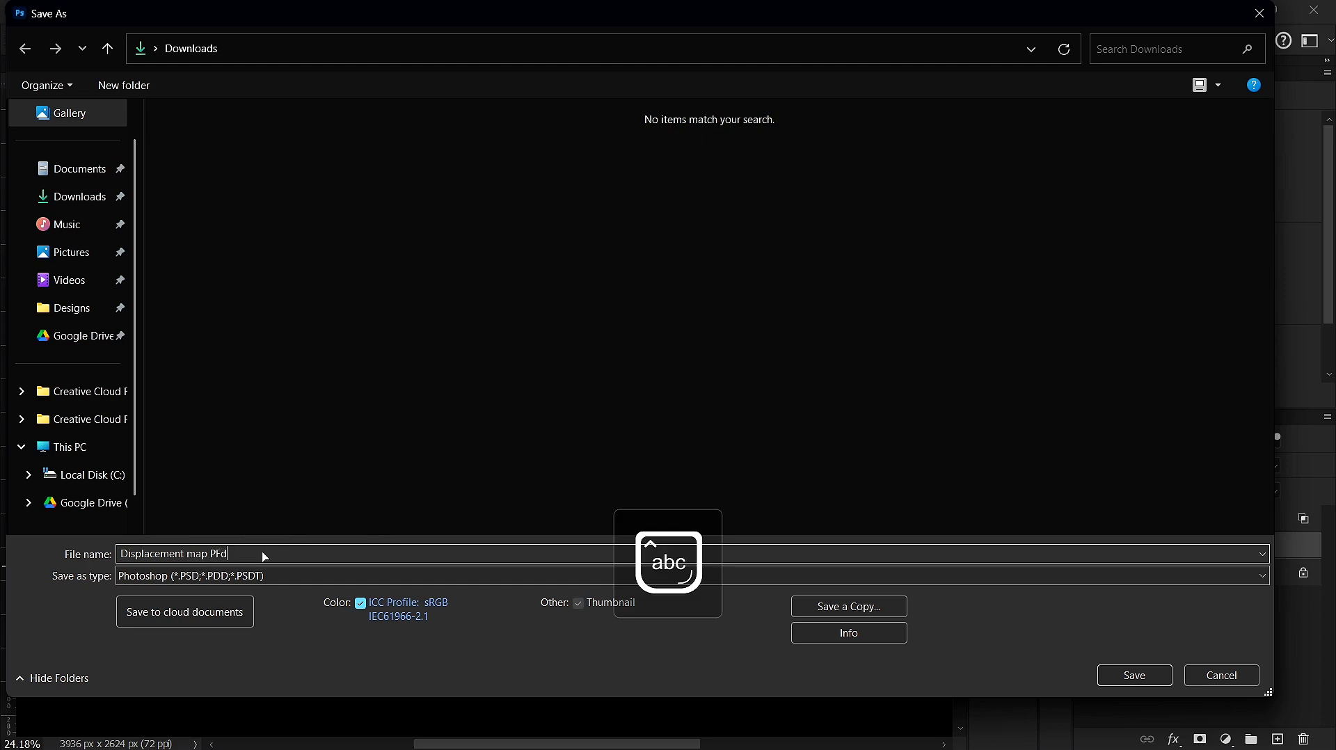
{"action": "key", "text": "Caps_Lock"}
{"action": "key", "text": "BackSpace"}
{"action": "type", "text": "D"}
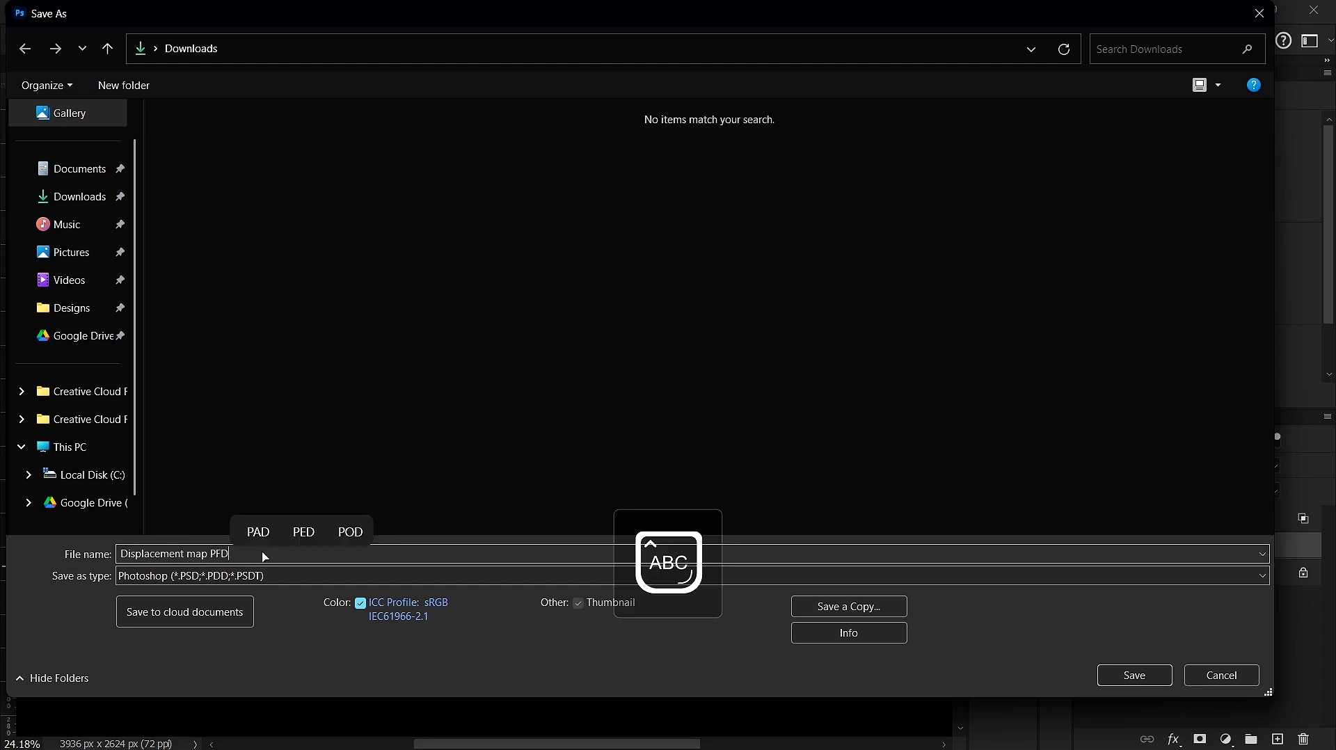
Choose the Displacement Maps folder inside Documents > Photoshop as the destination and save the file there.
{"action": "left_click", "coordinate": [63, 174]}
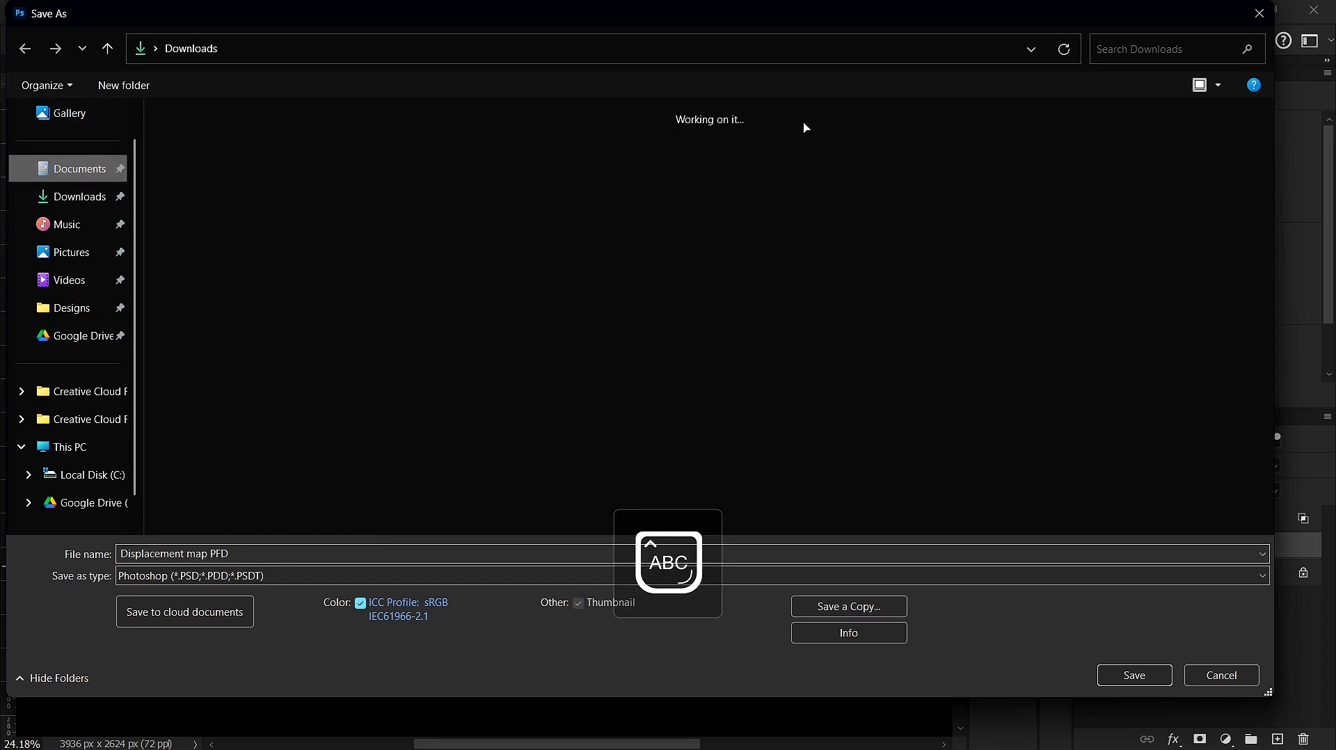
{"action": "left_click", "coordinate": [472, 172]}
{"action": "double_click", "coordinate": [472, 172]}
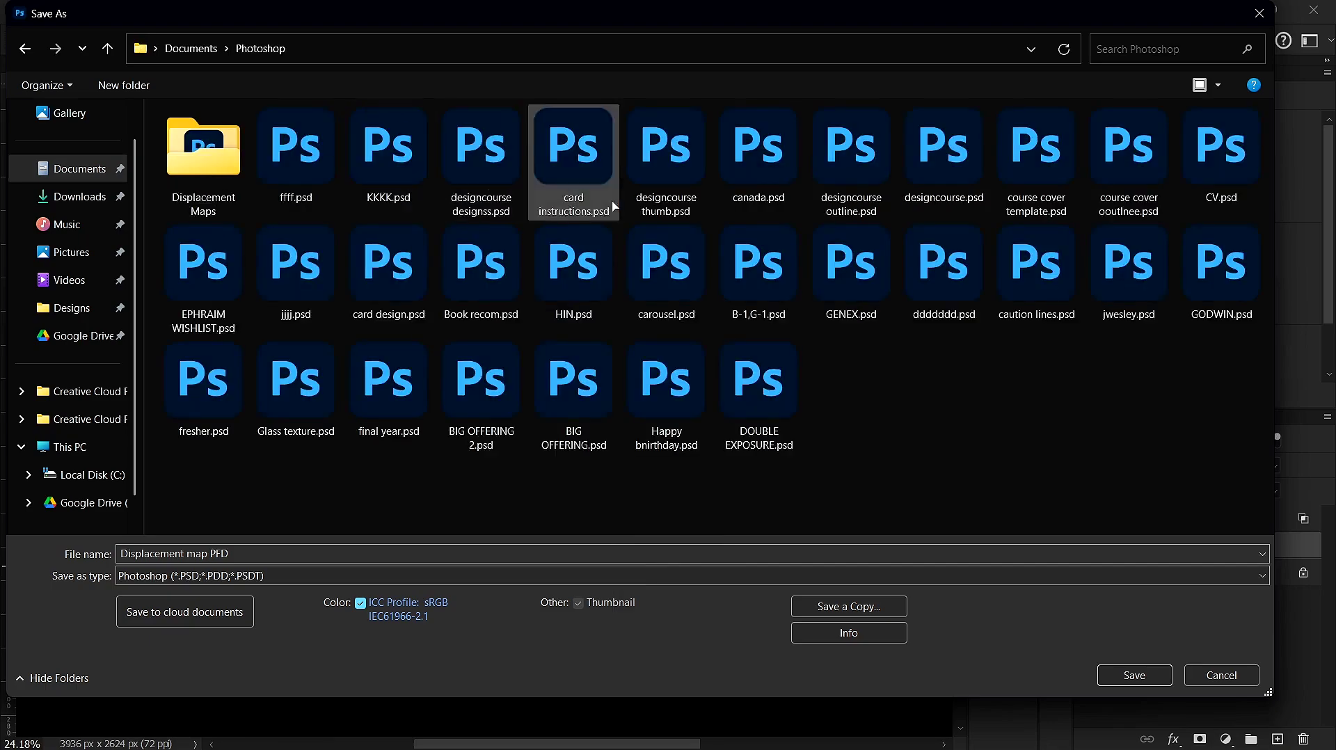
{"action": "double_click", "coordinate": [203, 160]}
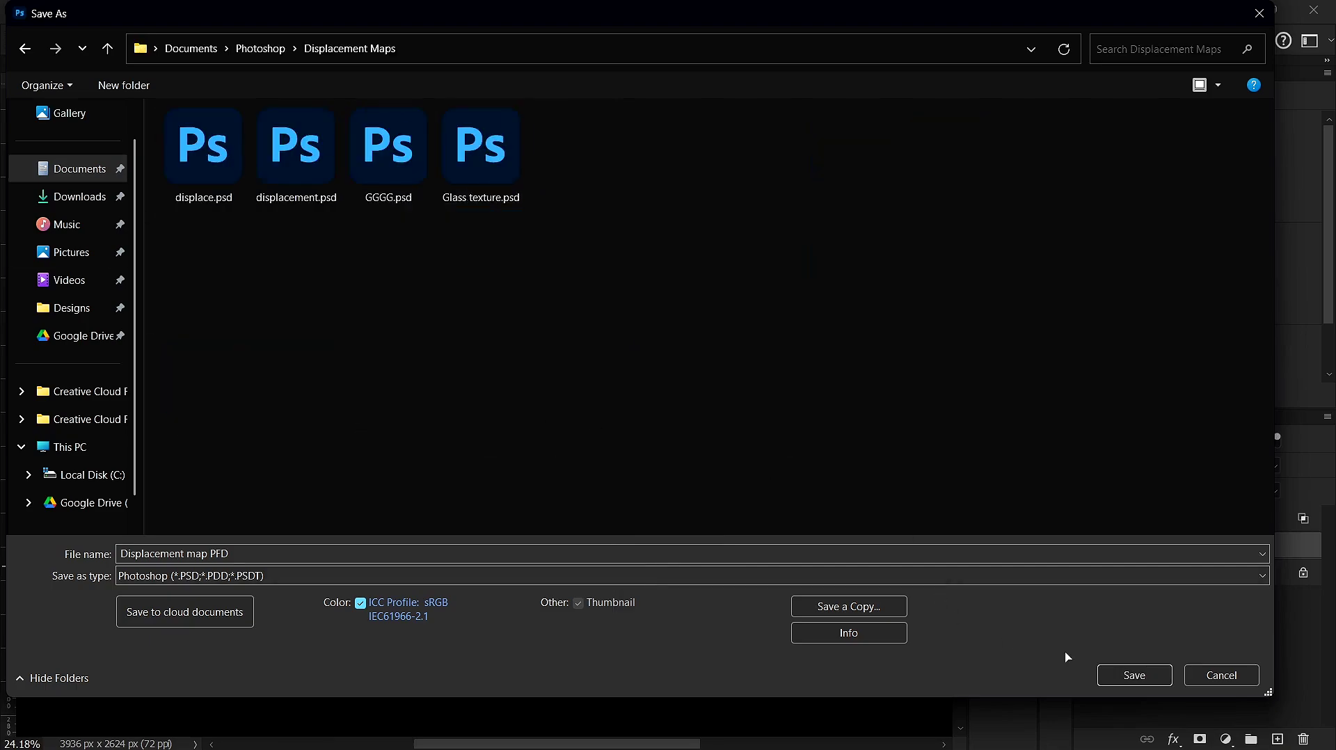
{"action": "left_click", "coordinate": [1106, 675]}
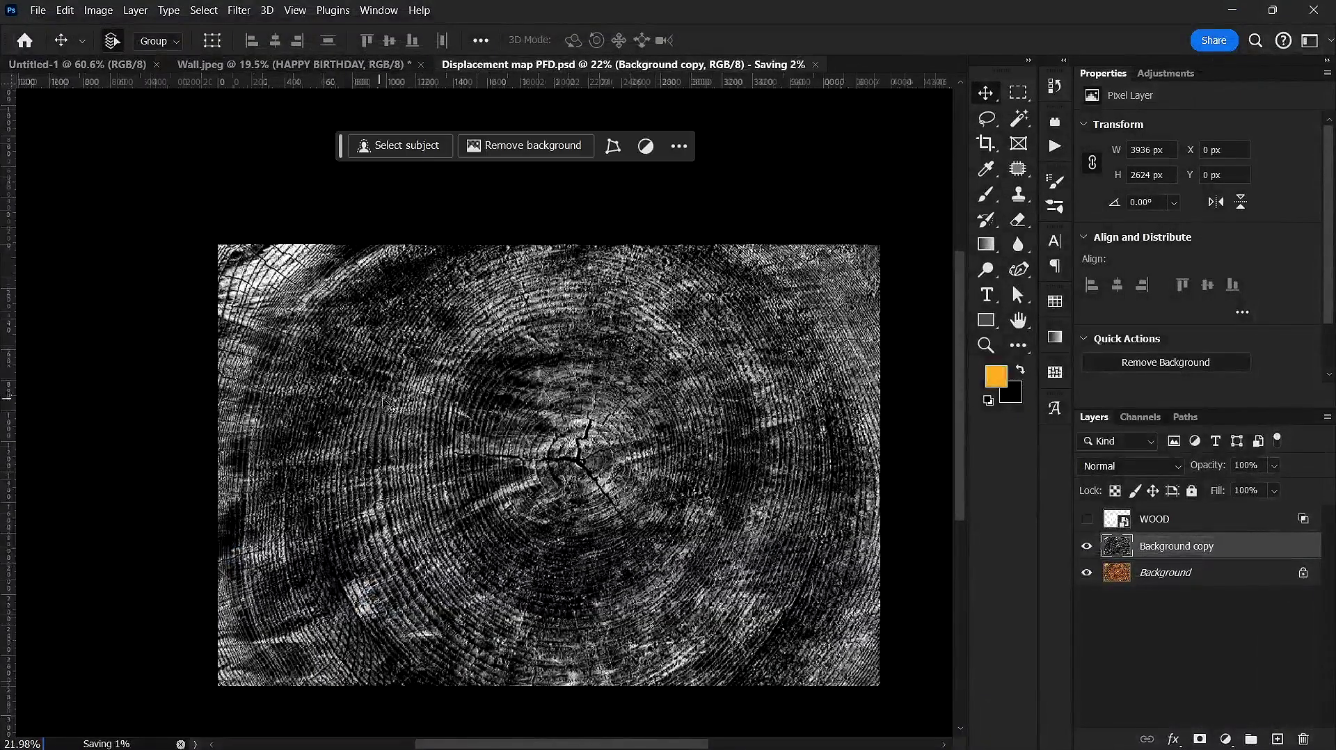
Delete the Background copy layer, then select the WOOD layer and make it visible.
{"action": "scroll", "coordinate": [405, 399], "scroll_direction": "up", "scroll_amount": 1}
{"action": "left_click", "coordinate": [1302, 740]}
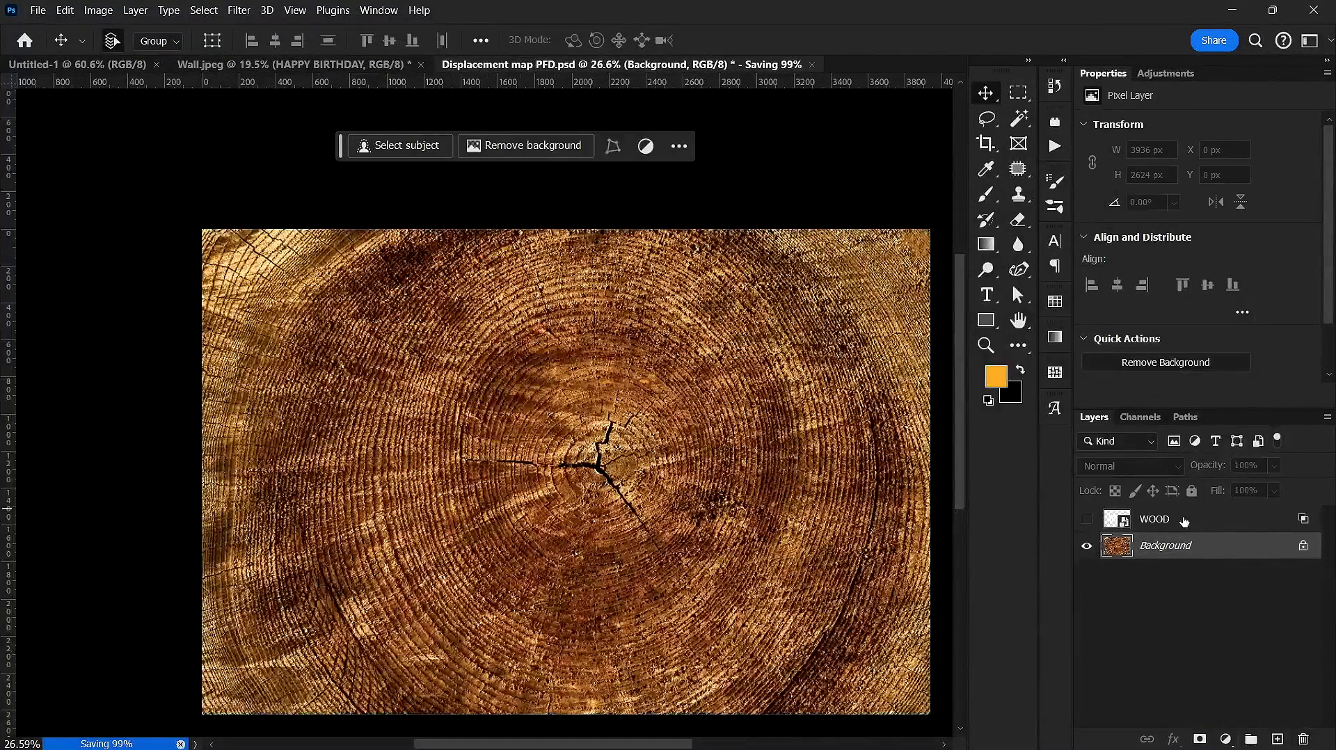
{"action": "left_click", "coordinate": [1184, 520]}
{"action": "left_click", "coordinate": [1085, 521]}
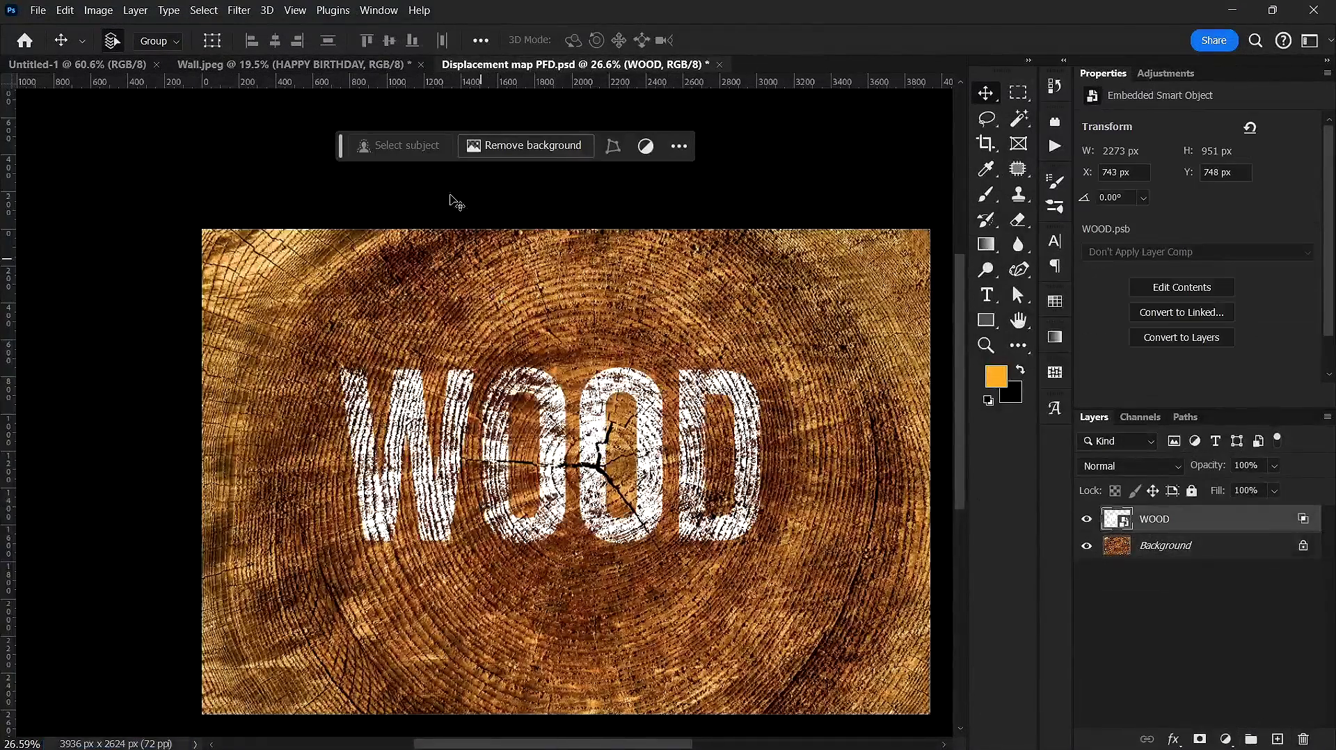
{"action": "left_click", "coordinate": [239, 11]}
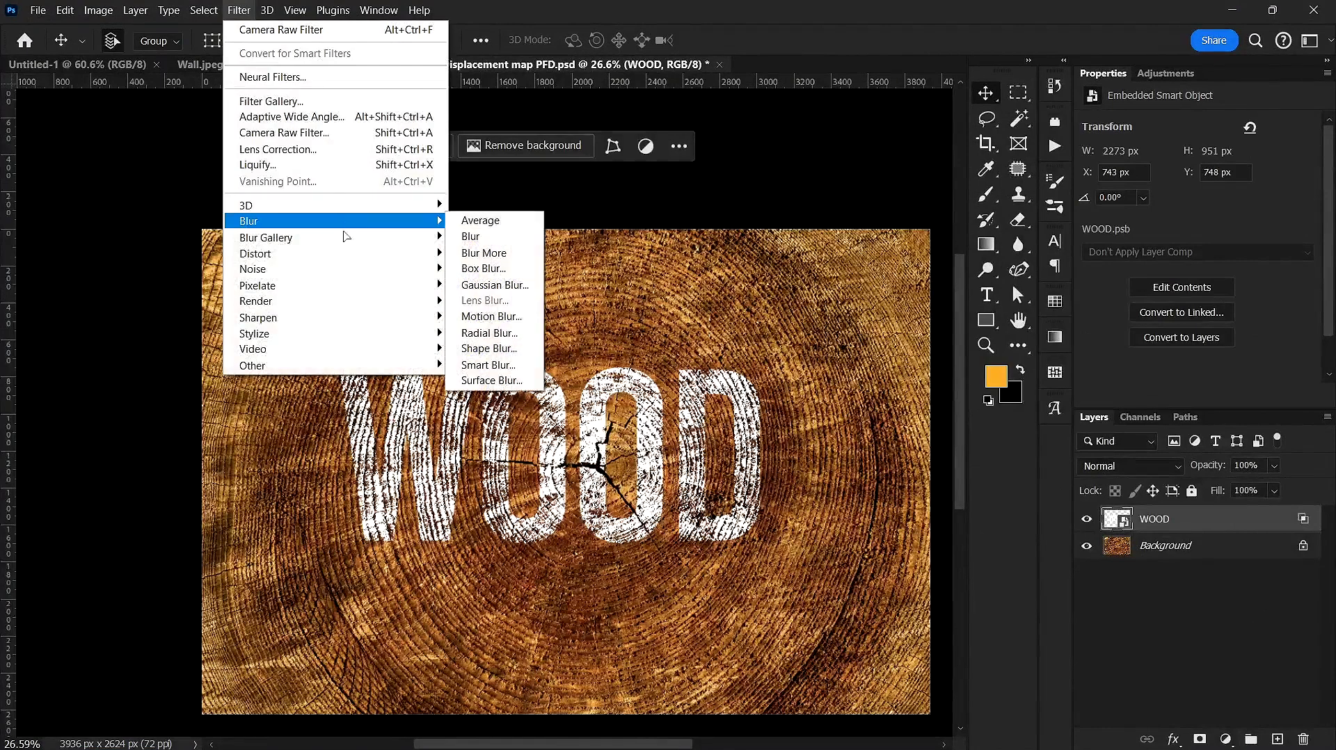
{"action": "mouse_move", "coordinate": [348, 256]}
{"action": "left_click", "coordinate": [484, 252]}
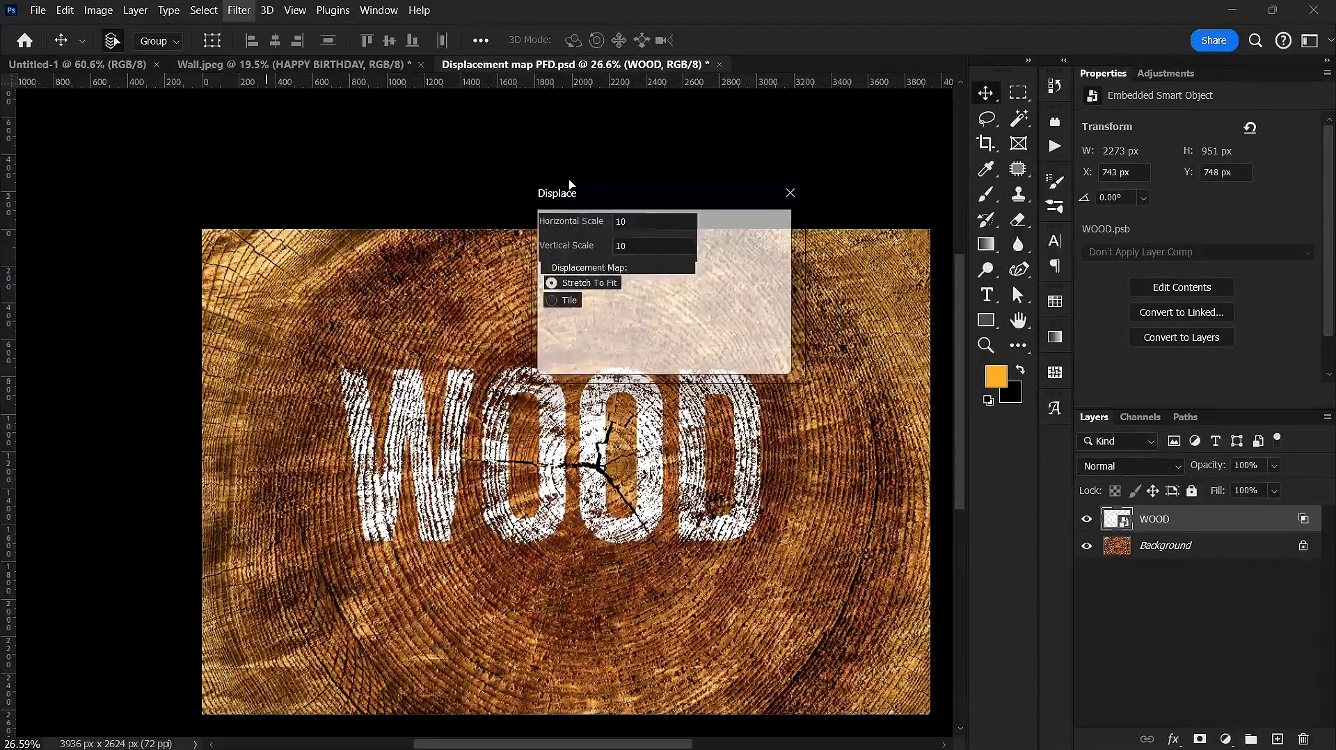
{"action": "left_click", "coordinate": [783, 252]}
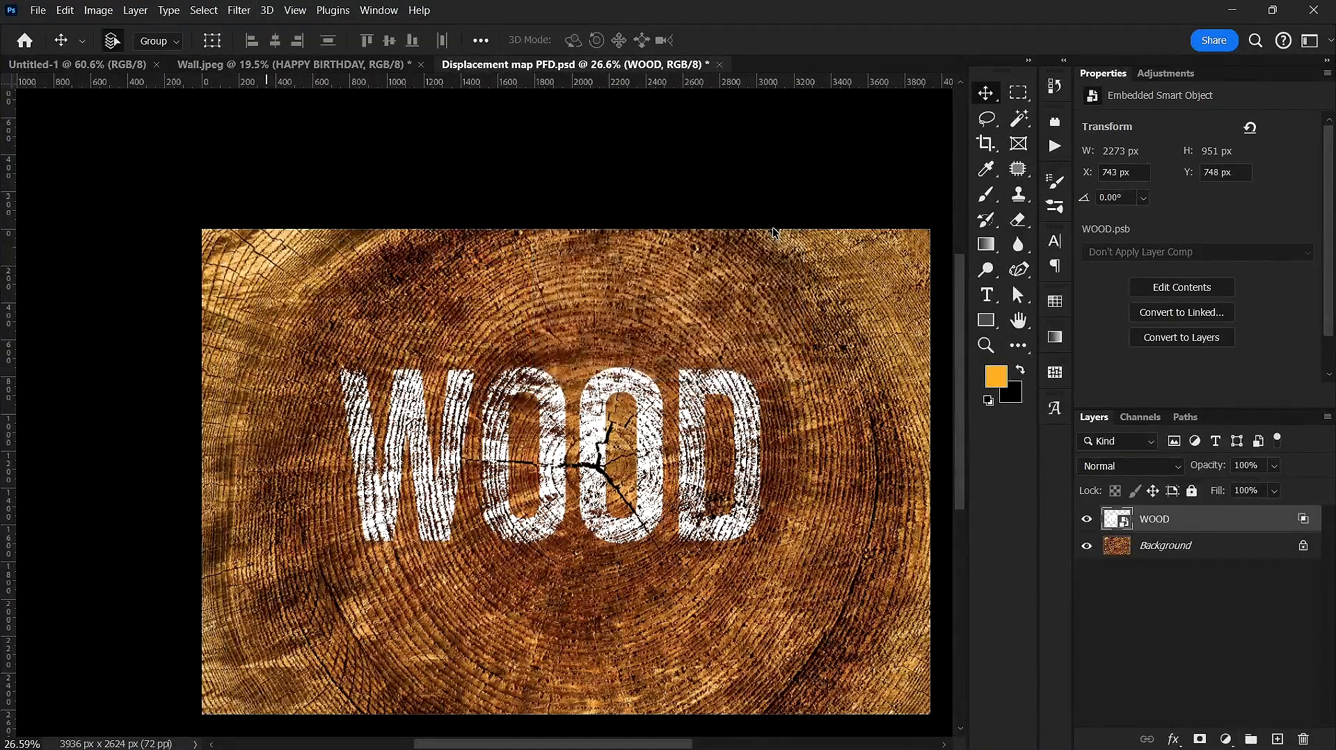
{"action": "left_click", "coordinate": [236, 11]}
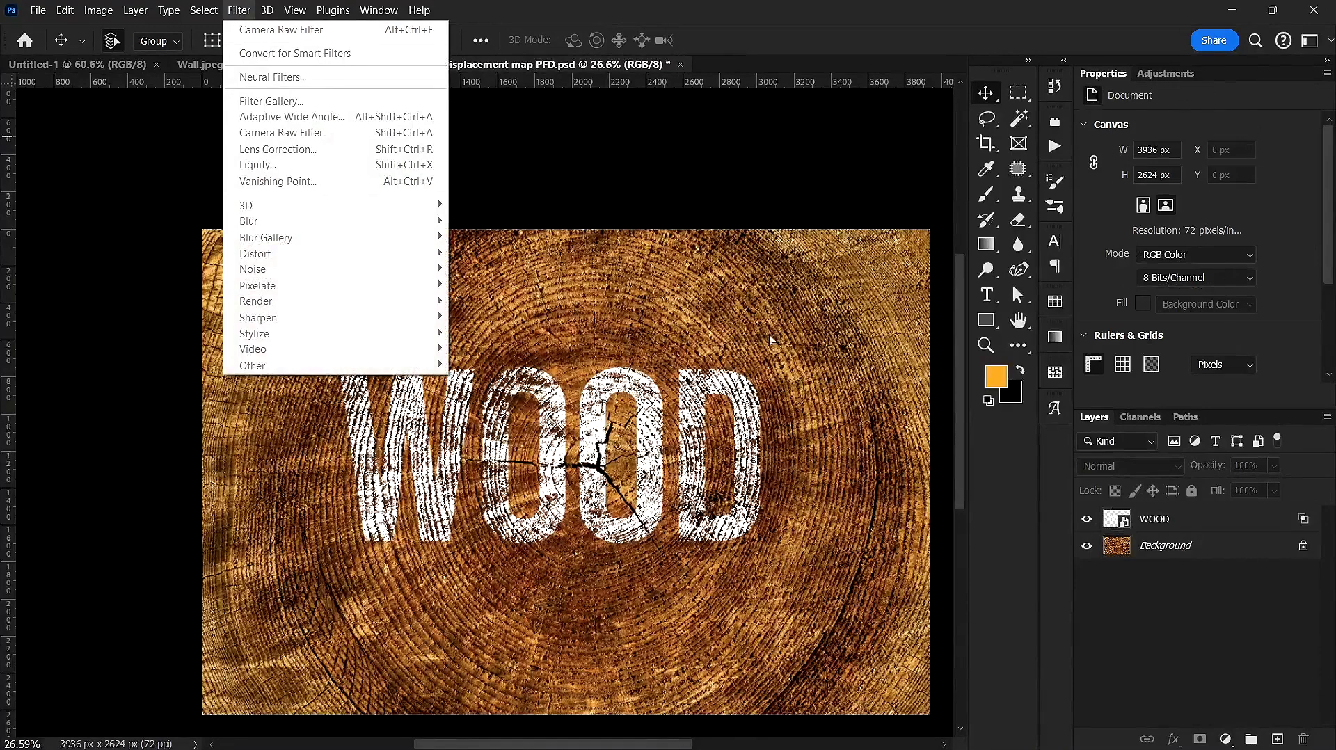
{"action": "left_click", "coordinate": [1198, 526]}
{"action": "left_click", "coordinate": [1199, 526]}
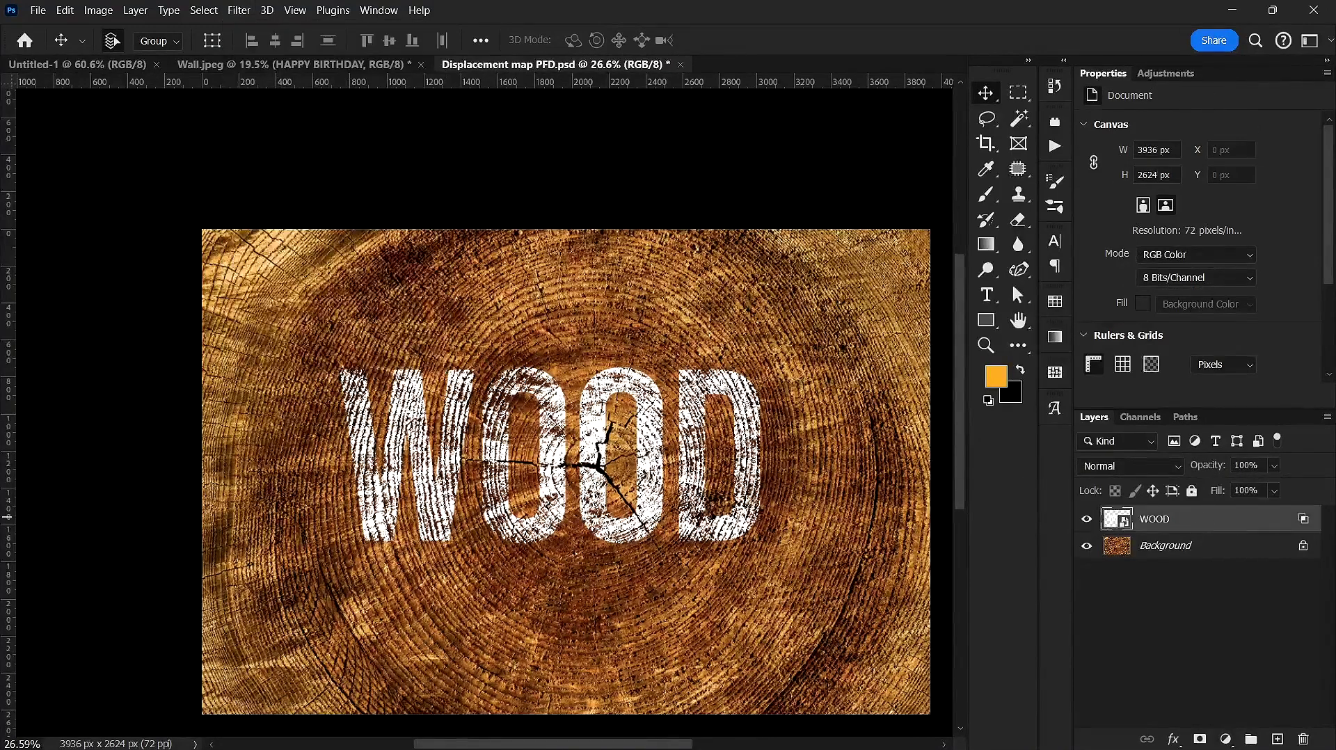
Apply the Displace filter to the WOOD layer at horizontal and vertical scale 10, using Displacement map PFD.psd as the map.
{"action": "left_click", "coordinate": [236, 10]}
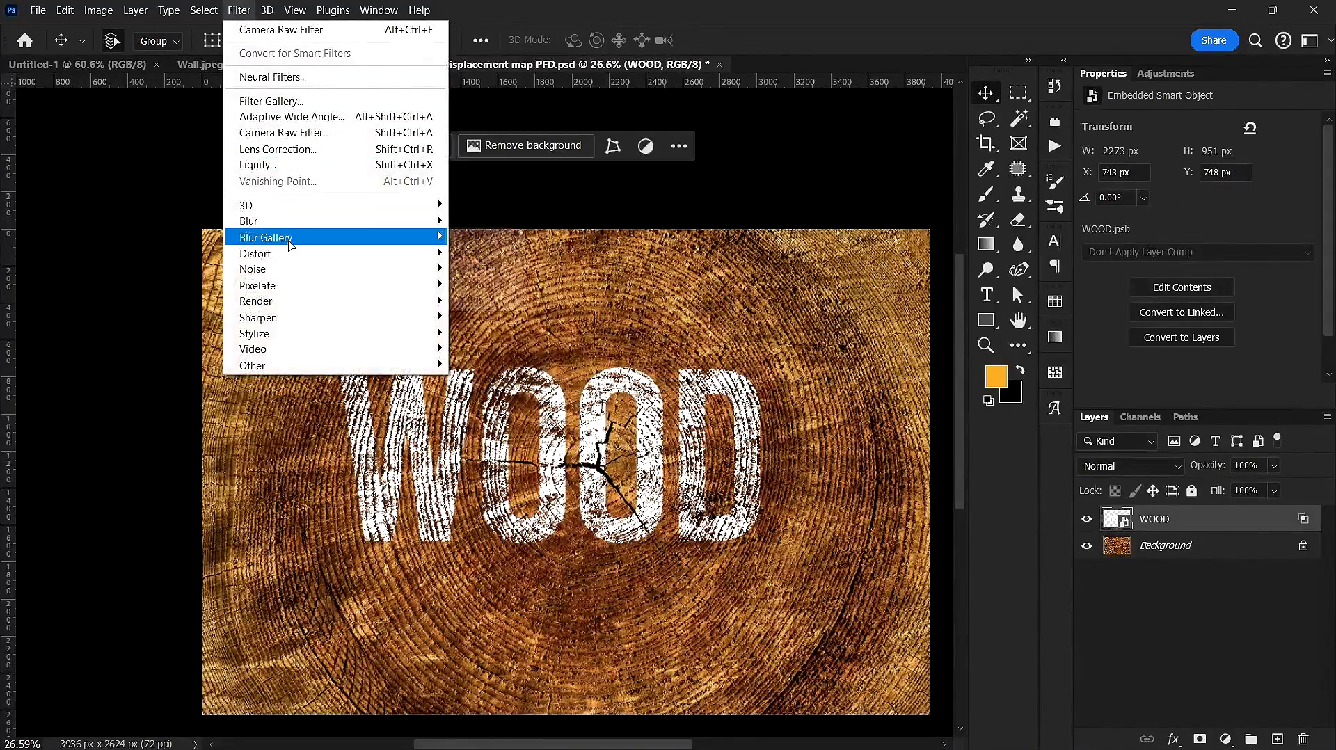
{"action": "mouse_move", "coordinate": [291, 260]}
{"action": "left_click", "coordinate": [484, 253]}
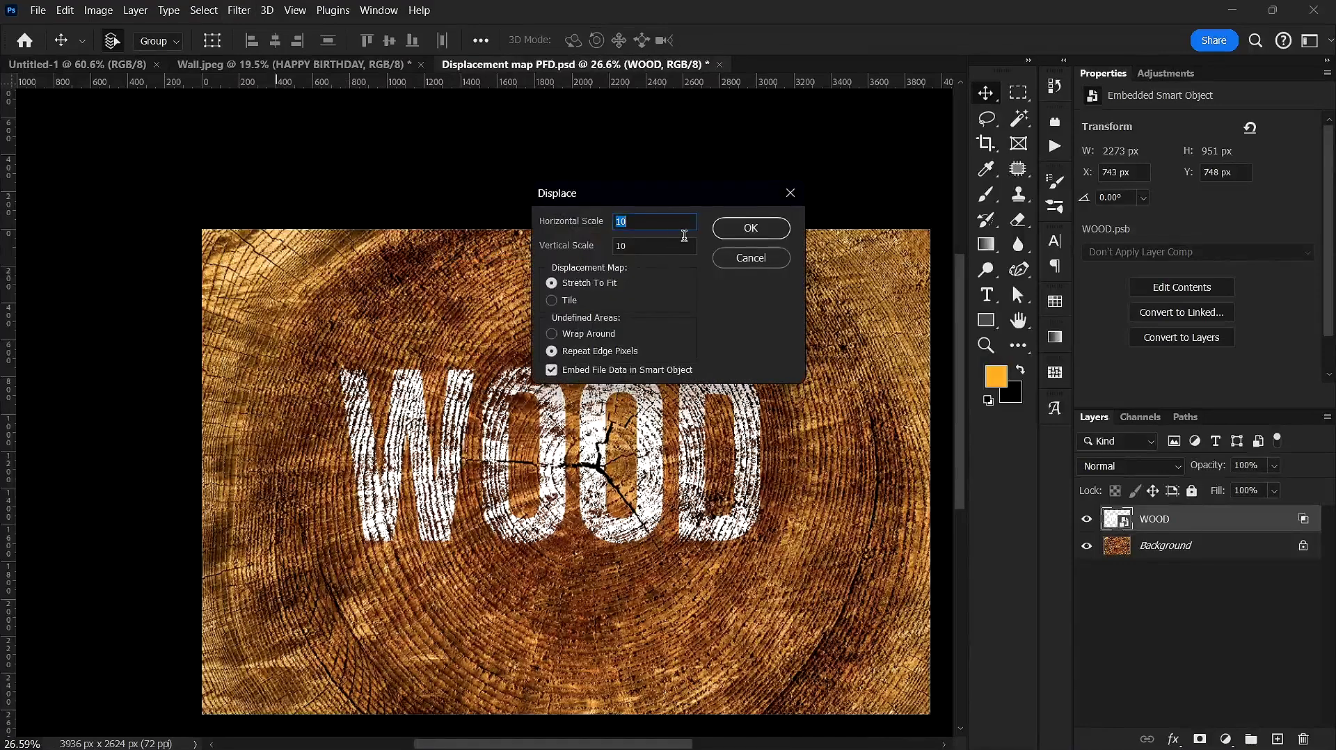
{"action": "left_click", "coordinate": [730, 235]}
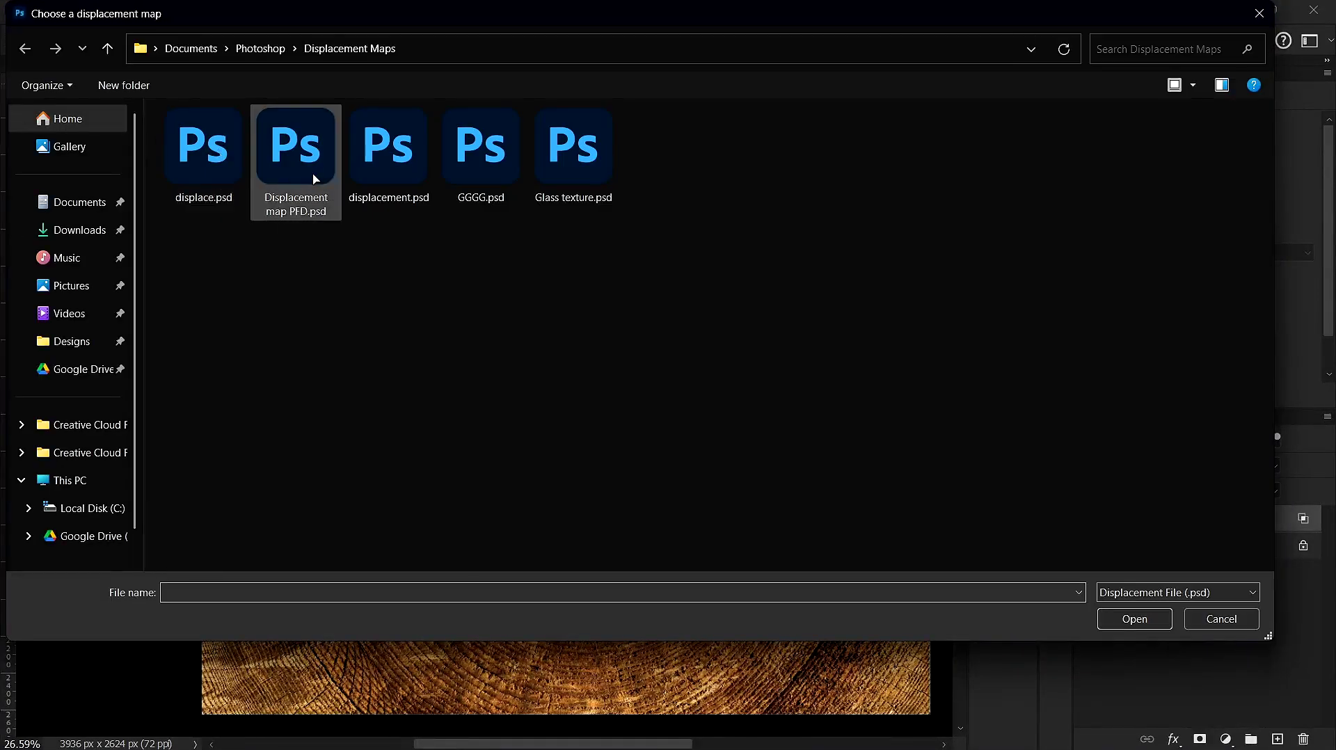
{"action": "double_click", "coordinate": [315, 180]}
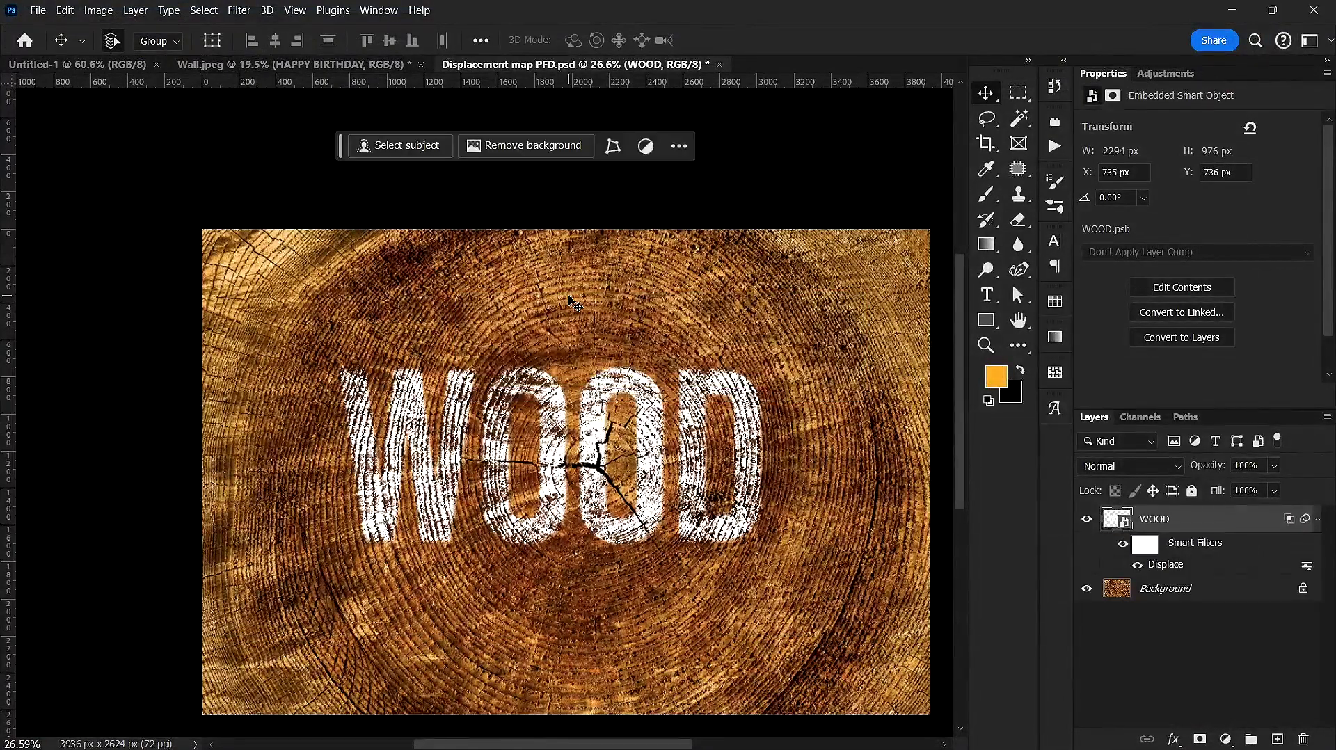
In the WOOD layer's Blend If settings, return both halves of the split Underlying Layer shadow slider to 0.
{"action": "scroll", "coordinate": [661, 529], "scroll_direction": "up", "scroll_amount": 4}
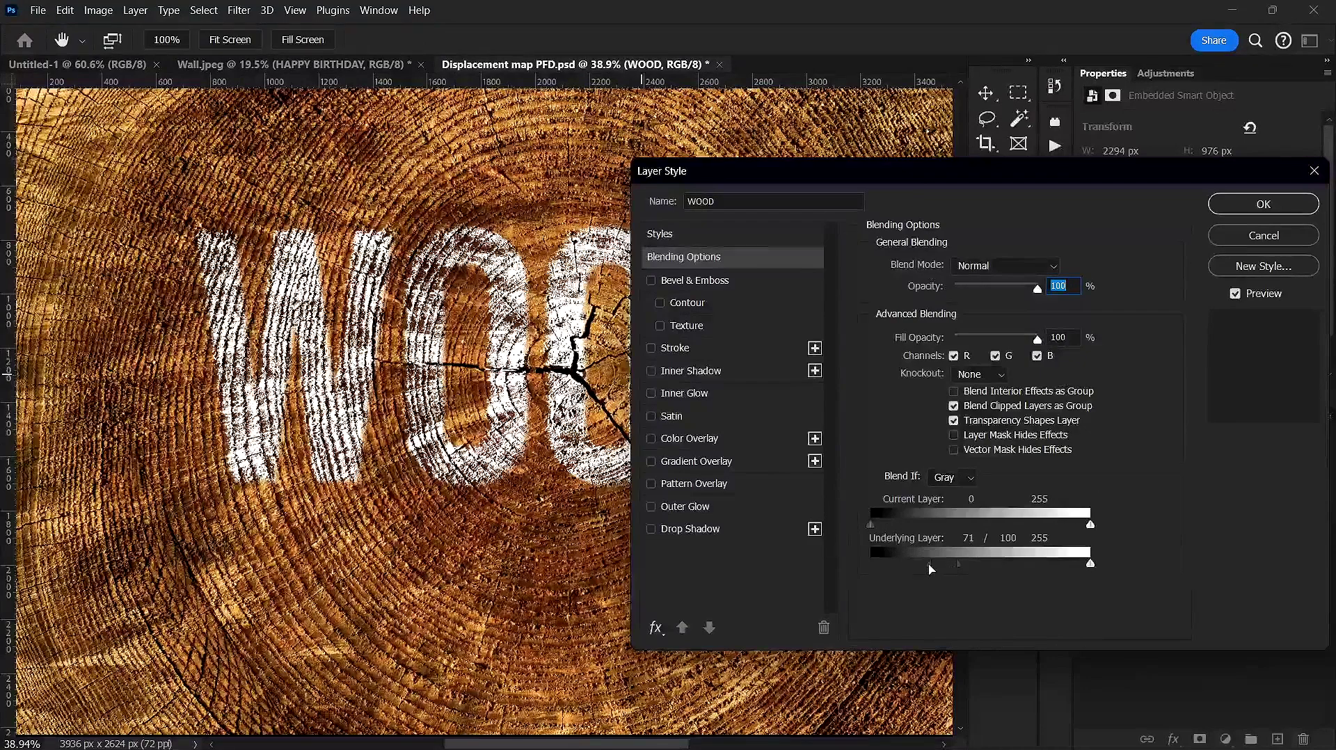
{"action": "left_click_drag", "start_coordinate": [930, 568], "coordinate": [869, 565]}
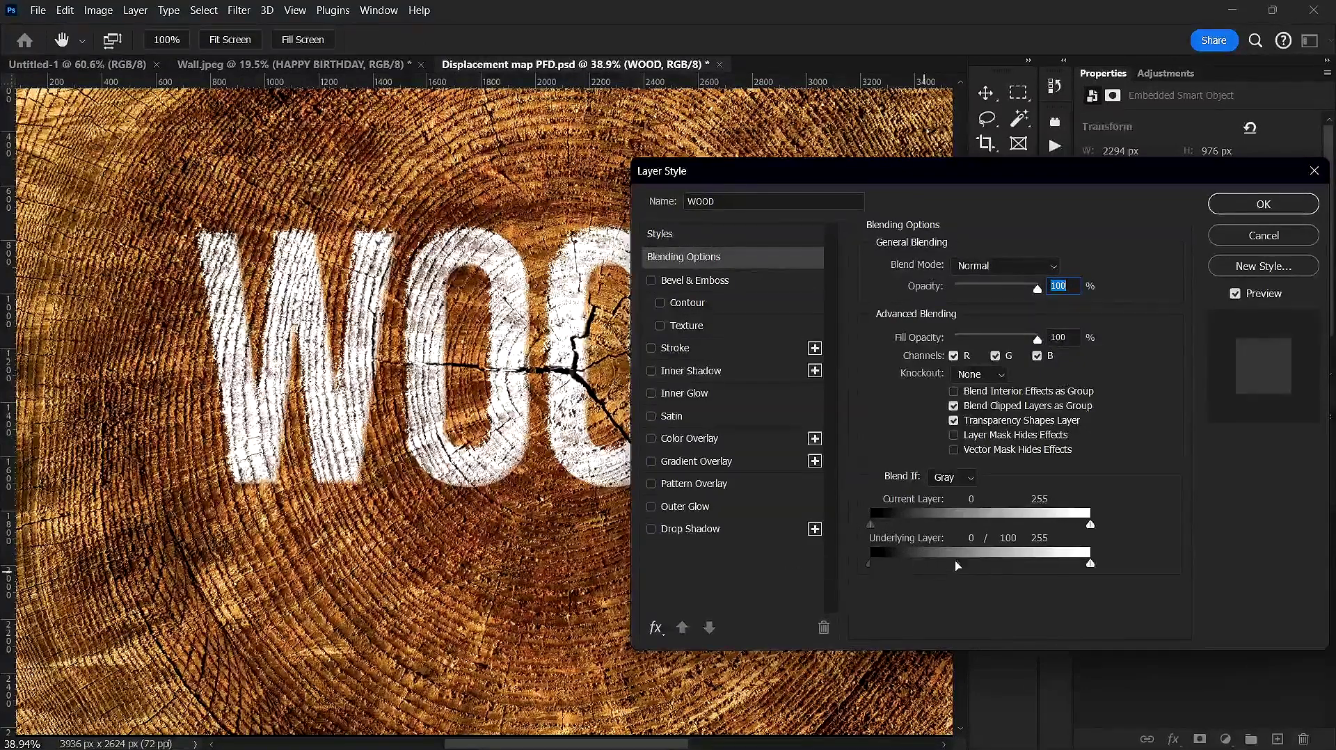
{"action": "left_click_drag", "start_coordinate": [958, 566], "coordinate": [870, 564]}
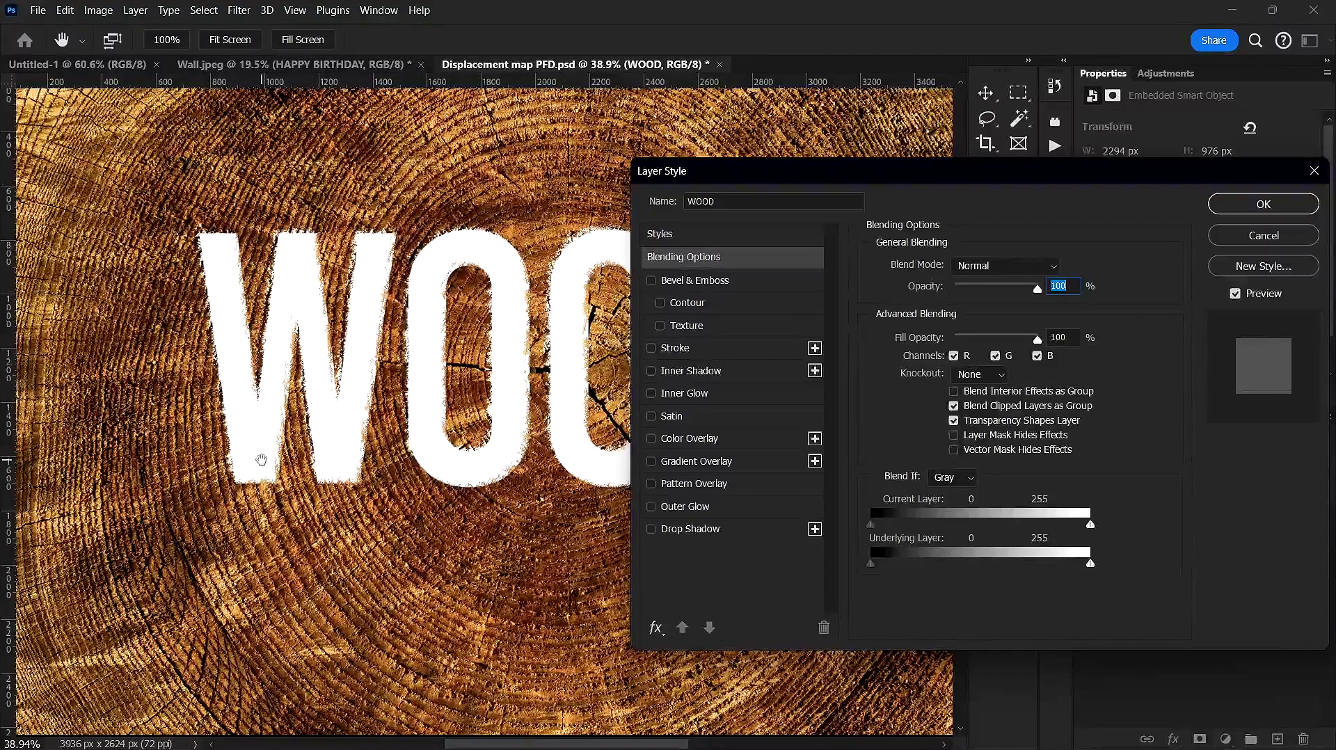
Inspect the displaced edges of the WOOD letters and discard the pending Blend If changes.
{"action": "left_click_drag", "start_coordinate": [262, 460], "coordinate": [243, 404]}
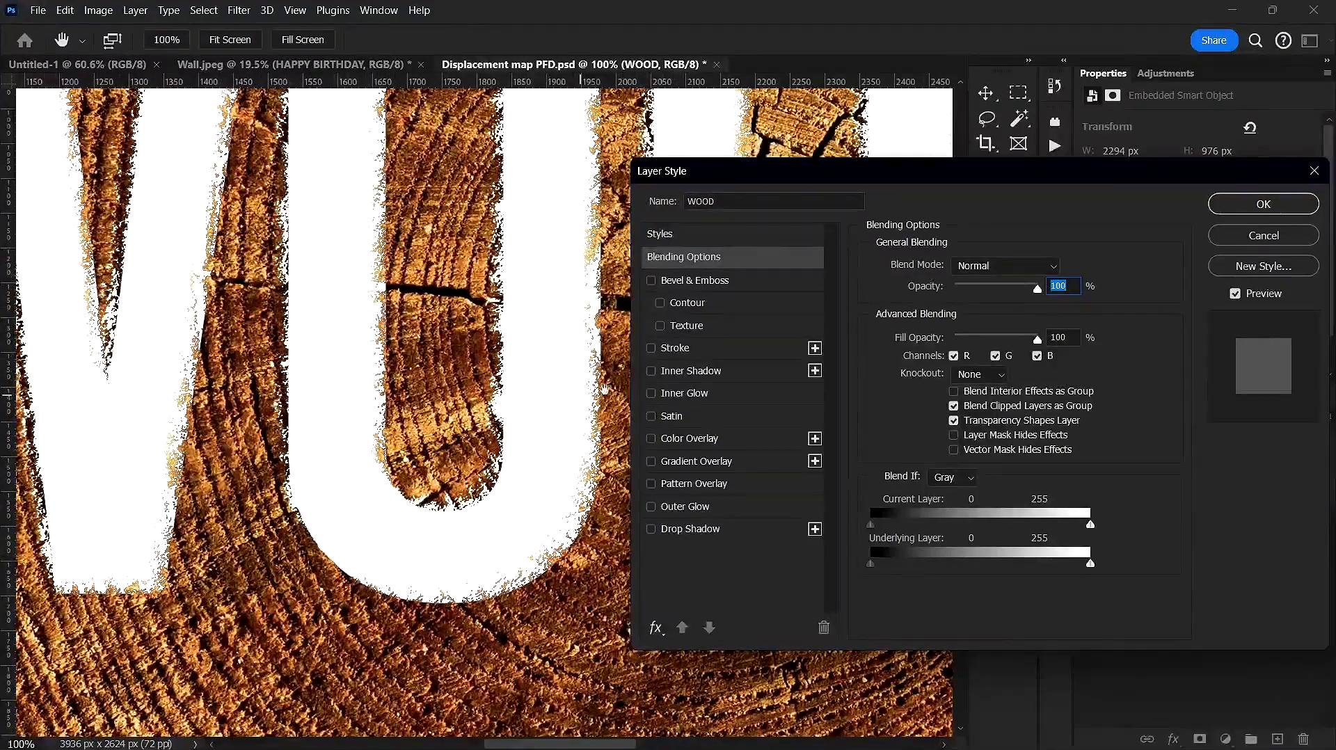
{"action": "left_click", "coordinate": [1263, 235]}
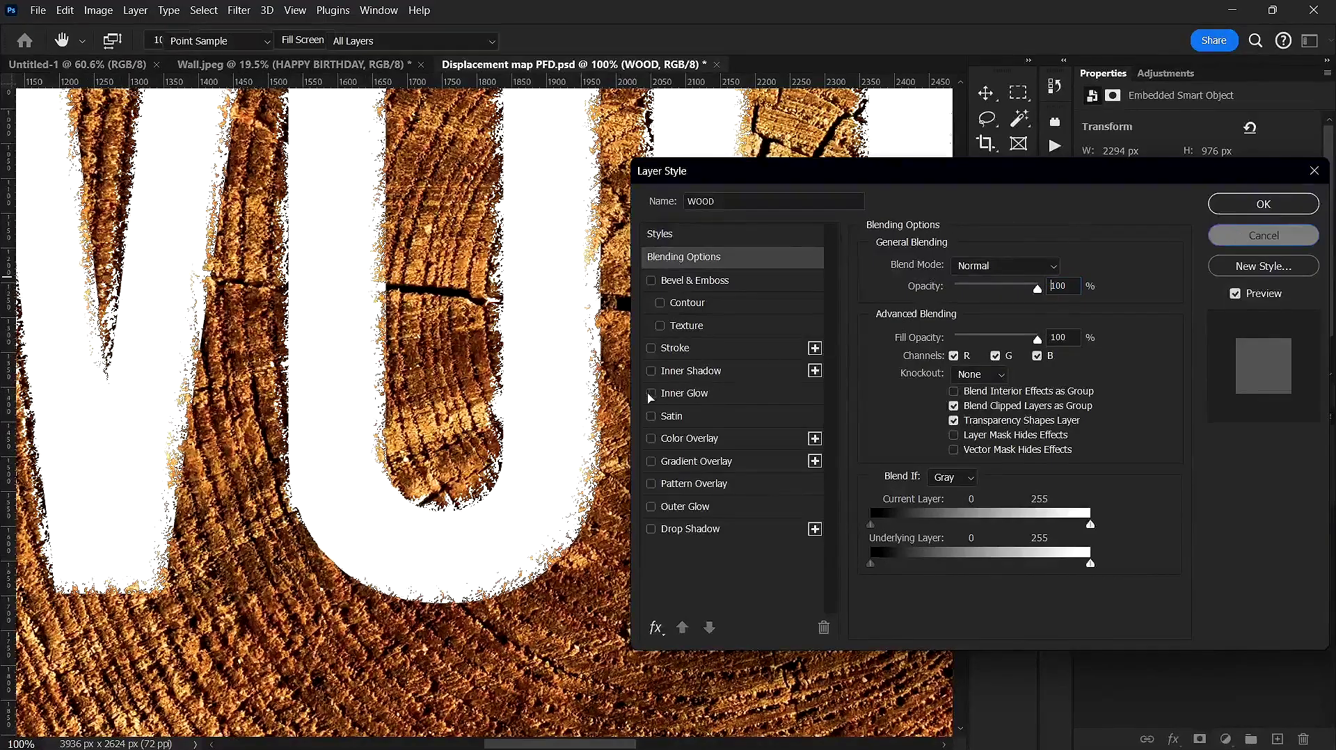
{"action": "scroll", "coordinate": [629, 389], "scroll_direction": "down", "scroll_amount": 5}
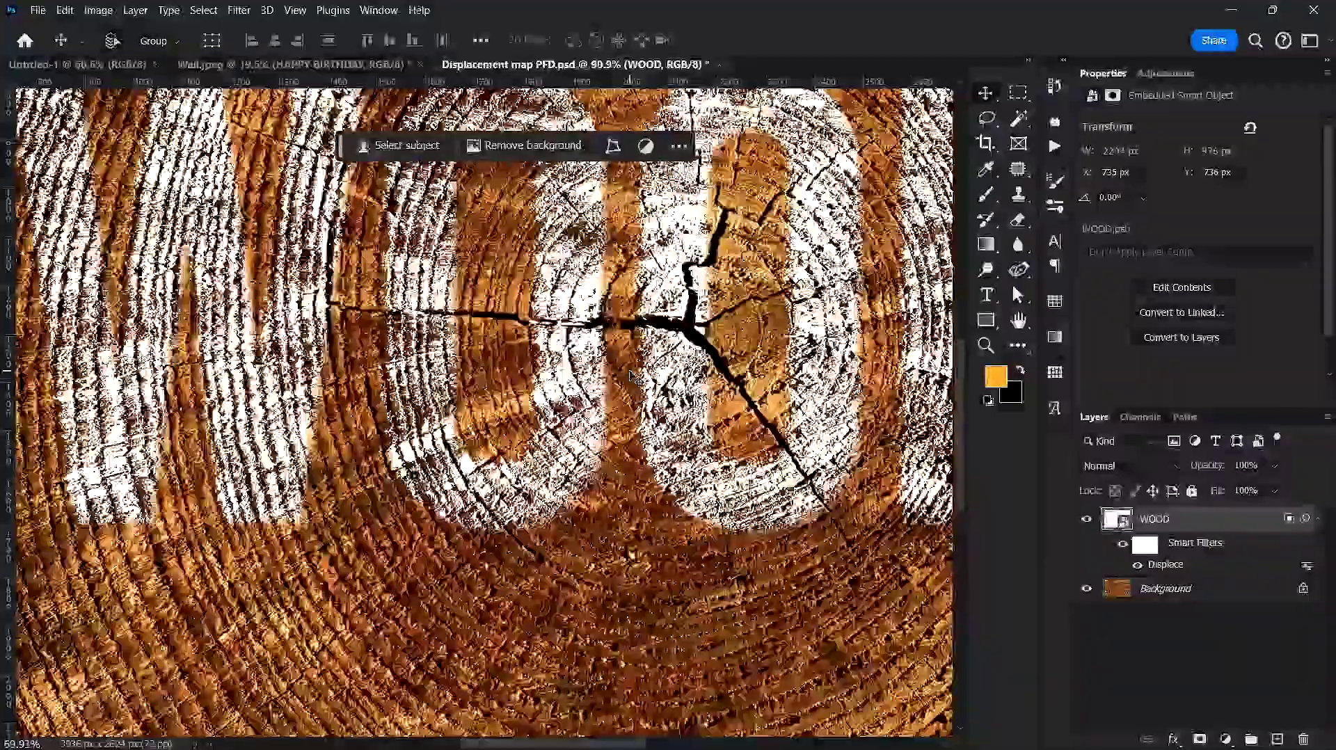
{"action": "scroll", "coordinate": [478, 433], "scroll_direction": "down", "scroll_amount": 5}
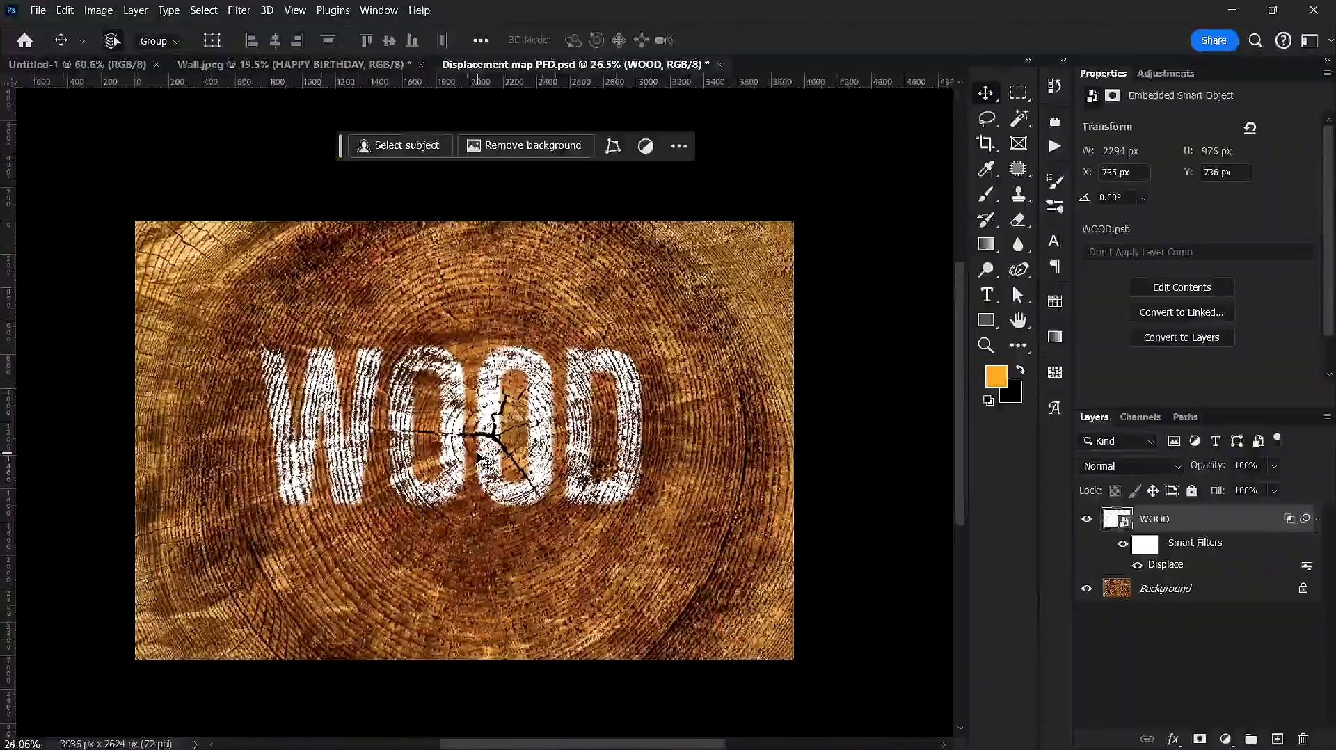
{"action": "scroll", "coordinate": [657, 499], "scroll_direction": "up", "scroll_amount": 5}
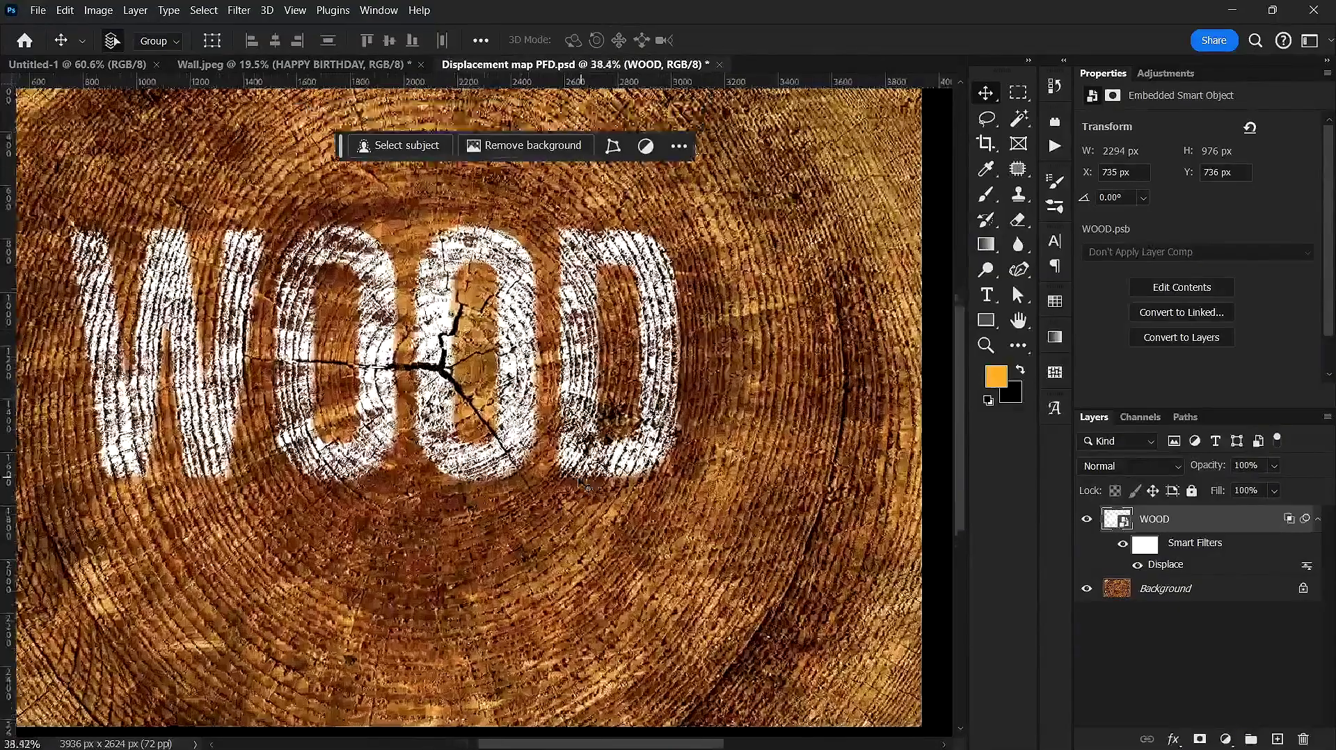
Try the WOOD text at other spots over the grain, then center it horizontally and vertically on the canvas.
{"action": "left_click_drag", "start_coordinate": [578, 473], "coordinate": [579, 541]}
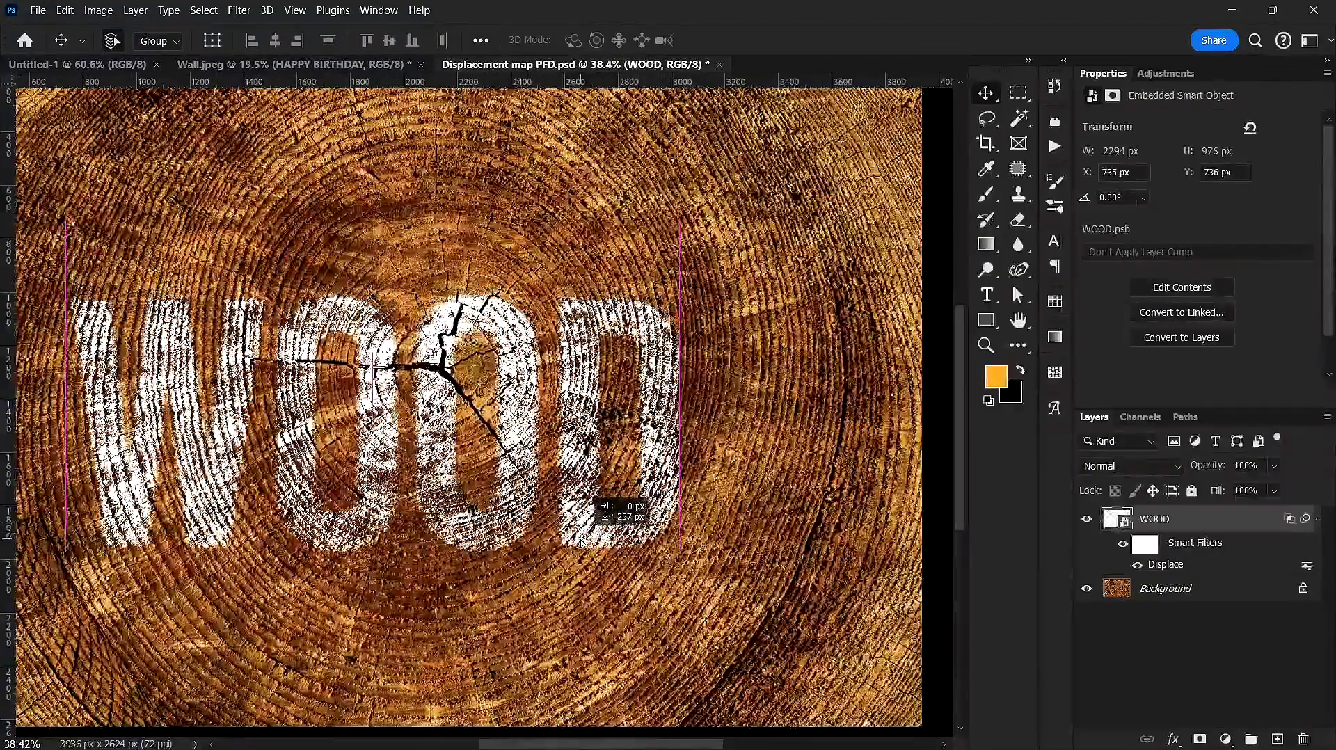
{"action": "left_click_drag", "start_coordinate": [592, 484], "coordinate": [602, 379]}
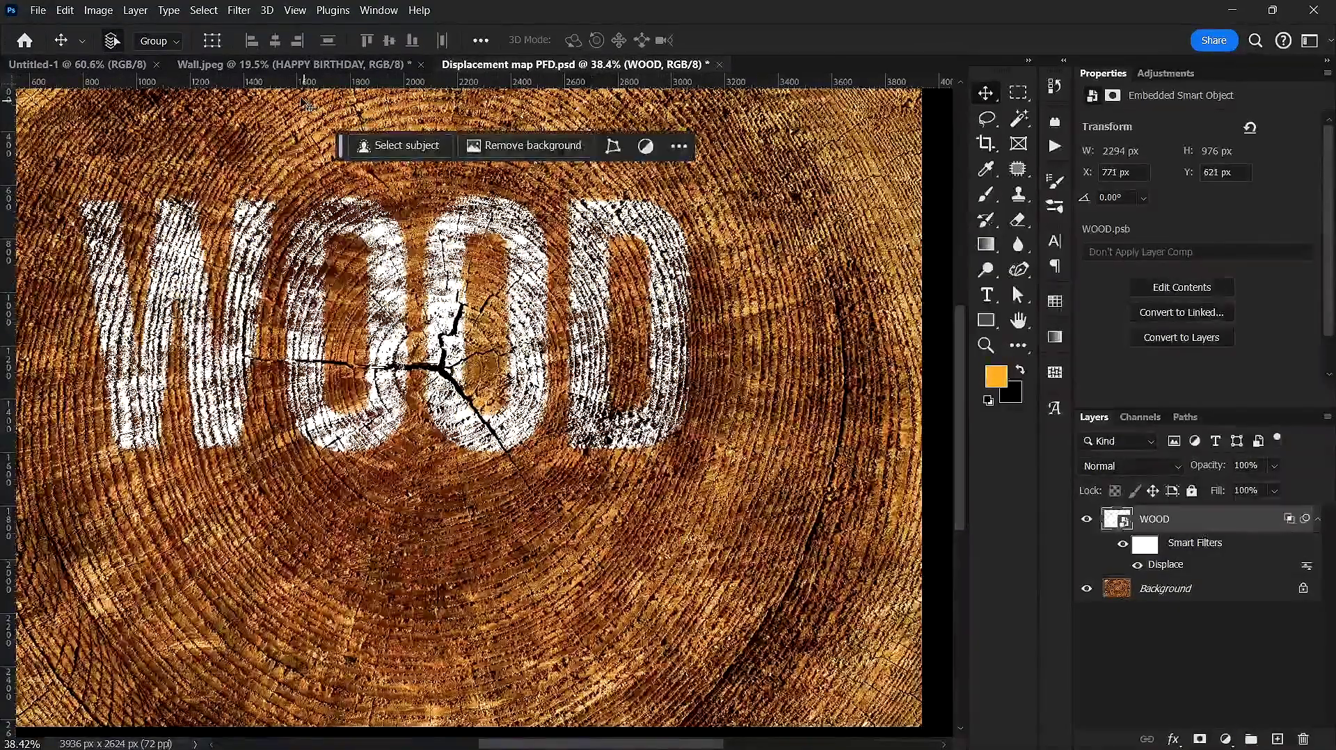
{"action": "key", "text": "ctrl+a"}
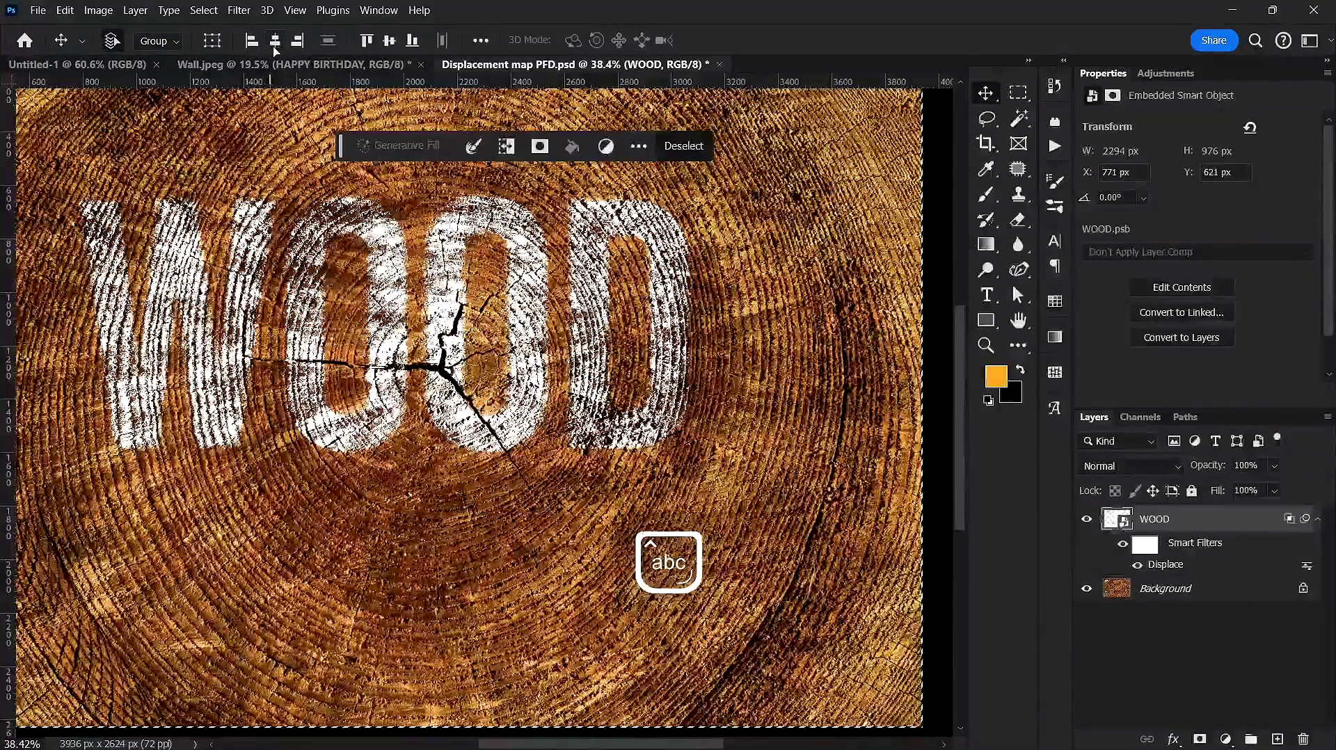
{"action": "left_click", "coordinate": [274, 40]}
{"action": "left_click", "coordinate": [389, 40]}
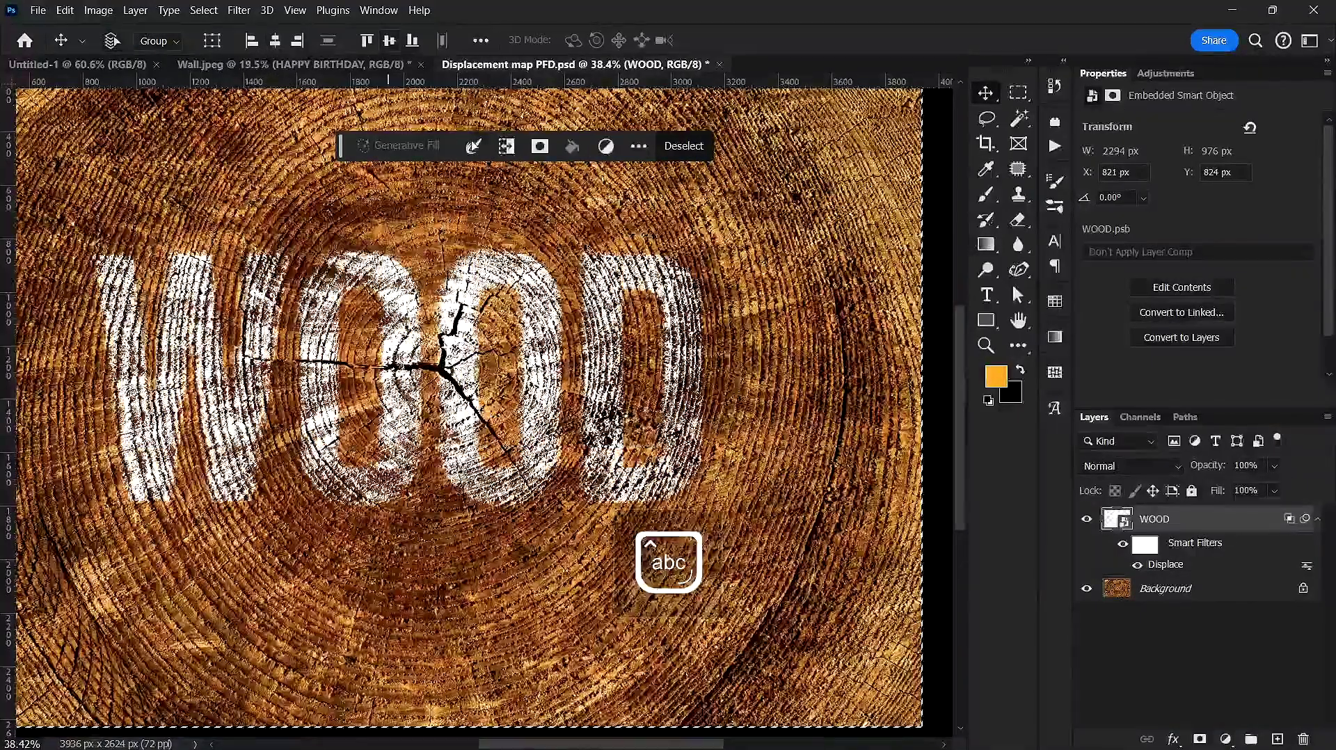
{"action": "key", "text": "ctrl+d"}
Reapply the WOOD layer's Displace smart filter with Displacement map PFD.psd as the map.
{"action": "scroll", "coordinate": [581, 327], "scroll_direction": "down", "scroll_amount": 3}
{"action": "scroll", "coordinate": [657, 449], "scroll_direction": "up", "scroll_amount": 1}
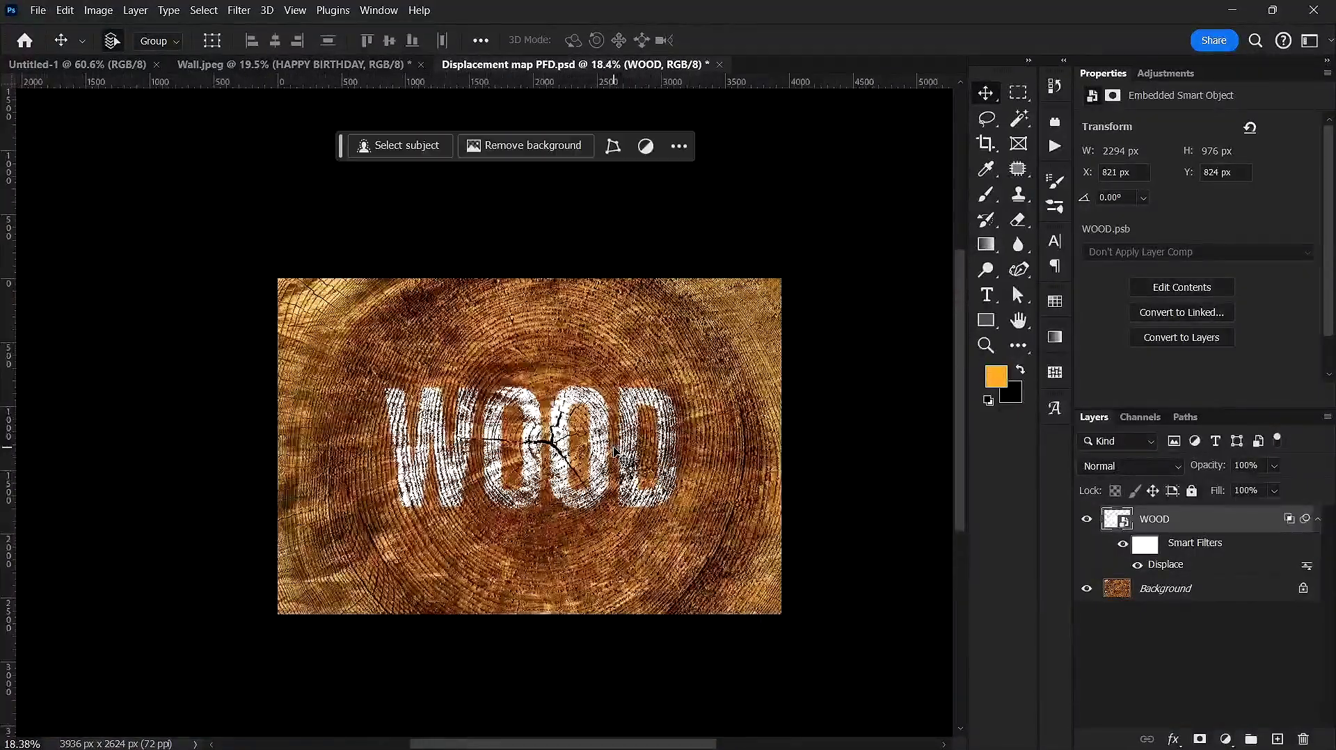
{"action": "double_click", "coordinate": [1183, 565]}
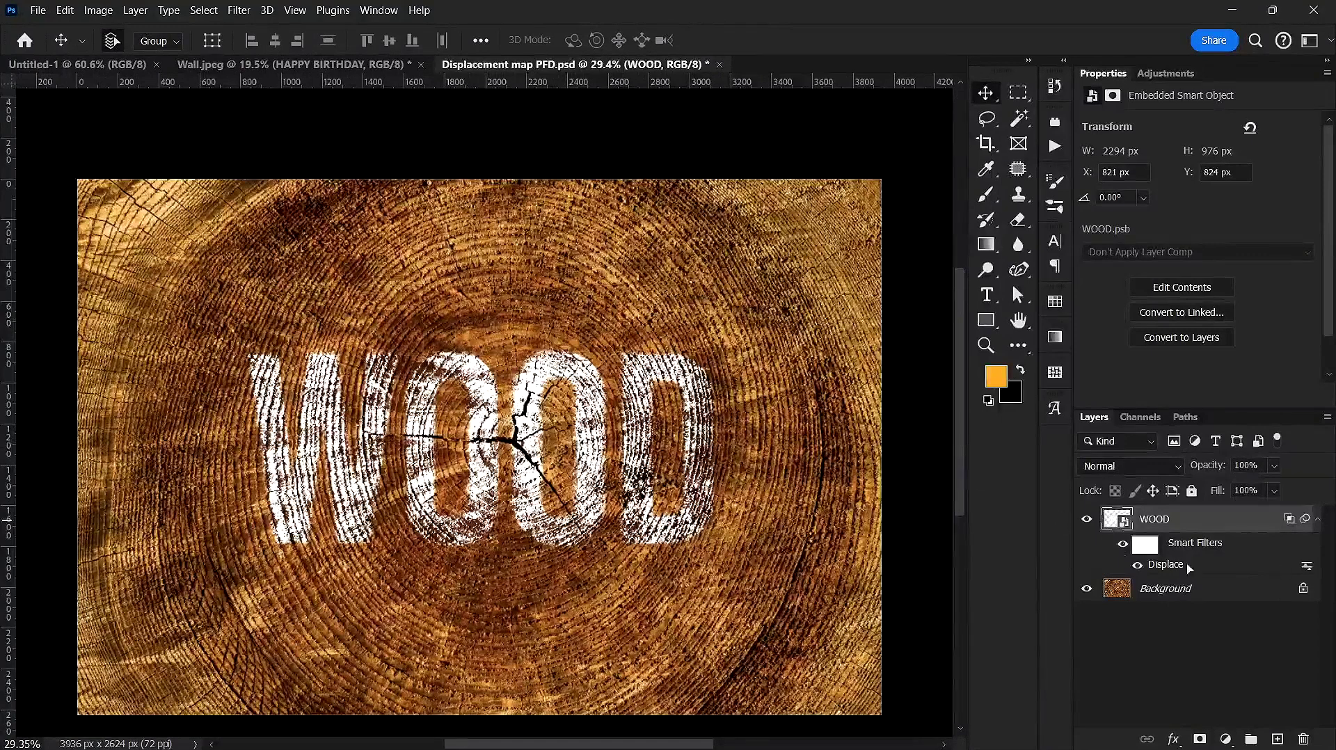
{"action": "left_click", "coordinate": [760, 227]}
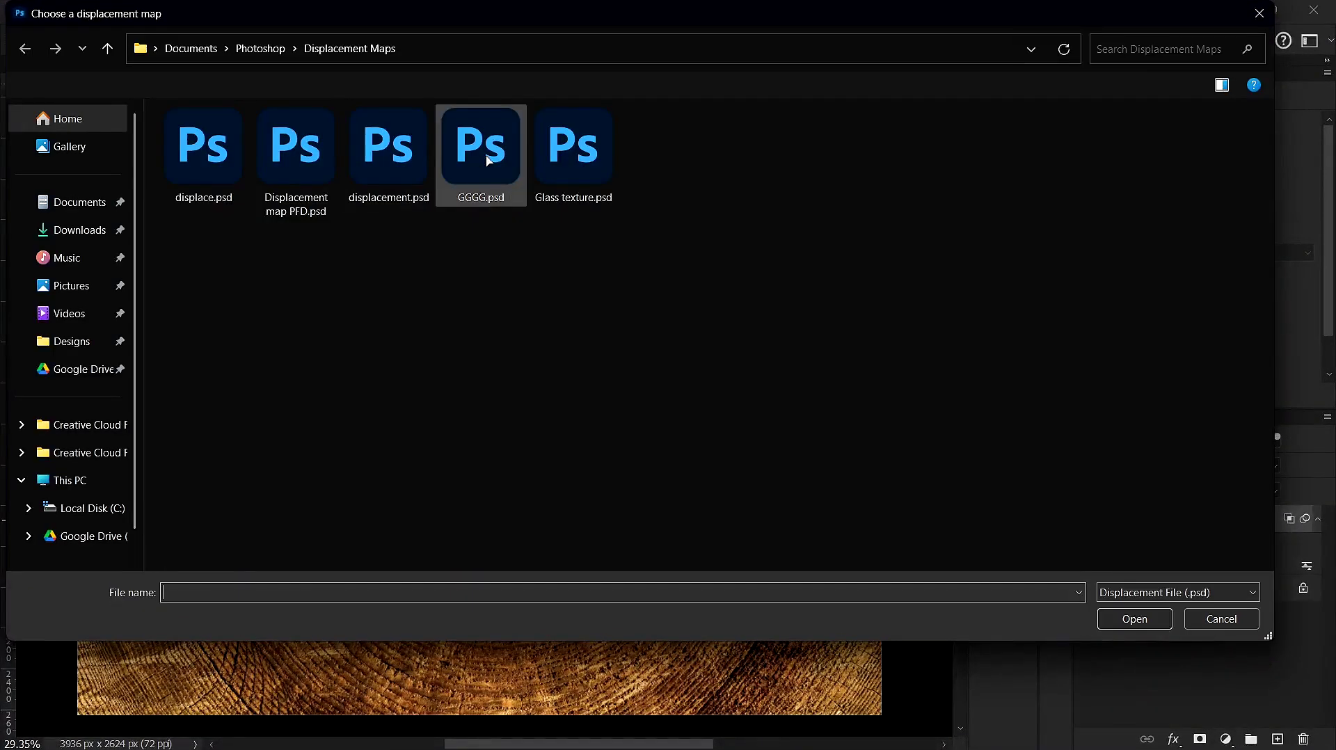
{"action": "double_click", "coordinate": [296, 146]}
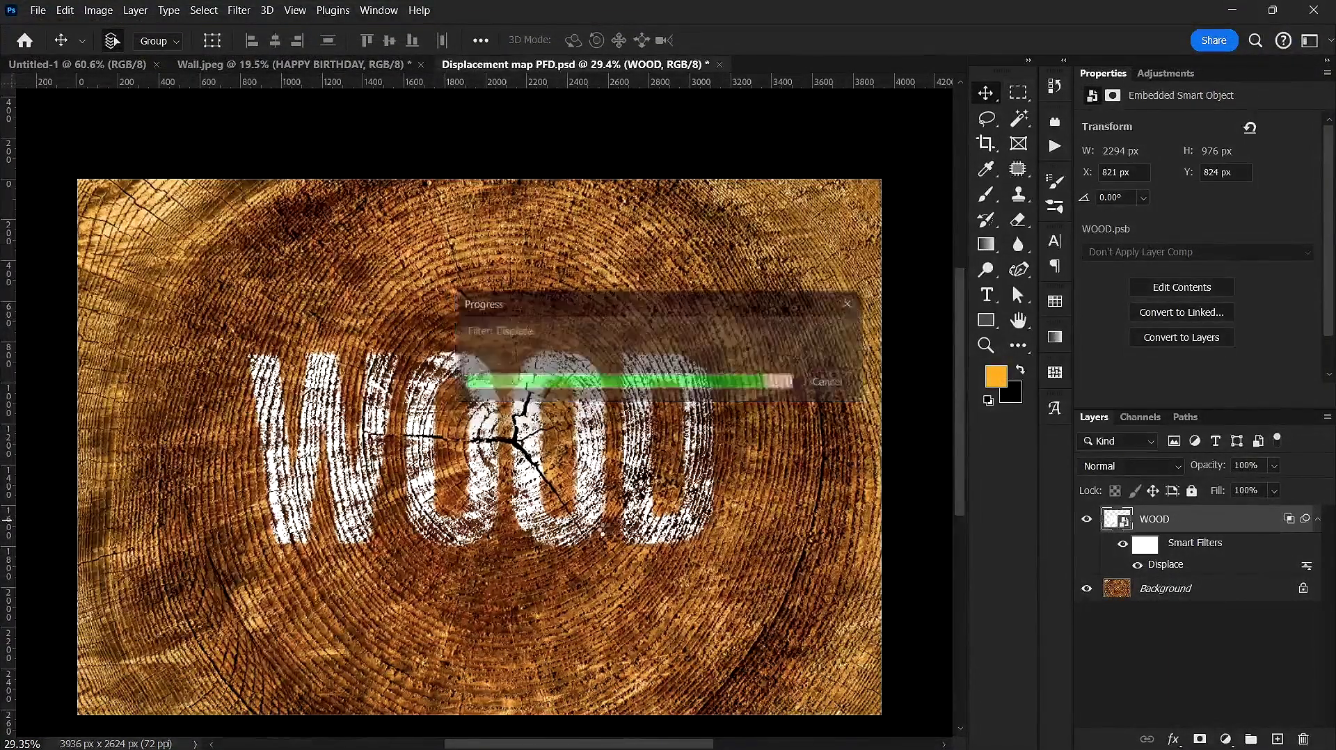
{"action": "scroll", "coordinate": [432, 435], "scroll_direction": "down", "scroll_amount": 2}
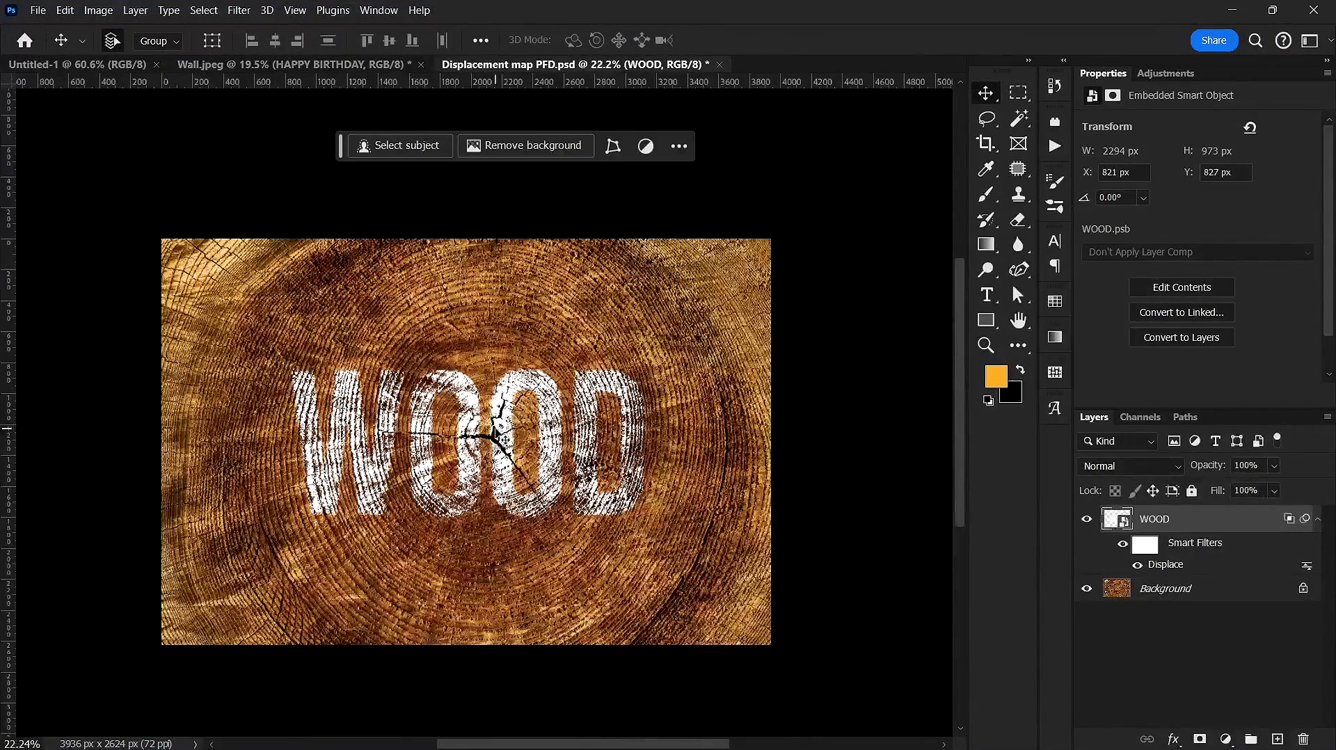
{"action": "scroll", "coordinate": [478, 439], "scroll_direction": "up", "scroll_amount": 2}
{"action": "scroll", "coordinate": [477, 438], "scroll_direction": "down", "scroll_amount": 2}
{"action": "scroll", "coordinate": [464, 424], "scroll_direction": "up", "scroll_amount": 1}
{"action": "left_click_drag", "start_coordinate": [465, 424], "coordinate": [521, 396]}
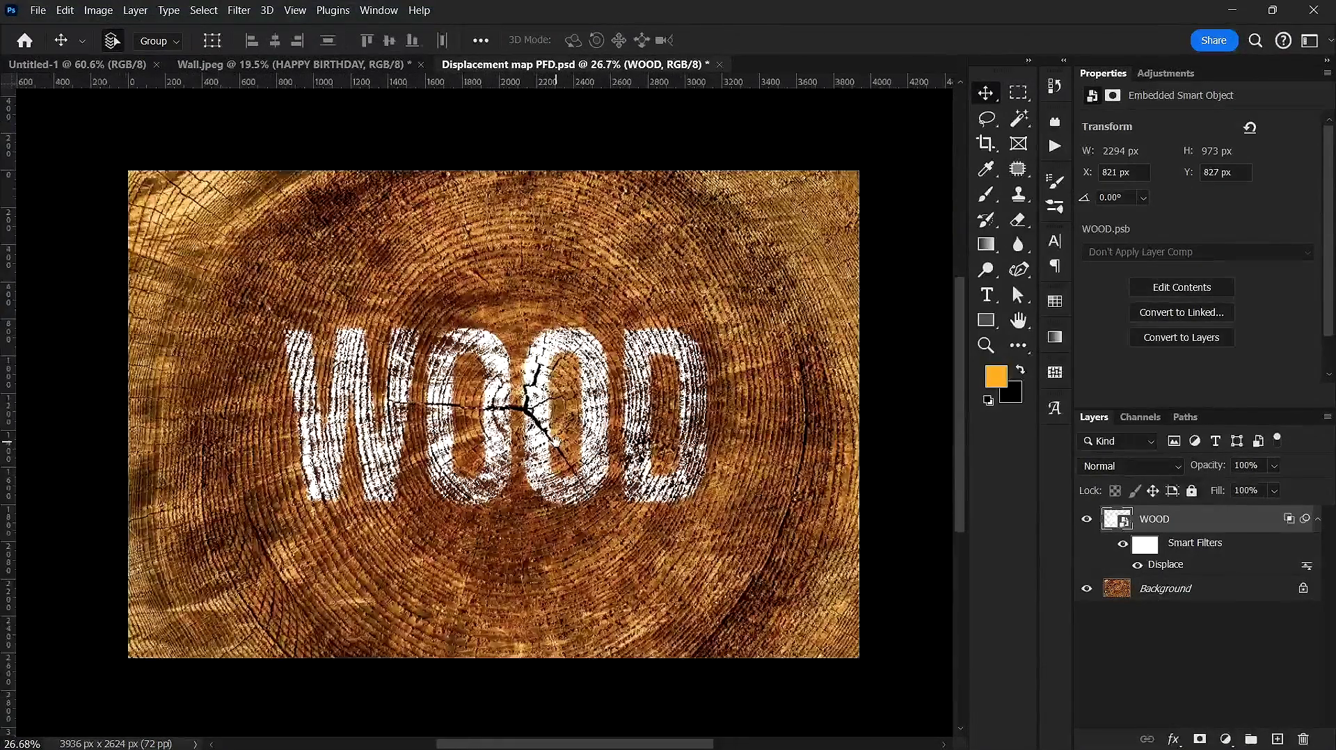
{"action": "left_click", "coordinate": [1121, 470]}
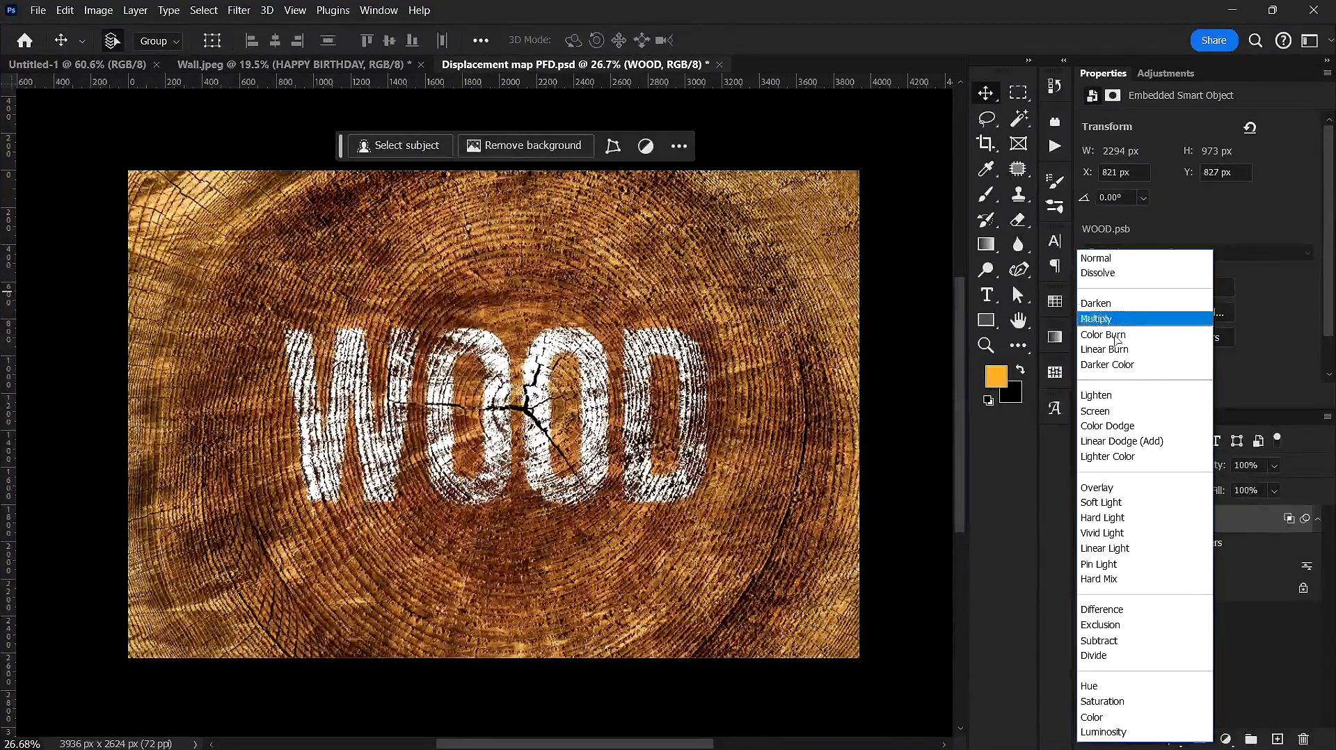
{"action": "left_click", "coordinate": [878, 440]}
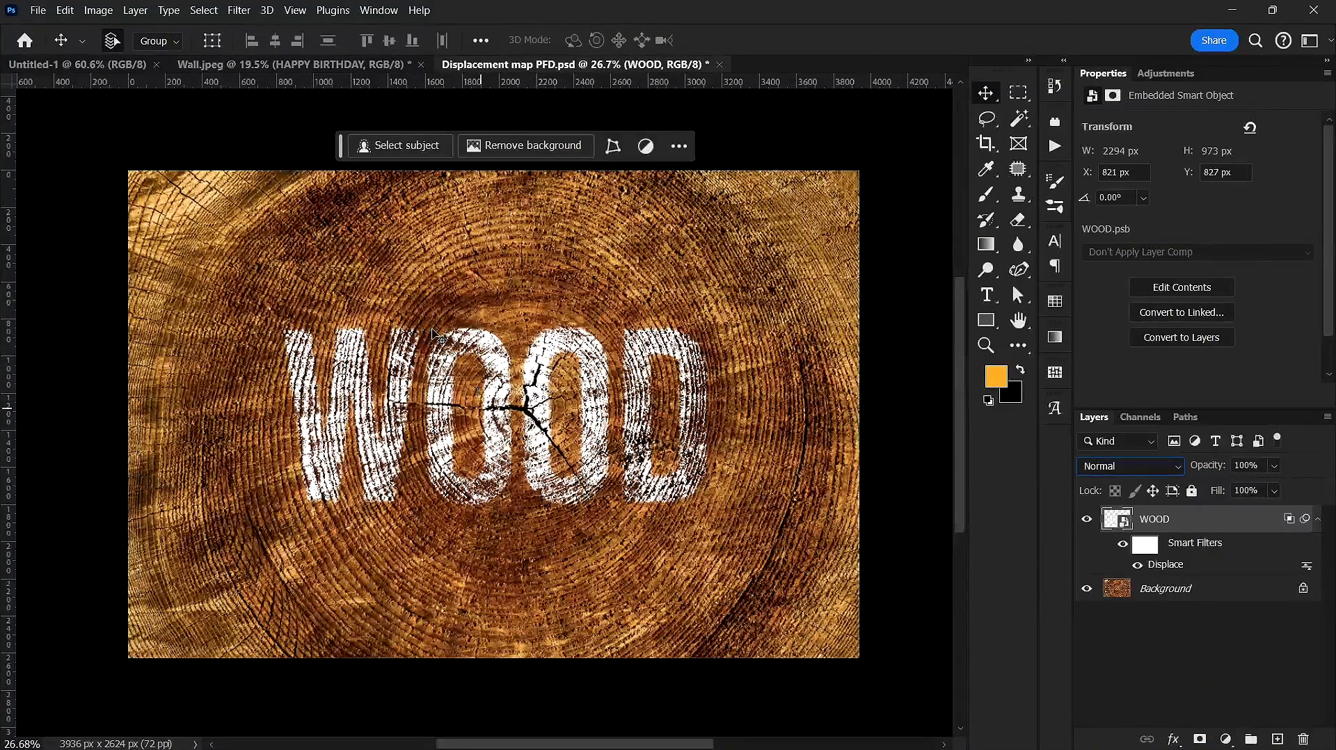
Open the contents of the WOOD smart object and set the text's font size to 490 pt.
{"action": "left_click", "coordinate": [1125, 528], "text": "ctrl"}
{"action": "double_click", "coordinate": [1124, 528]}
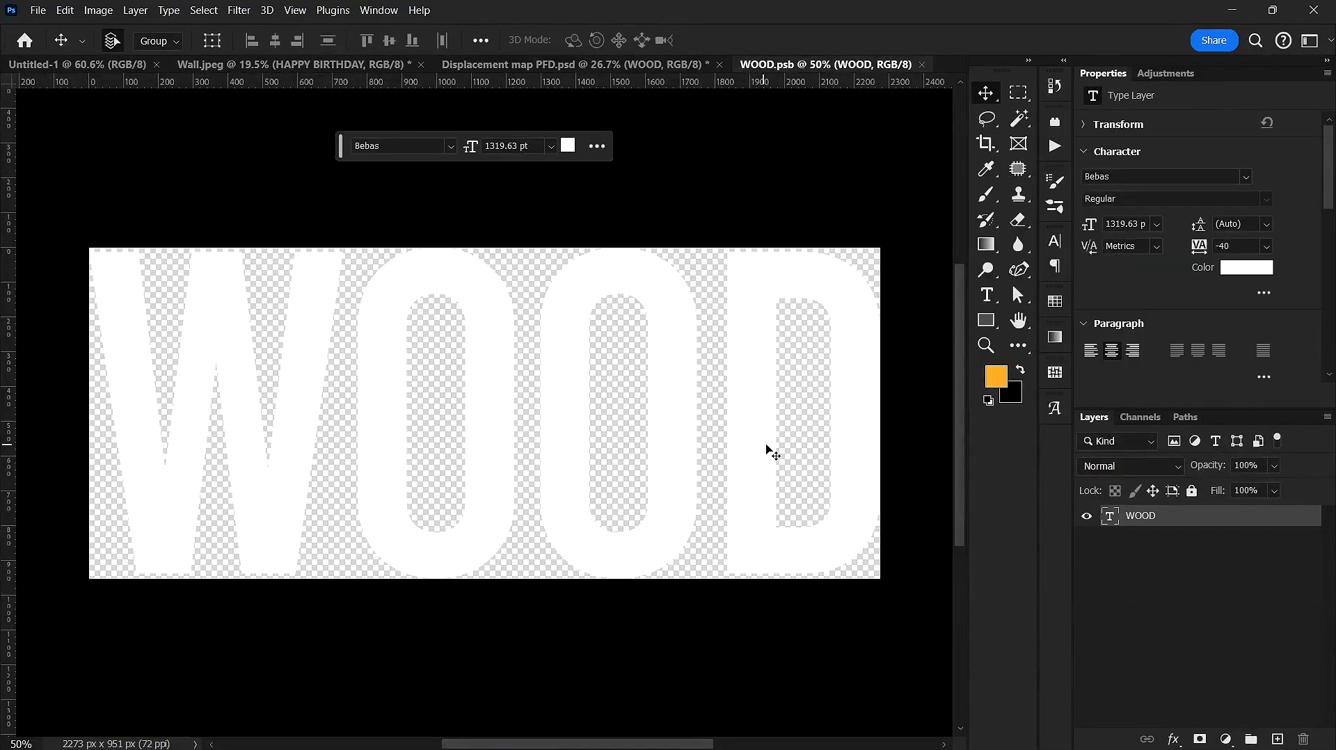
{"action": "double_click", "coordinate": [773, 427]}
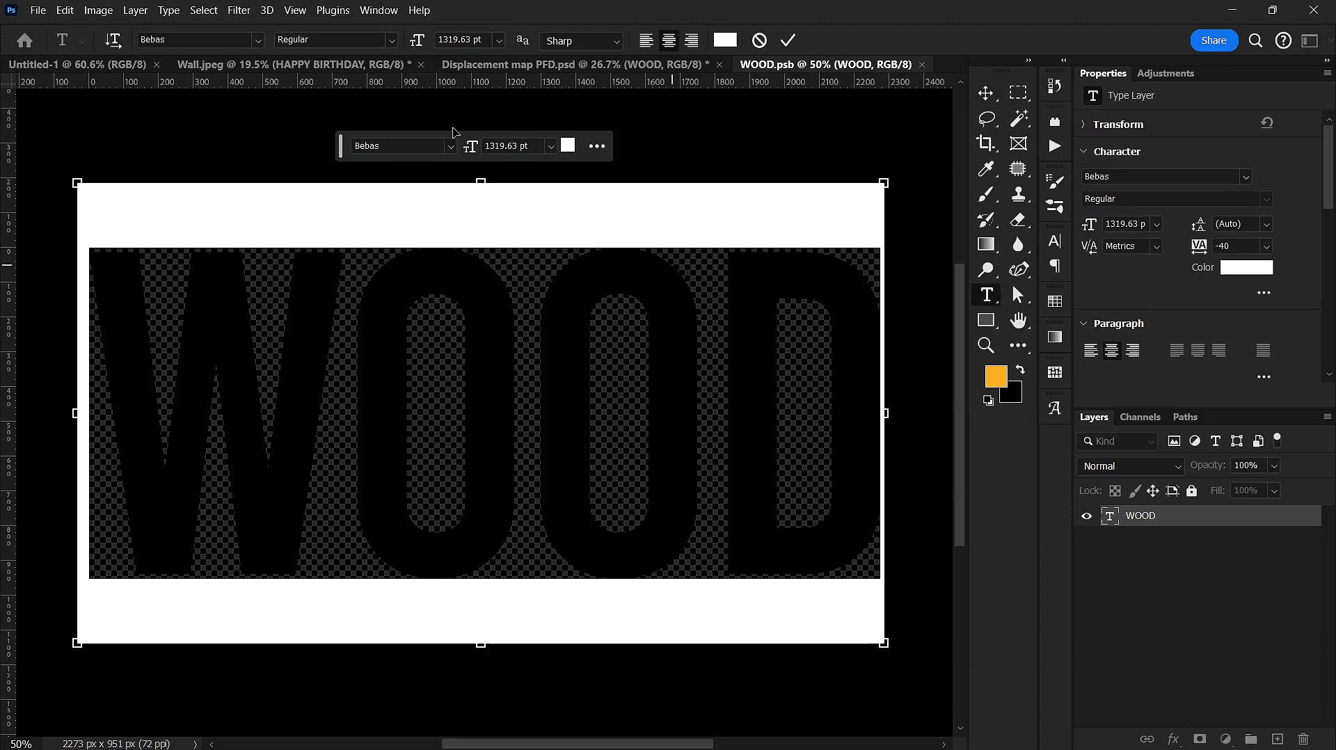
{"action": "left_click_drag", "start_coordinate": [418, 40], "coordinate": [171, 128]}
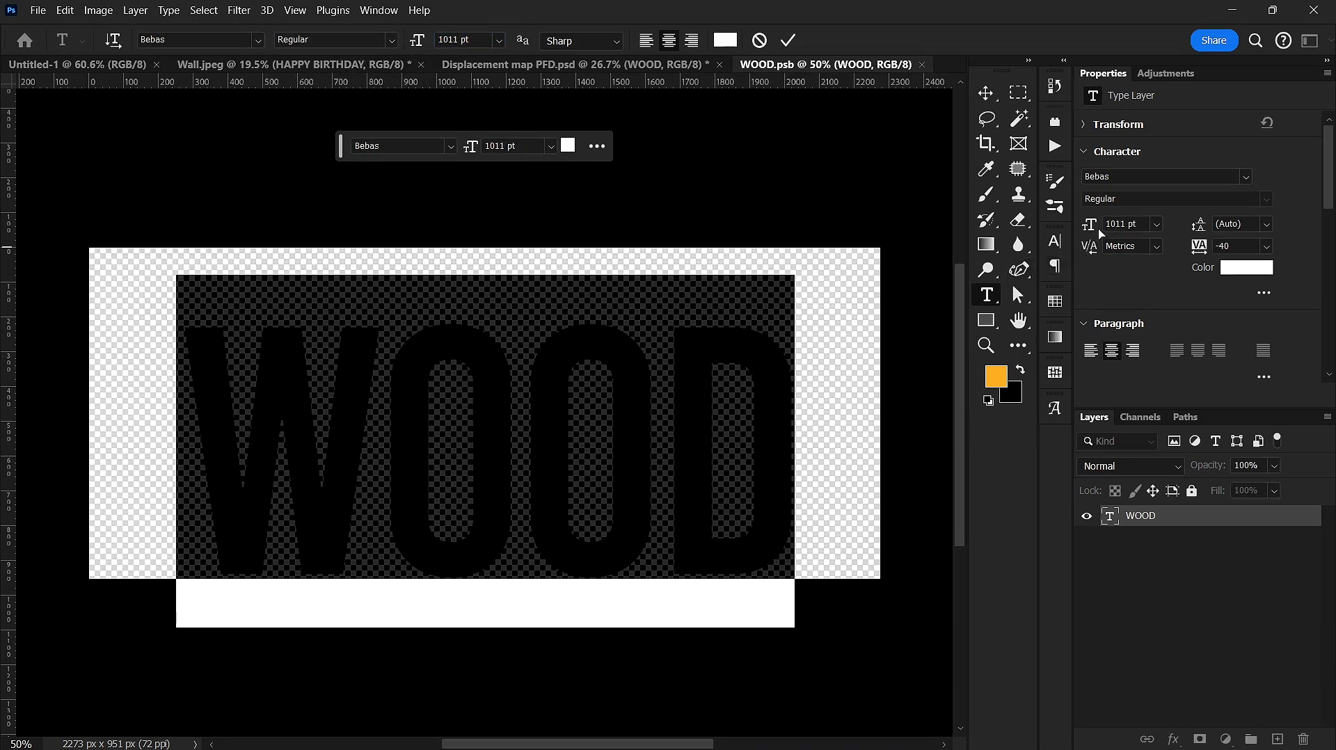
{"action": "left_click_drag", "start_coordinate": [1089, 223], "coordinate": [632, 513]}
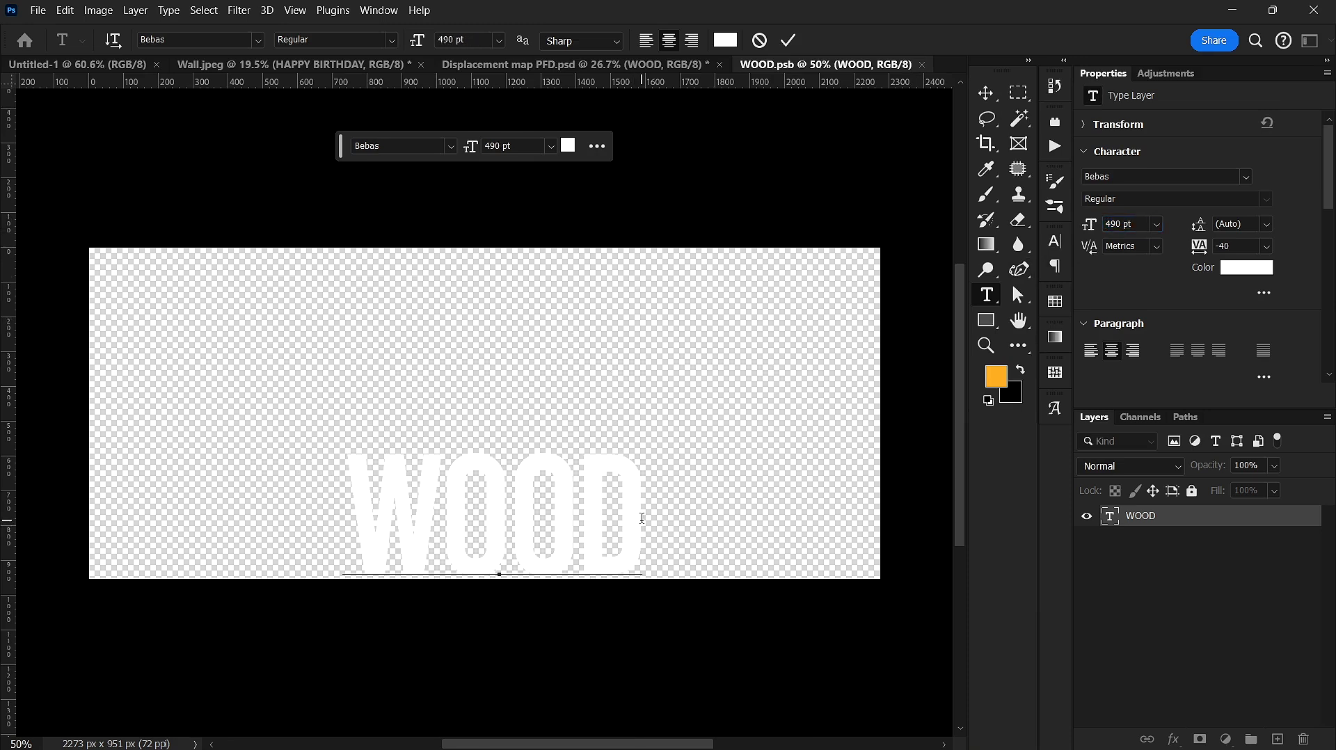
Extend the text to read WOODEN TEXTURE on two lines and move it up within the canvas.
{"action": "type", "text": "EN"}
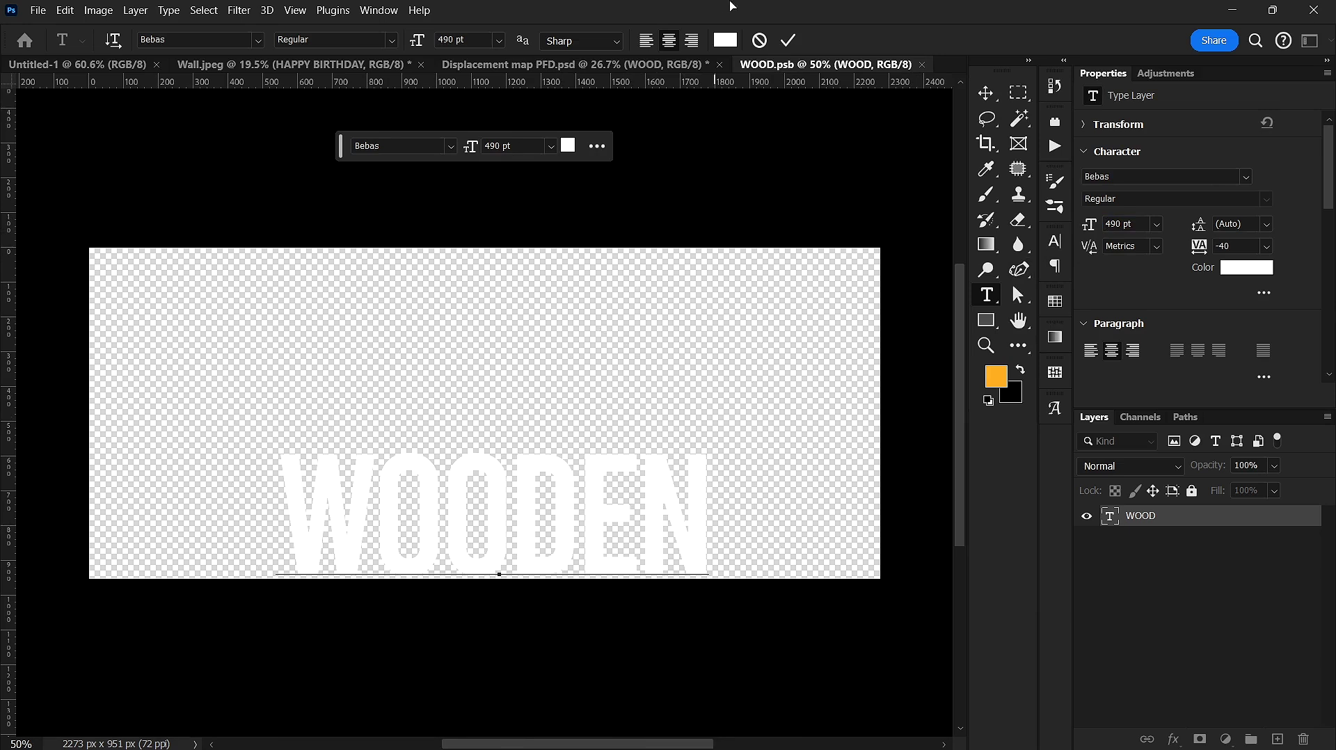
{"action": "left_click", "coordinate": [795, 47]}
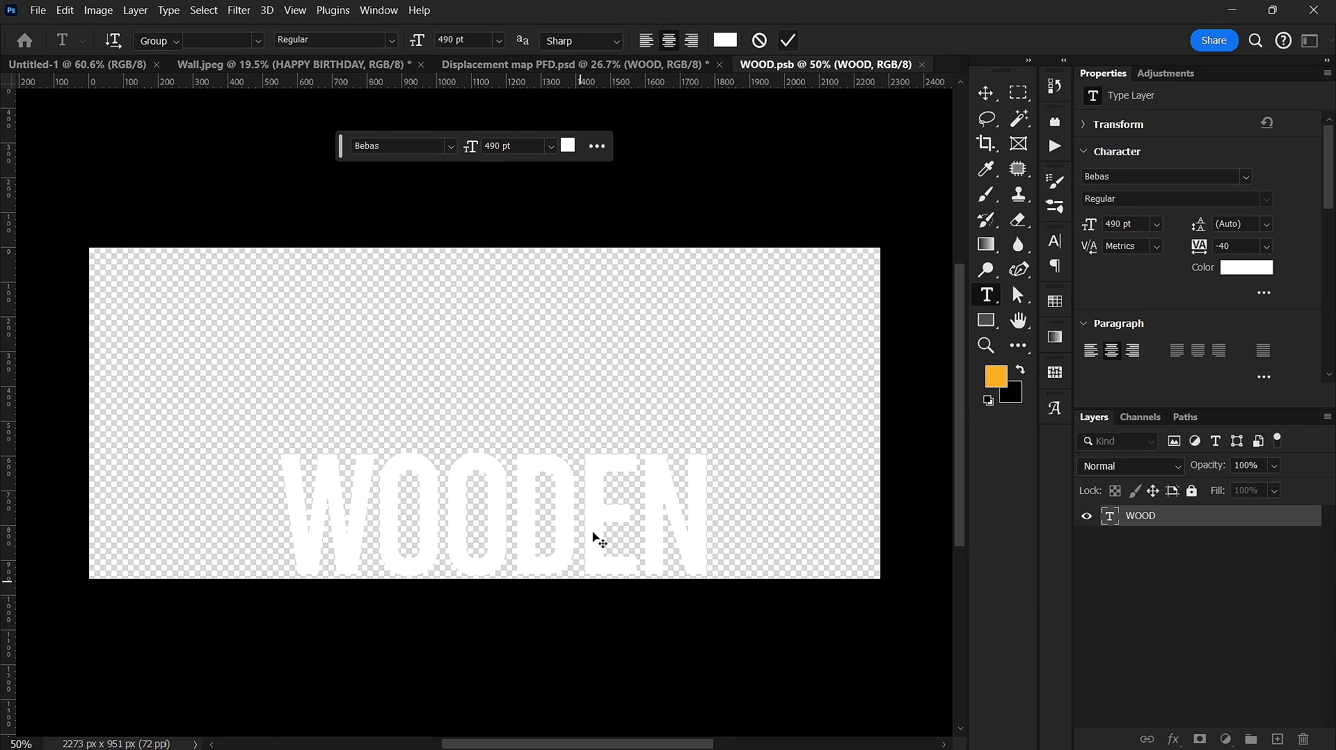
{"action": "left_click_drag", "start_coordinate": [598, 541], "coordinate": [580, 339]}
{"action": "key", "text": "v"}
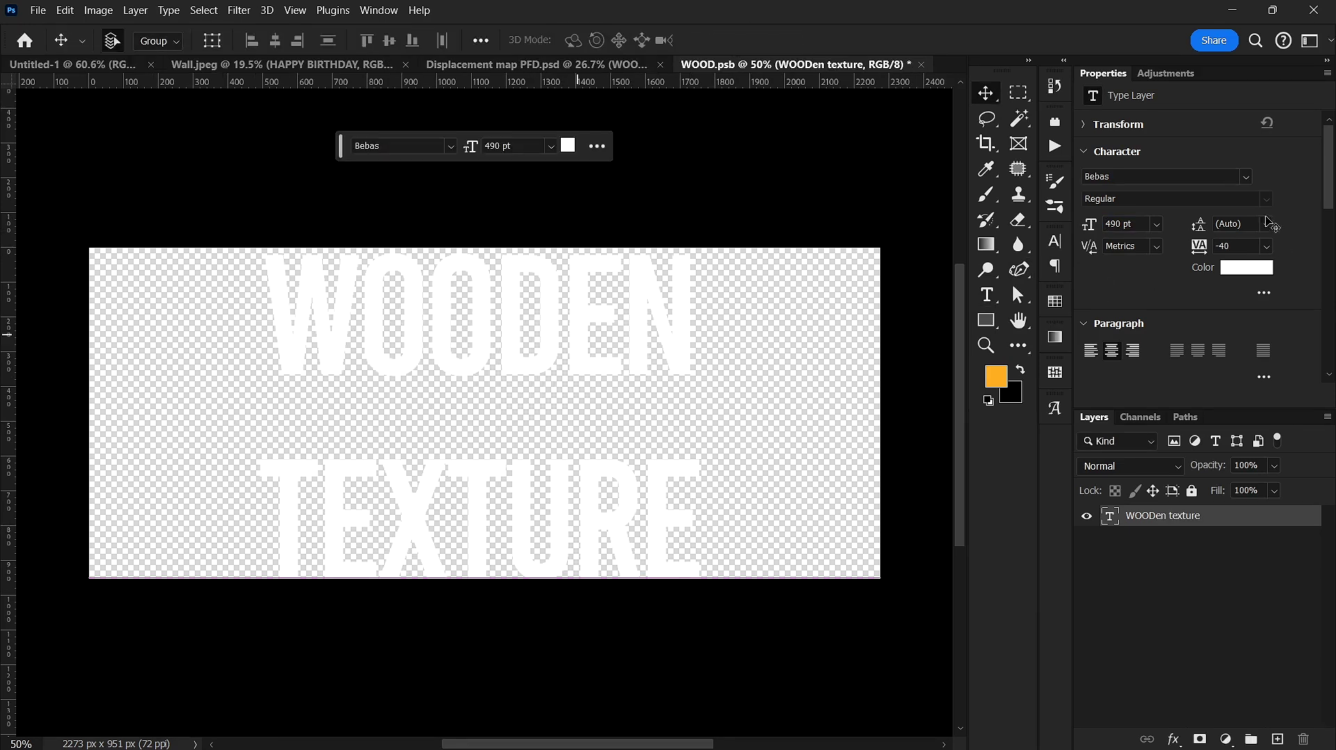
Set the leading of the two-line WOODEN TEXTURE text to 376 pt.
{"action": "key", "text": "t"}
{"action": "key", "text": "Return"}
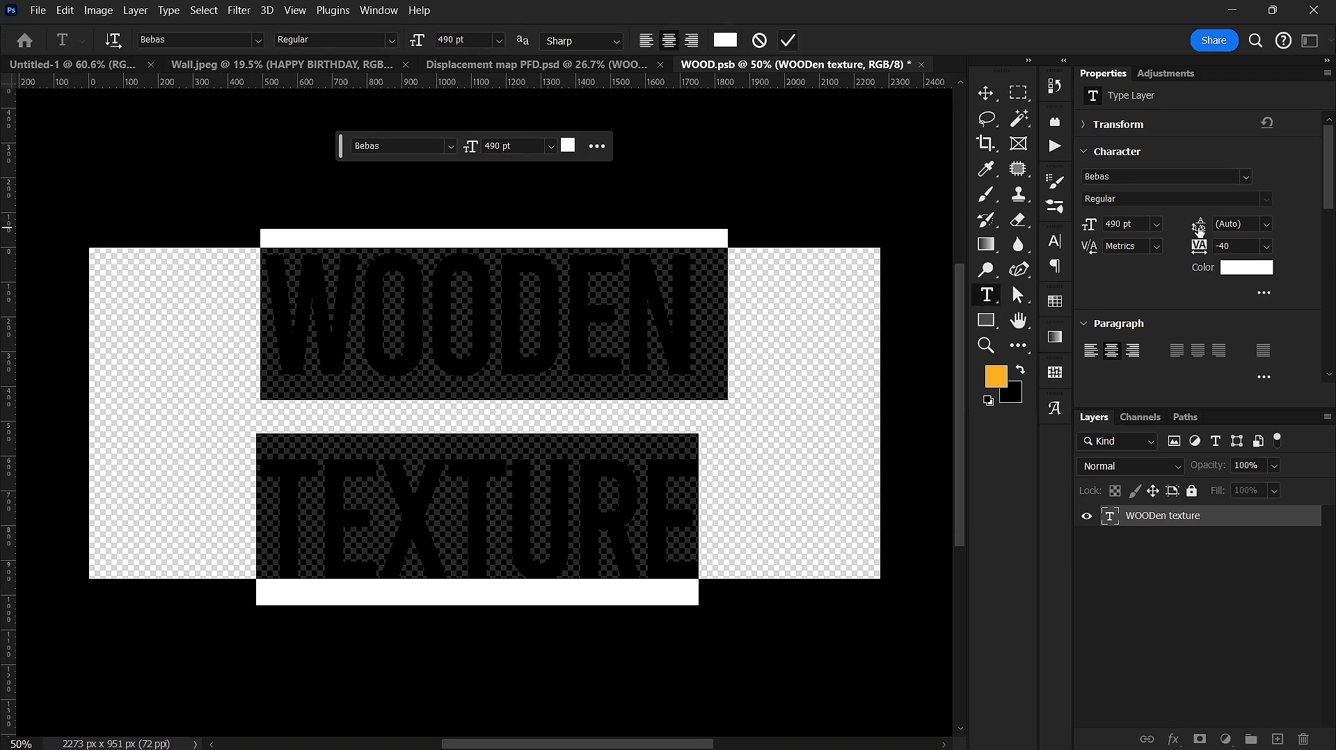
{"action": "left_click_drag", "start_coordinate": [1198, 228], "coordinate": [1012, 198]}
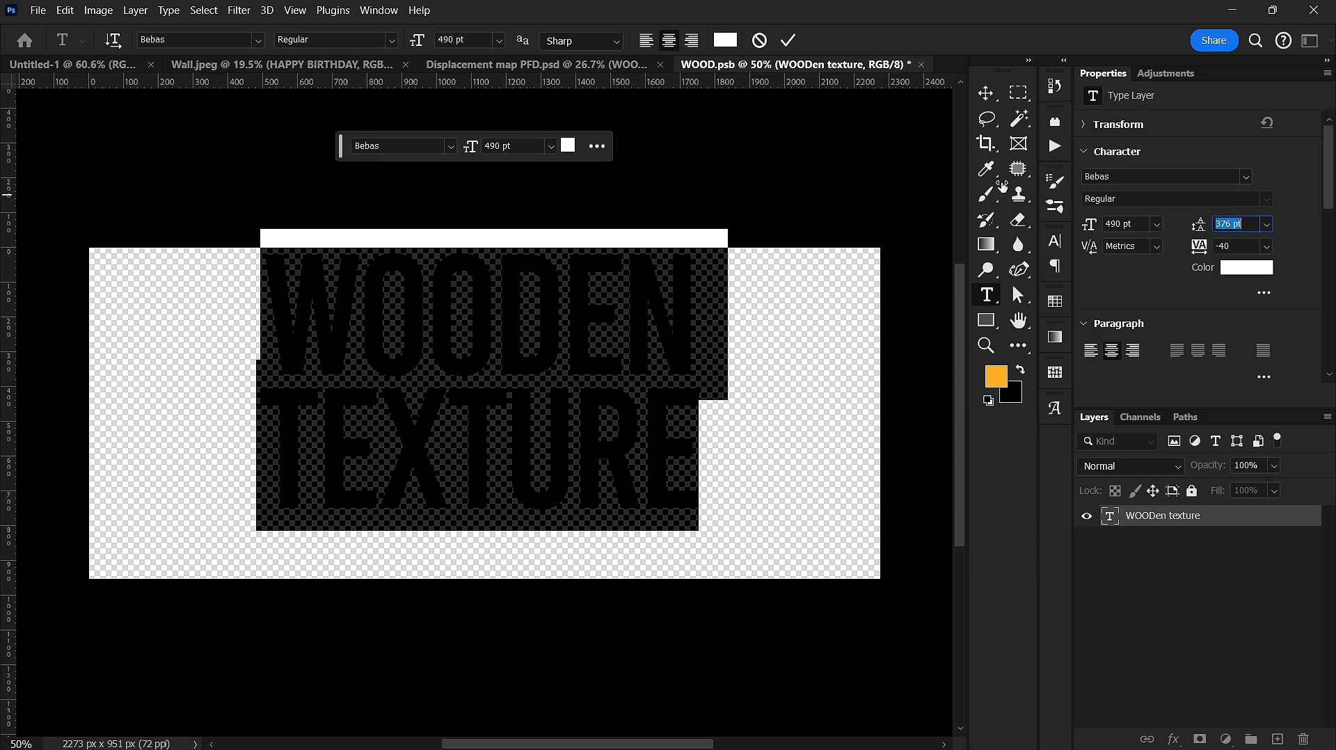
{"action": "left_click", "coordinate": [791, 41]}
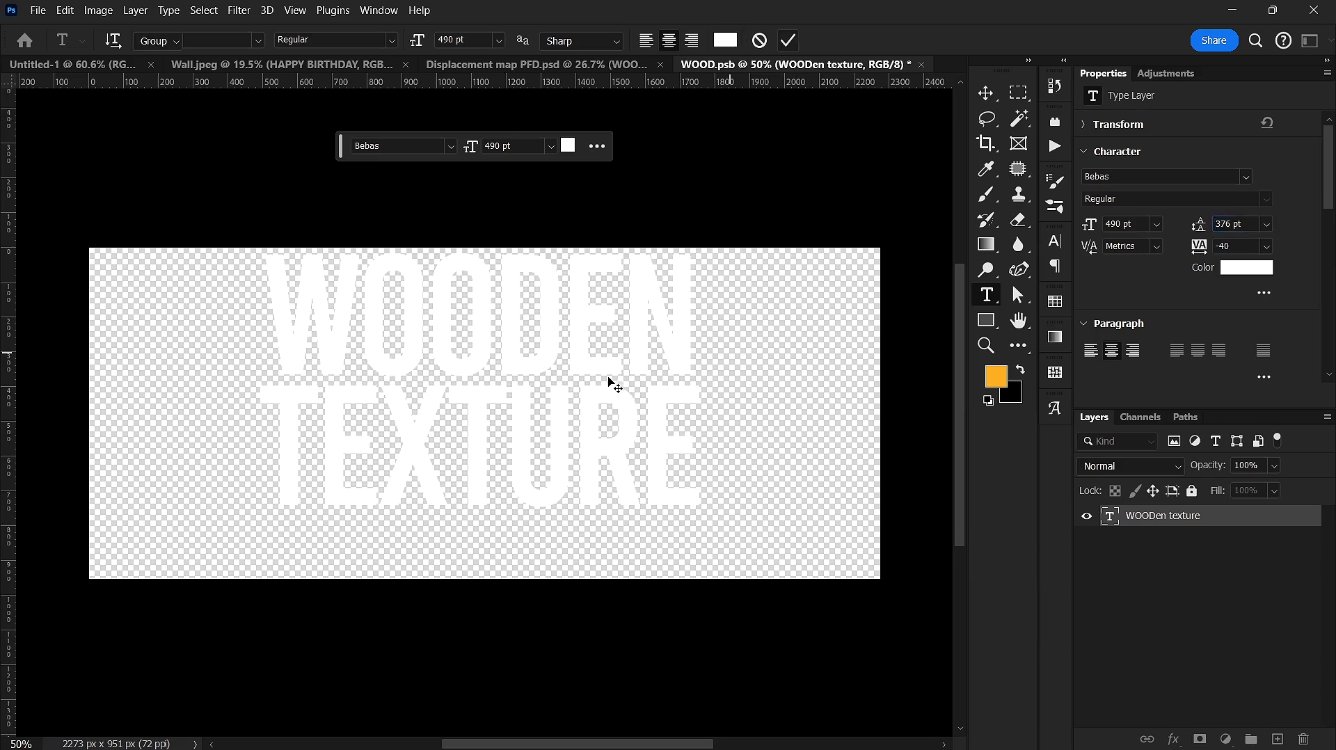
Shift the text slightly down and left inside the canvas, then save and close the smart object document.
{"action": "key", "text": "v"}
{"action": "left_click_drag", "start_coordinate": [575, 349], "coordinate": [555, 366]}
{"action": "key", "text": "ctrl+s"}
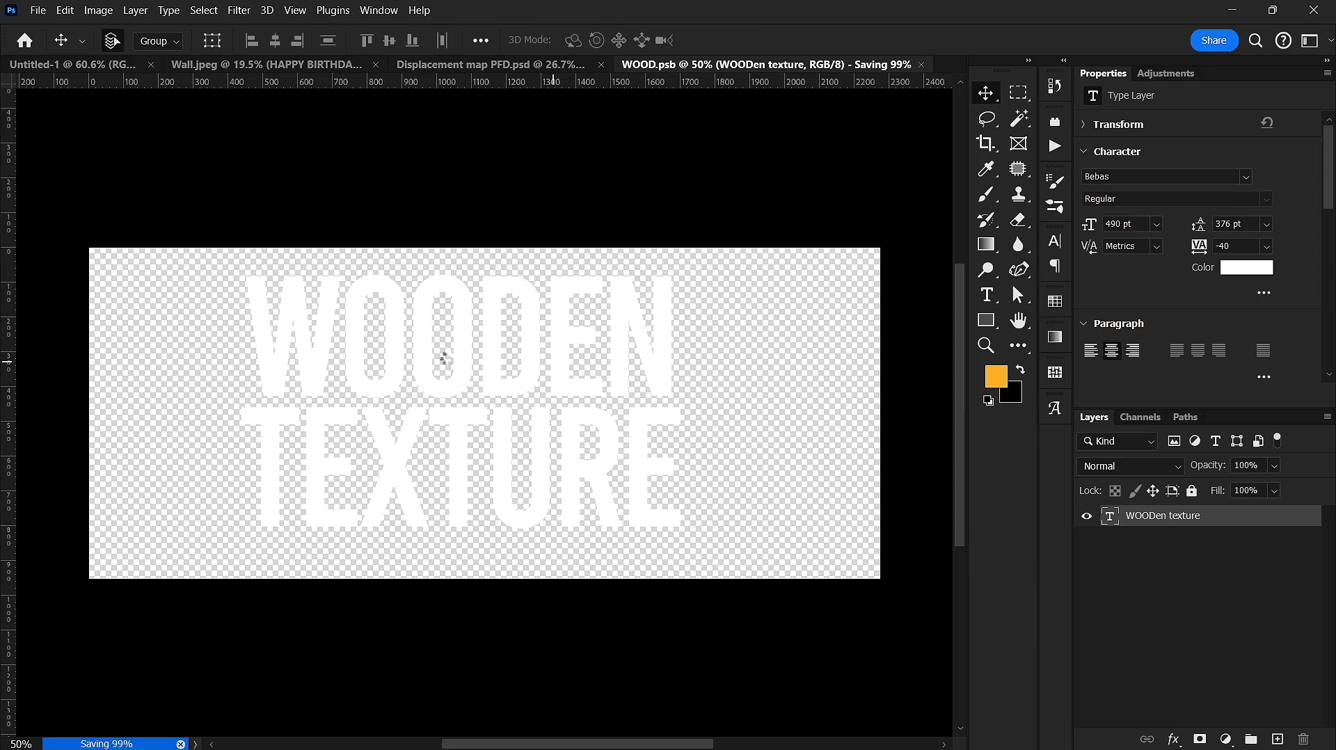
{"action": "key", "text": "ctrl+w"}
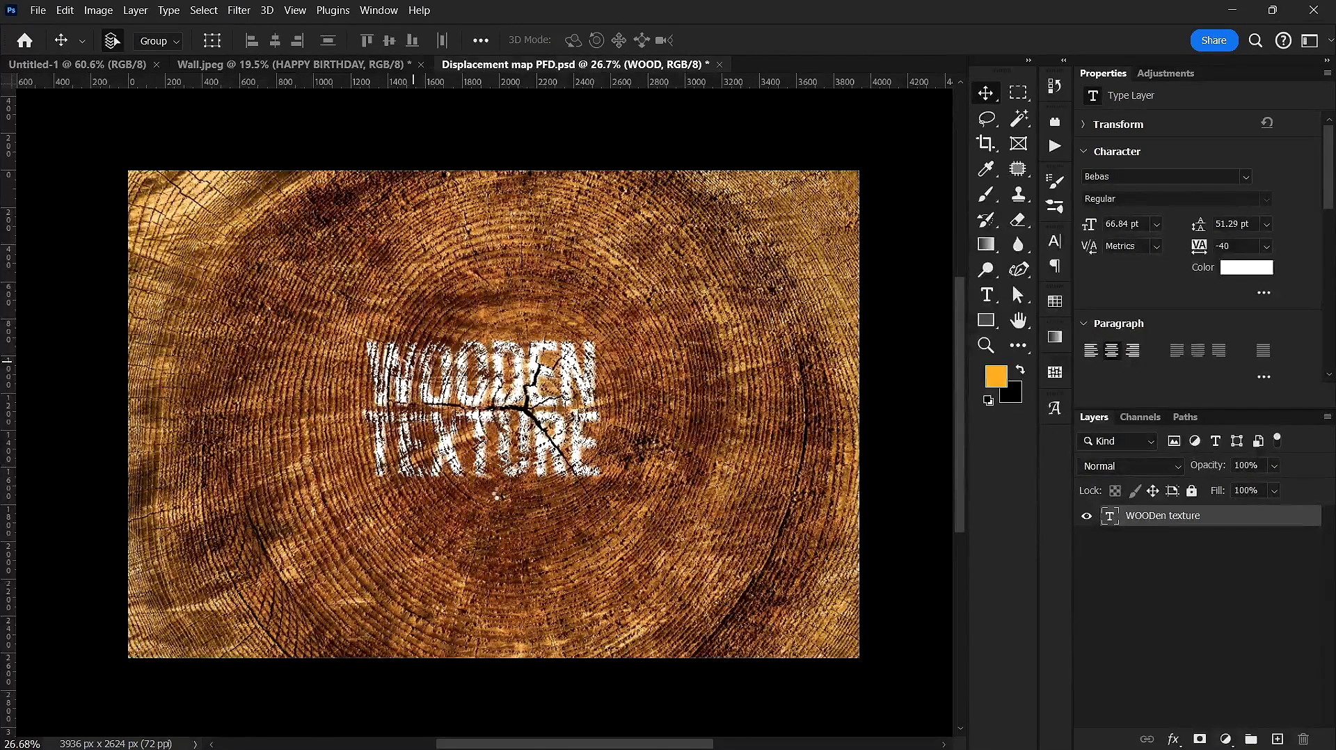
Scale the WOOD layer up to 220.60% and position the WOODEN TEXTURE text around the middle of the wood photo.
{"action": "key", "text": "ctrl+t"}
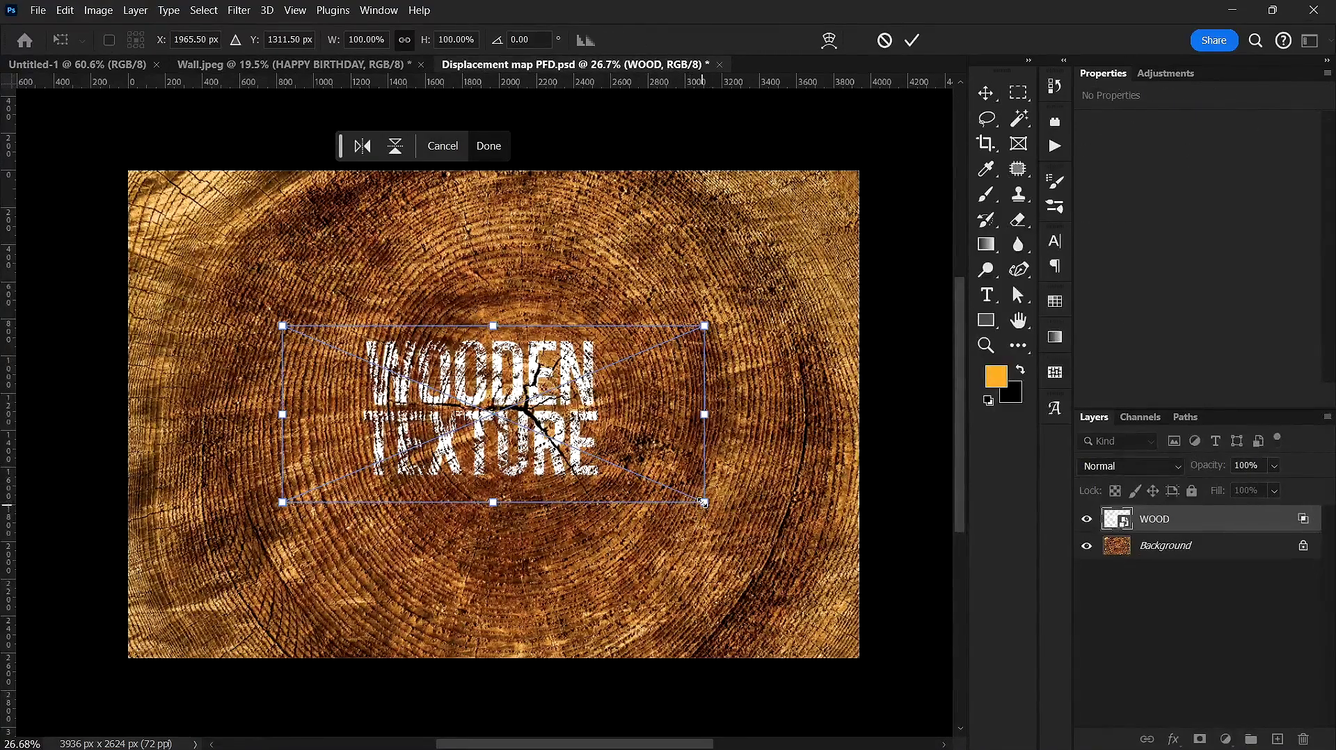
{"action": "left_click_drag", "start_coordinate": [704, 501], "coordinate": [940, 679]}
{"action": "left_click_drag", "start_coordinate": [633, 486], "coordinate": [682, 497]}
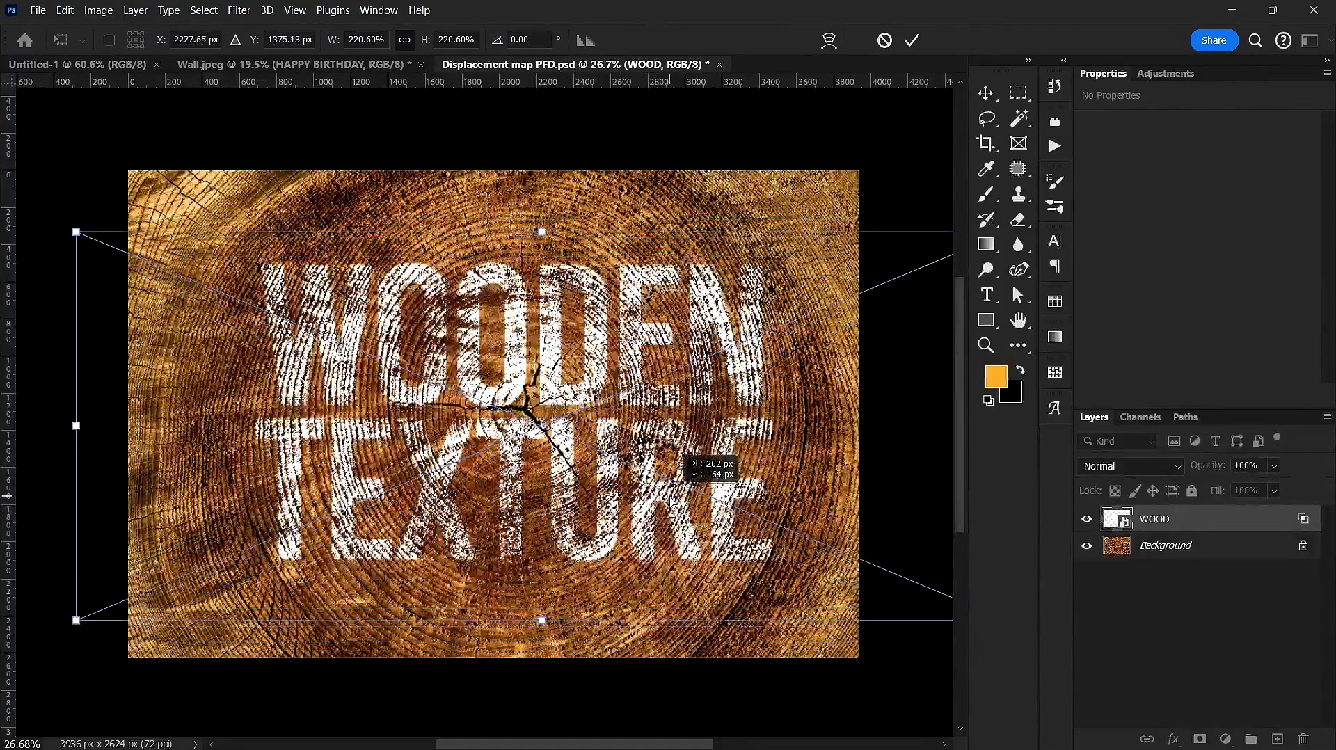
{"action": "key", "text": "Return"}
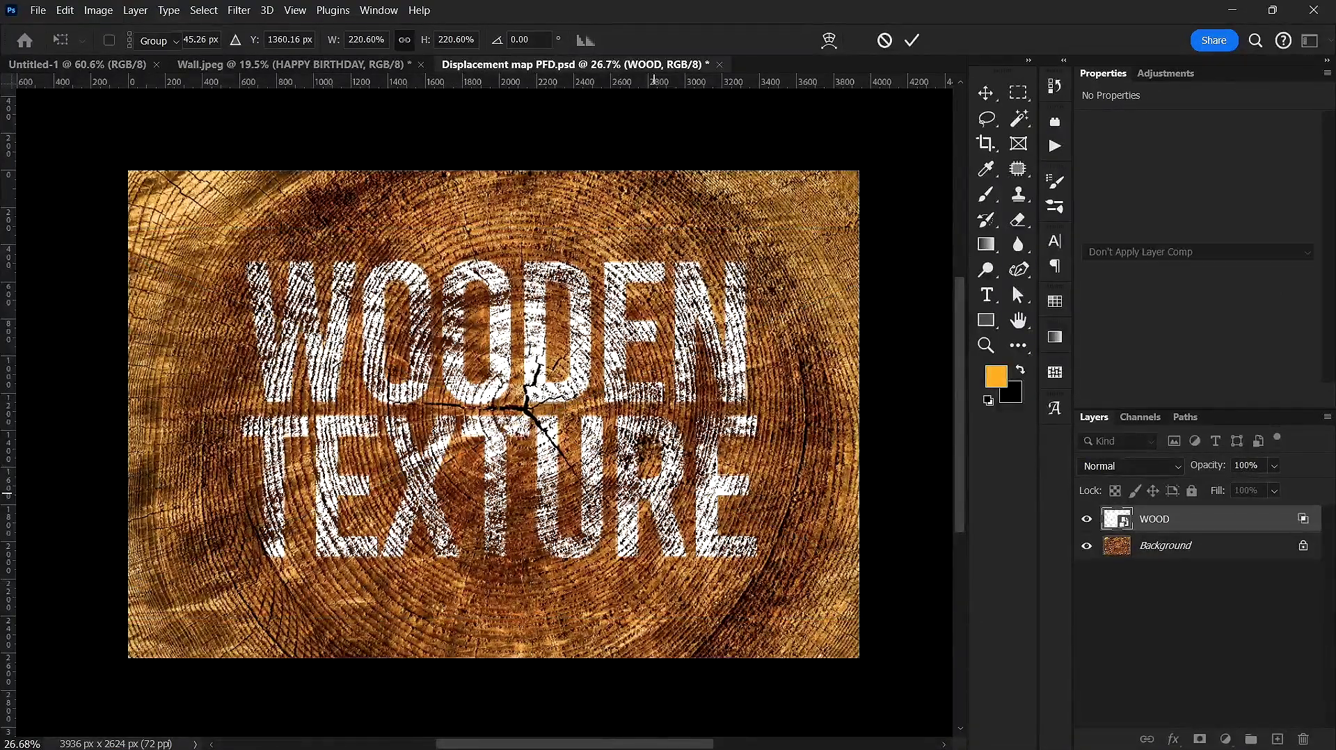
{"action": "scroll", "coordinate": [630, 511], "scroll_direction": "up", "scroll_amount": 1}
{"action": "scroll", "coordinate": [630, 511], "scroll_direction": "up", "scroll_amount": 5}
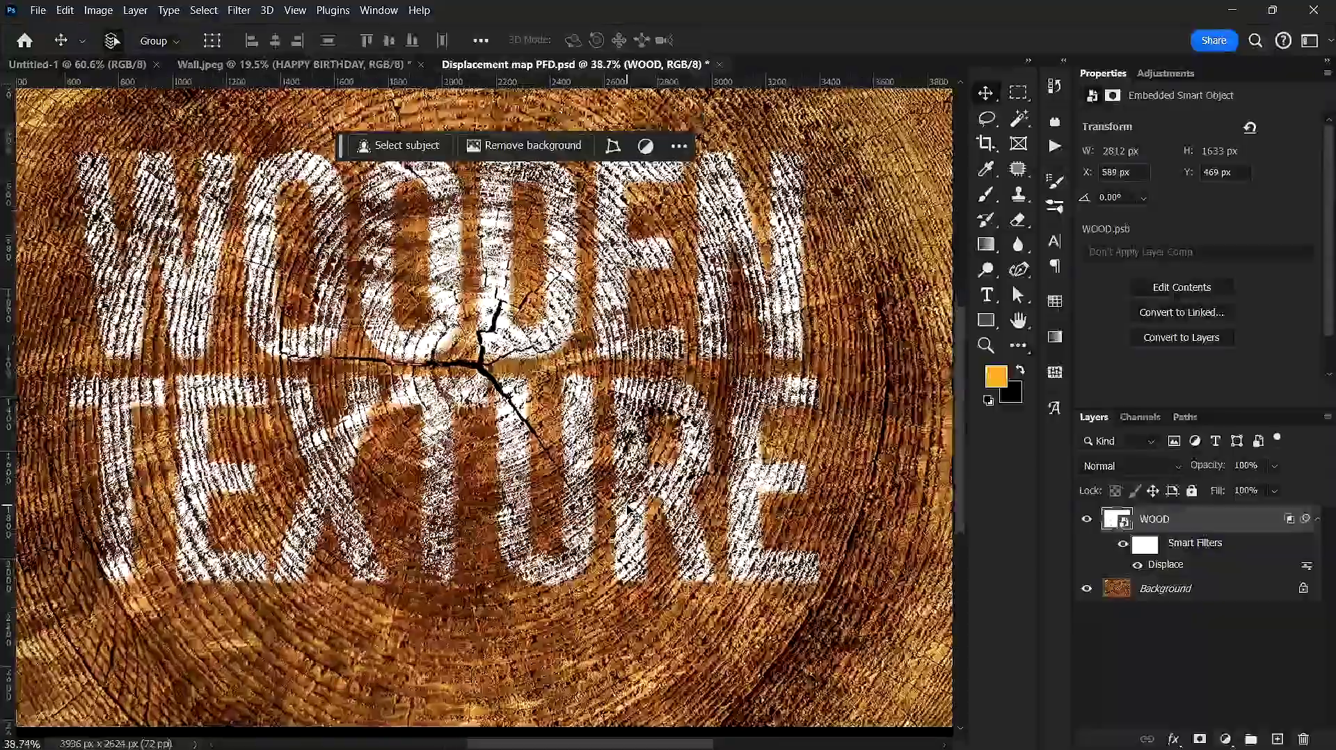
{"action": "scroll", "coordinate": [629, 512], "scroll_direction": "up", "scroll_amount": 2}
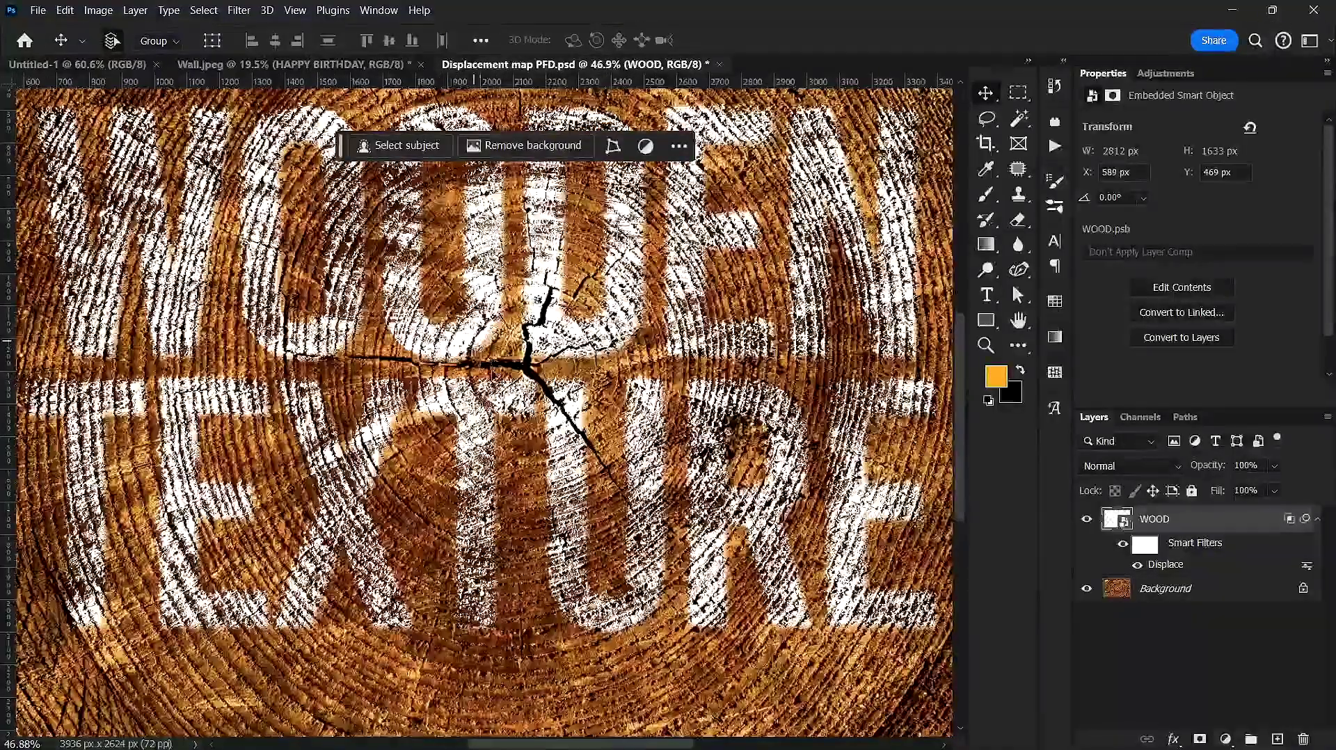
{"action": "scroll", "coordinate": [639, 456], "scroll_direction": "down", "scroll_amount": 10}
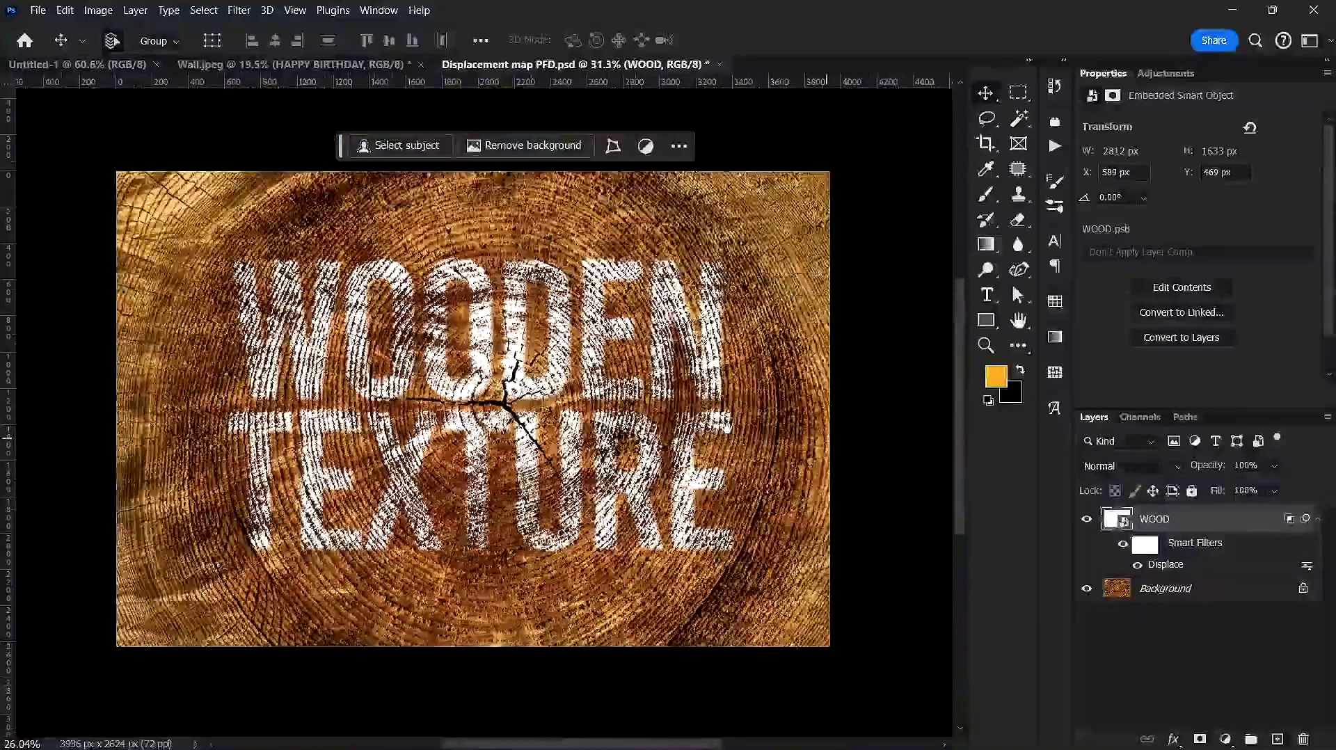
Review the Blend If settings of the WOOD layer and close them without applying changes.
{"action": "key", "text": "ctrl+0"}
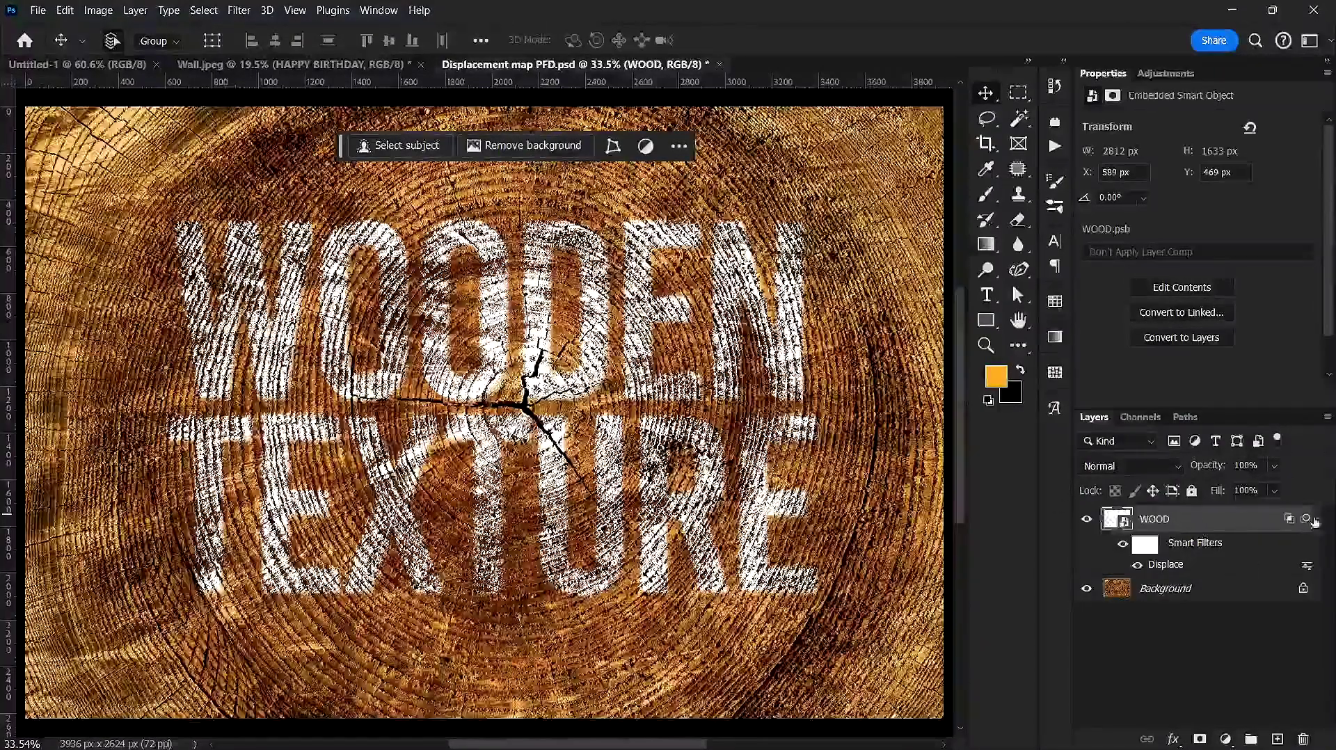
{"action": "double_click", "coordinate": [1157, 520]}
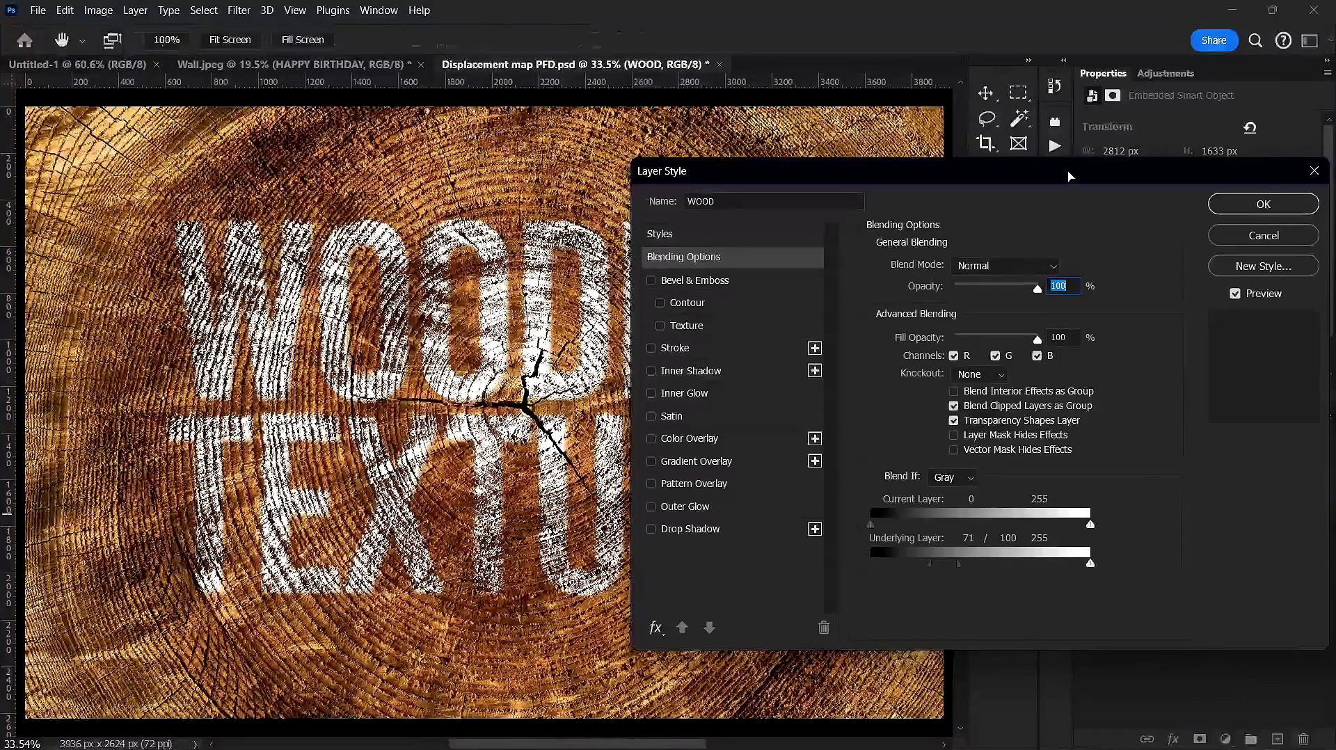
{"action": "left_click_drag", "start_coordinate": [1069, 174], "coordinate": [1141, 24]}
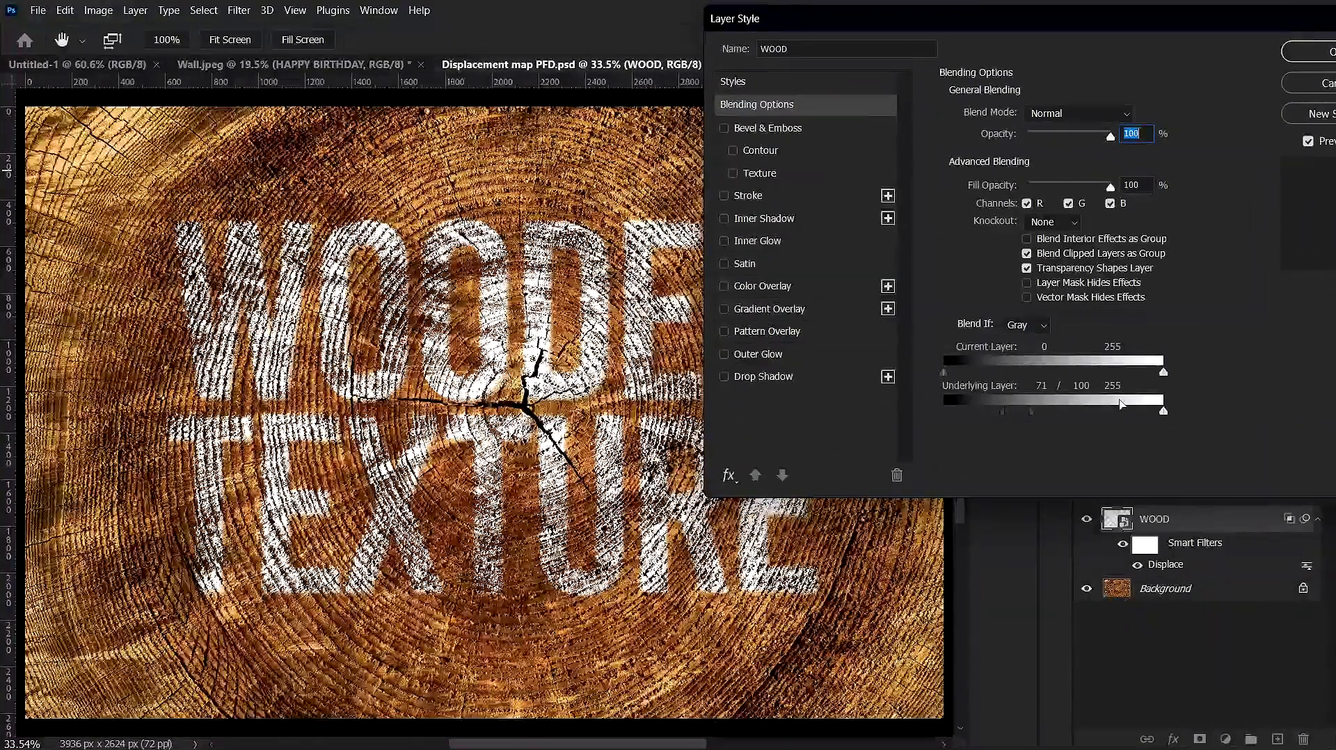
{"action": "left_click", "coordinate": [1307, 82]}
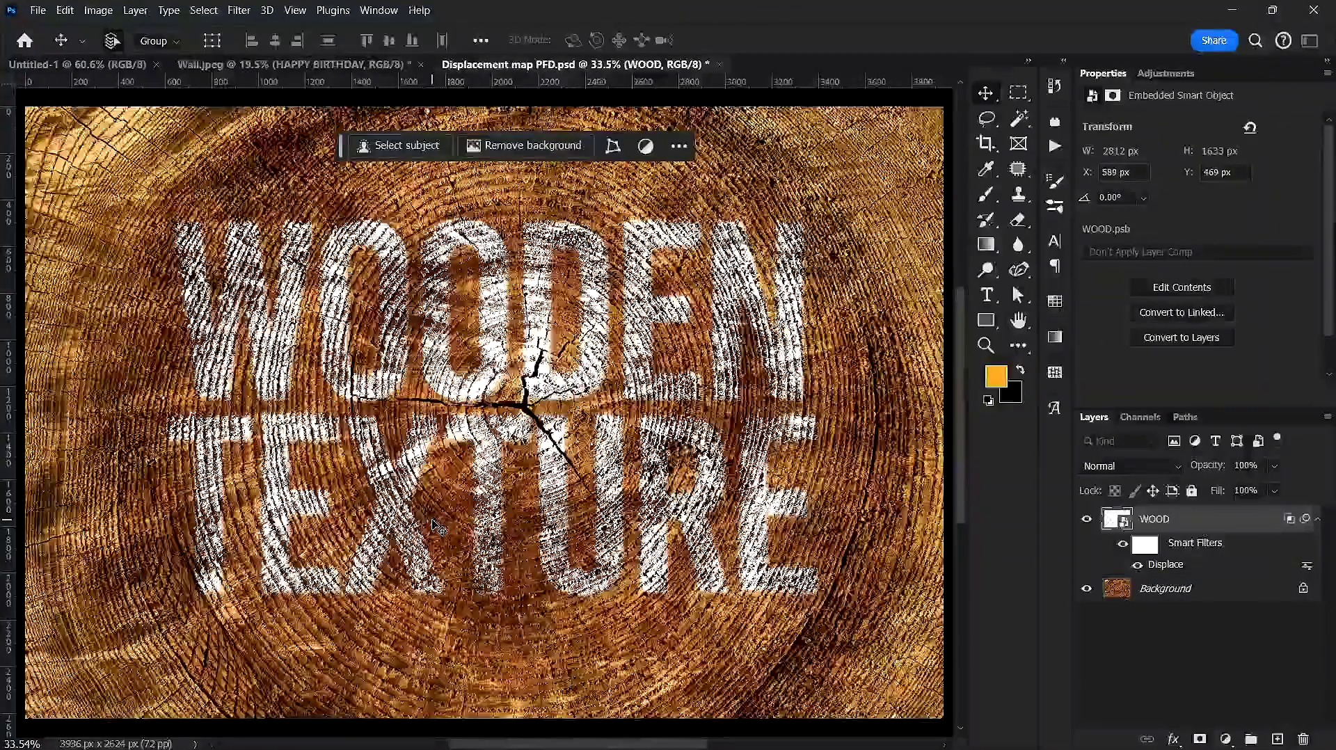
Switch to File Explorer, look through the Downloads folder, and open the Graphic Elements folder in Pictures.
{"action": "scroll", "coordinate": [432, 526], "scroll_direction": "down", "scroll_amount": 3, "text": "alt"}
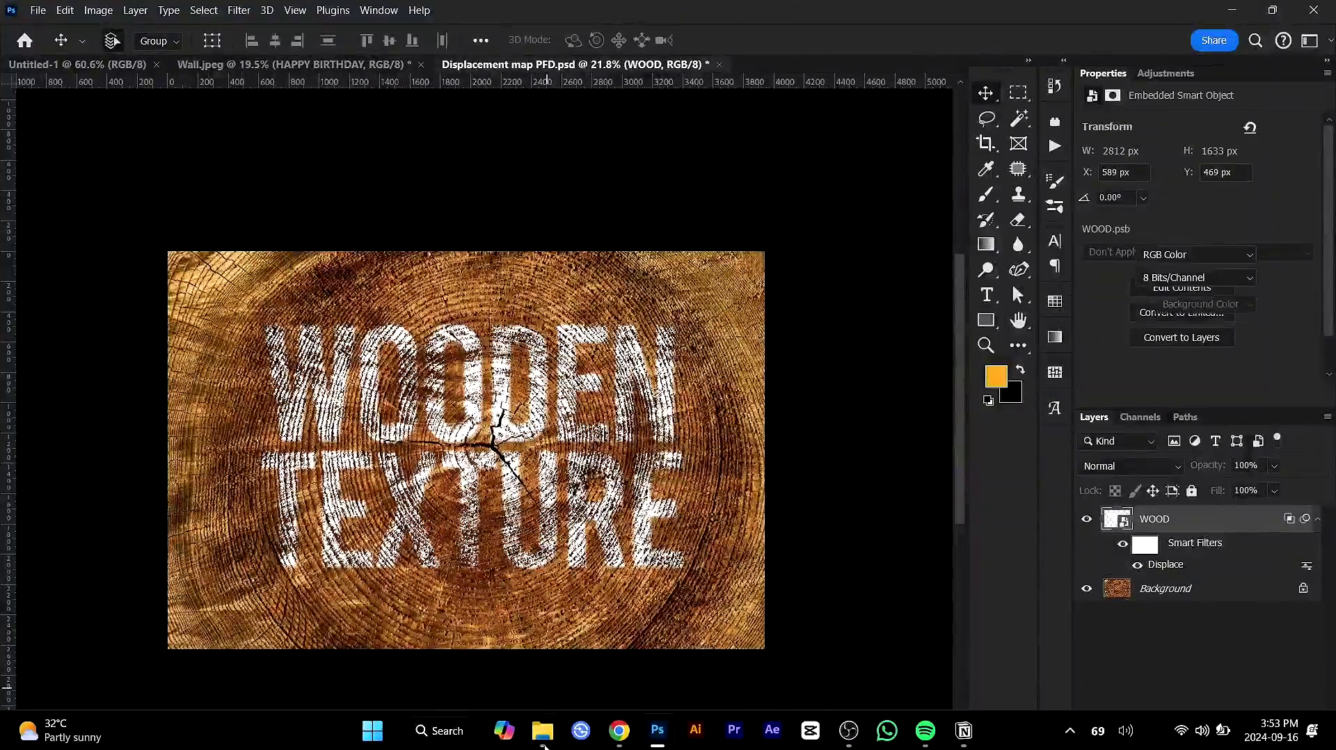
{"action": "left_click", "coordinate": [542, 743]}
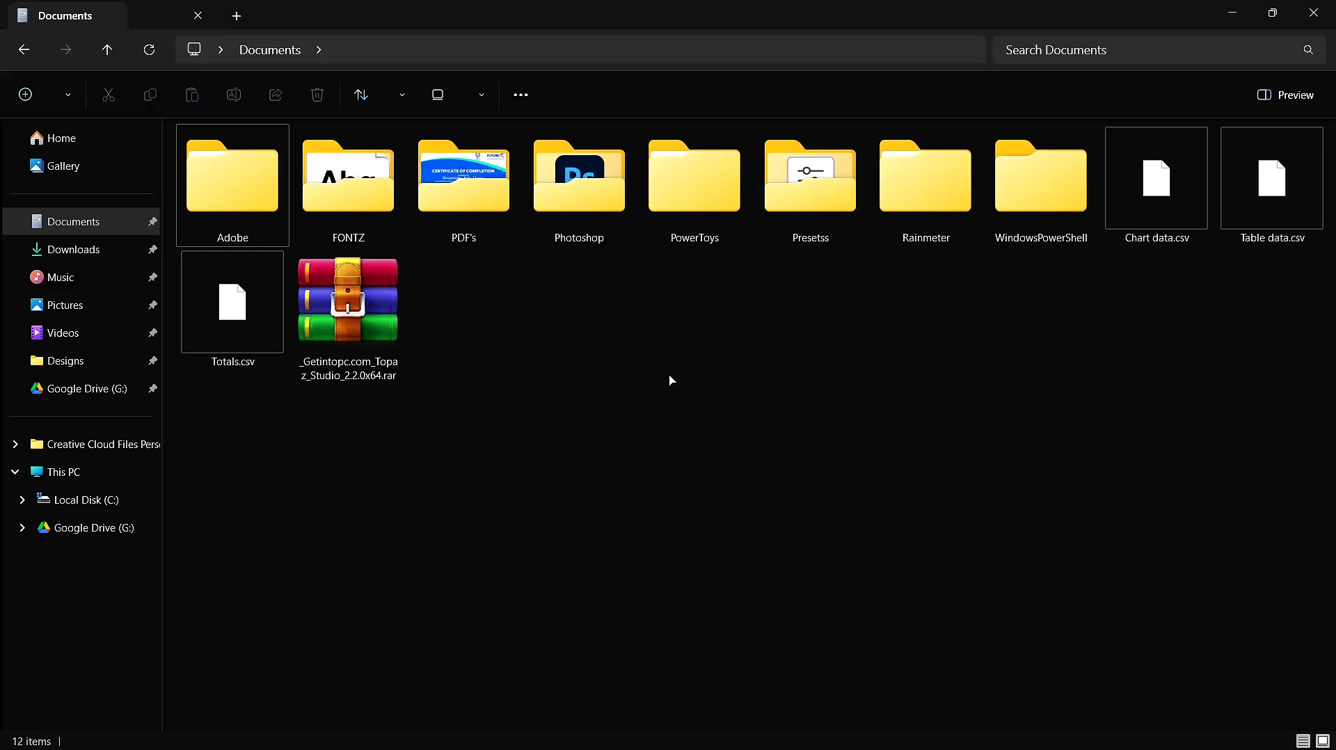
{"action": "left_click", "coordinate": [104, 255]}
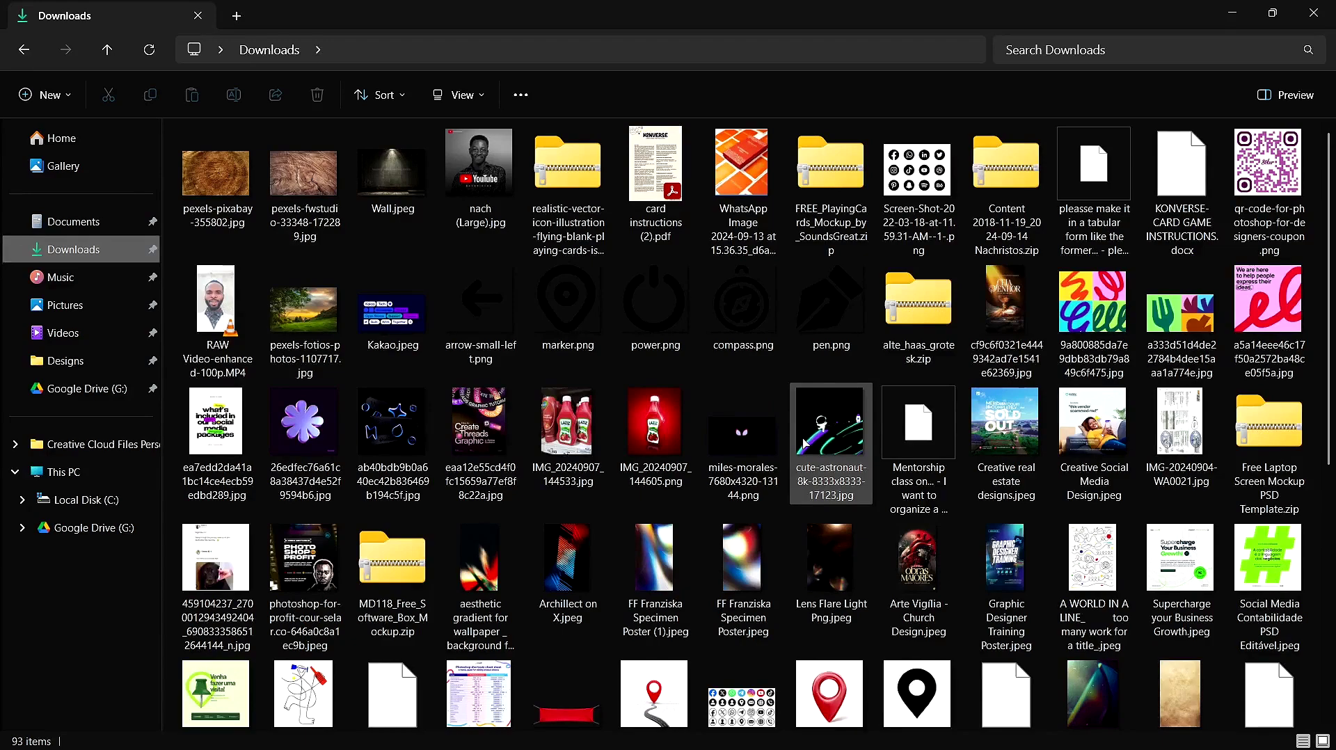
{"action": "scroll", "coordinate": [868, 482], "scroll_direction": "down", "scroll_amount": 6}
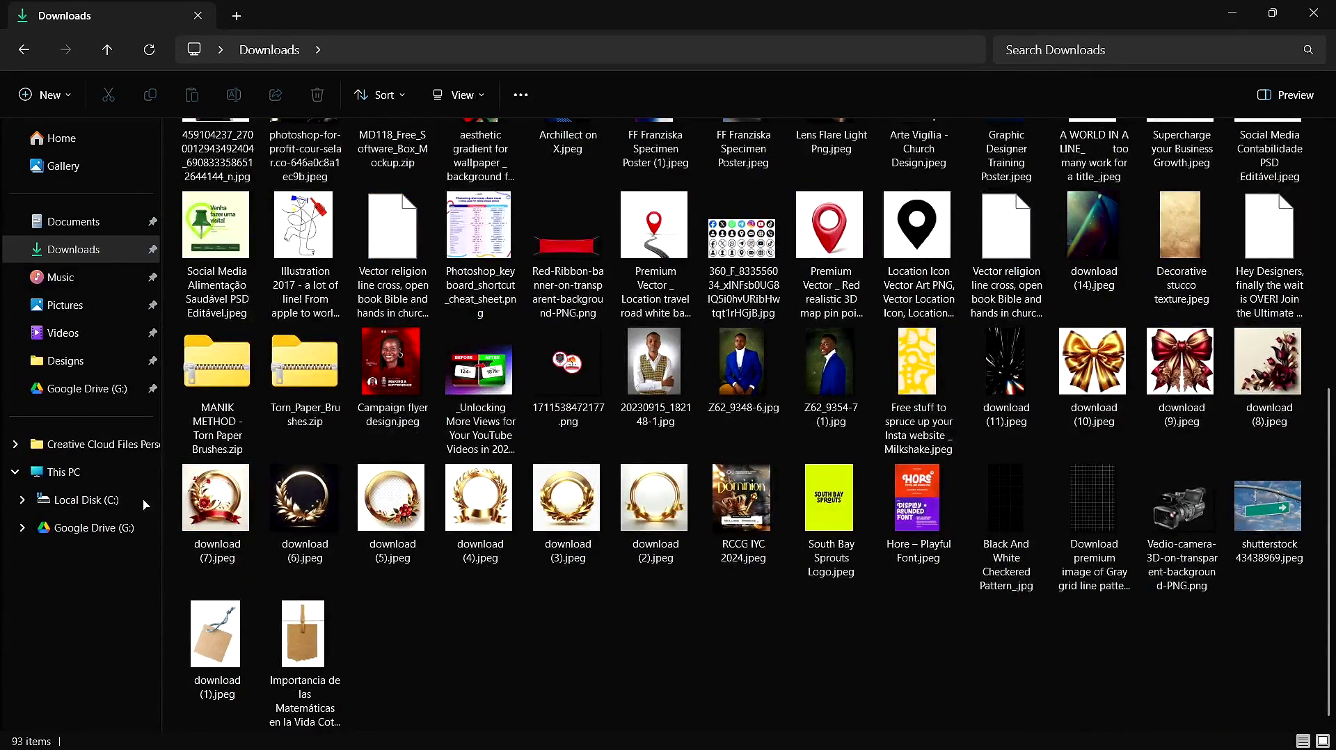
{"action": "left_click", "coordinate": [70, 305]}
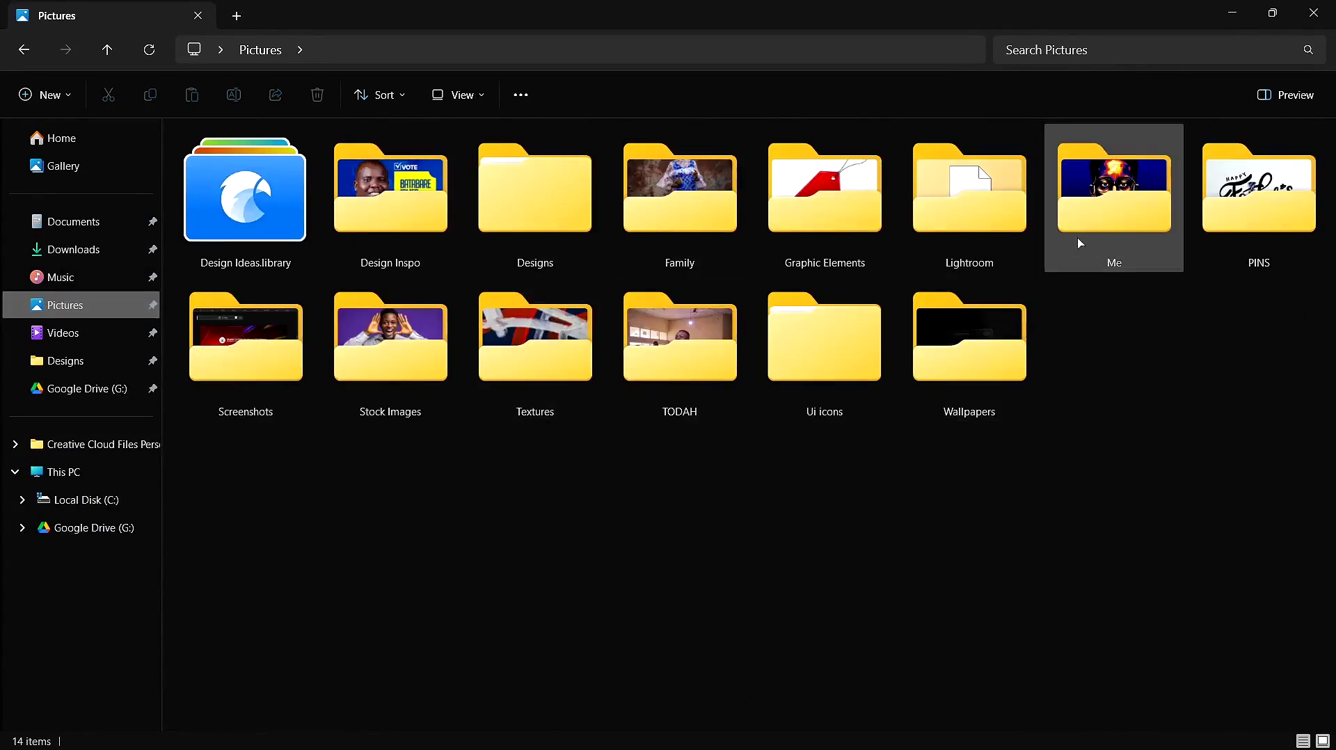
{"action": "double_click", "coordinate": [832, 215]}
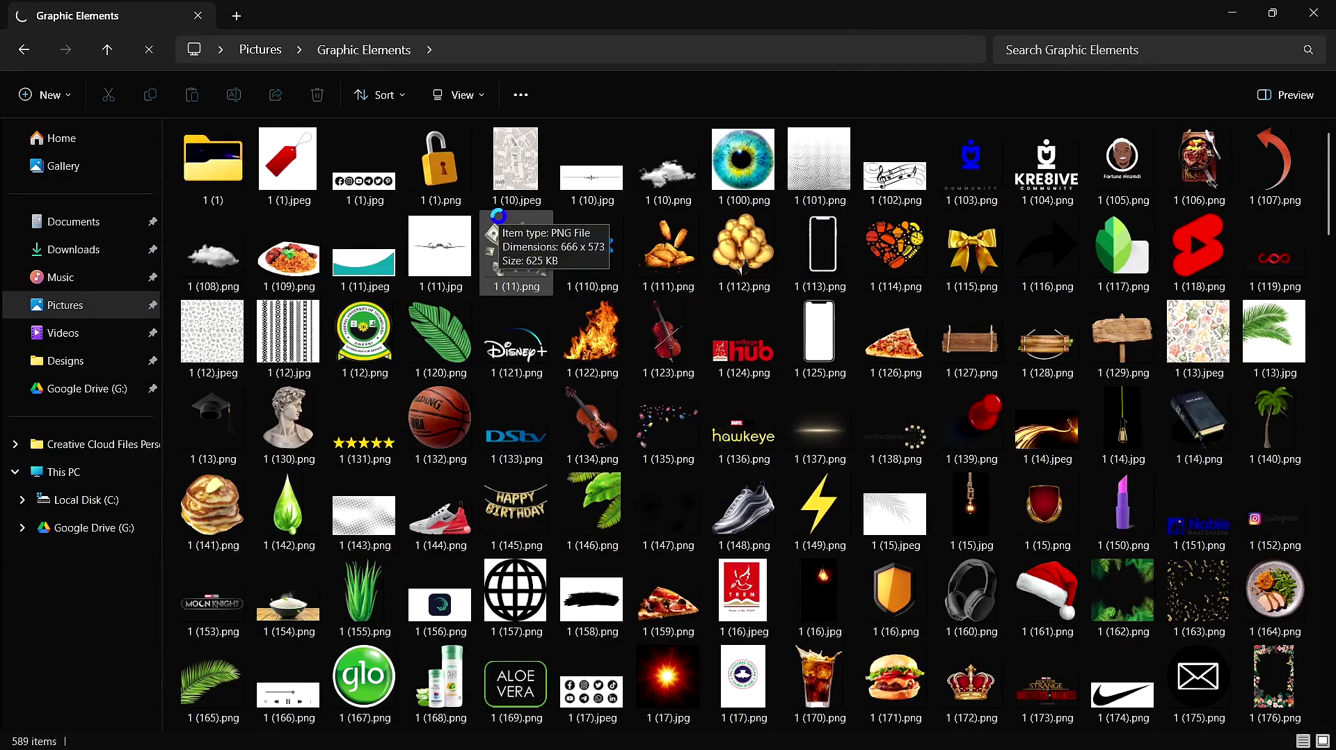
Find the Photoshop logo image 1 (205).png and place it into the wood texture document in Photoshop.
{"action": "scroll", "coordinate": [612, 254], "scroll_direction": "down", "scroll_amount": 3}
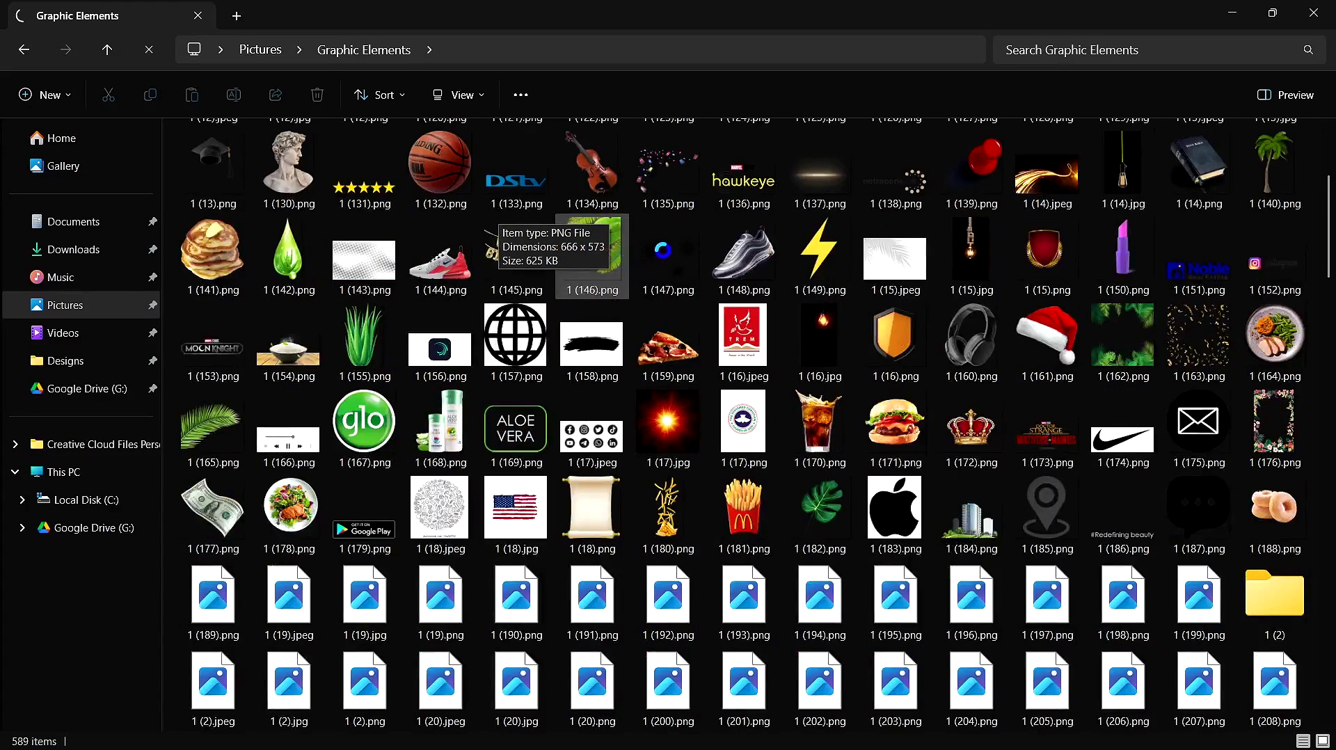
{"action": "scroll", "coordinate": [626, 254], "scroll_direction": "down", "scroll_amount": 6}
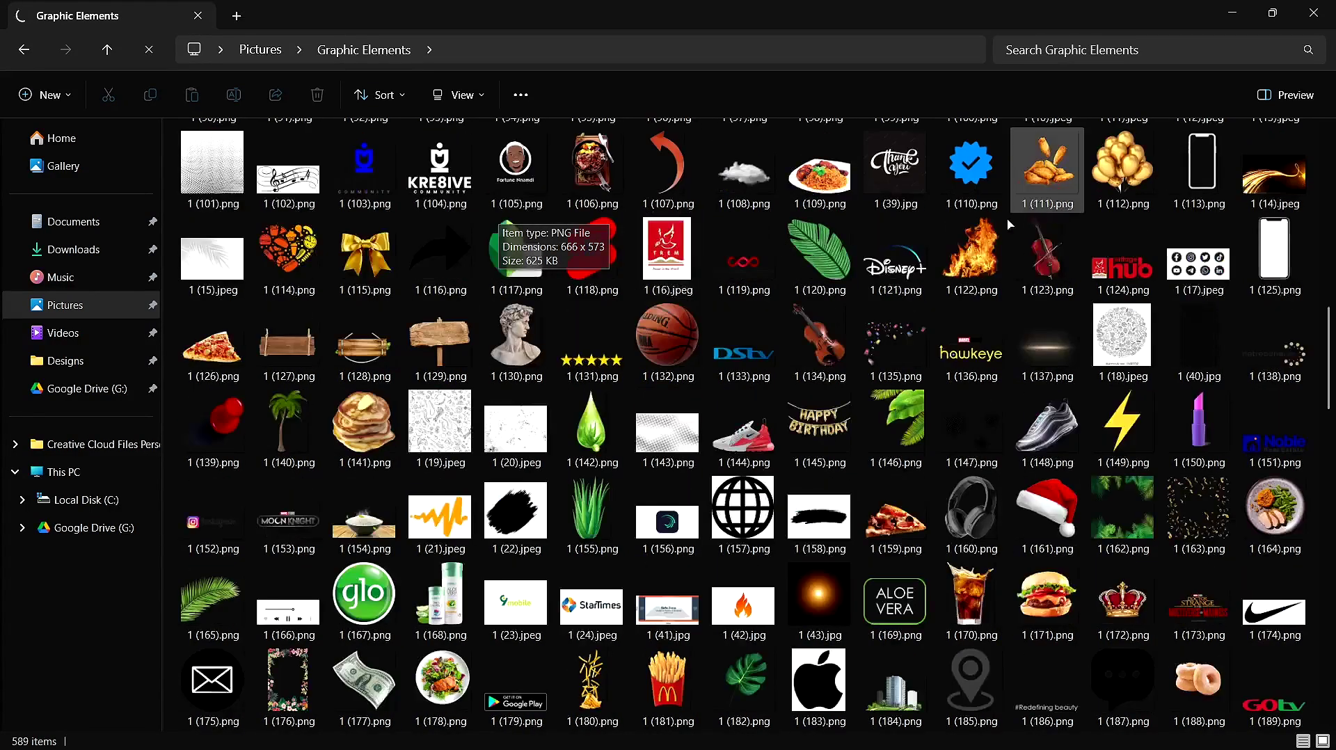
{"action": "scroll", "coordinate": [752, 459], "scroll_direction": "down", "scroll_amount": 6}
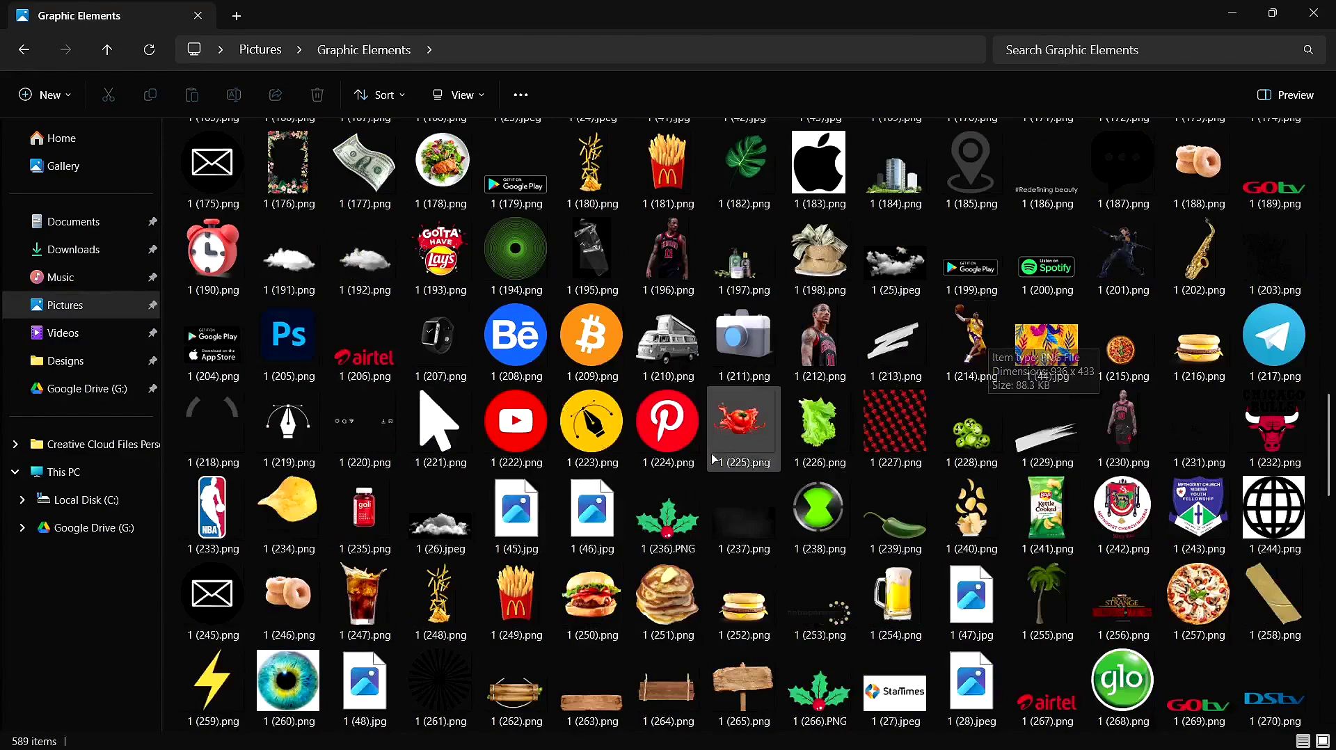
{"action": "left_click", "coordinate": [288, 340]}
{"action": "left_click_drag", "start_coordinate": [288, 339], "coordinate": [525, 494]}
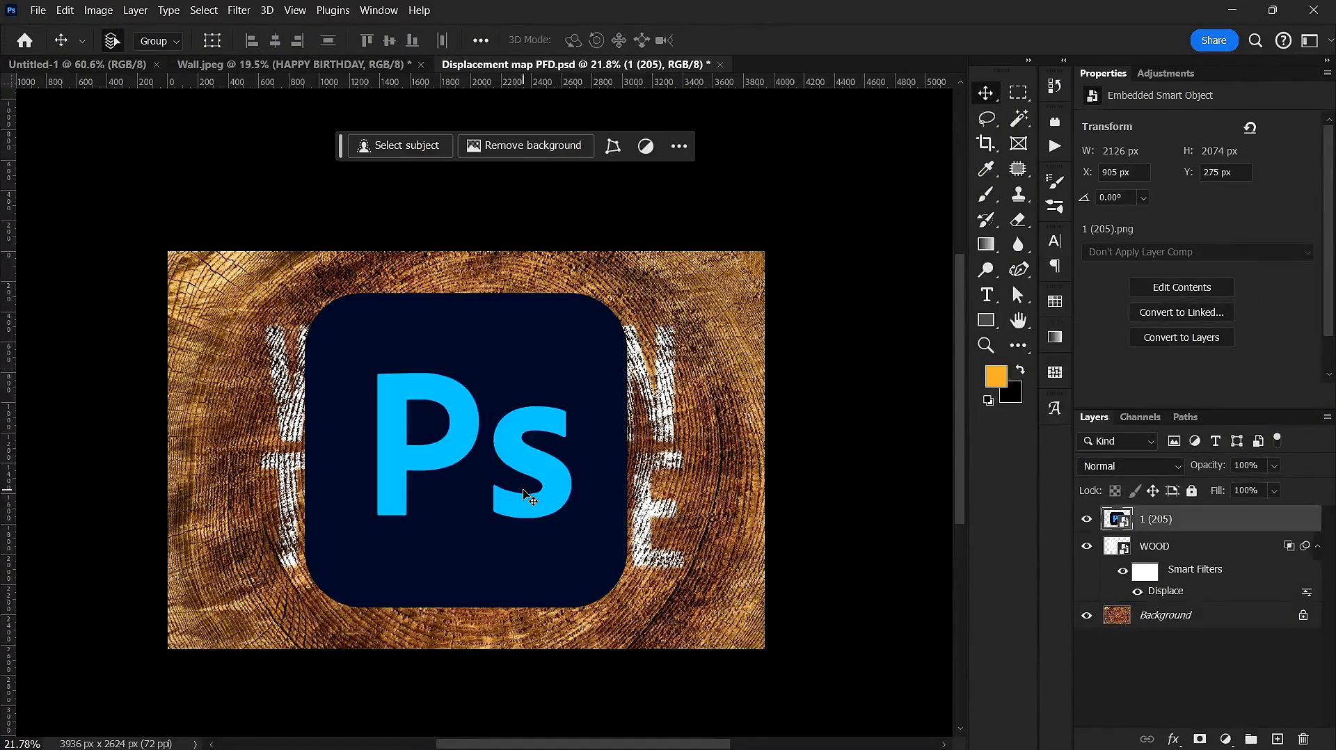
Hide the WOOD layer and open the blending options of the Photoshop logo layer.
{"action": "left_click", "coordinate": [1084, 547]}
{"action": "scroll", "coordinate": [591, 477], "scroll_direction": "up", "scroll_amount": 3}
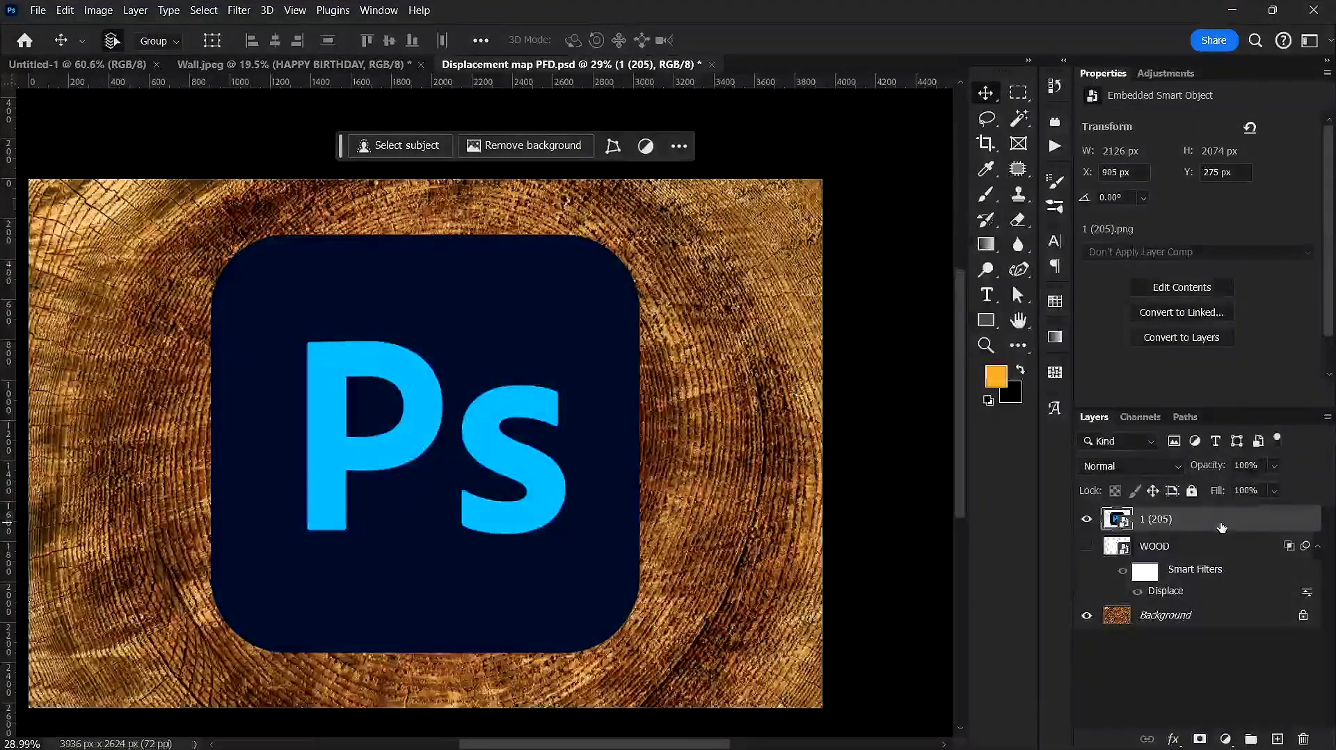
{"action": "double_click", "coordinate": [1221, 526]}
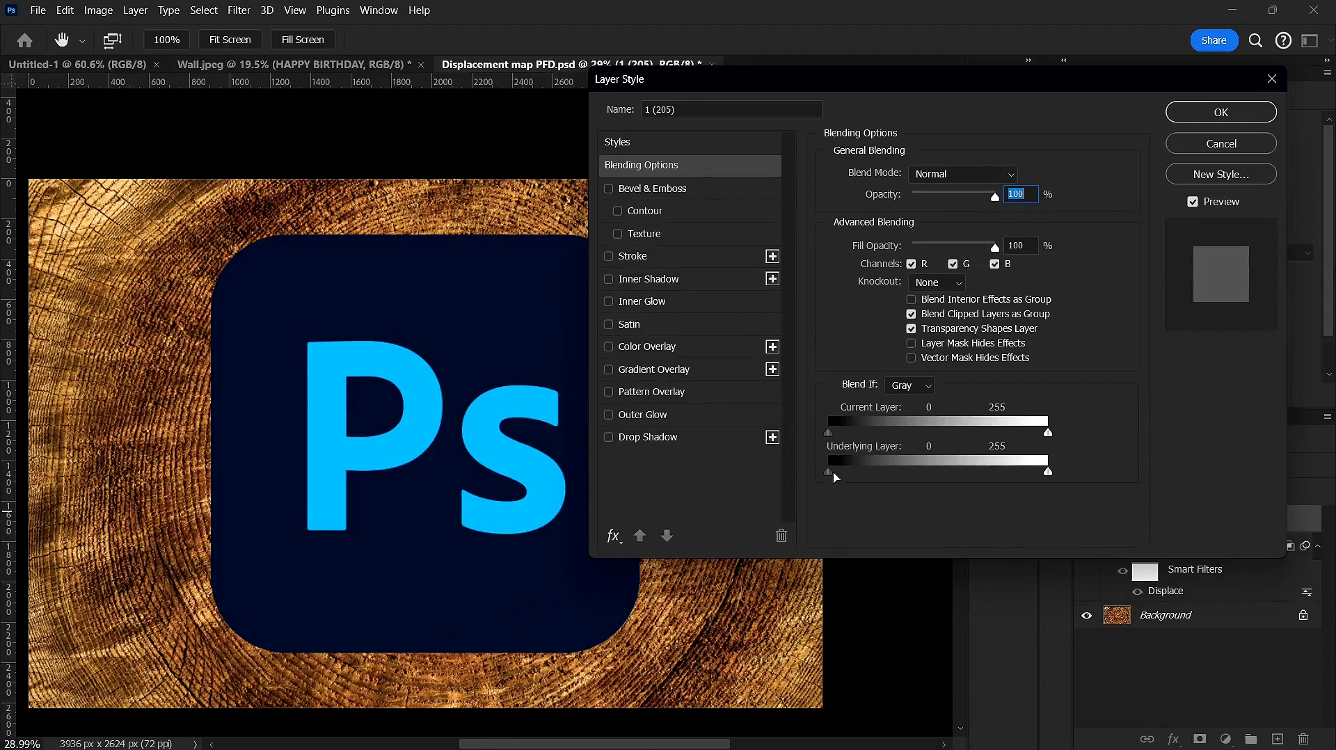
Try out the Blend If sliders of both the current and the underlying layer on the logo.
{"action": "left_click_drag", "start_coordinate": [833, 475], "coordinate": [721, 492]}
{"action": "left_click_drag", "start_coordinate": [839, 434], "coordinate": [766, 411]}
{"action": "left_click_drag", "start_coordinate": [1048, 433], "coordinate": [1111, 411]}
{"action": "mouse_move", "coordinate": [1048, 476]}
{"action": "left_mouse_down"}
{"action": "mouse_move", "coordinate": [917, 470]}
{"action": "mouse_move", "coordinate": [1050, 467]}
{"action": "left_mouse_up"}
{"action": "left_click_drag", "start_coordinate": [844, 476], "coordinate": [757, 483]}
Split the logo's Blend If Underlying Layer highlights to 73 / 161 and set its blend mode to Darker Color.
{"action": "left_click_drag", "start_coordinate": [1048, 476], "coordinate": [938, 468]}
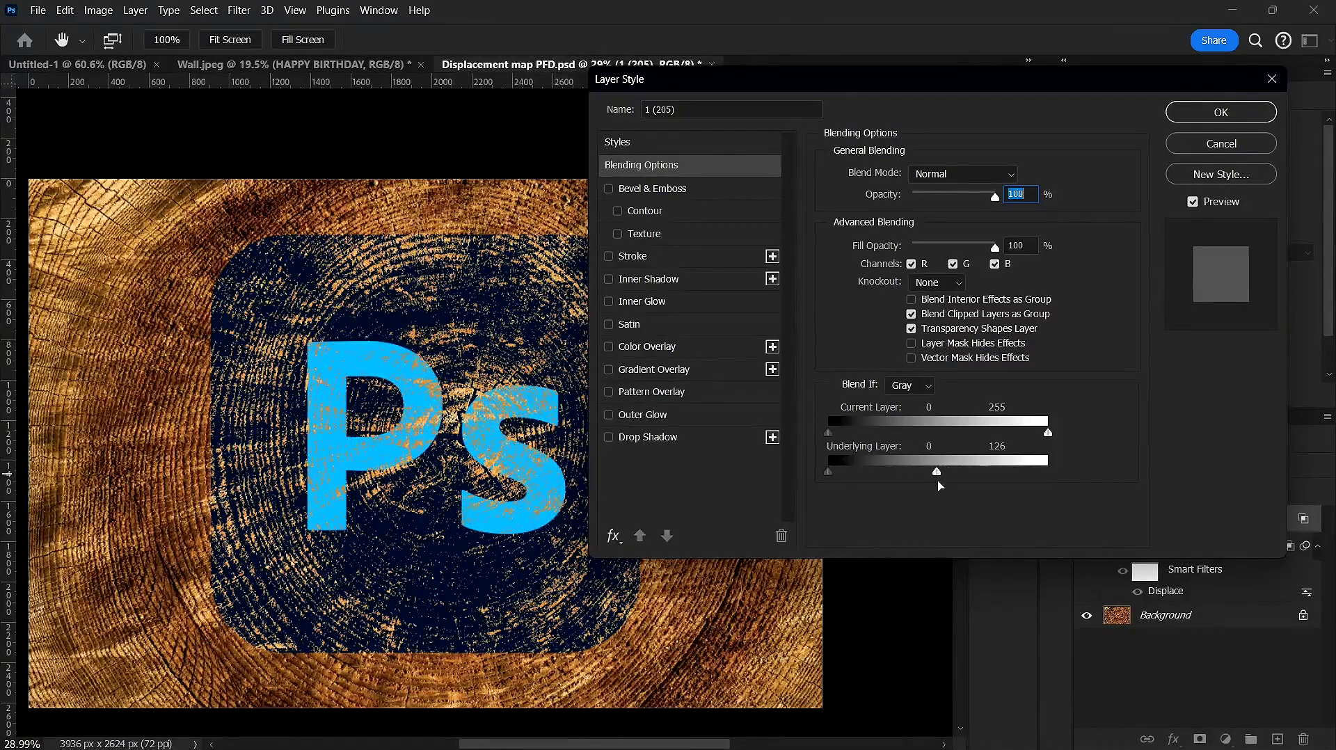
{"action": "left_click_drag", "start_coordinate": [942, 476], "coordinate": [1074, 469]}
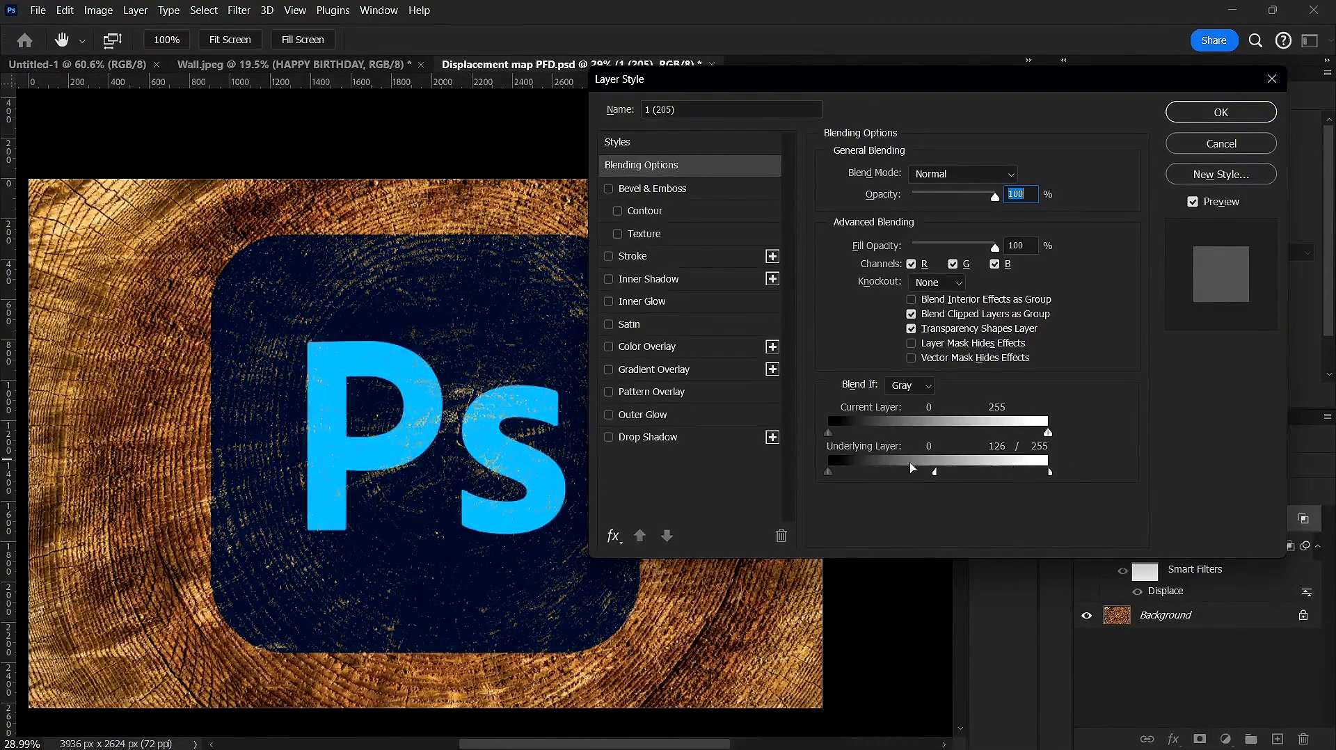
{"action": "left_click_drag", "start_coordinate": [934, 473], "coordinate": [891, 473]}
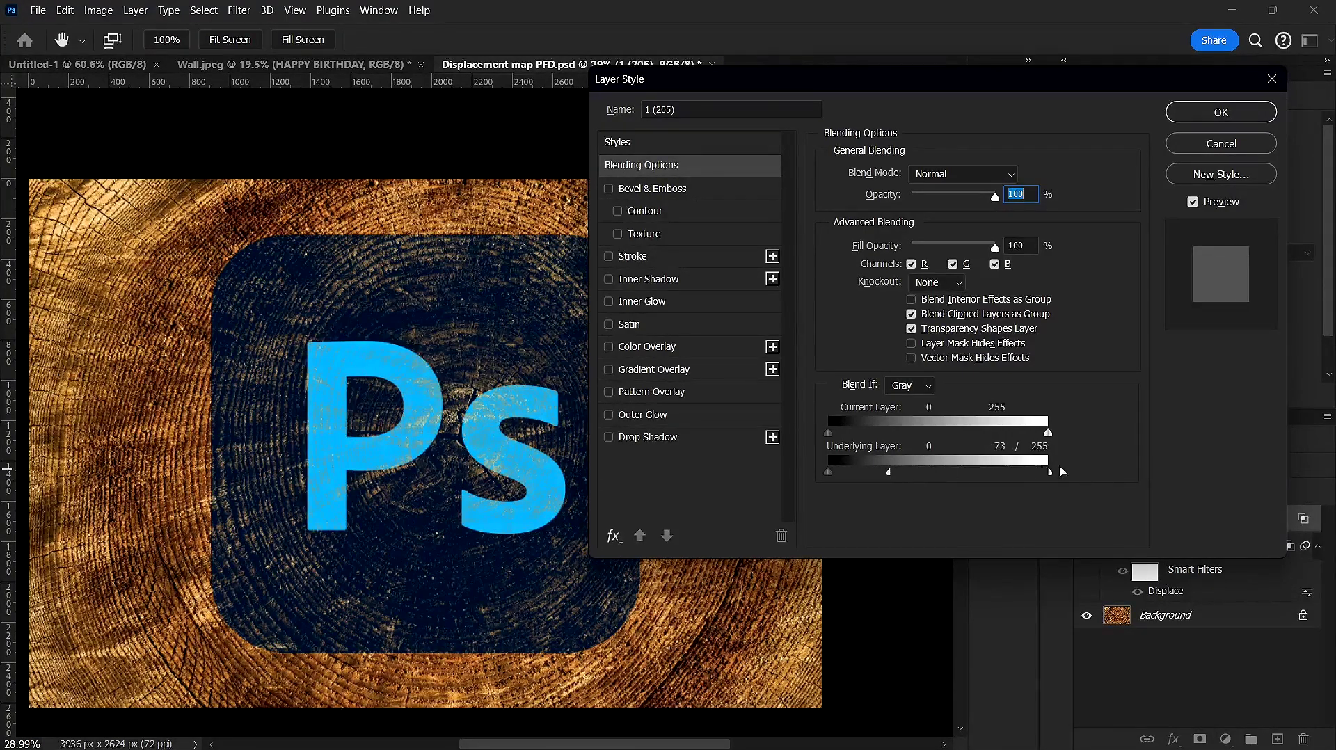
{"action": "left_click_drag", "start_coordinate": [1051, 472], "coordinate": [1019, 473]}
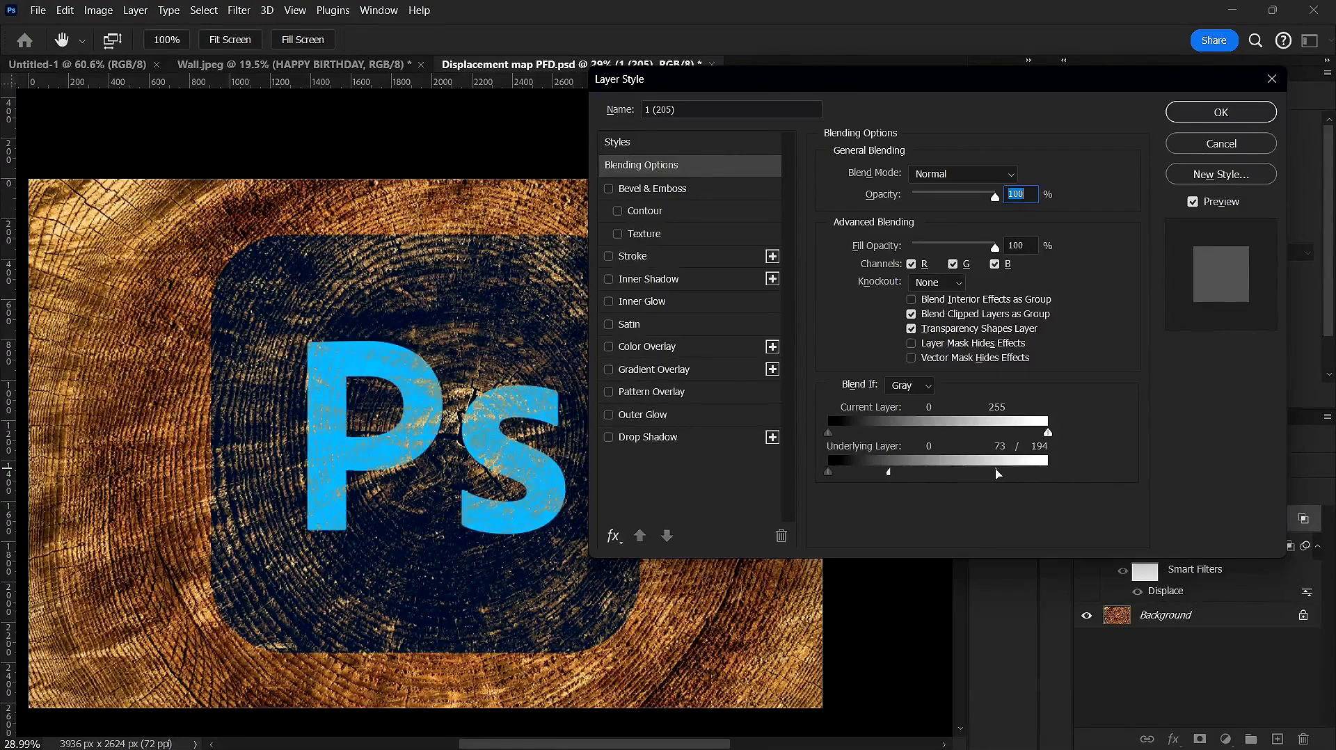
{"action": "left_click_drag", "start_coordinate": [998, 474], "coordinate": [971, 472]}
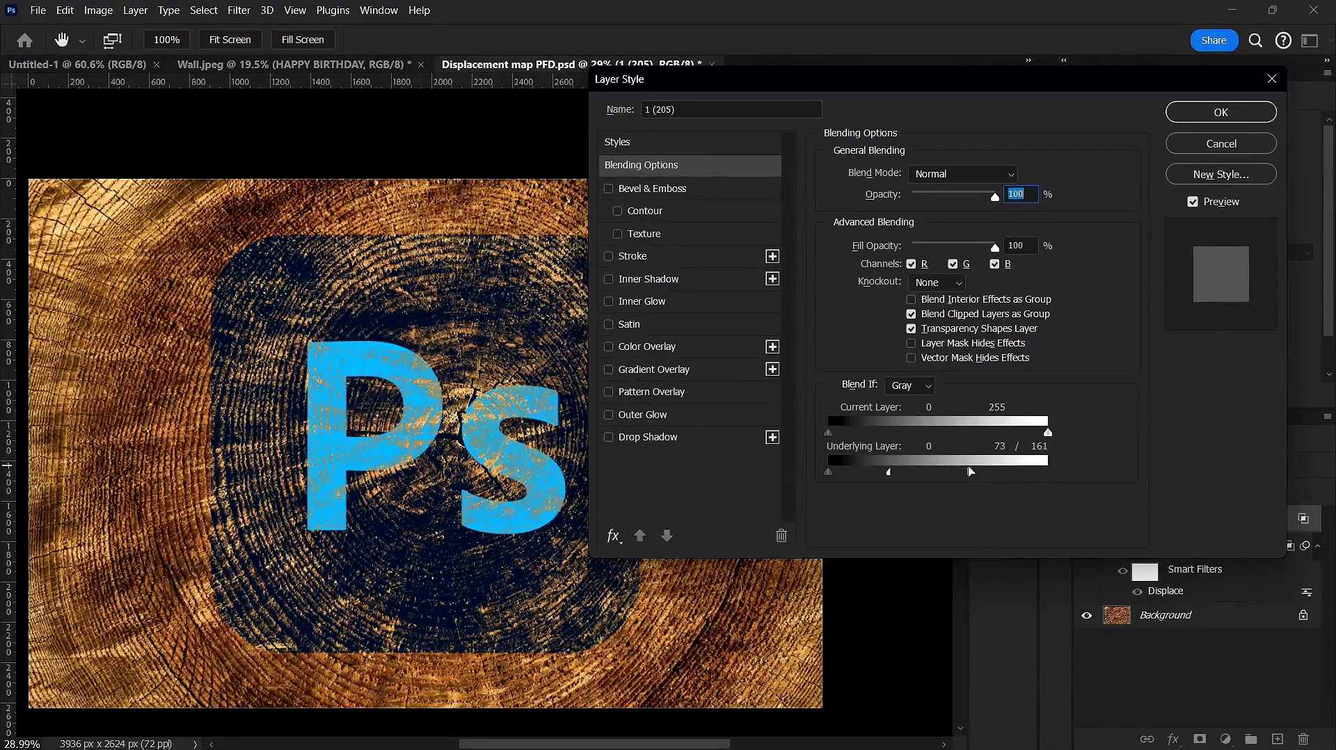
{"action": "left_click", "coordinate": [983, 173]}
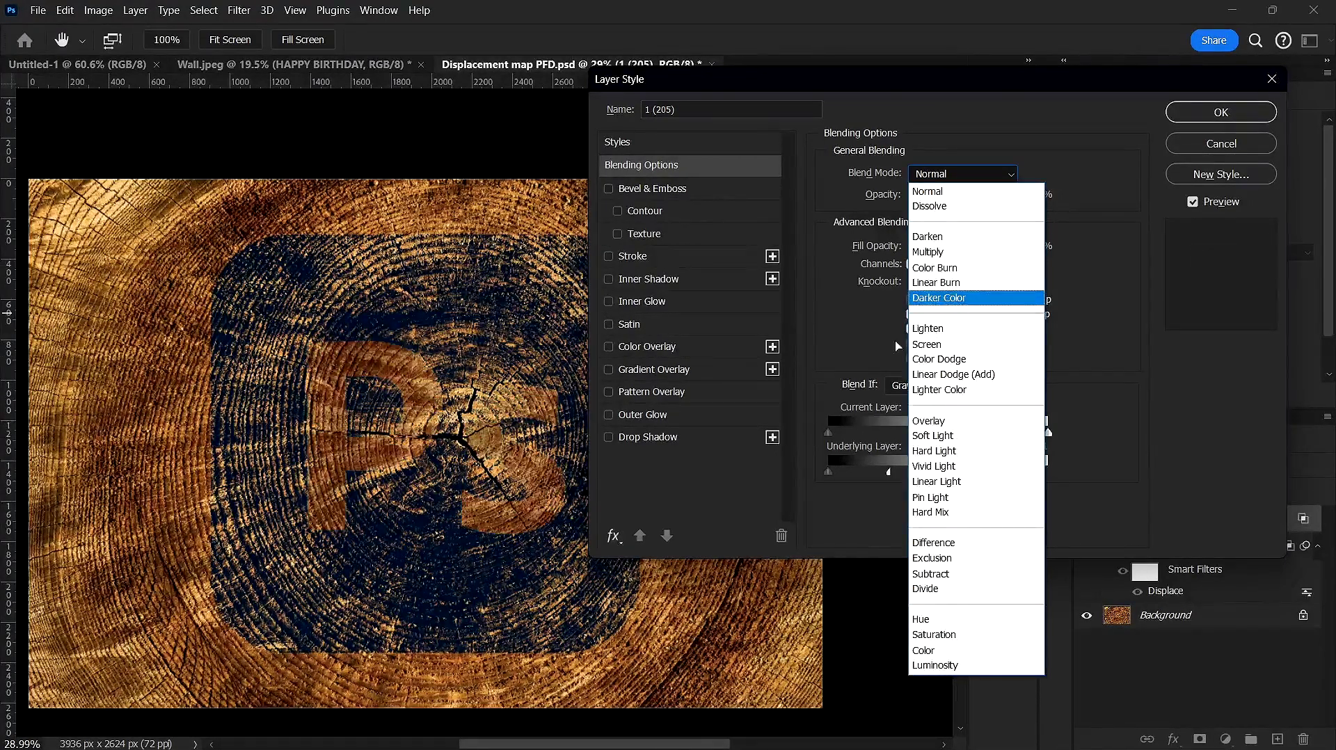
{"action": "left_click", "coordinate": [956, 297]}
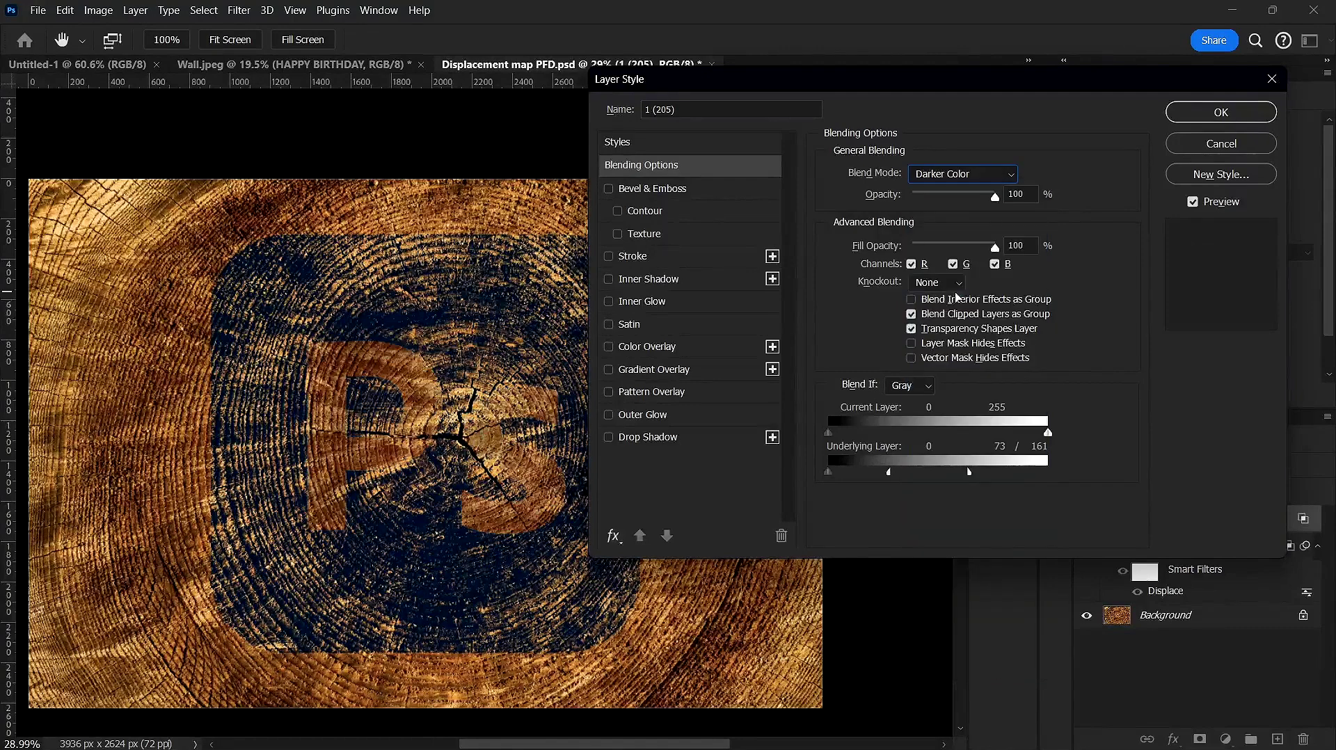
Try an Underlying Layer shadow limit of 40, reset it to 0, and split the highlights at 112 / 255.
{"action": "left_click_drag", "start_coordinate": [831, 472], "coordinate": [865, 476]}
{"action": "key", "text": "ctrl+z"}
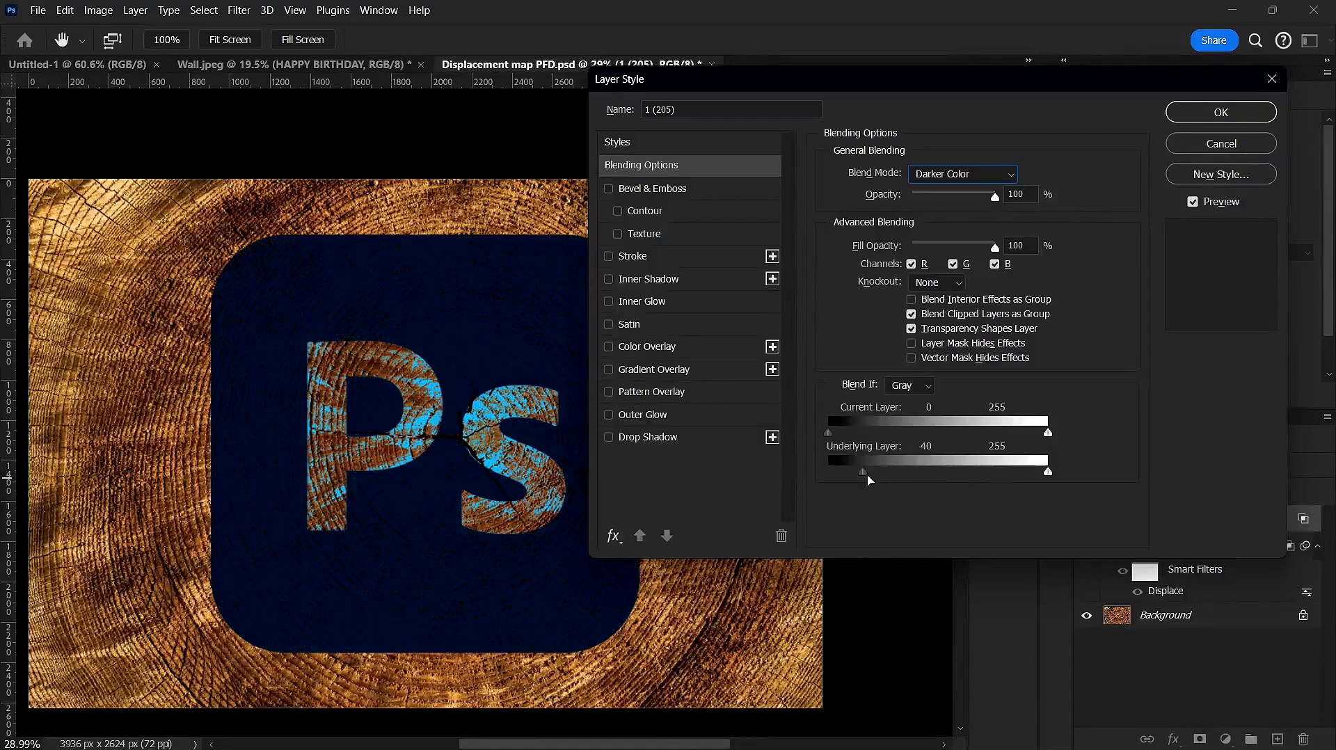
{"action": "left_click_drag", "start_coordinate": [867, 476], "coordinate": [797, 473]}
{"action": "left_click_drag", "start_coordinate": [923, 474], "coordinate": [718, 489]}
{"action": "mouse_move", "coordinate": [1045, 474]}
{"action": "left_mouse_down"}
{"action": "mouse_move", "coordinate": [926, 474]}
{"action": "mouse_move", "coordinate": [1049, 474]}
{"action": "left_mouse_up"}
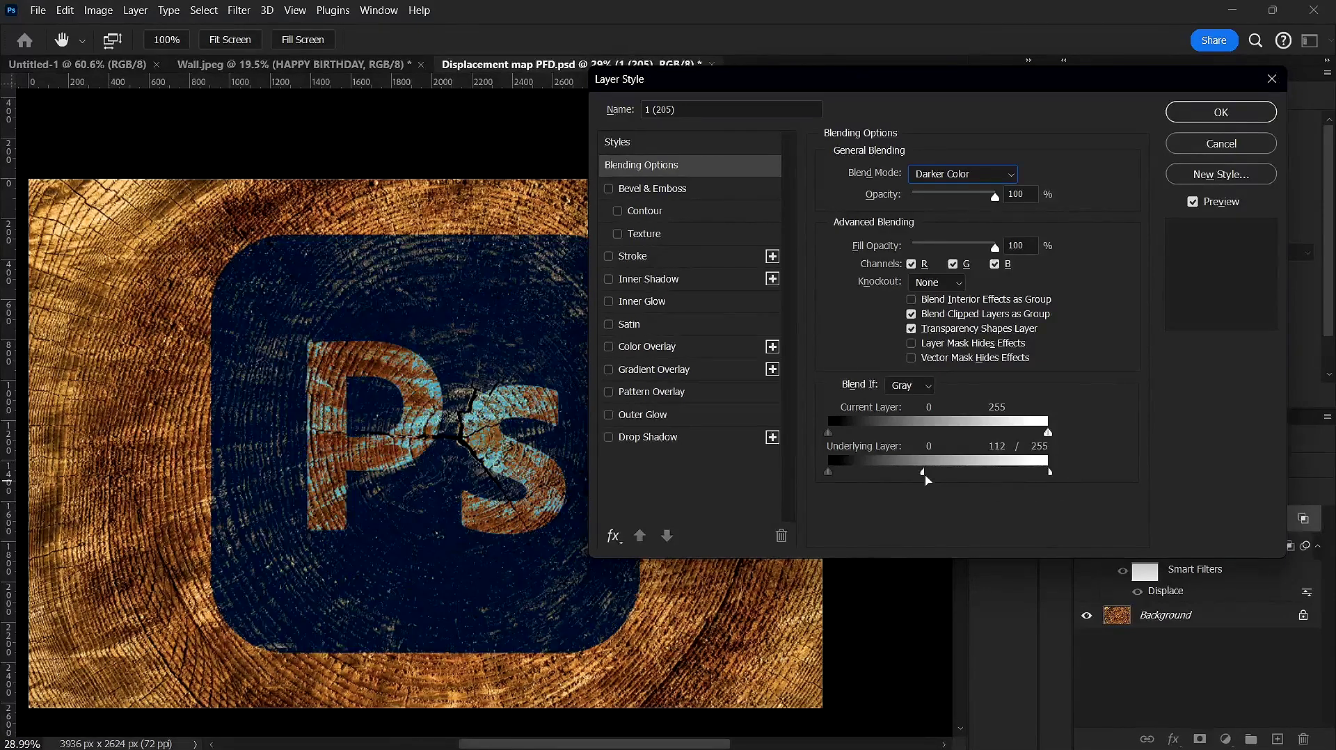
Refine the Underlying Layer highlights to 129 / 147 and apply the logo's layer style.
{"action": "left_click_drag", "start_coordinate": [924, 476], "coordinate": [913, 477]}
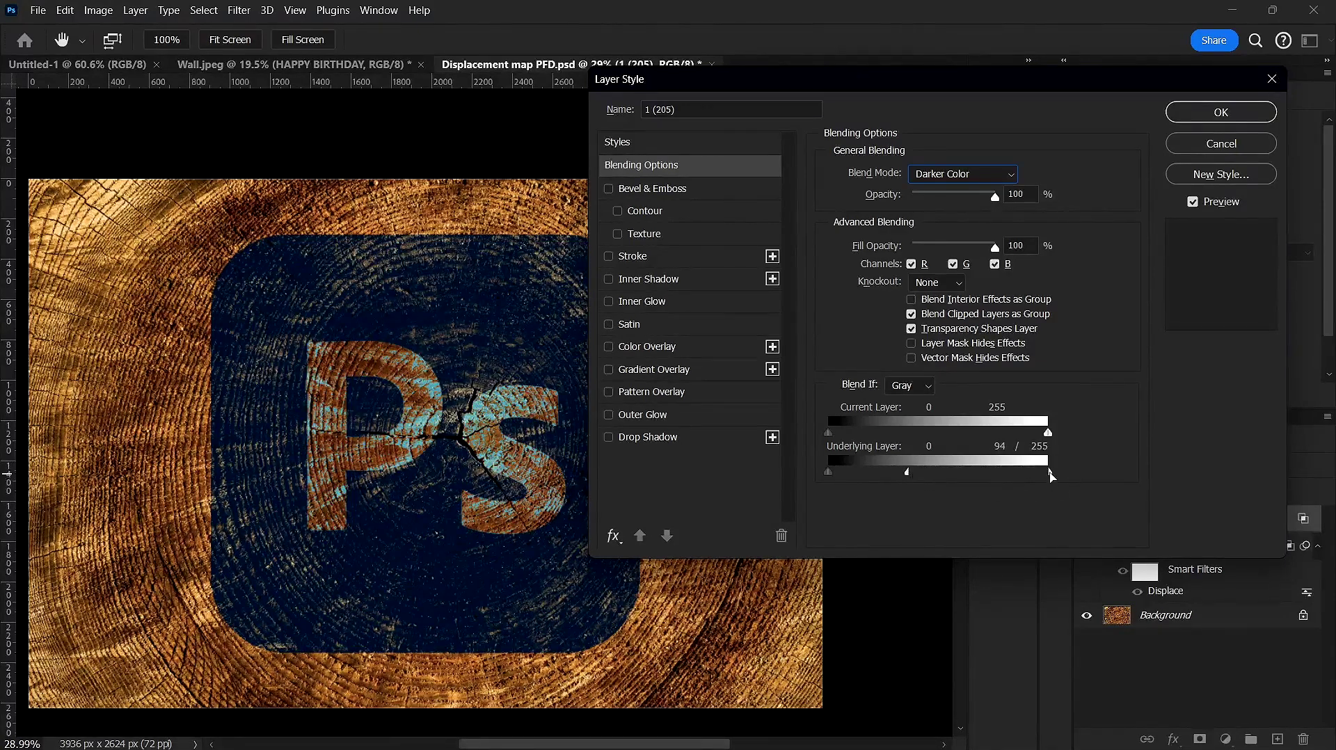
{"action": "left_click_drag", "start_coordinate": [1052, 476], "coordinate": [951, 467]}
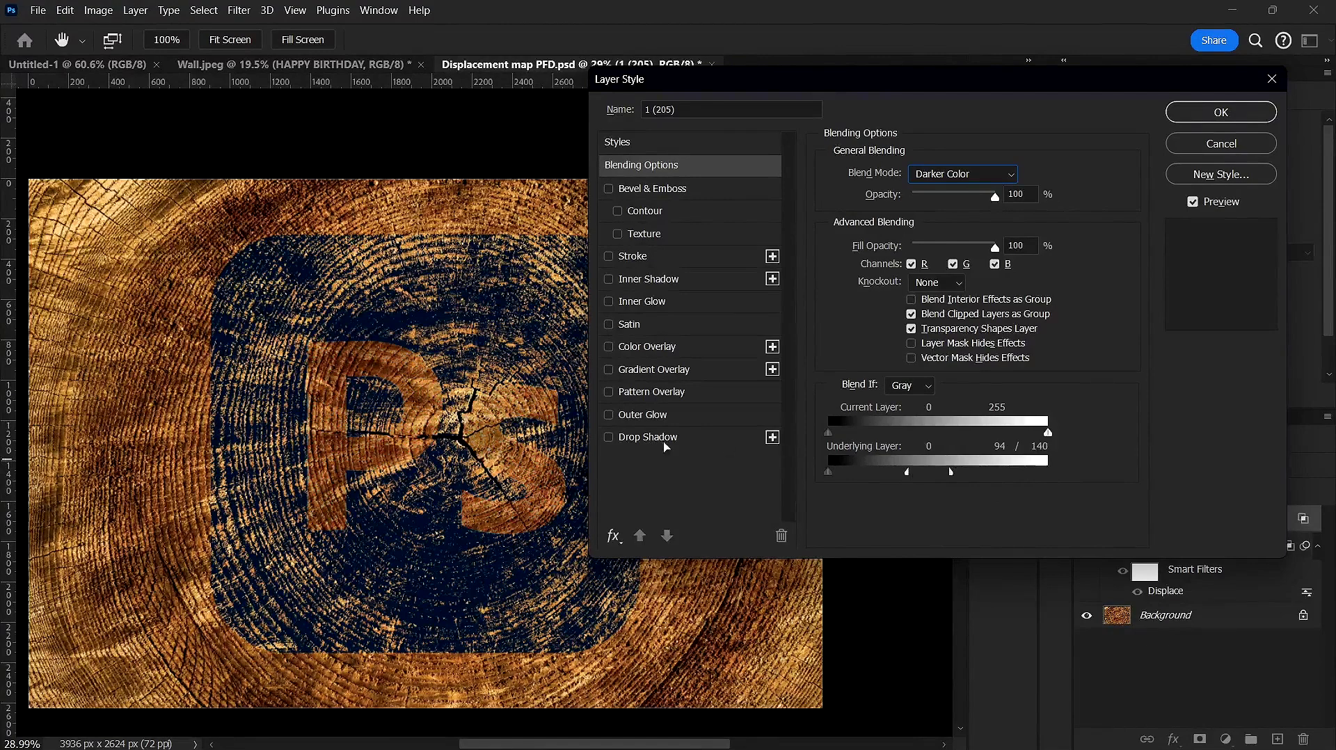
{"action": "left_click_drag", "start_coordinate": [833, 474], "coordinate": [794, 475]}
{"action": "left_click_drag", "start_coordinate": [903, 475], "coordinate": [958, 478]}
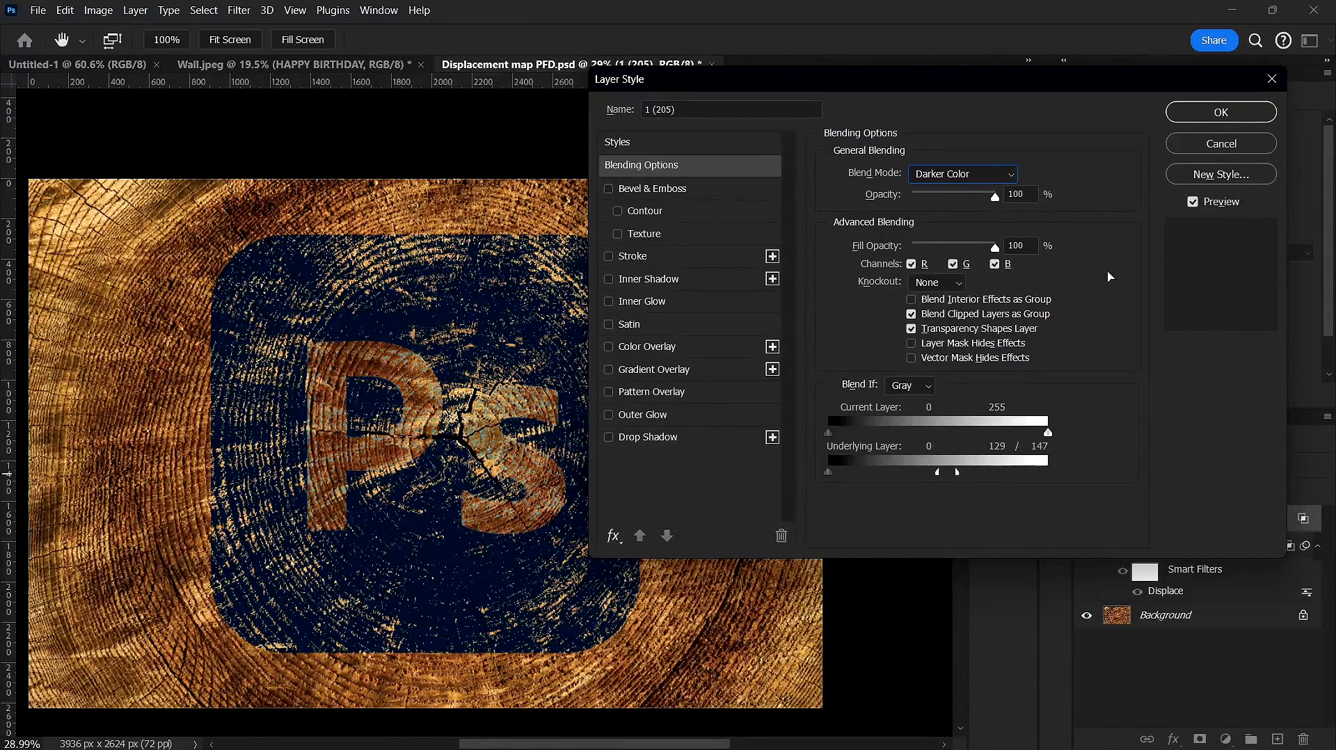
{"action": "left_click", "coordinate": [1204, 120]}
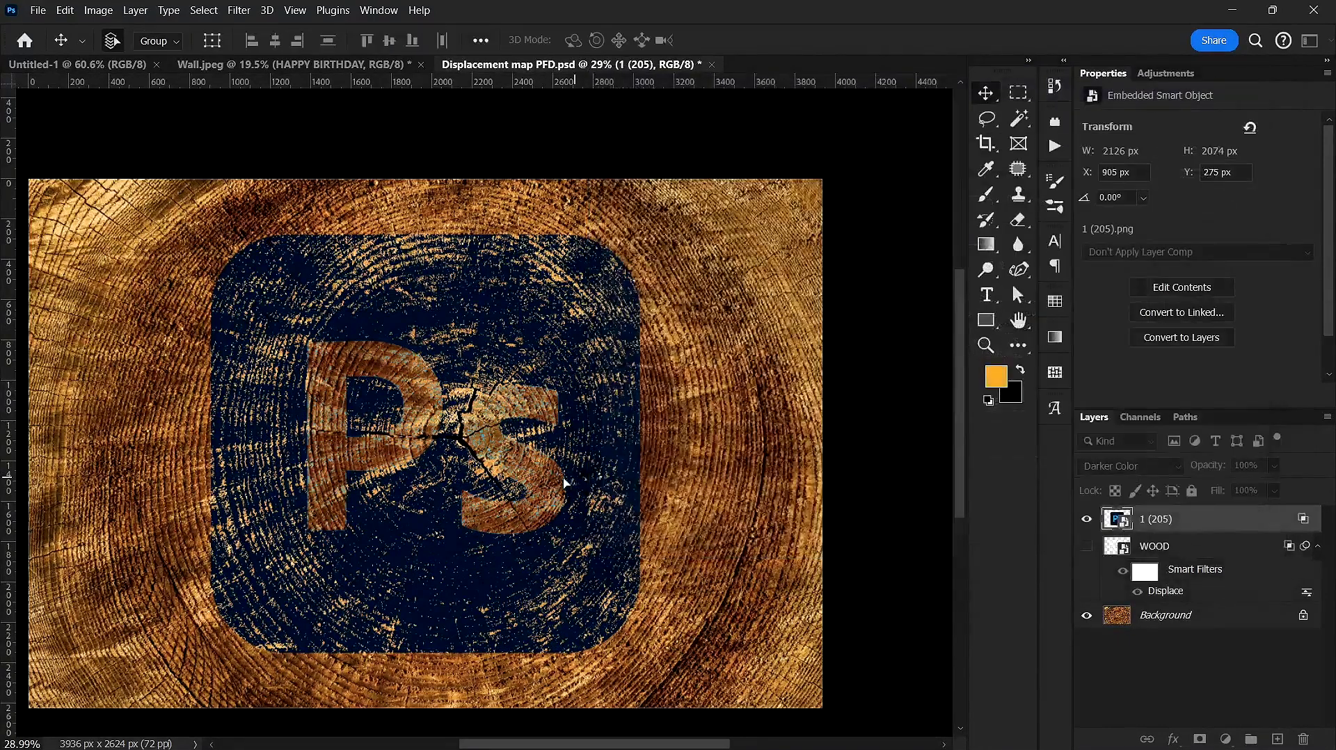
Examine up close how the Photoshop logo blends with the wood grain and cracks.
{"action": "scroll", "coordinate": [567, 473], "scroll_direction": "down", "scroll_amount": 3}
{"action": "scroll", "coordinate": [567, 473], "scroll_direction": "up", "scroll_amount": 3}
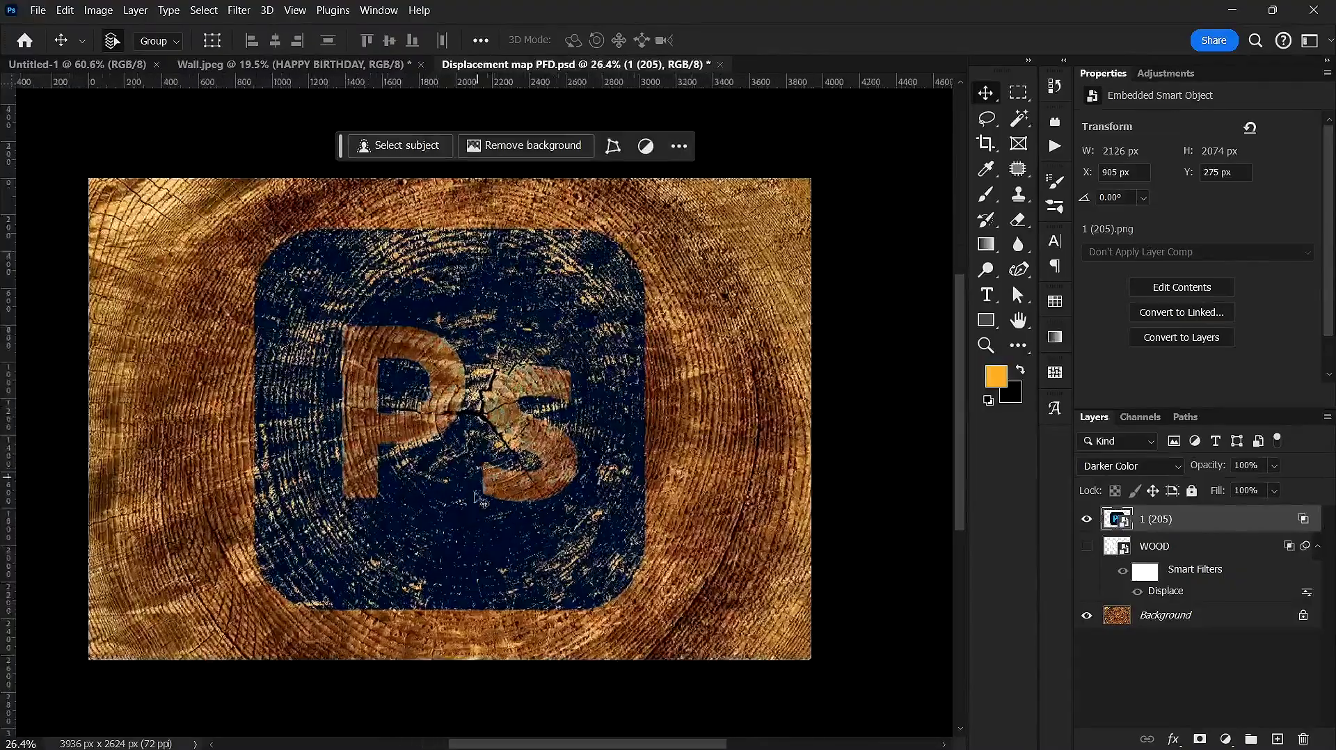
{"action": "left_click_drag", "start_coordinate": [480, 459], "coordinate": [641, 495]}
{"action": "scroll", "coordinate": [641, 495], "scroll_direction": "up", "scroll_amount": 4}
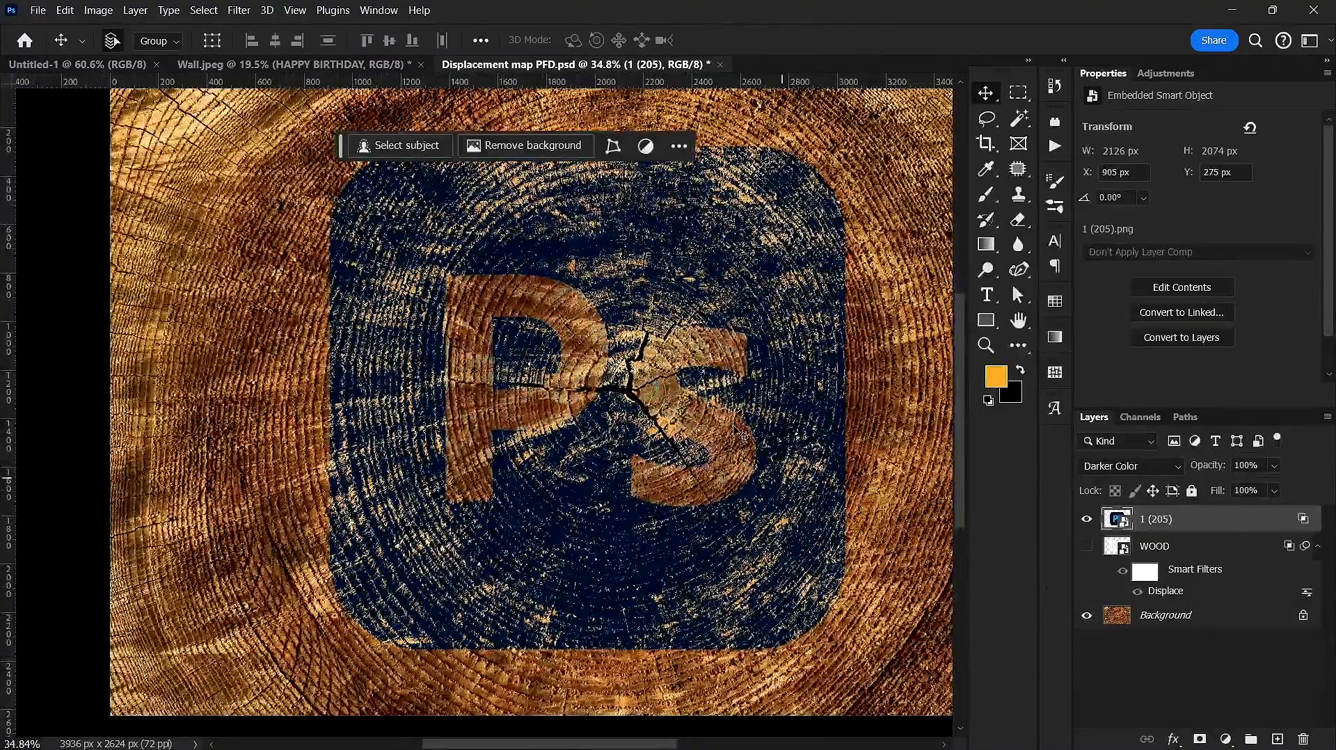
{"action": "scroll", "coordinate": [742, 585], "scroll_direction": "up", "scroll_amount": 3}
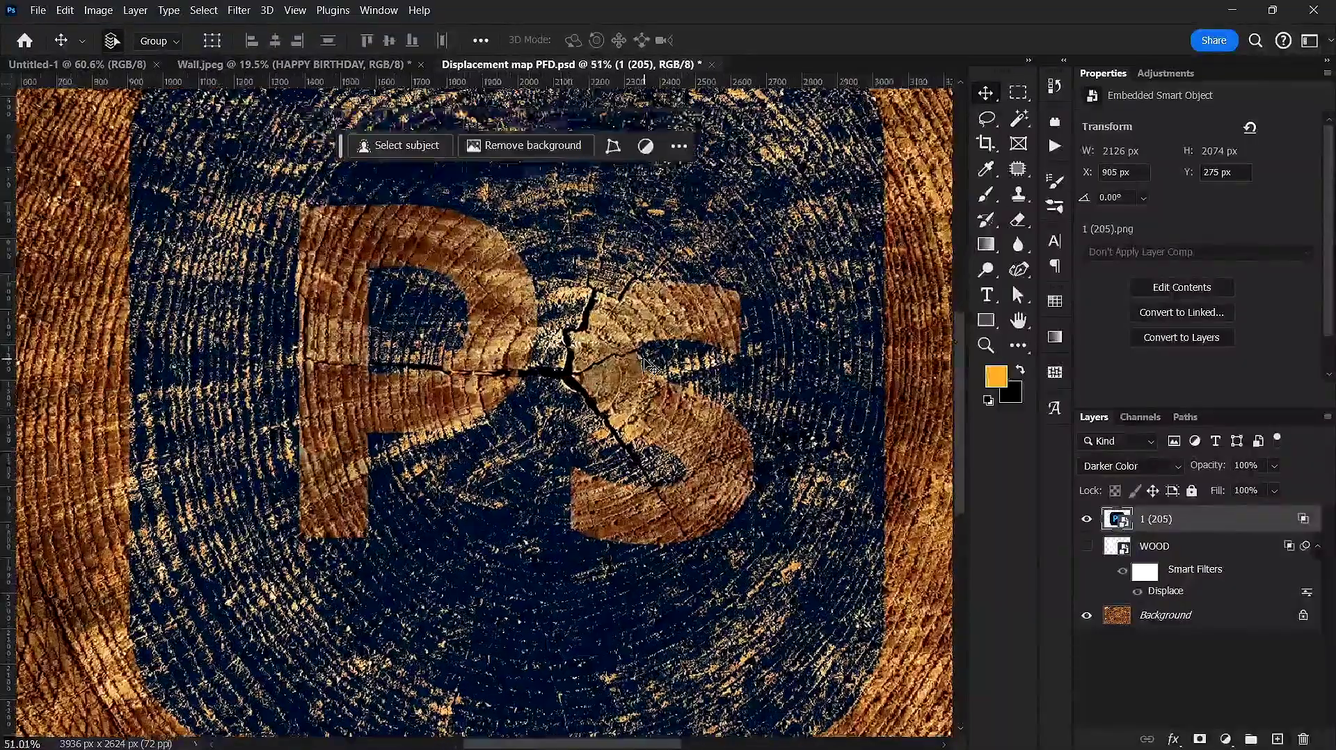
{"action": "scroll", "coordinate": [651, 365], "scroll_direction": "down", "scroll_amount": 1}
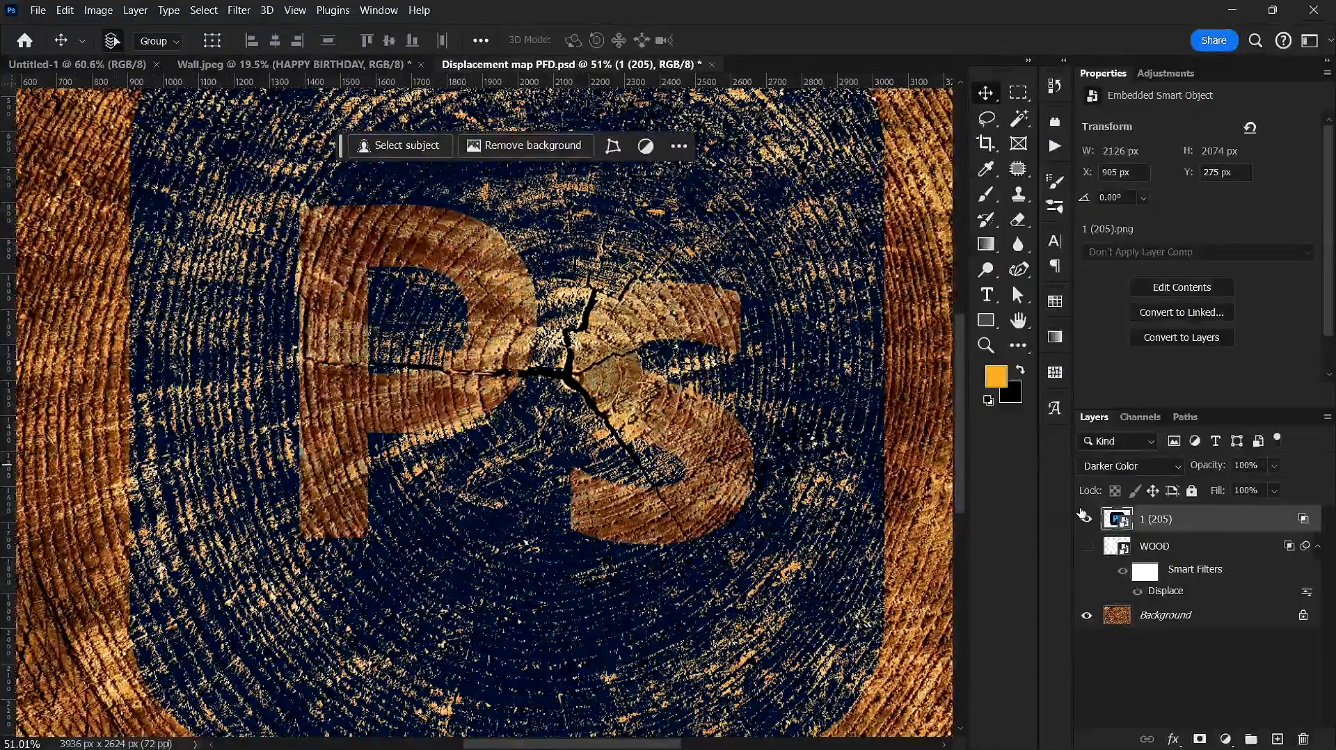
Hide the Photoshop logo layer and show the WOOD layer again to view the WOODEN TEXTURE text.
{"action": "left_click", "coordinate": [1086, 518]}
{"action": "left_click", "coordinate": [1086, 545]}
{"action": "scroll", "coordinate": [269, 379], "scroll_direction": "down", "scroll_amount": 2}
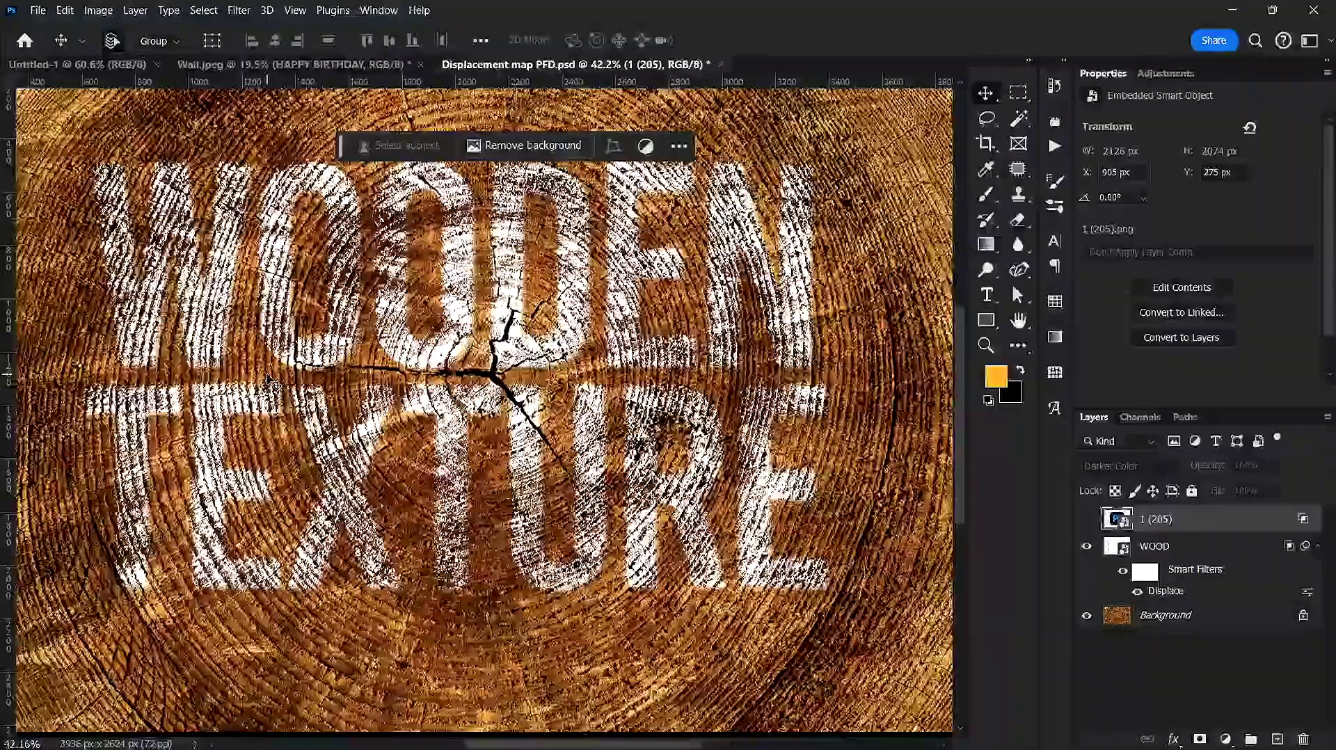
{"action": "scroll", "coordinate": [268, 379], "scroll_direction": "down", "scroll_amount": 2}
{"action": "scroll", "coordinate": [610, 353], "scroll_direction": "up", "scroll_amount": 1}
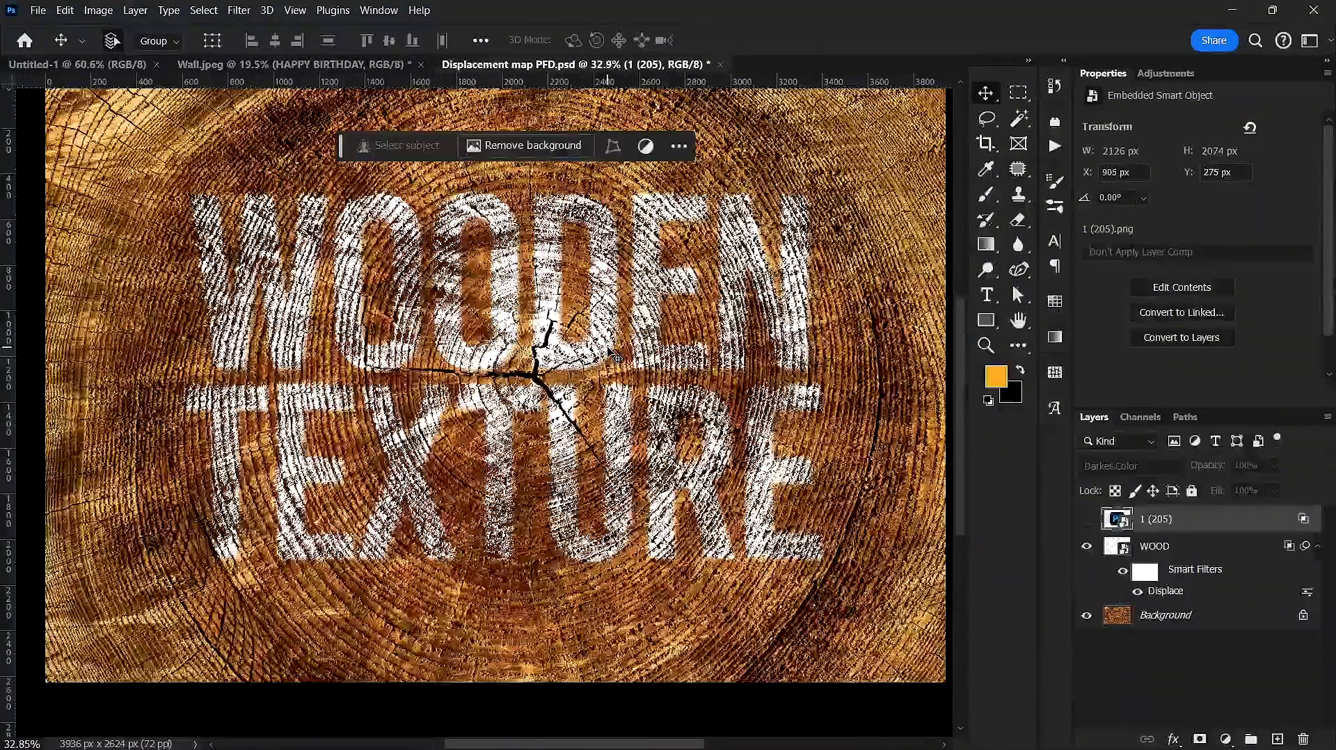